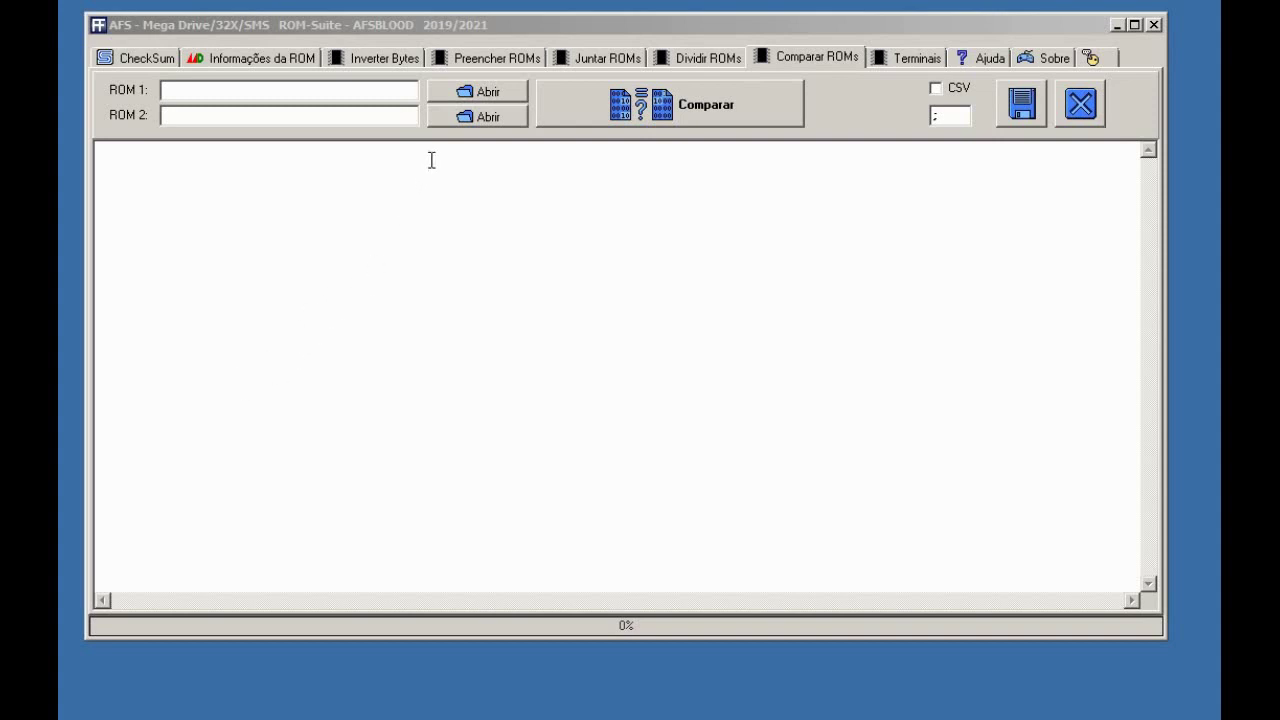
Browse for the ROM 1 file and switch the file type filter to Todos os arquivos (*.*)
click(476, 96)
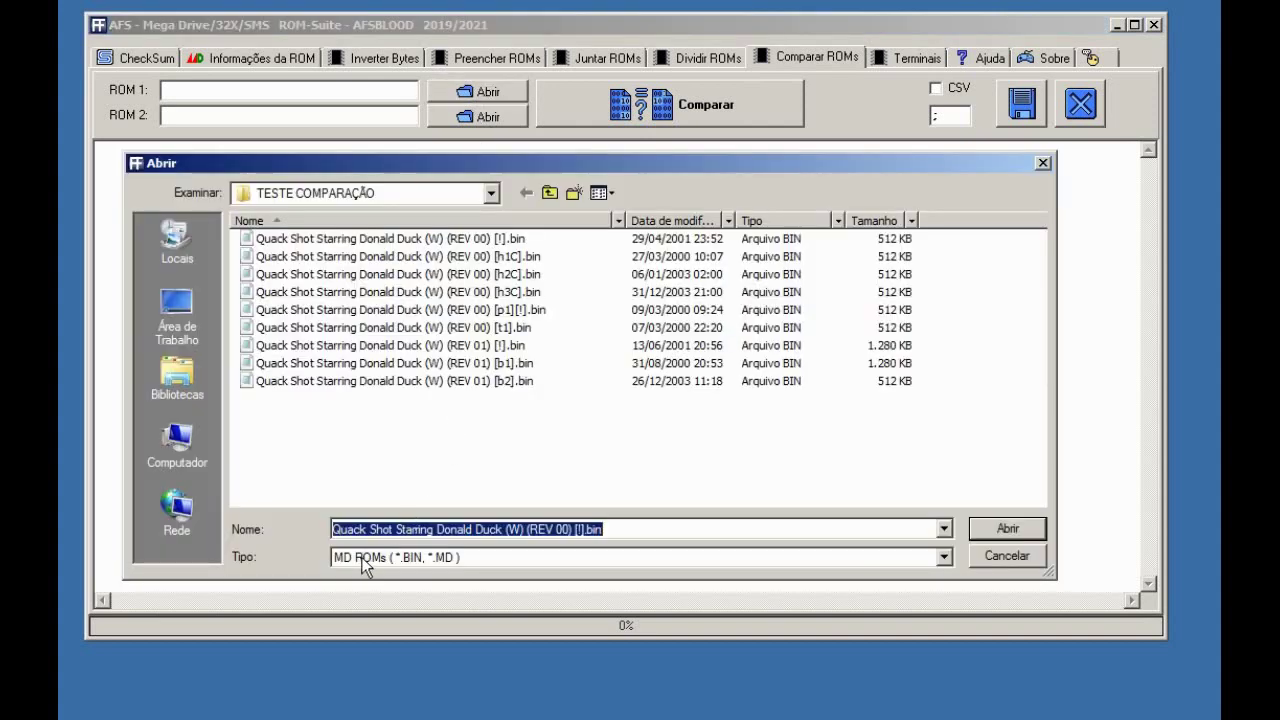
click(663, 558)
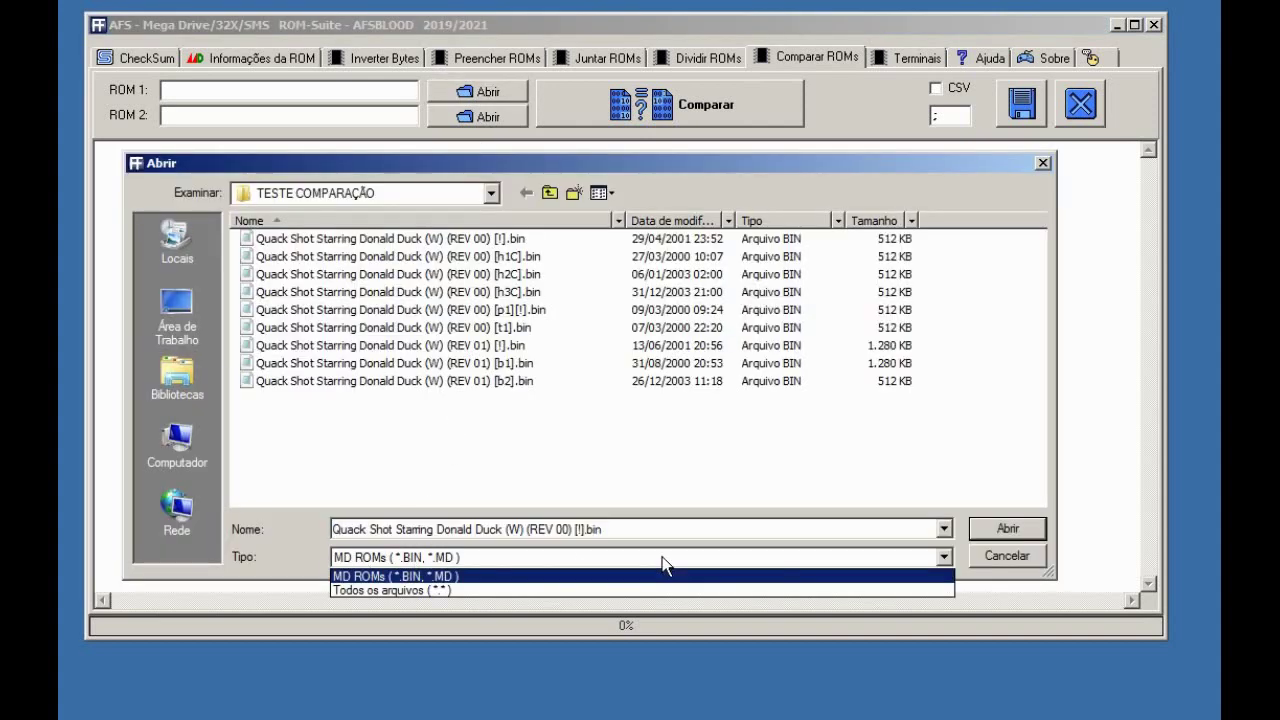
click(455, 591)
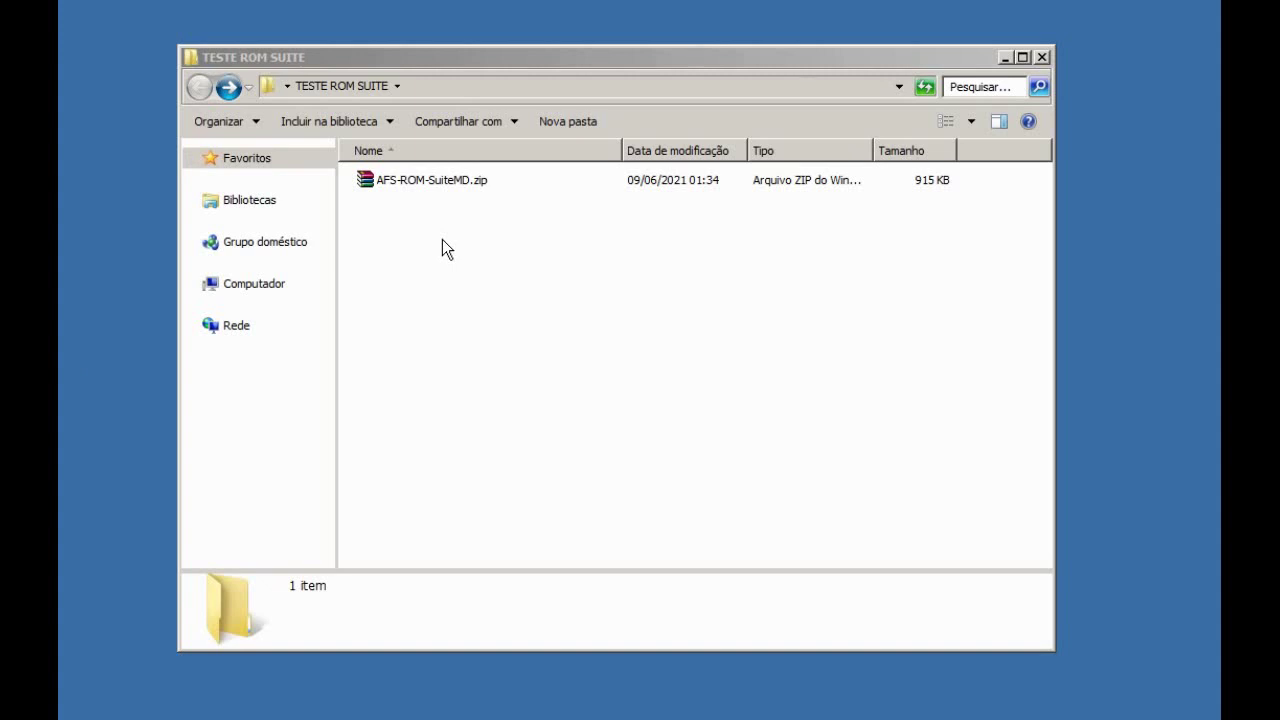
Extract AFS-ROM-SuiteMD.zip directly into the TESTE ROM SUITE folder
click(424, 182)
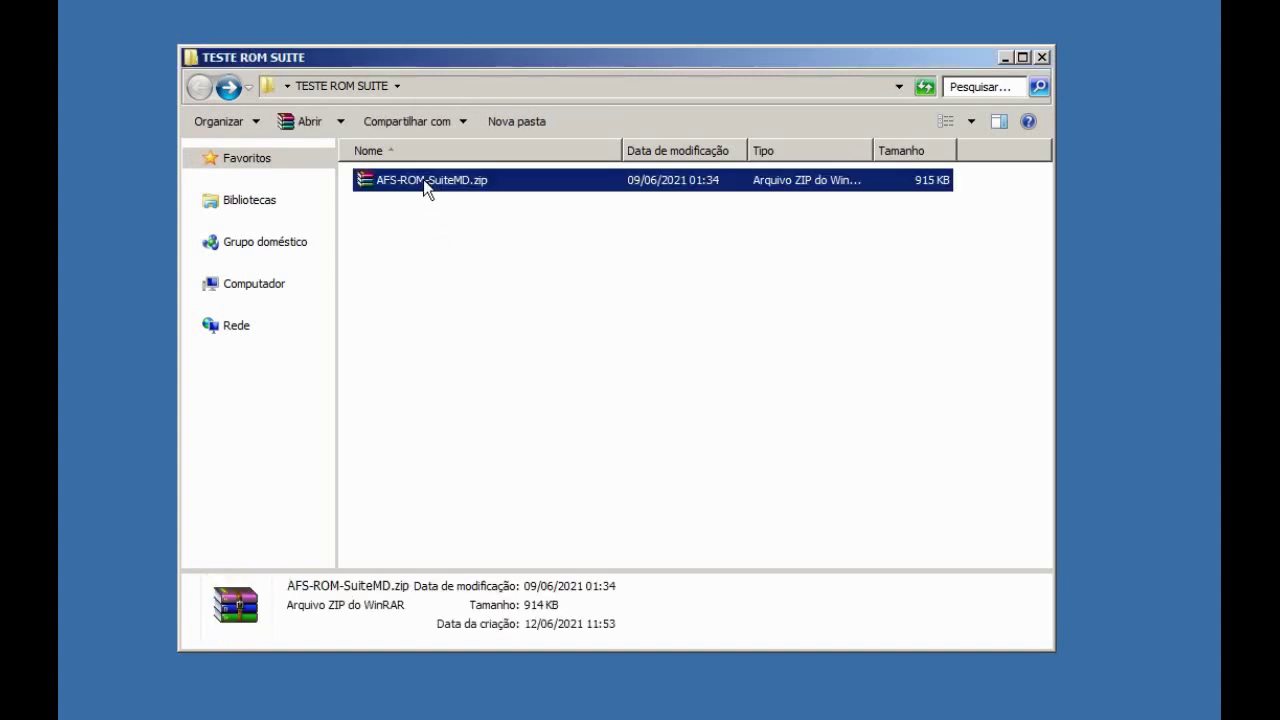
right_click(423, 184)
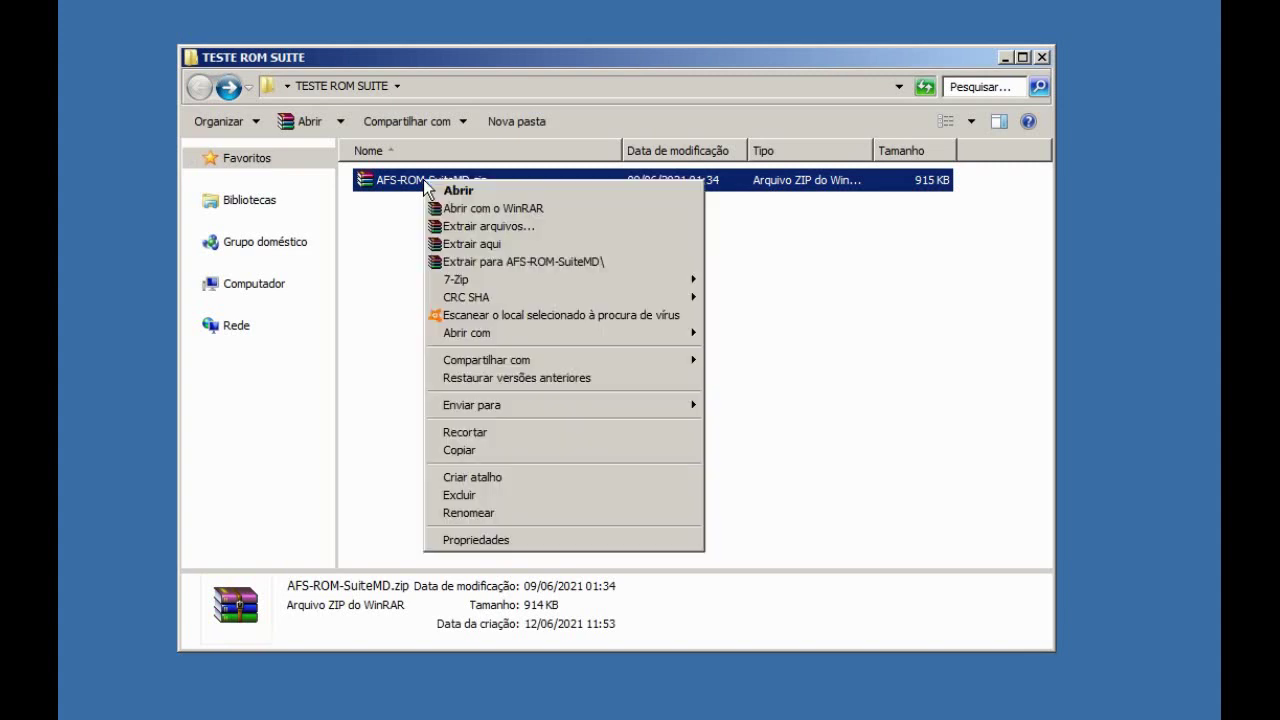
click(482, 244)
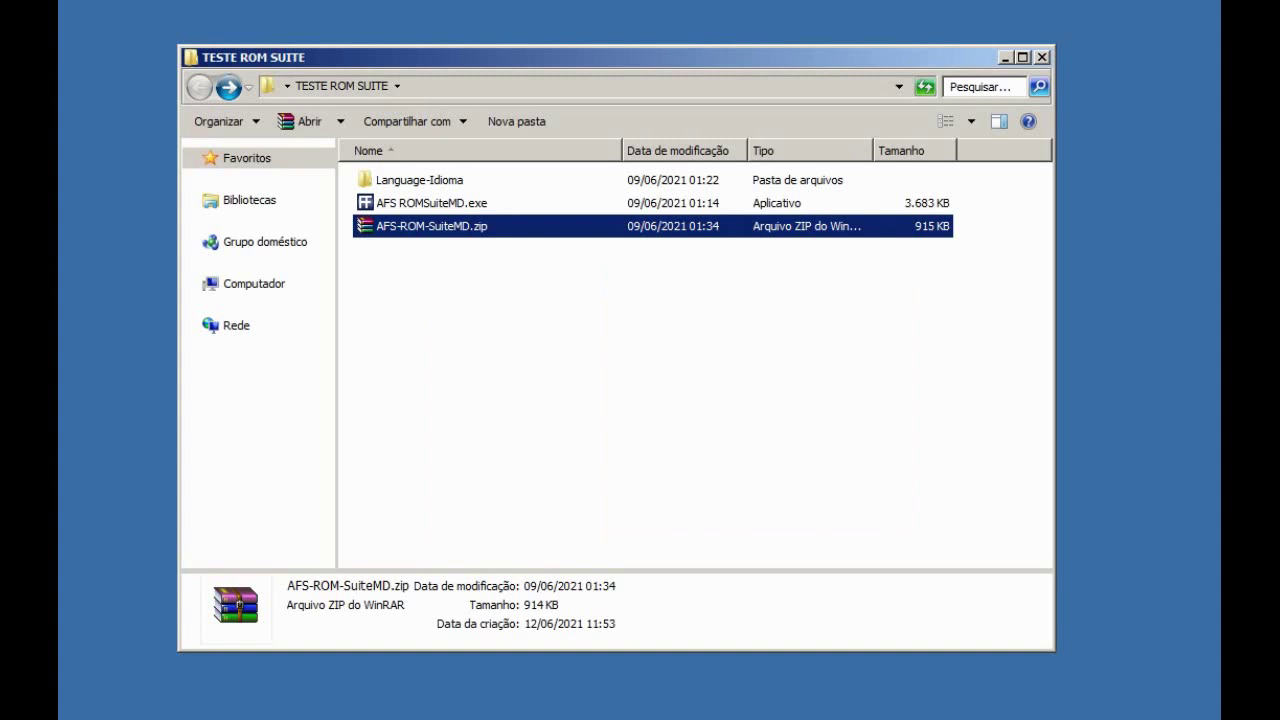
Examine the extracted files, including the language subfolders and the how-to text file inside Language-Idioma, and return to the parent folder
click(420, 180)
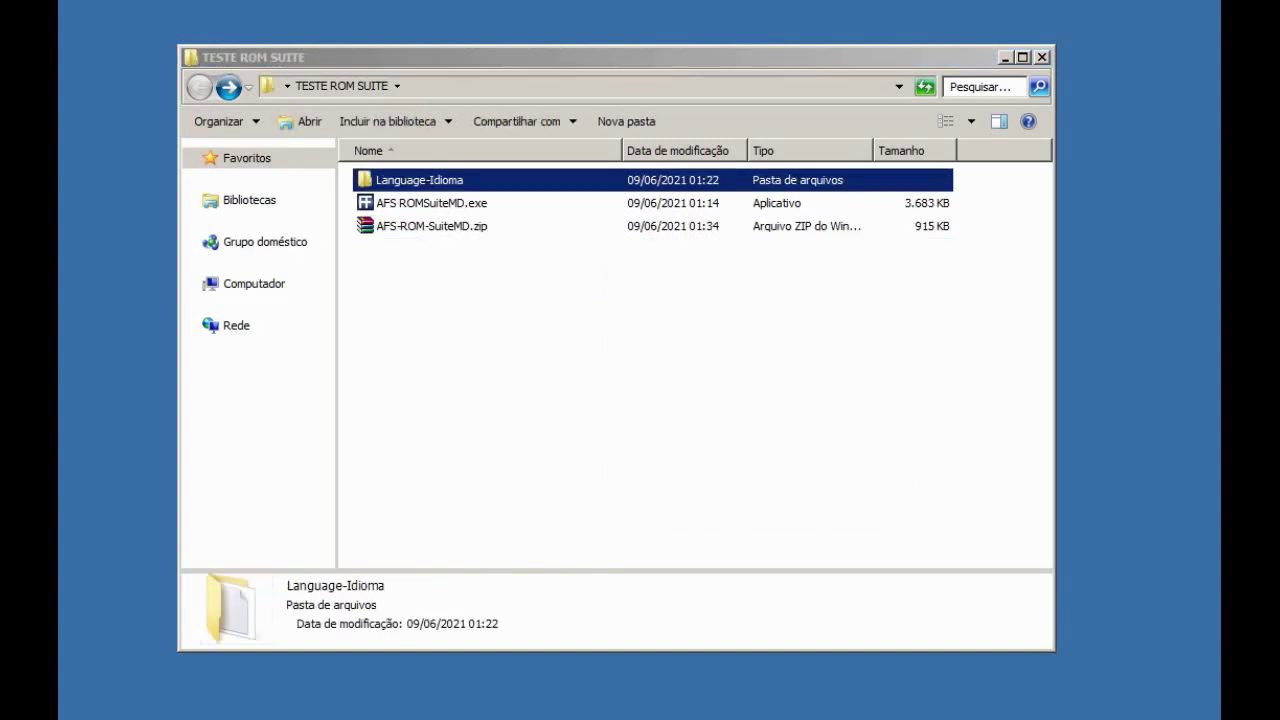
click(430, 206)
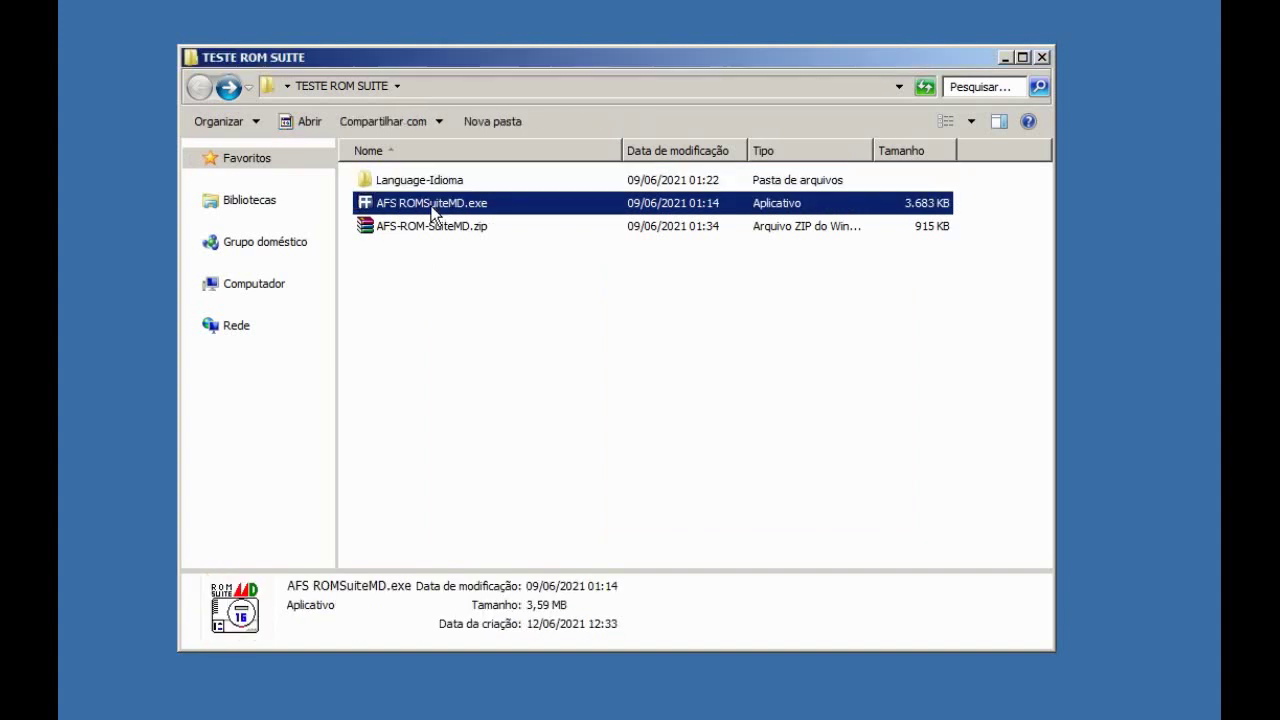
click(425, 188)
double_click(425, 188)
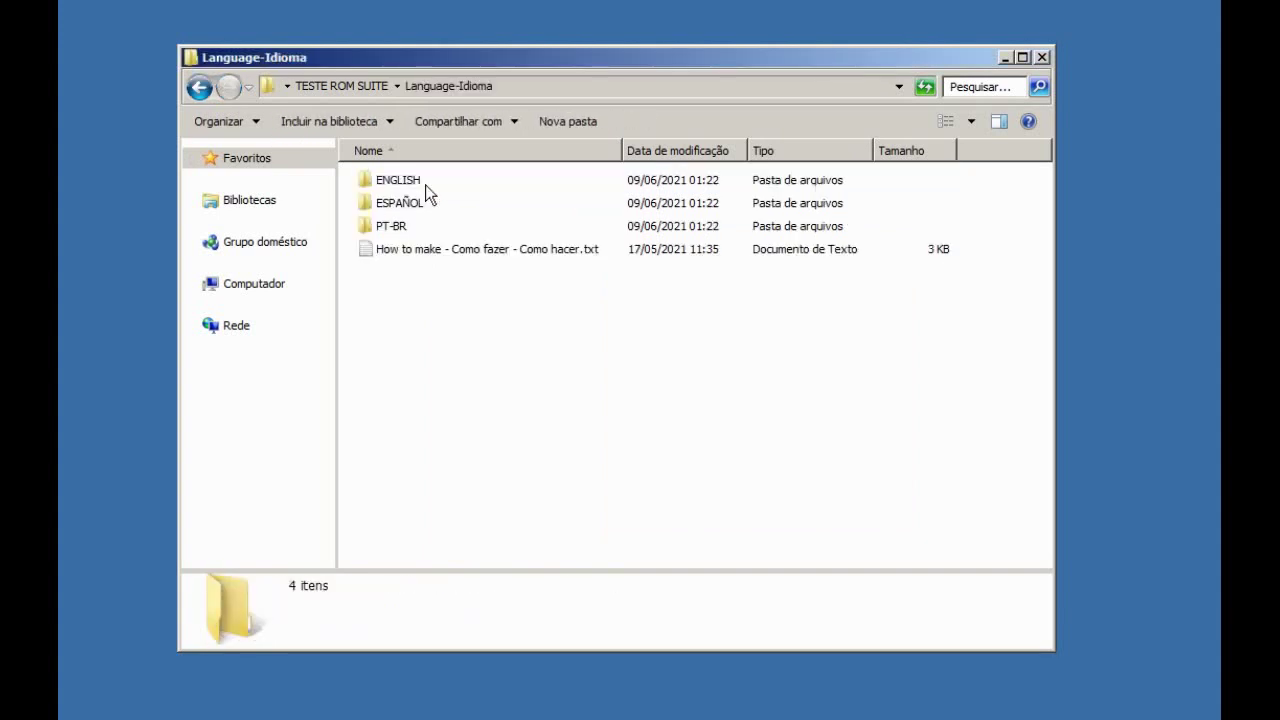
click(414, 190)
click(412, 209)
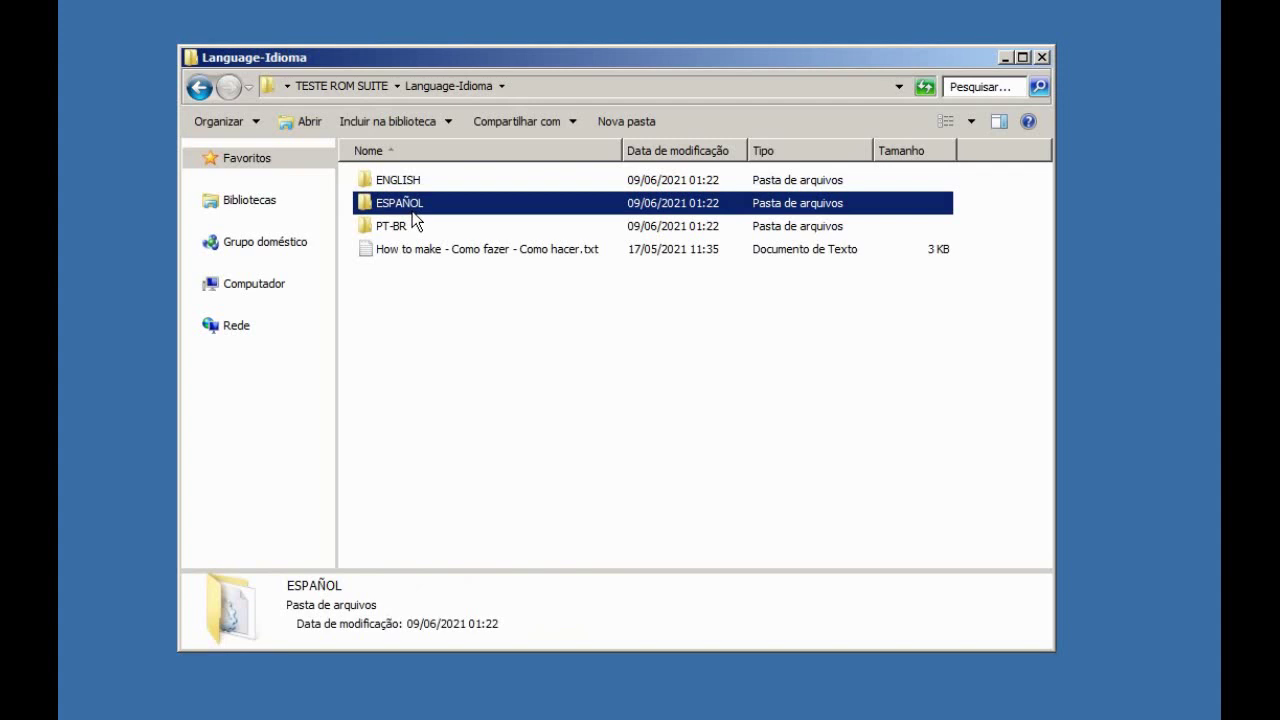
click(399, 230)
click(426, 247)
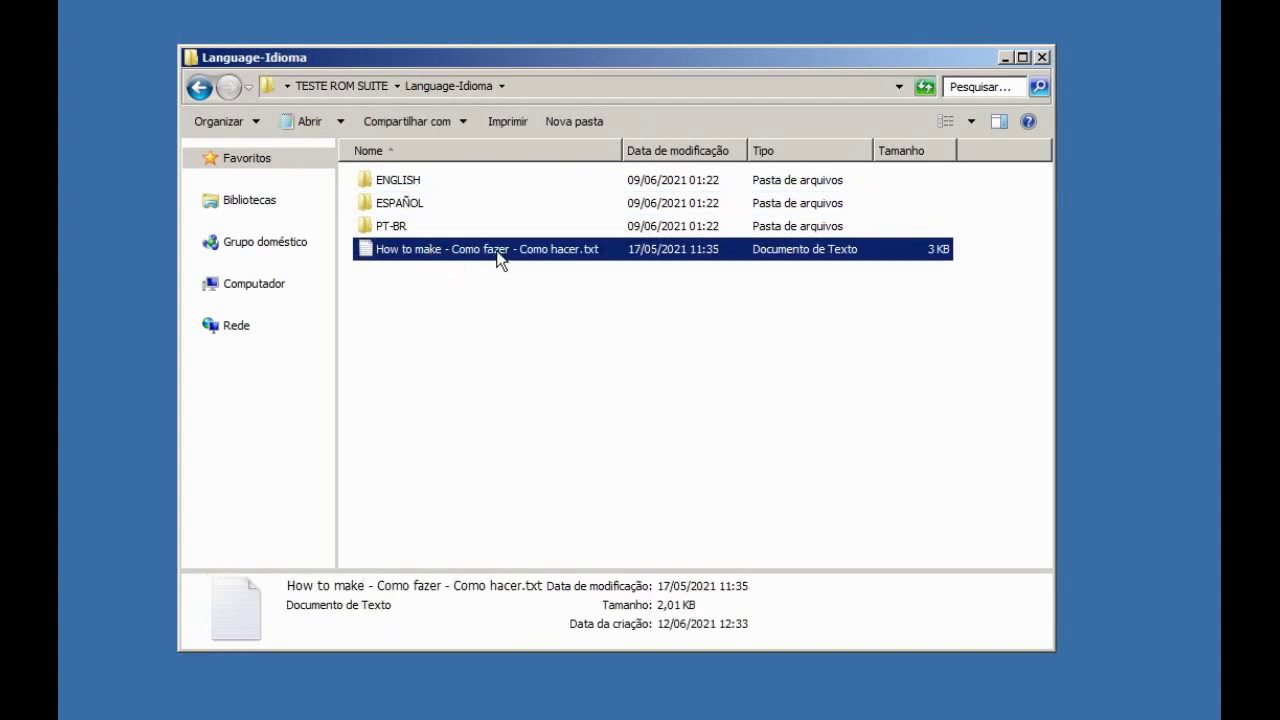
click(200, 88)
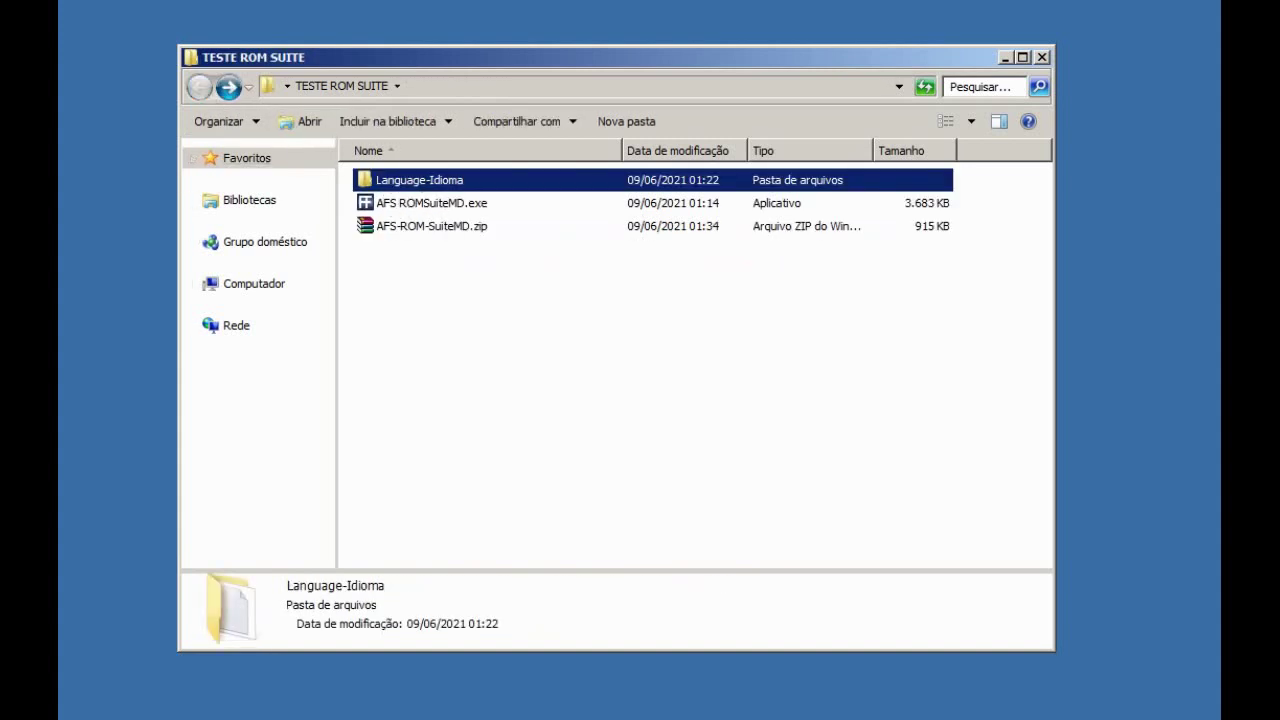
Launch AFS ROMSuiteMD.exe and point out the IDIOM.INI file in the program folder
double_click(440, 203)
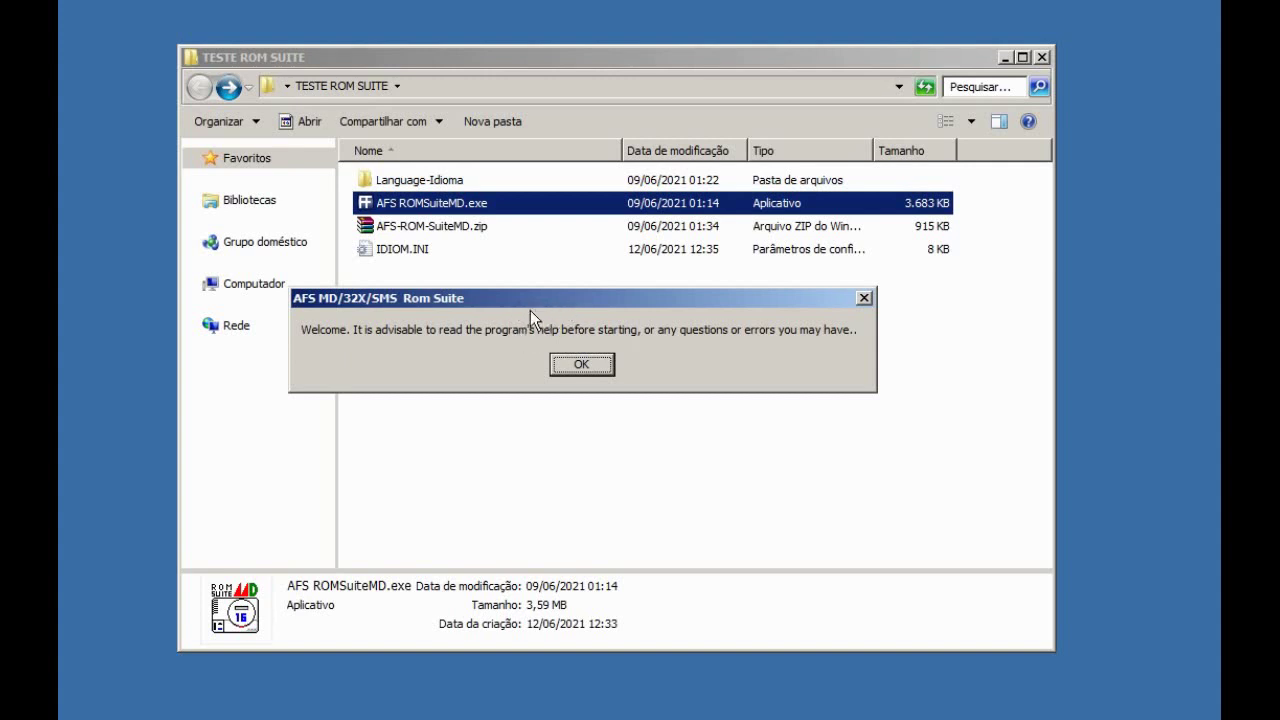
click(414, 253)
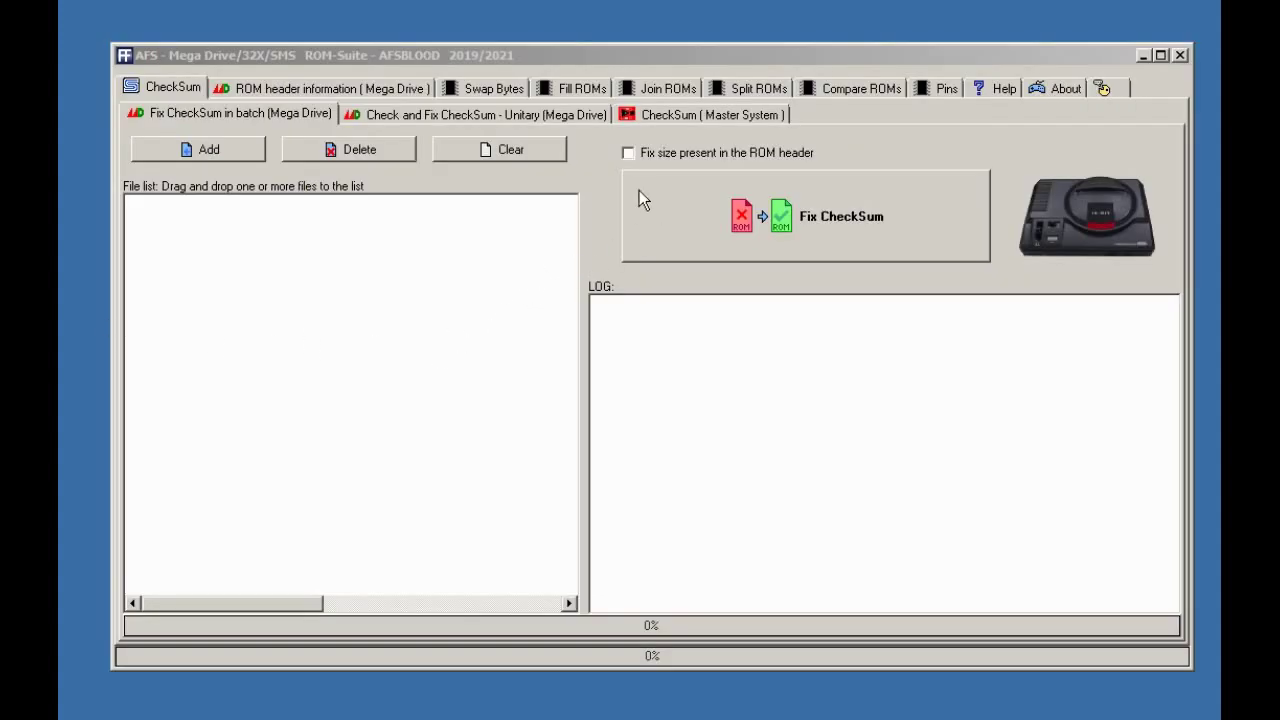
Load IDIOM.INI from the PT-BR folder inside Language-Idioma as the program's language file
click(1103, 89)
click(659, 376)
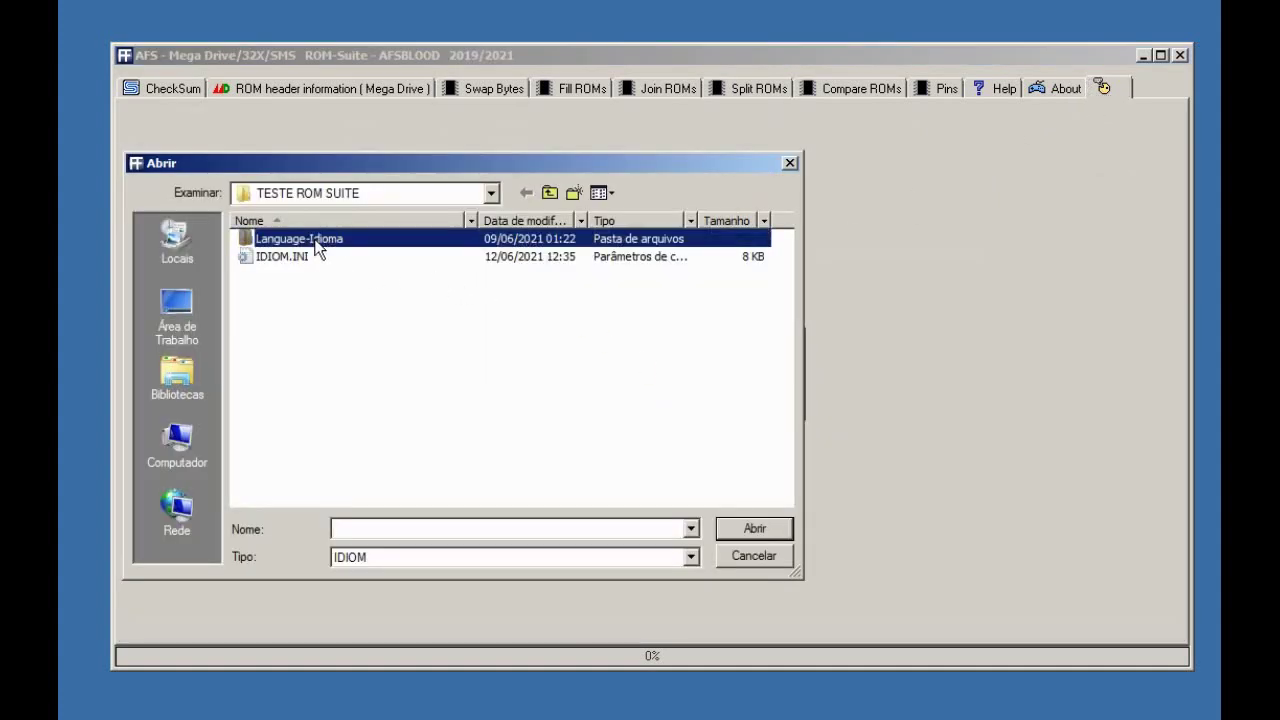
double_click(315, 242)
double_click(281, 274)
click(279, 241)
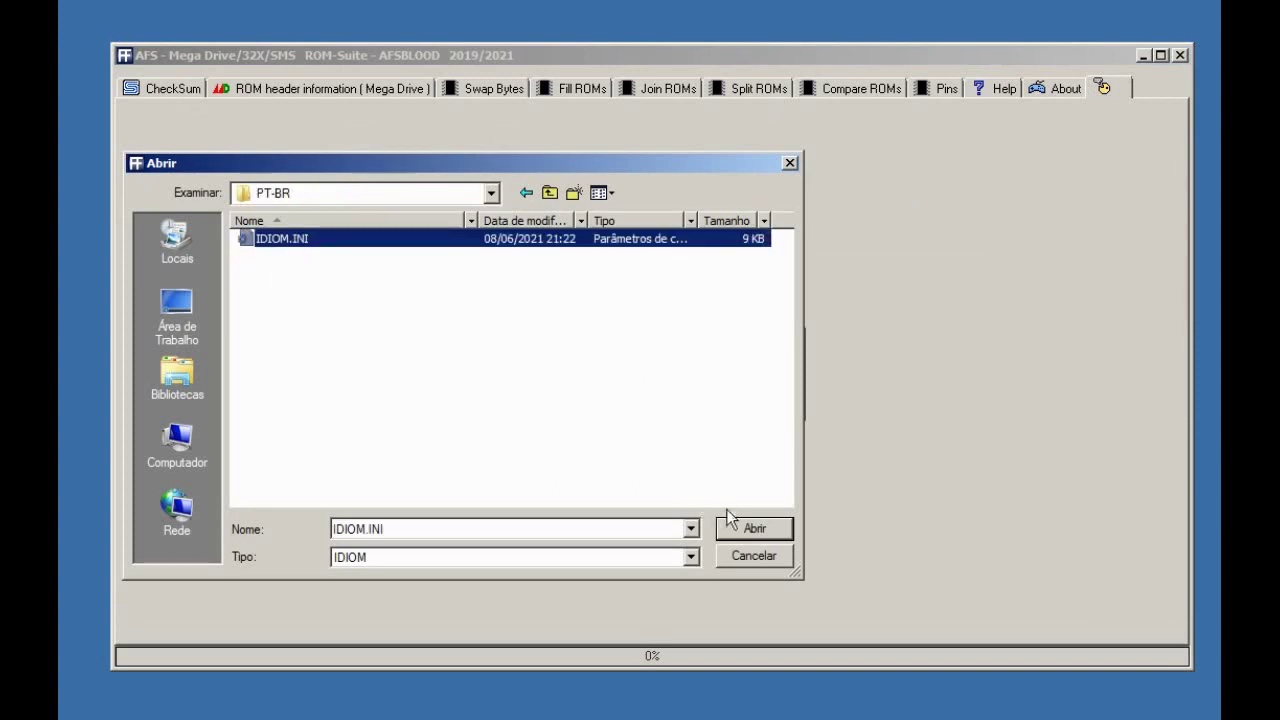
click(749, 526)
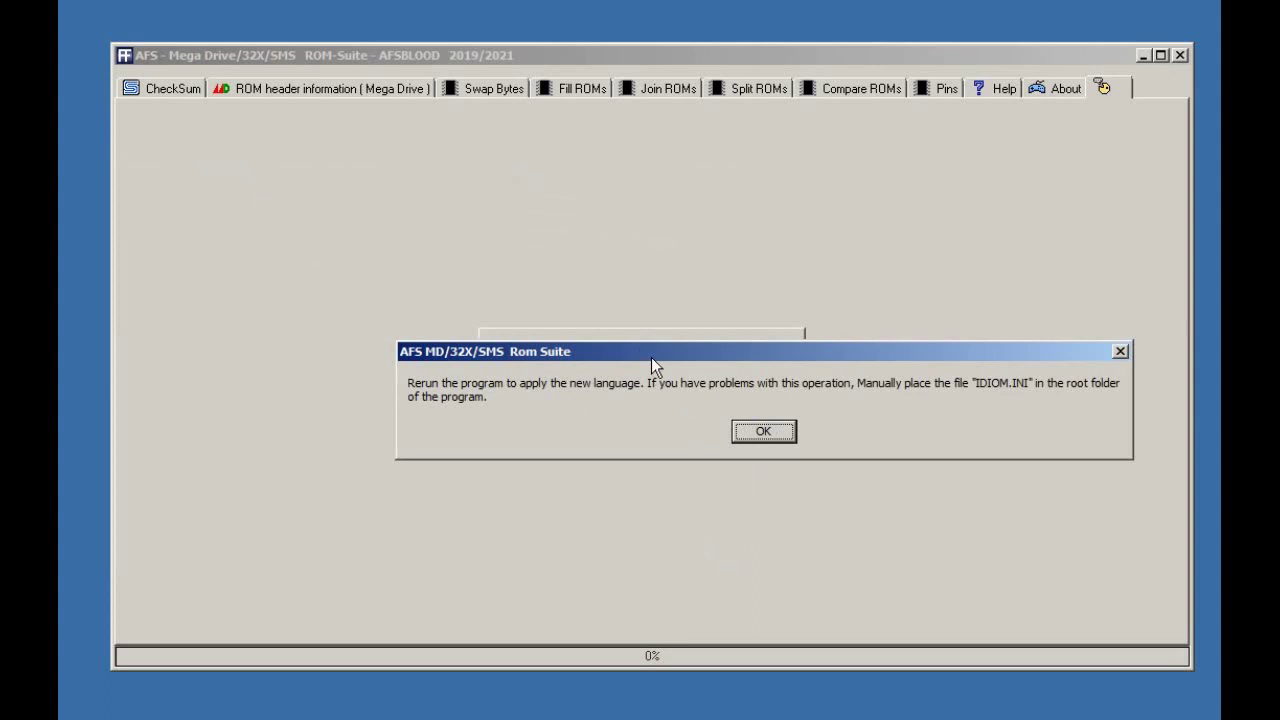
Dismiss the language notice and relaunch AFS ROMSuiteMD.exe from the TESTE ROM SUITE folder
drag(561, 310, 503, 300)
click(668, 381)
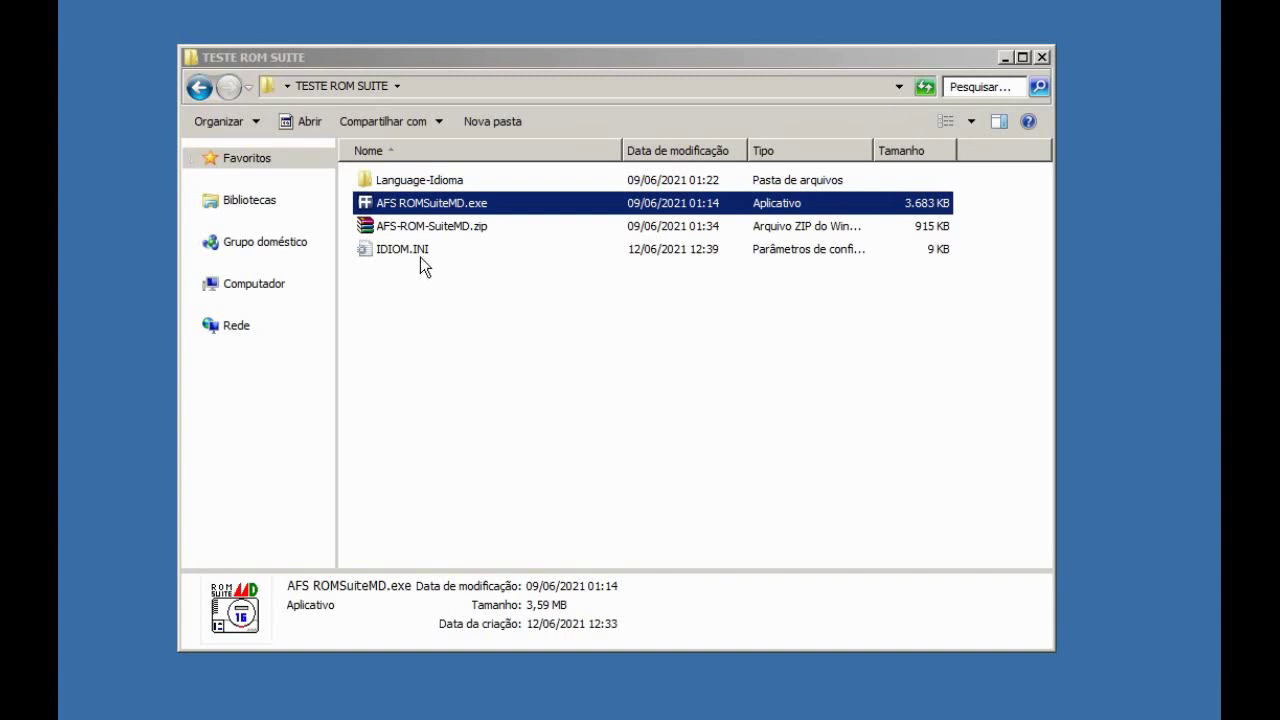
double_click(420, 200)
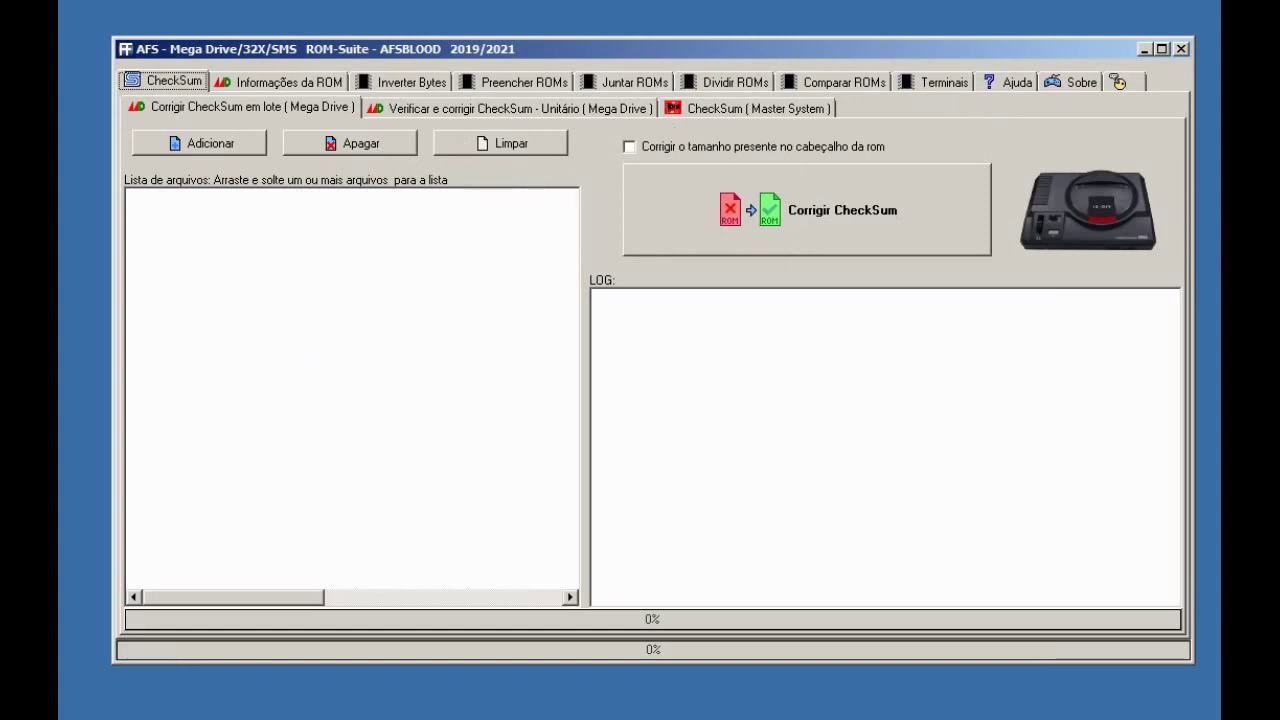
Switch to the TESTE ROM SUITE folder window, examine the ROM files in ROMs TESTE 512K, and return to the parent folder
key(alt+Tab)
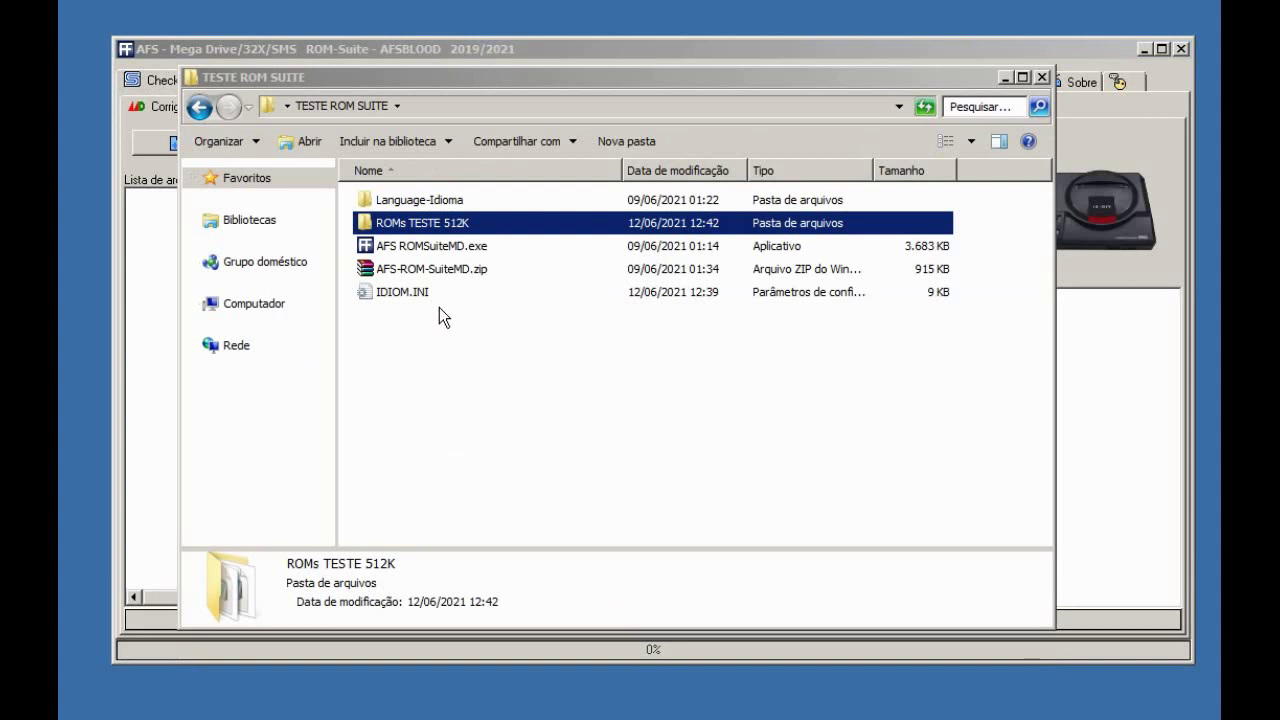
click(442, 203)
double_click(444, 224)
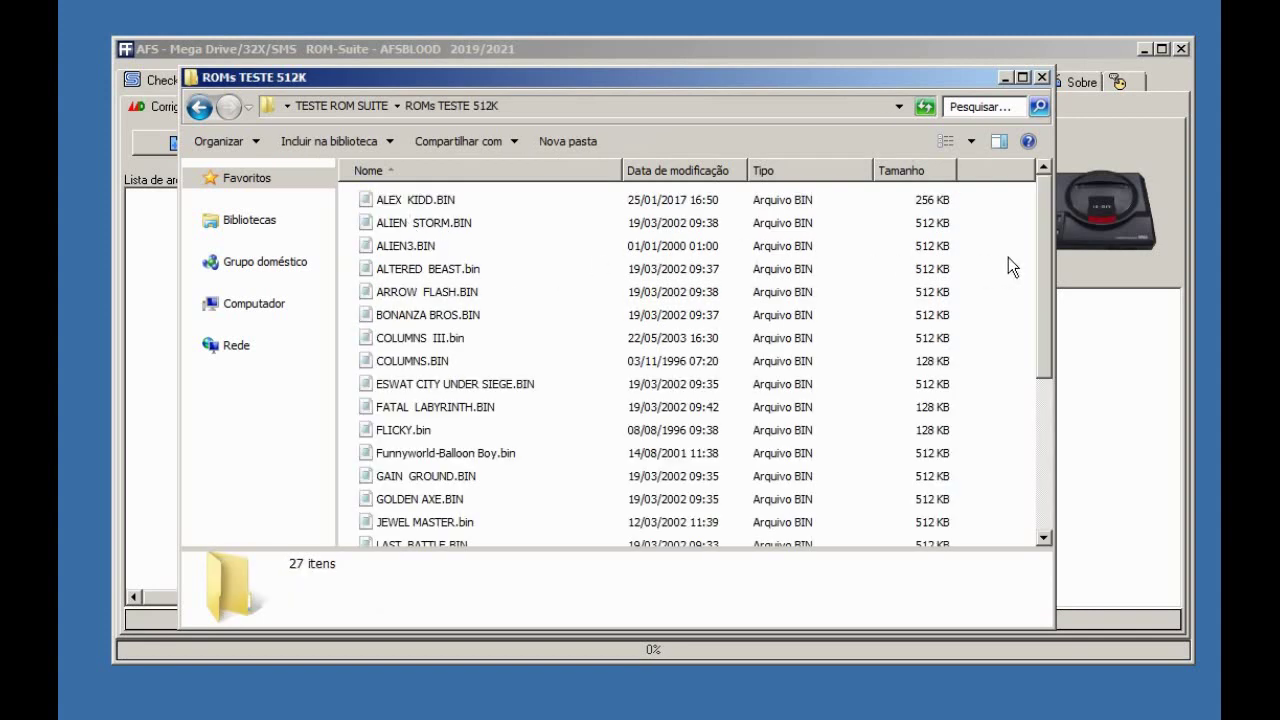
drag(1048, 262, 477, 178)
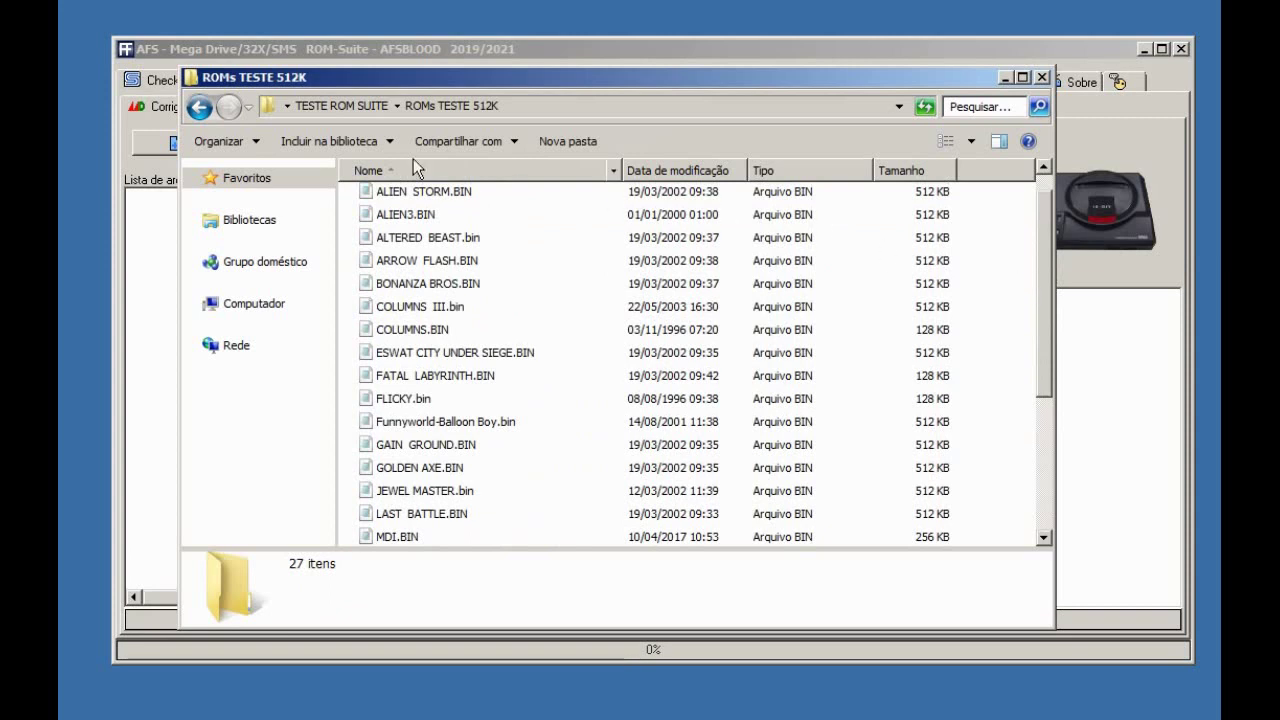
click(203, 108)
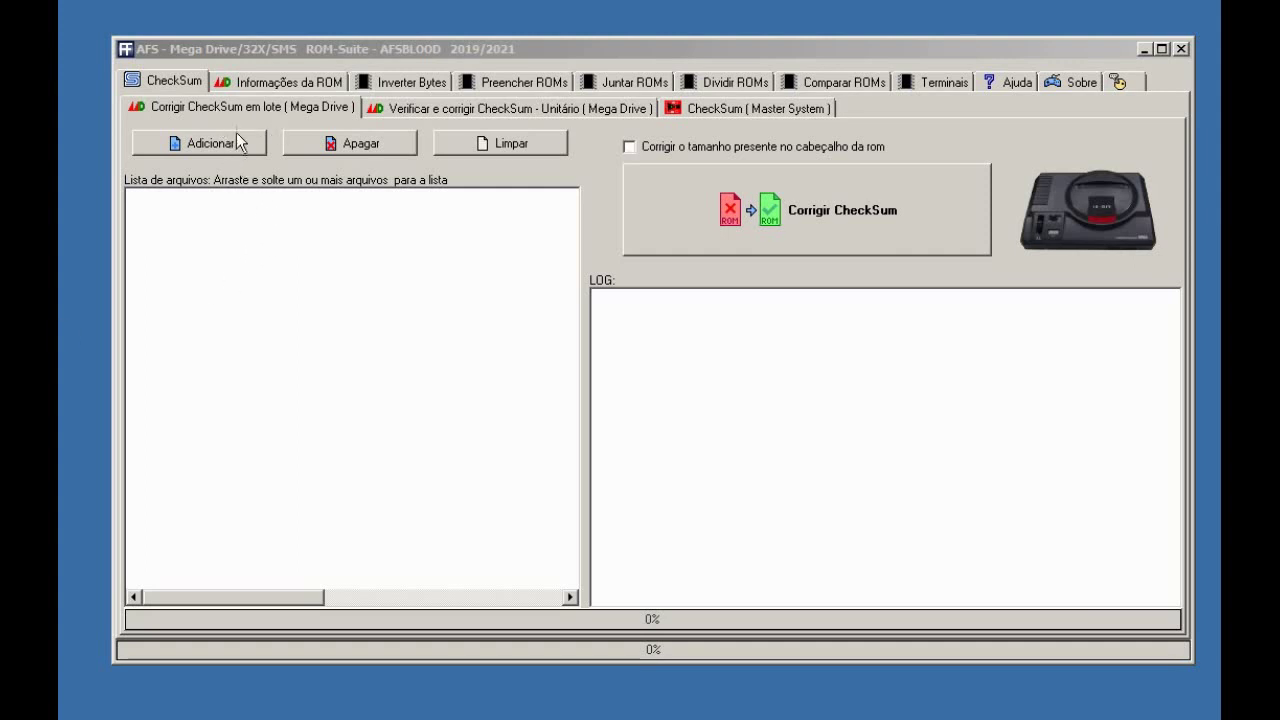
Add ALEX KIDD.BIN and ALTERED BEAST.bin individually to the Mega Drive batch checksum file list
click(210, 143)
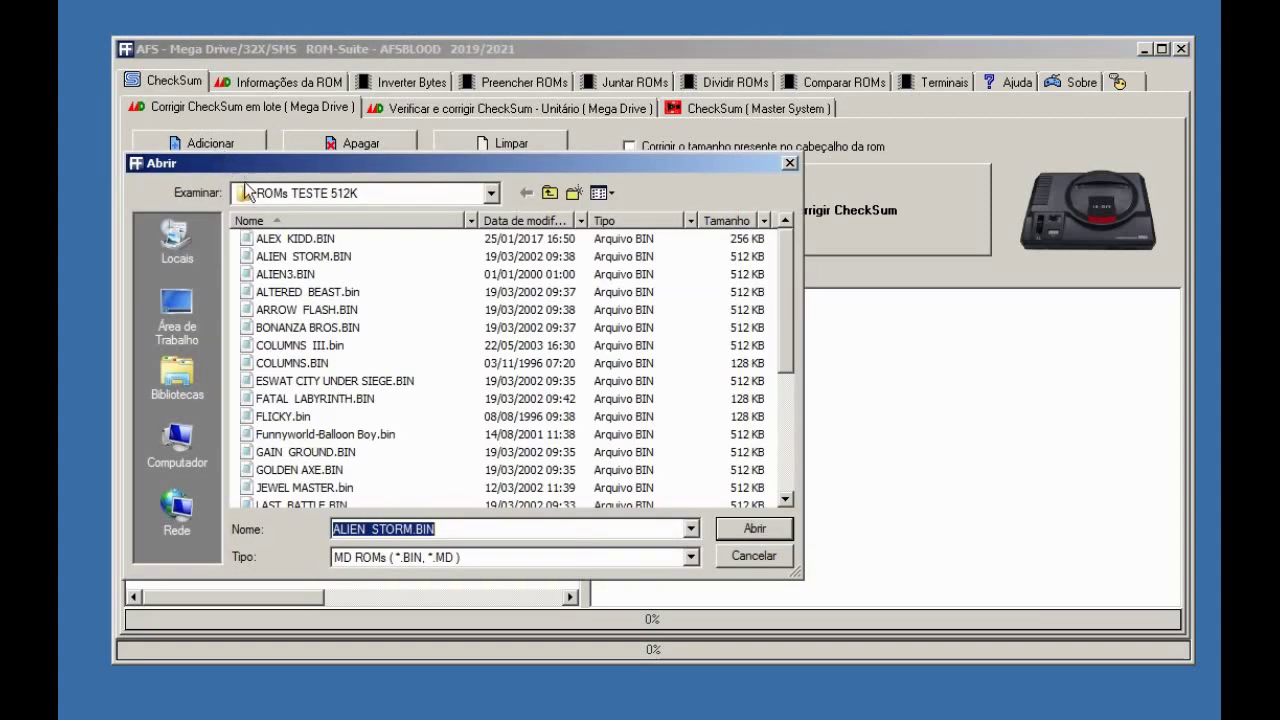
click(282, 245)
click(751, 535)
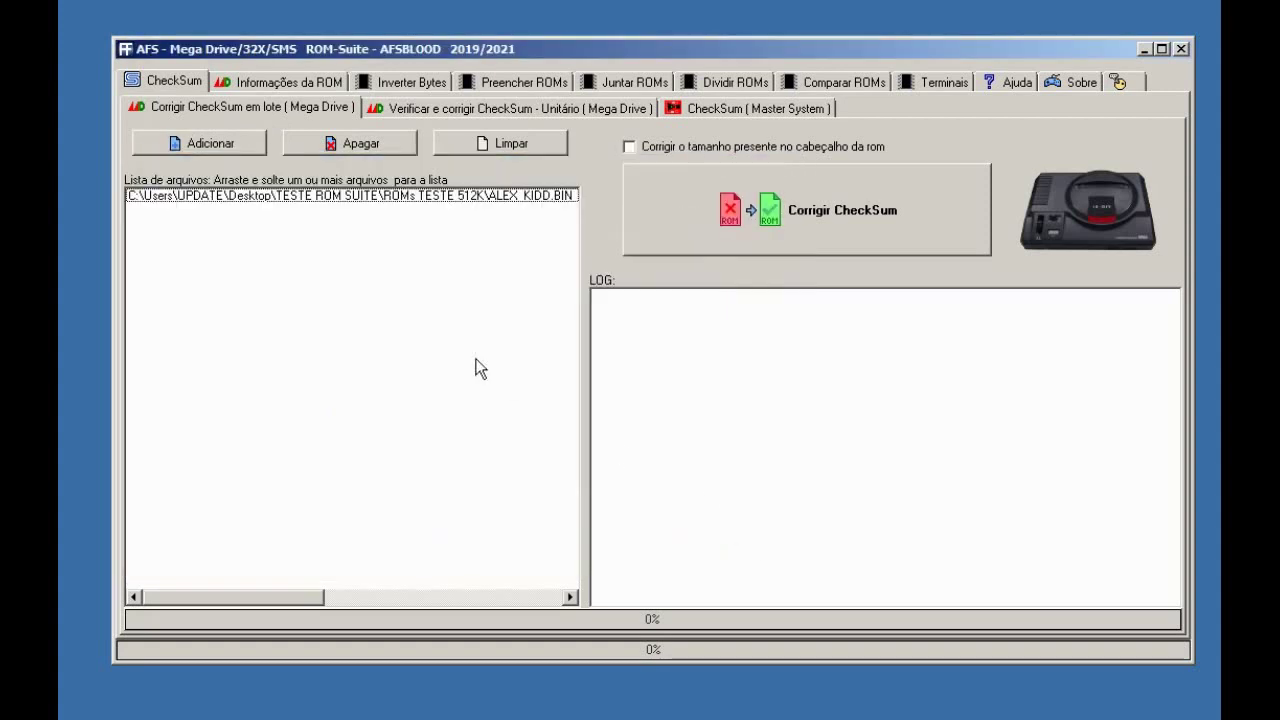
click(215, 151)
click(300, 292)
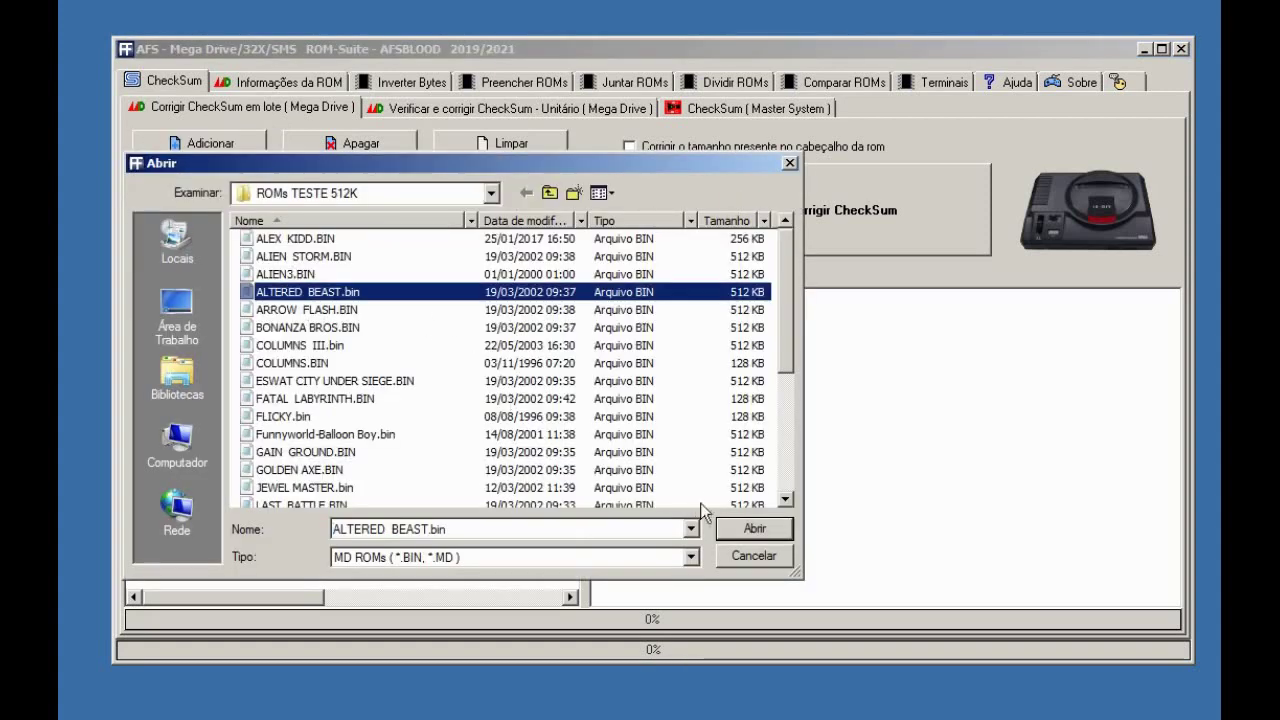
click(755, 530)
Add the ROMs from ALIEN STORM.BIN through GAIN GROUND.BIN to the batch list in a single selection
click(225, 150)
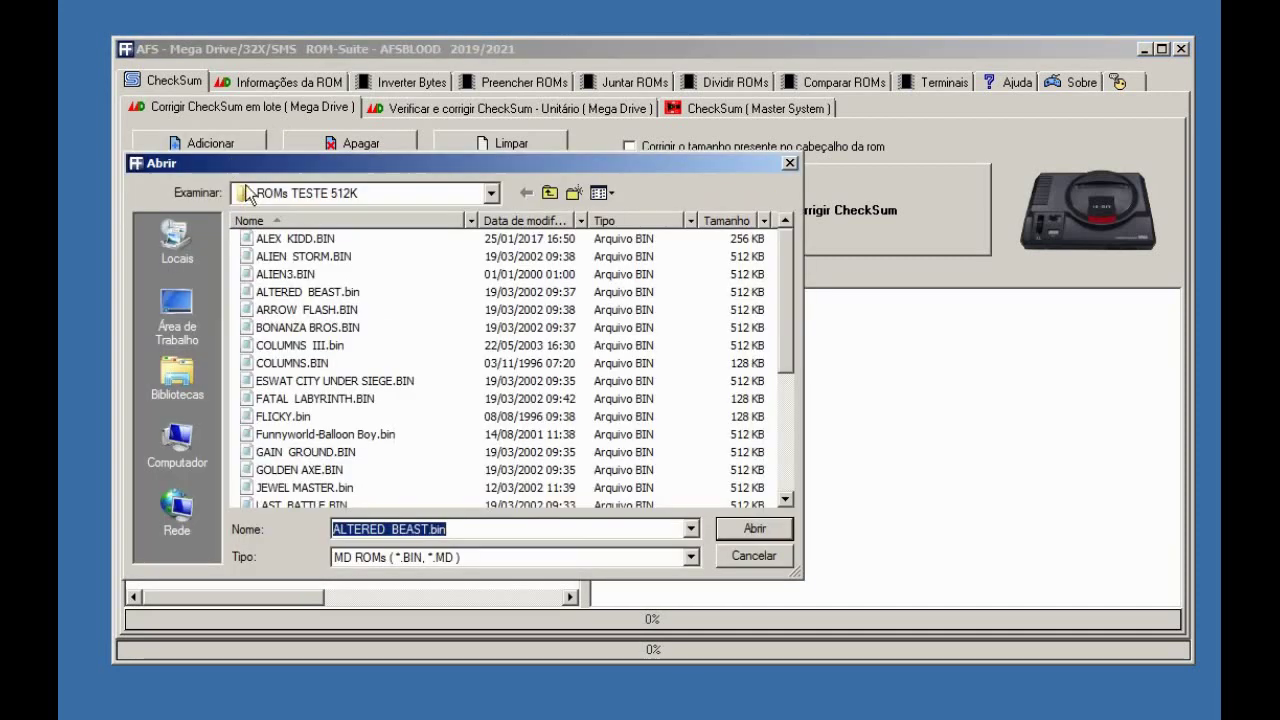
drag(422, 262, 430, 455)
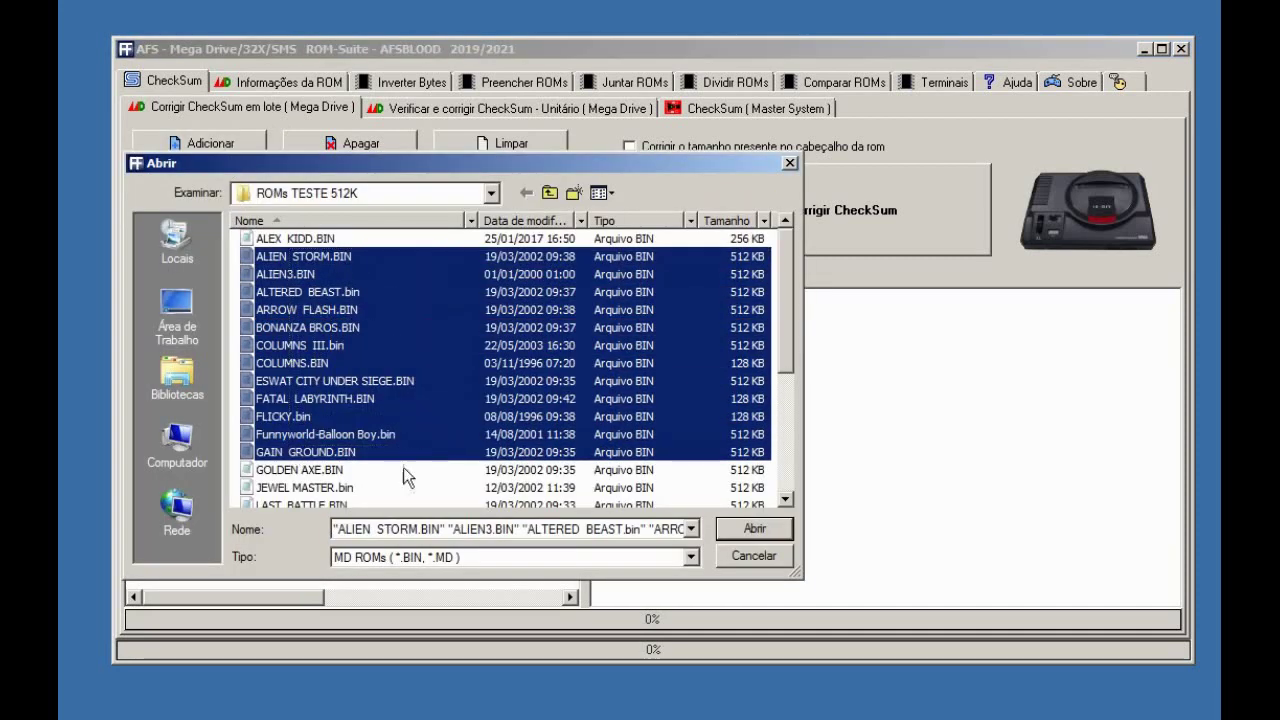
click(756, 529)
Remove ALIEN3.BIN from the batch file list and clear all remaining entries
click(397, 236)
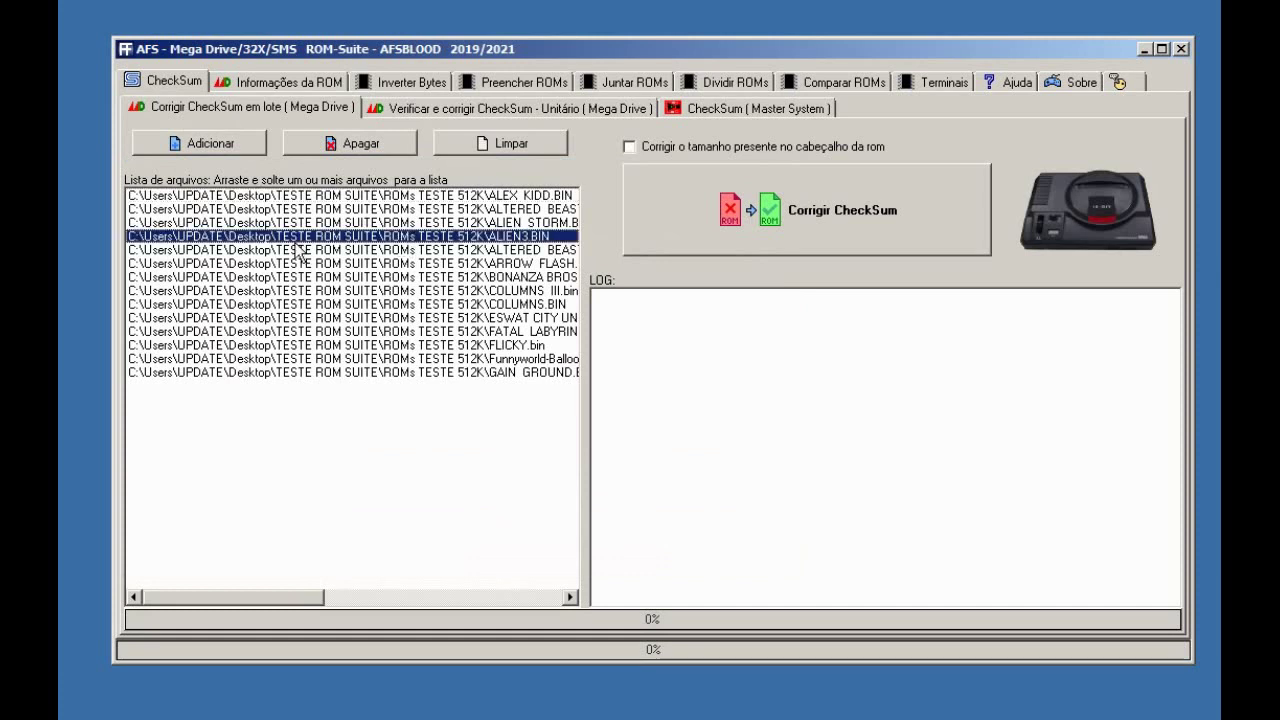
click(350, 144)
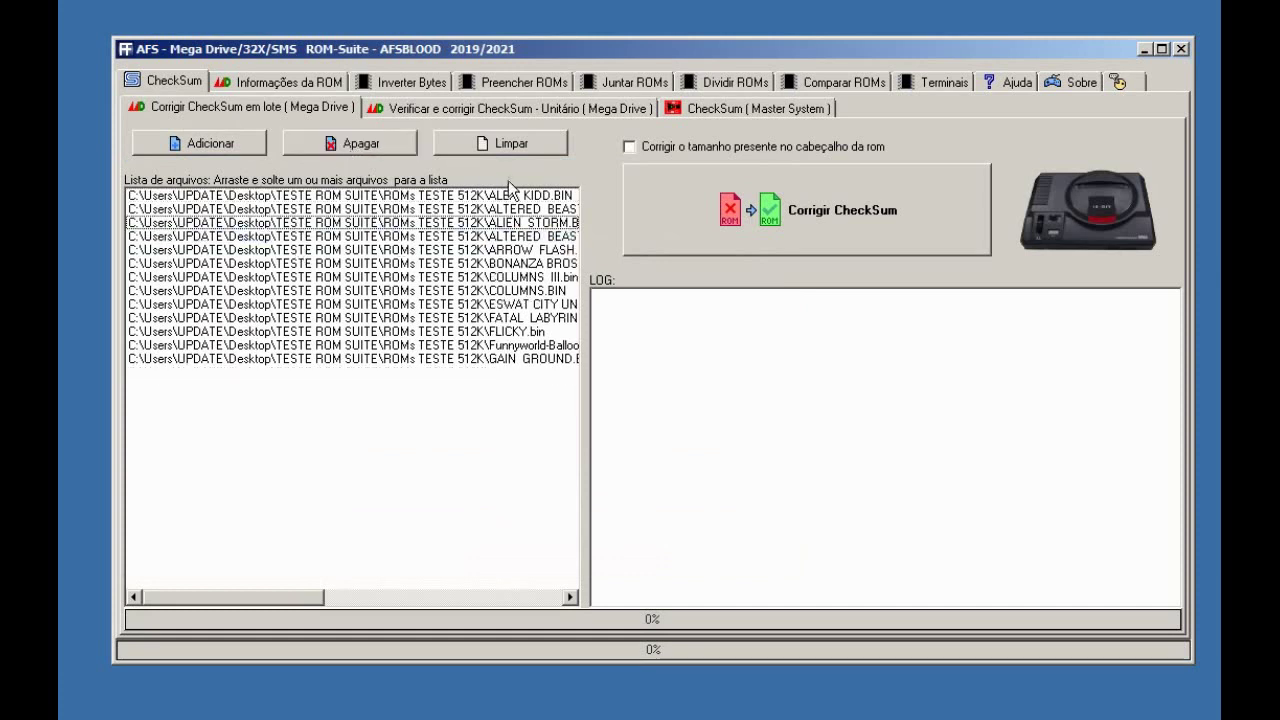
click(506, 142)
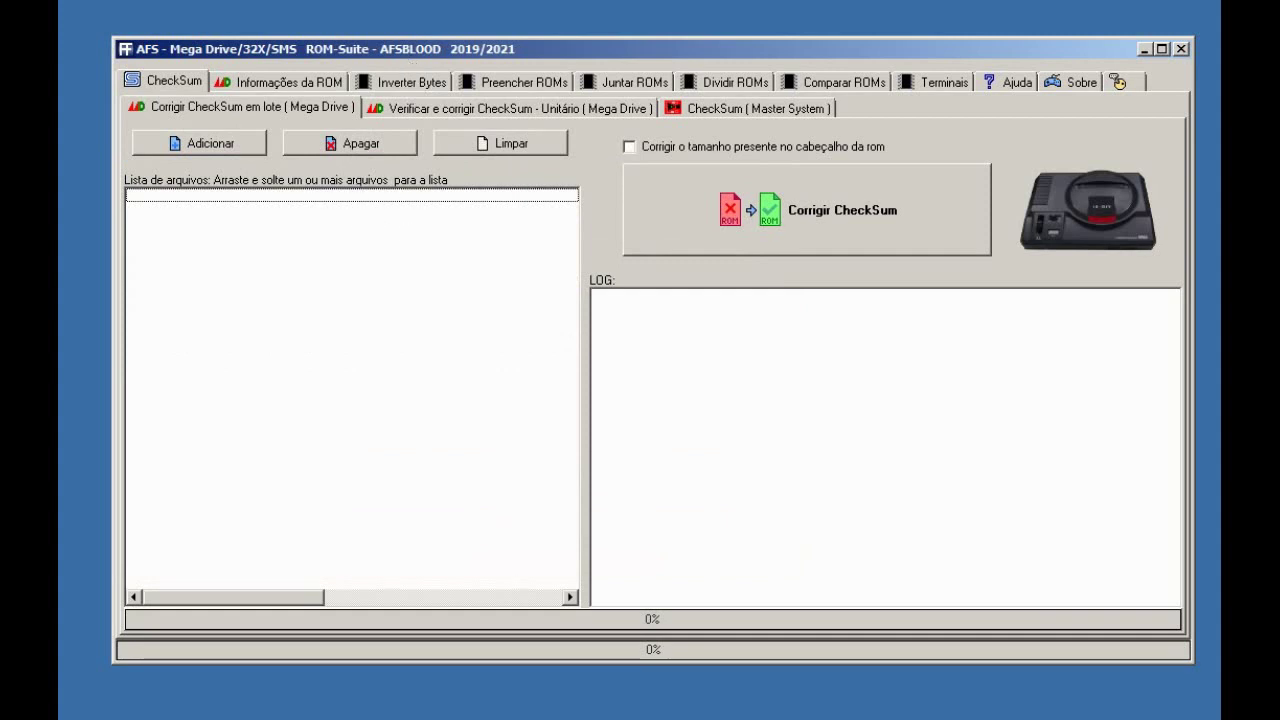
Add the ten ROMs from ALEX KIDD.BIN through FATAL LABYRINTH.BIN to the batch list straight from the ROMs TESTE 512K folder window
key(alt+Tab)
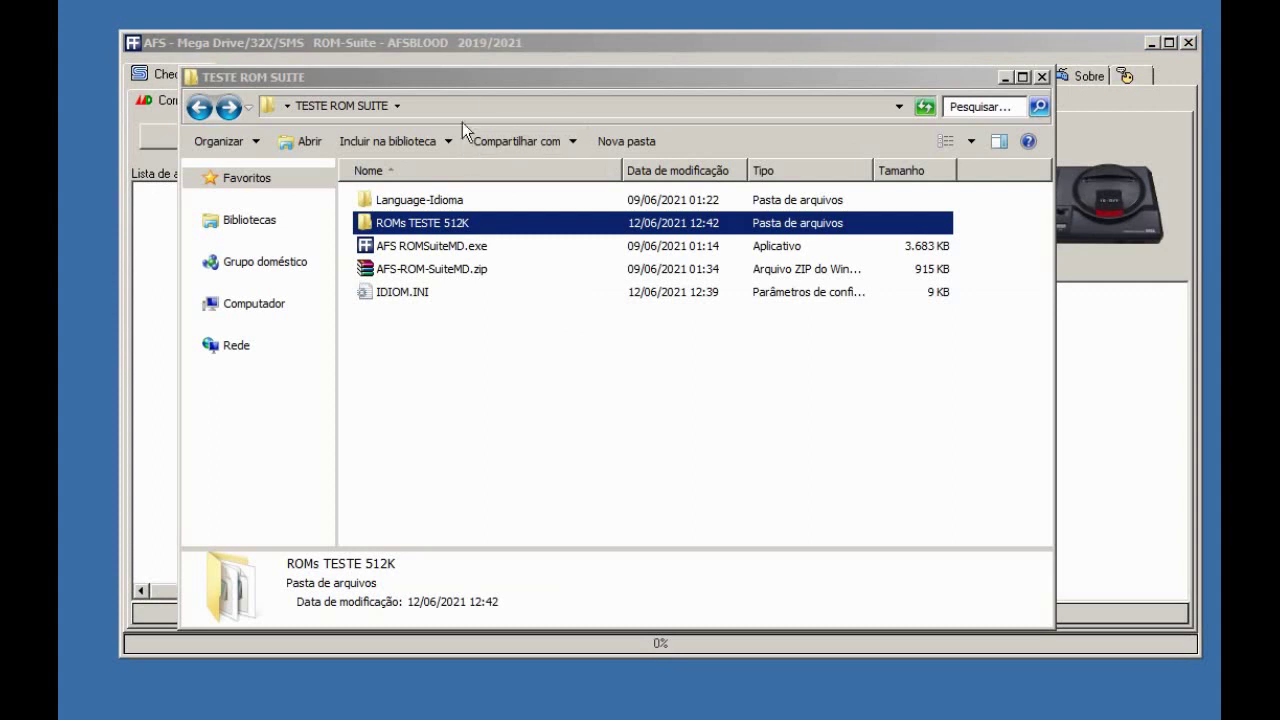
double_click(456, 222)
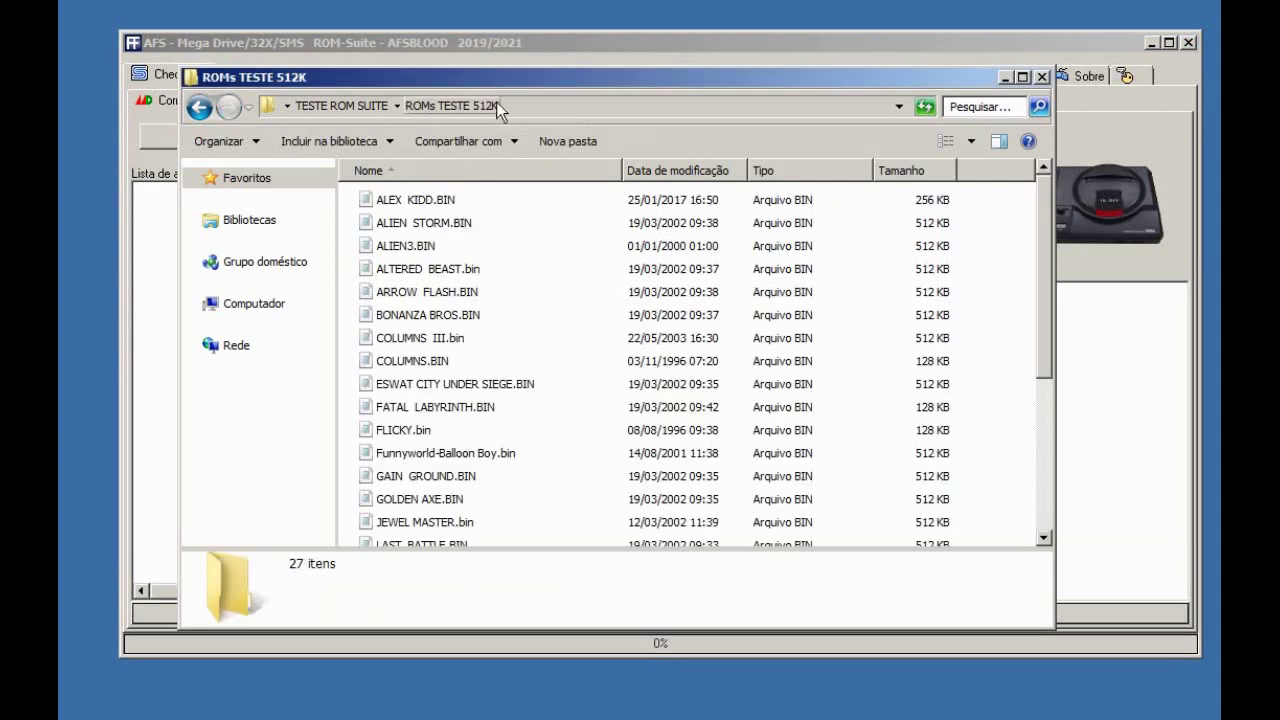
drag(526, 76, 759, 93)
drag(785, 221, 650, 430)
drag(650, 334, 289, 321)
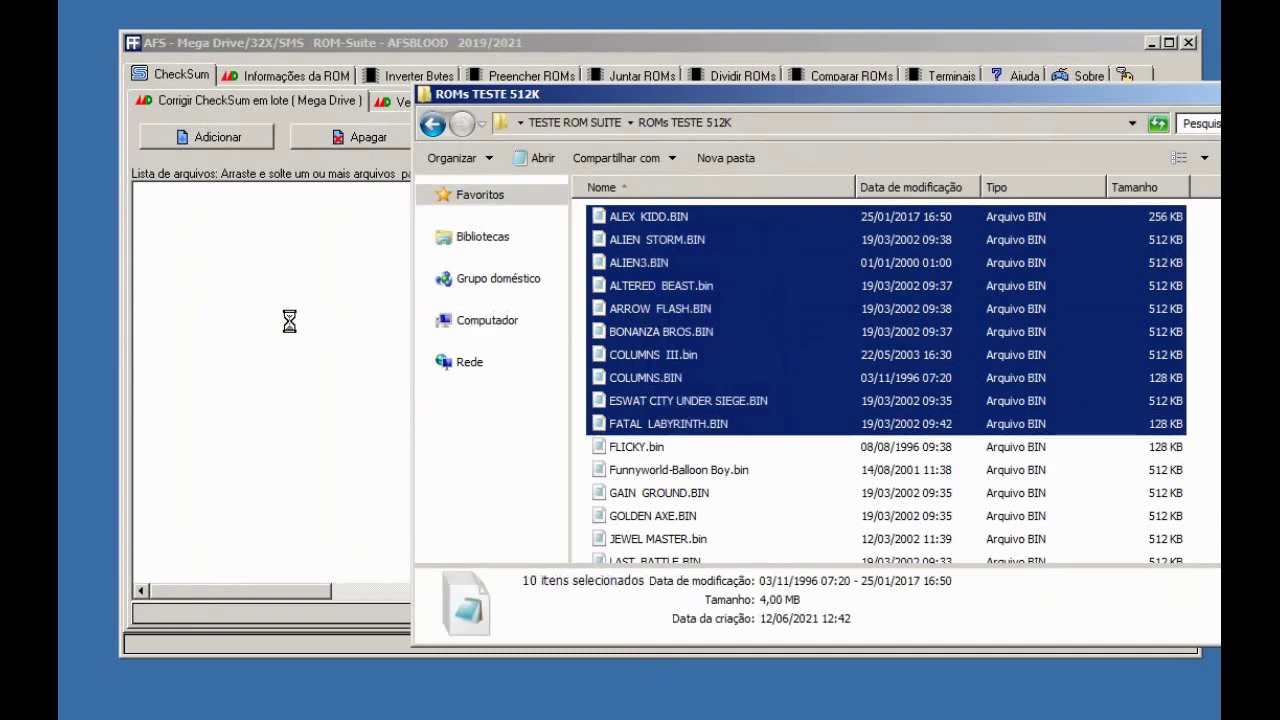
click(306, 43)
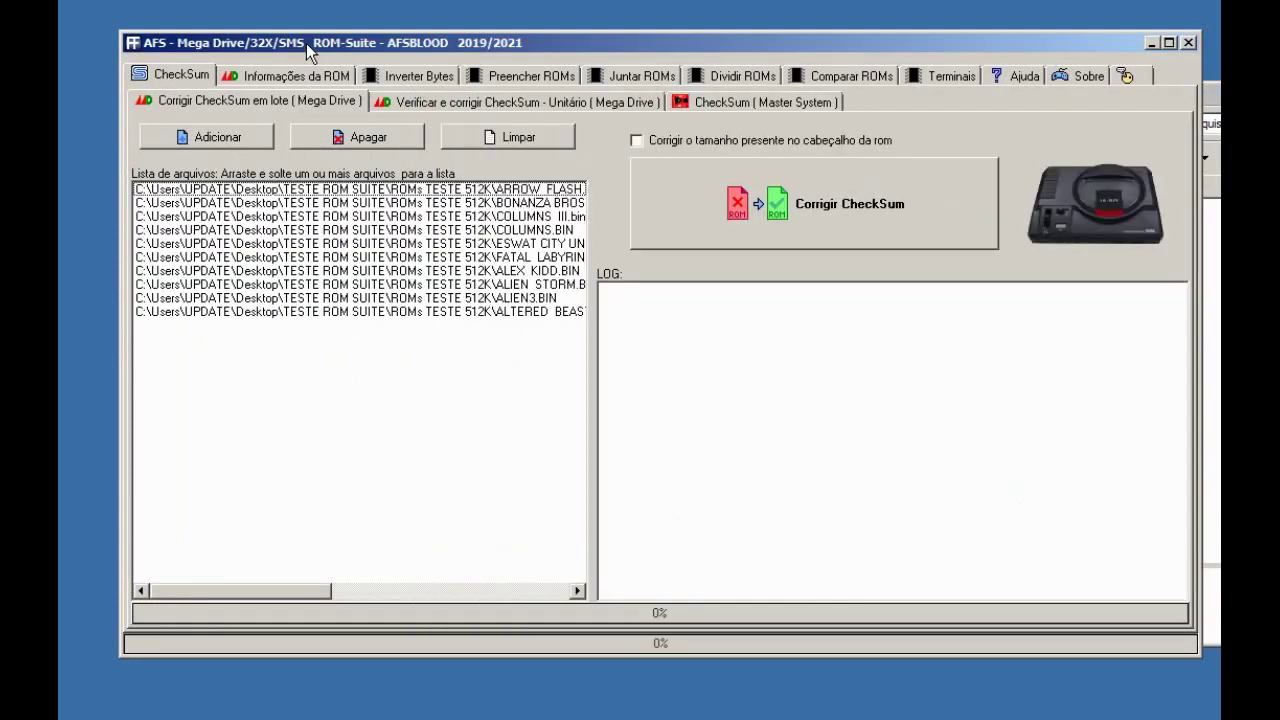
click(340, 299)
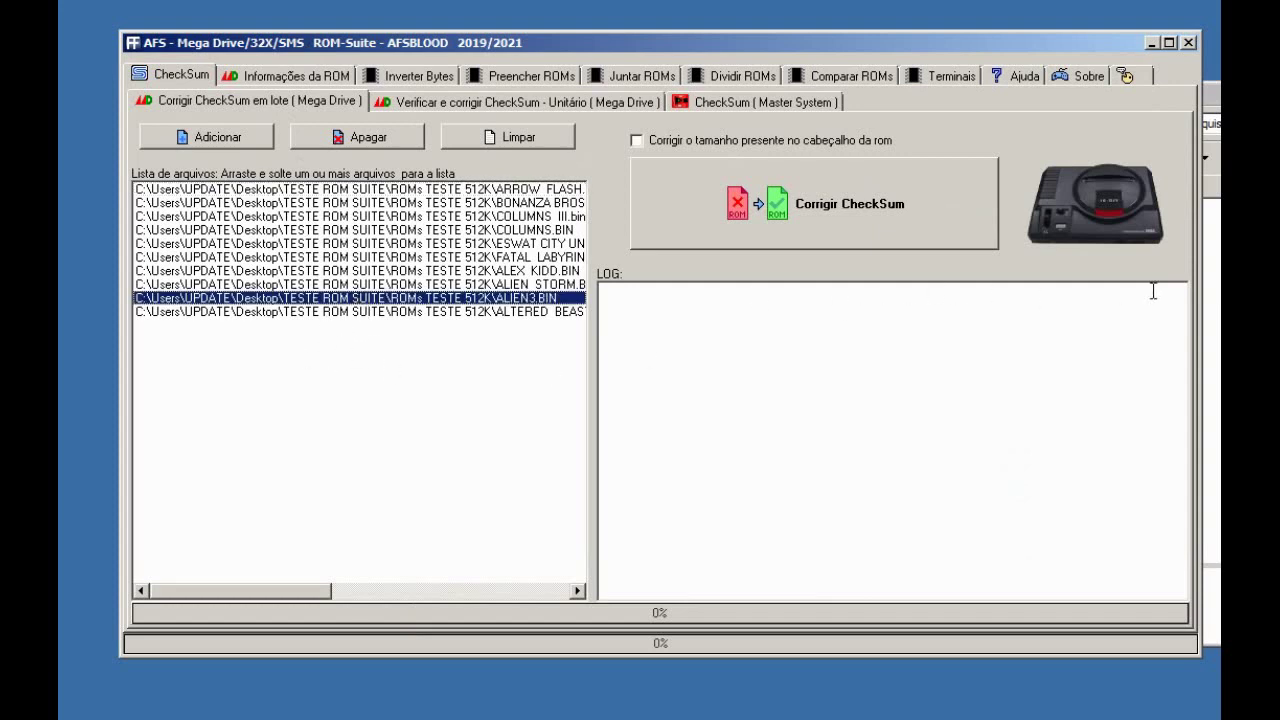
click(1212, 296)
drag(800, 266, 225, 390)
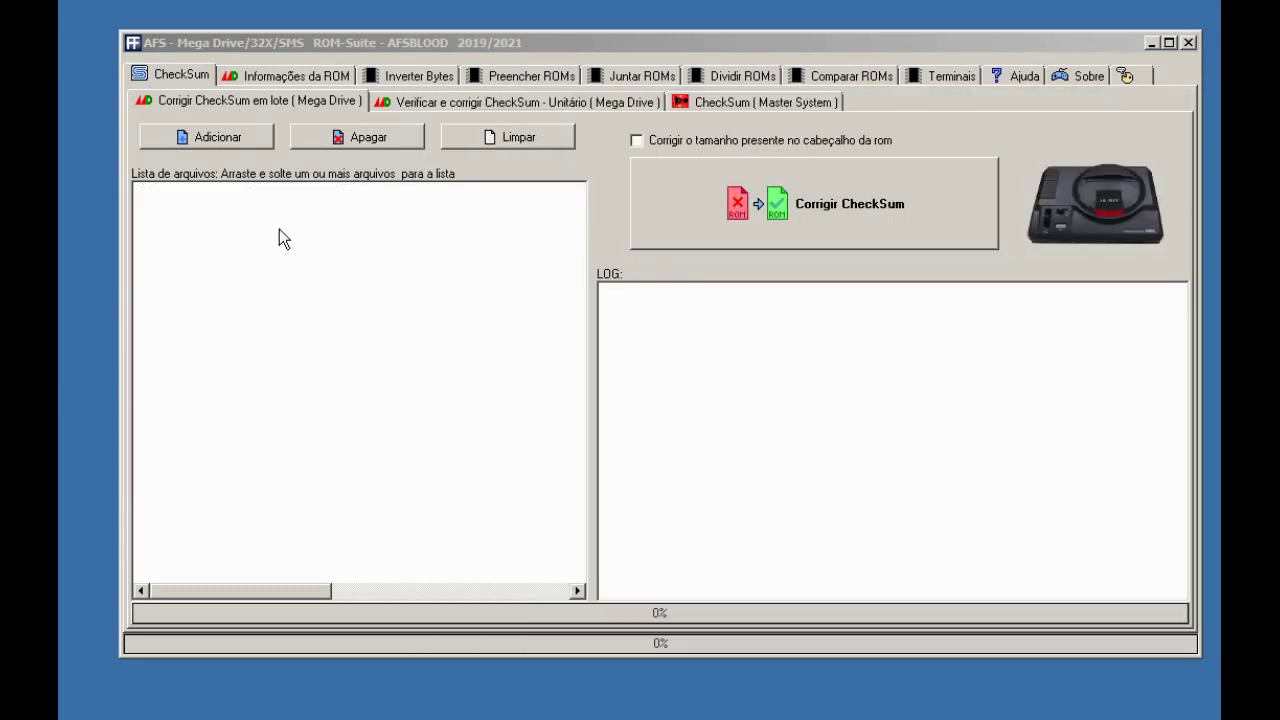
Add the twelve ROMs from ALEX KIDD.BIN through Funnyworld-Balloon Boy.bin to the empty batch checksum list in a single selection
click(245, 138)
drag(427, 238, 288, 445)
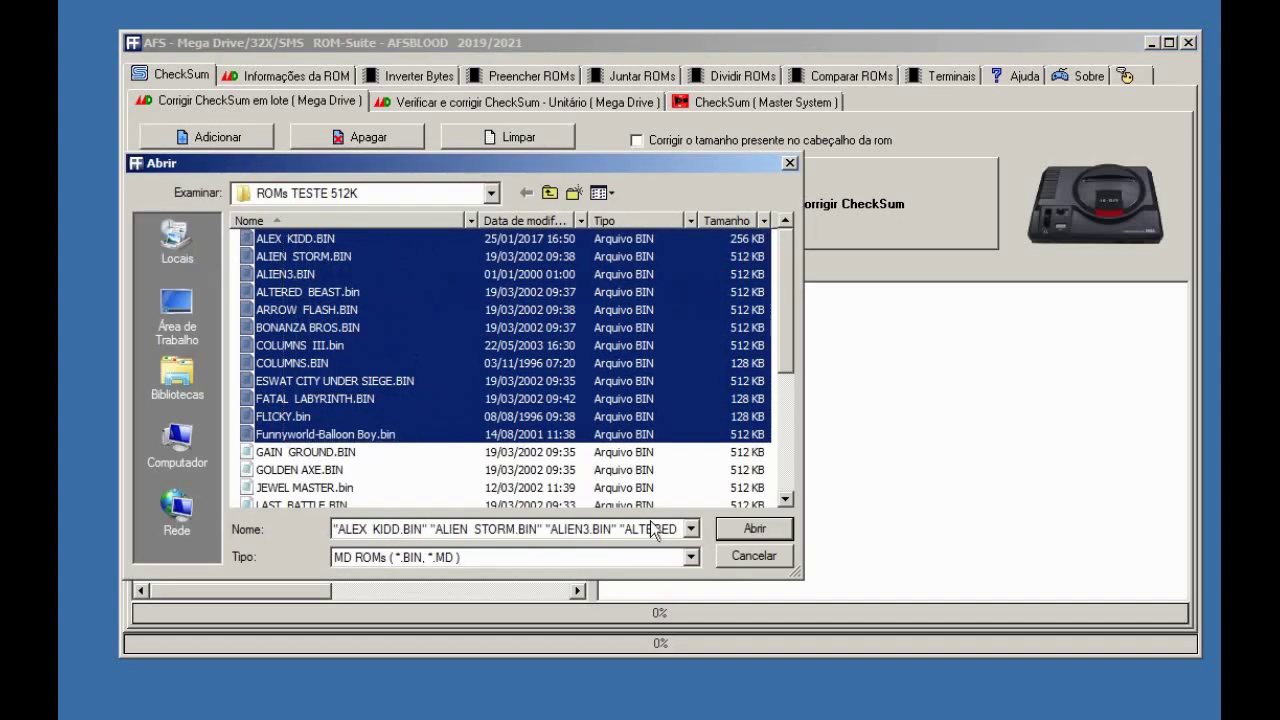
click(748, 530)
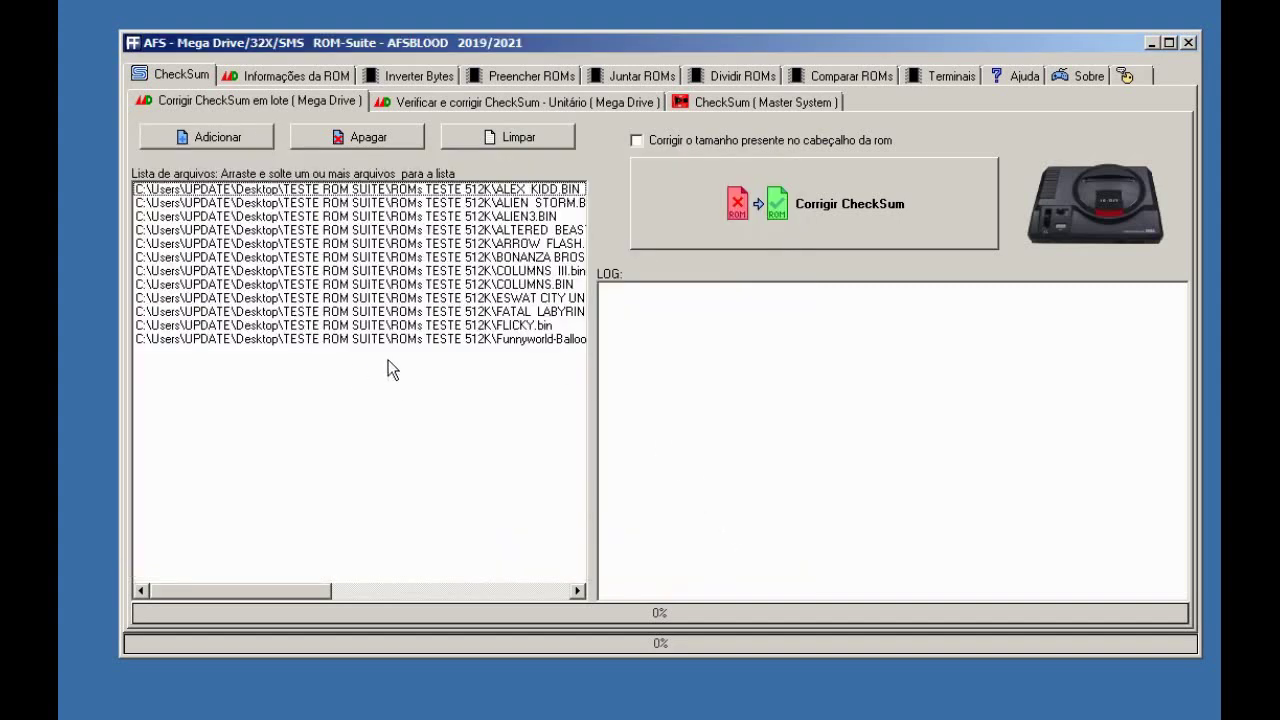
click(229, 314)
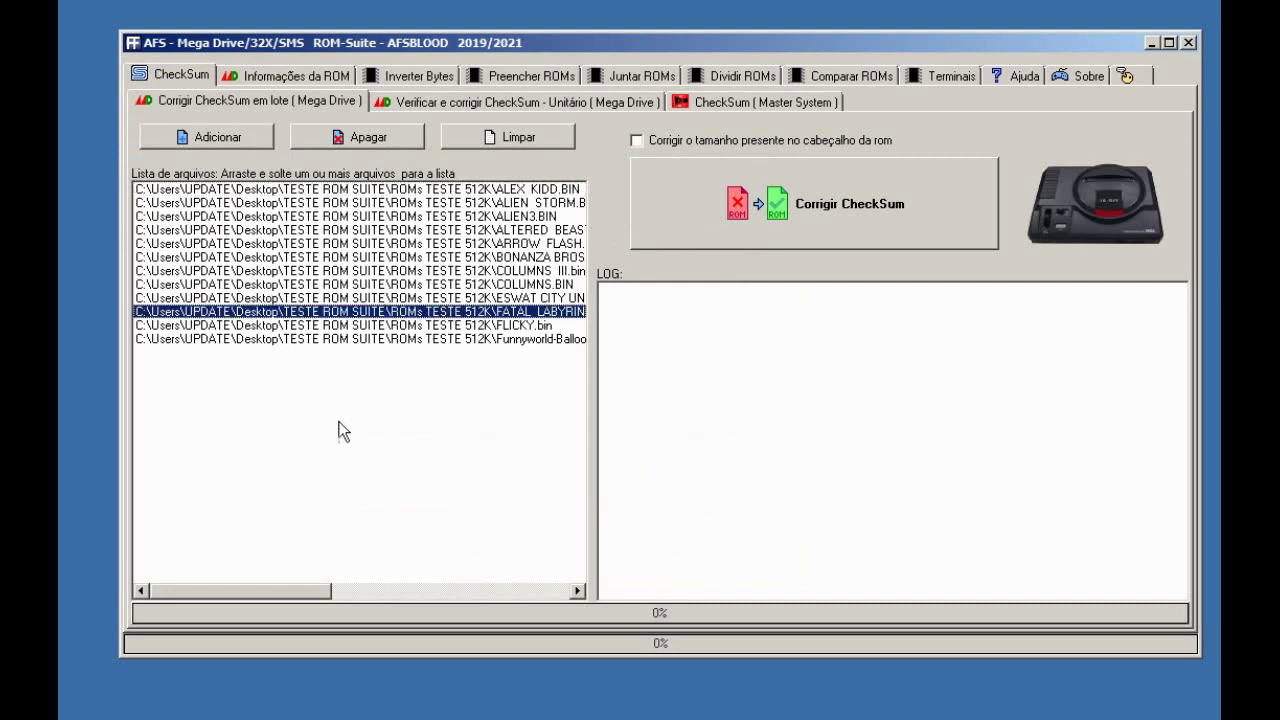
Run the batch checksum correction on all listed ROMs with header size correction left off, and dismiss the completion notice
mouse_move(288, 590)
mouse_down()
mouse_move(379, 597)
mouse_move(298, 593)
mouse_up()
click(747, 136)
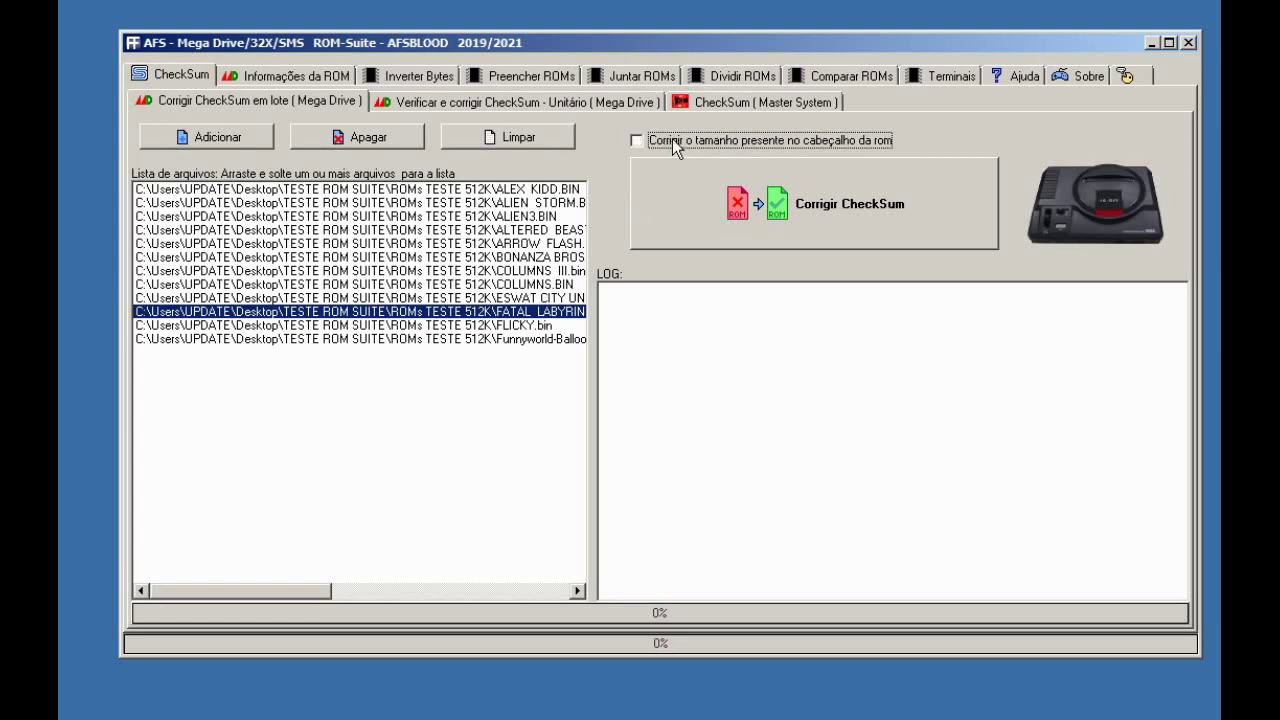
click(686, 210)
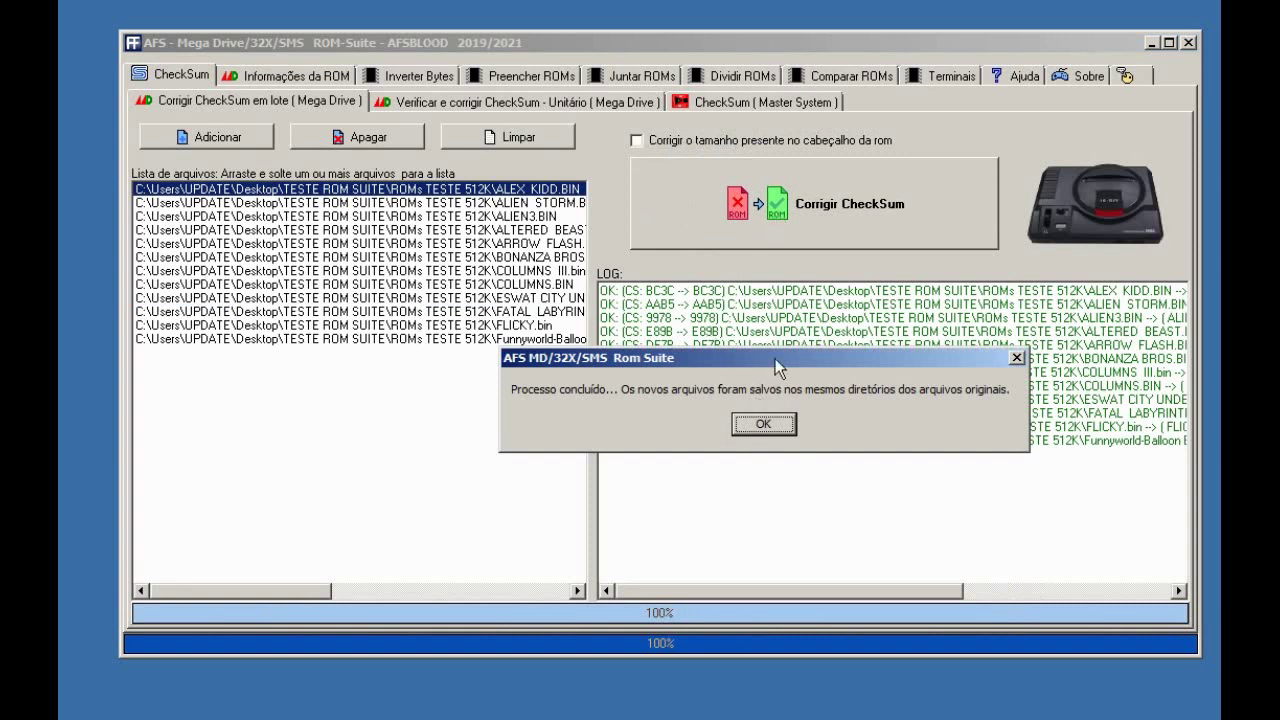
click(772, 422)
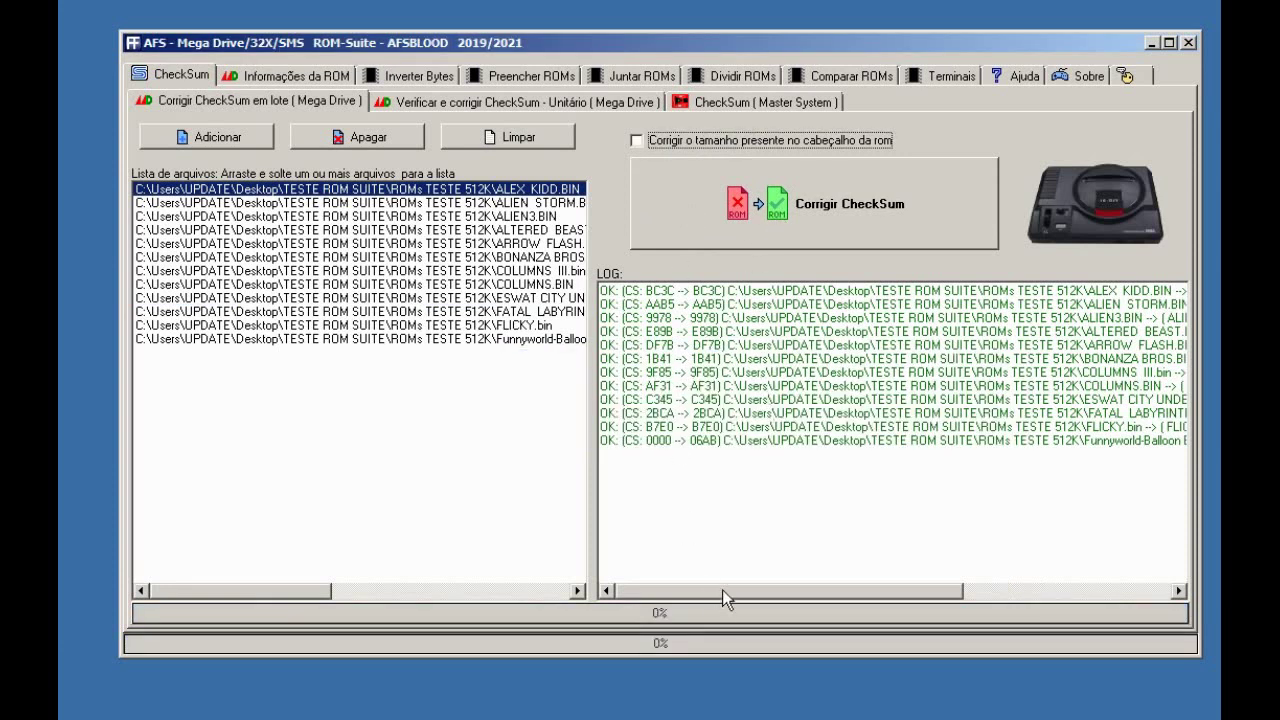
Examine the correction log for each ROM's old and new checksum and its output file name, particularly ESWAT CITY UNDER SIEGE
drag(722, 589, 881, 604)
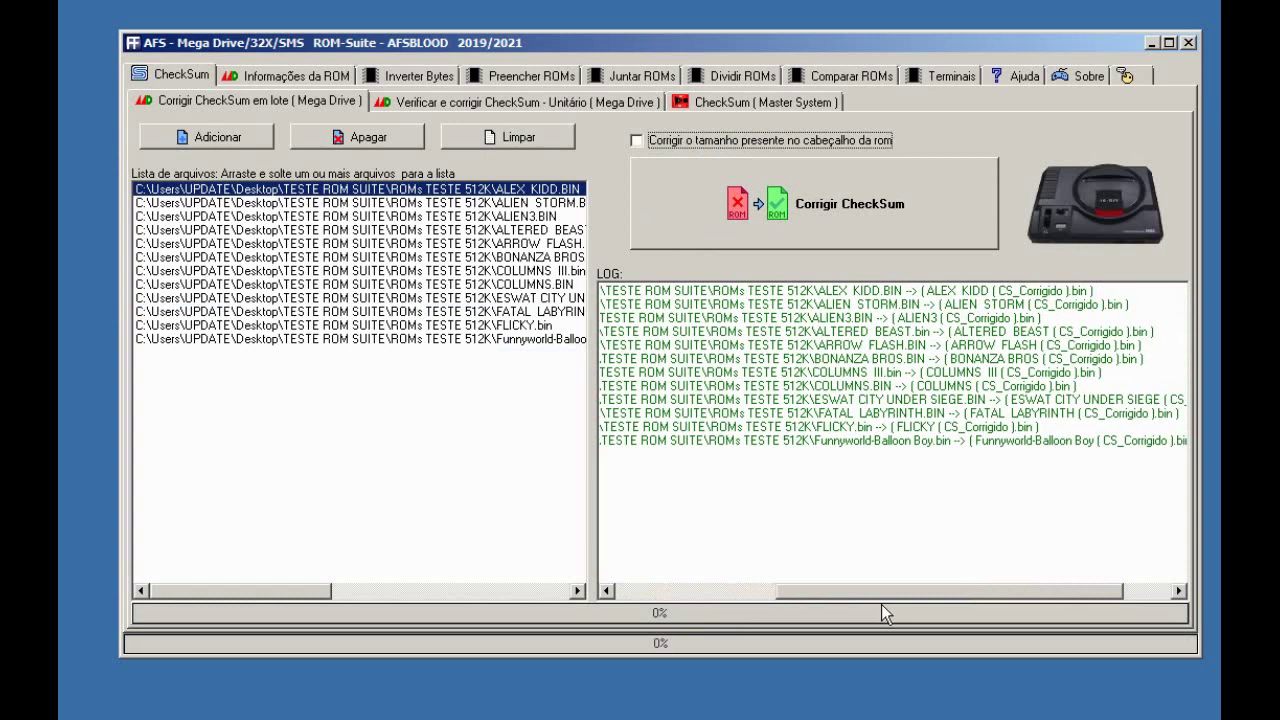
drag(838, 586, 677, 586)
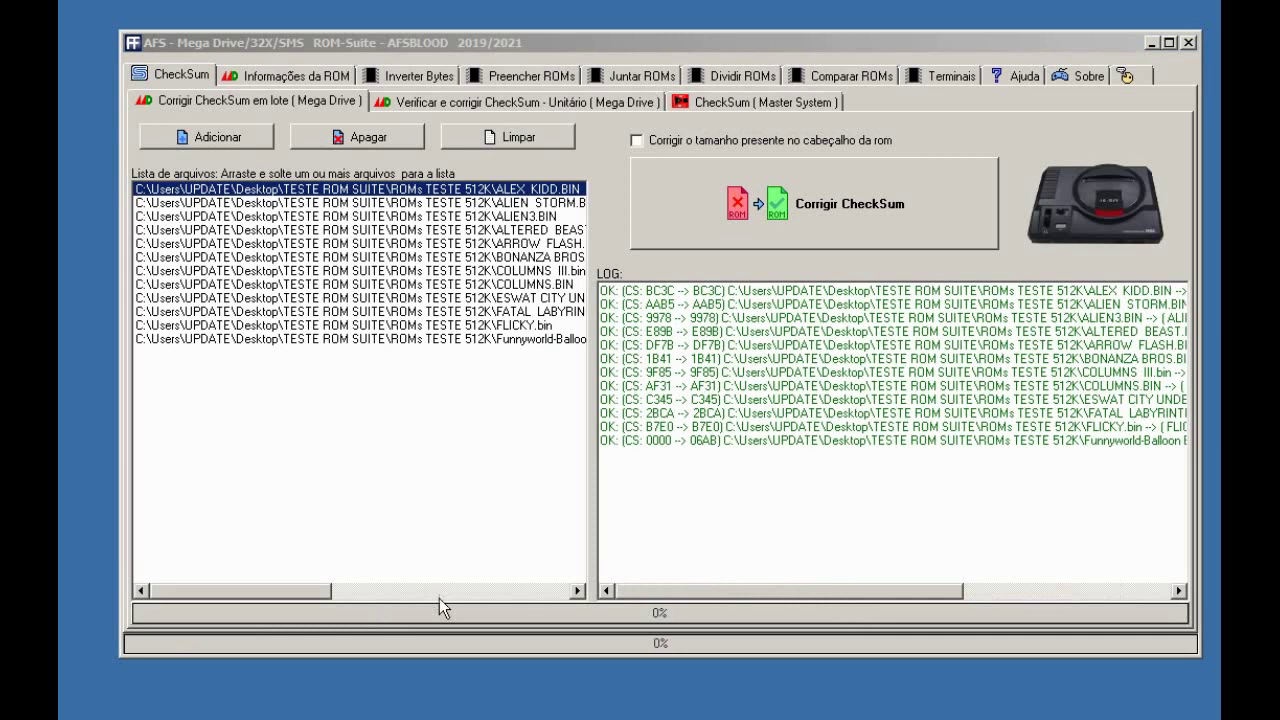
click(664, 440)
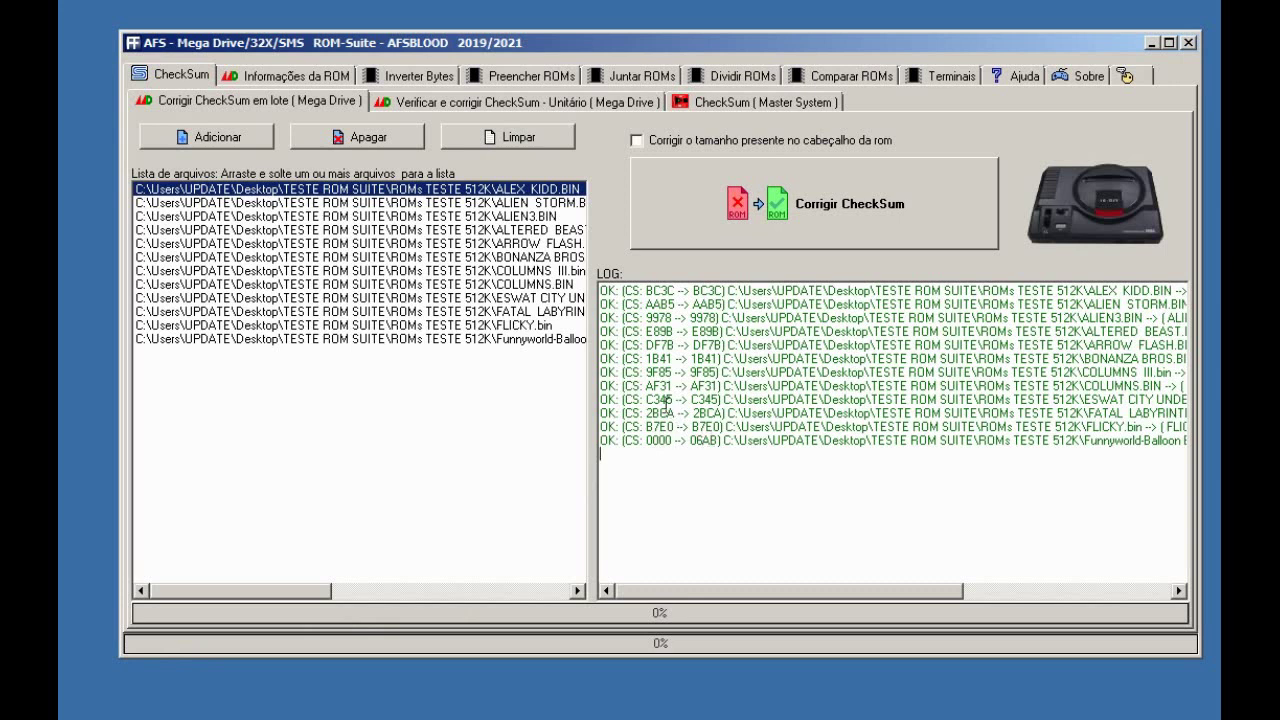
drag(646, 399, 720, 399)
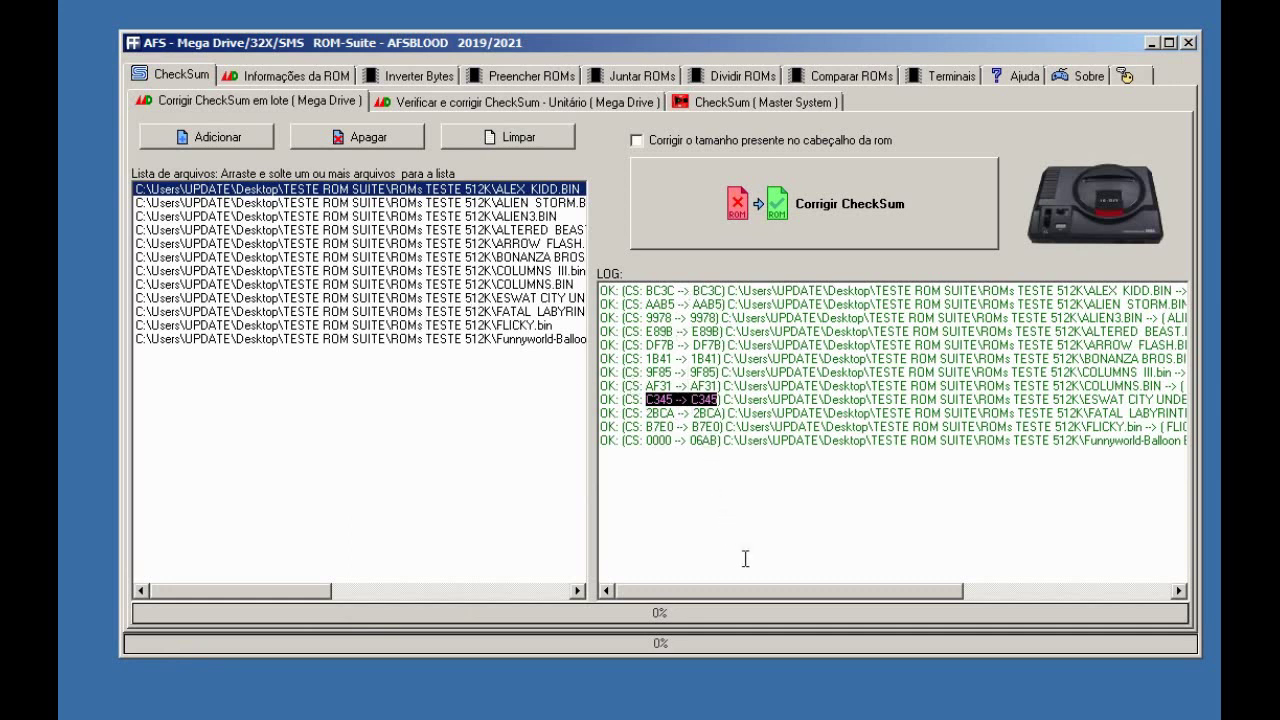
drag(766, 595, 996, 605)
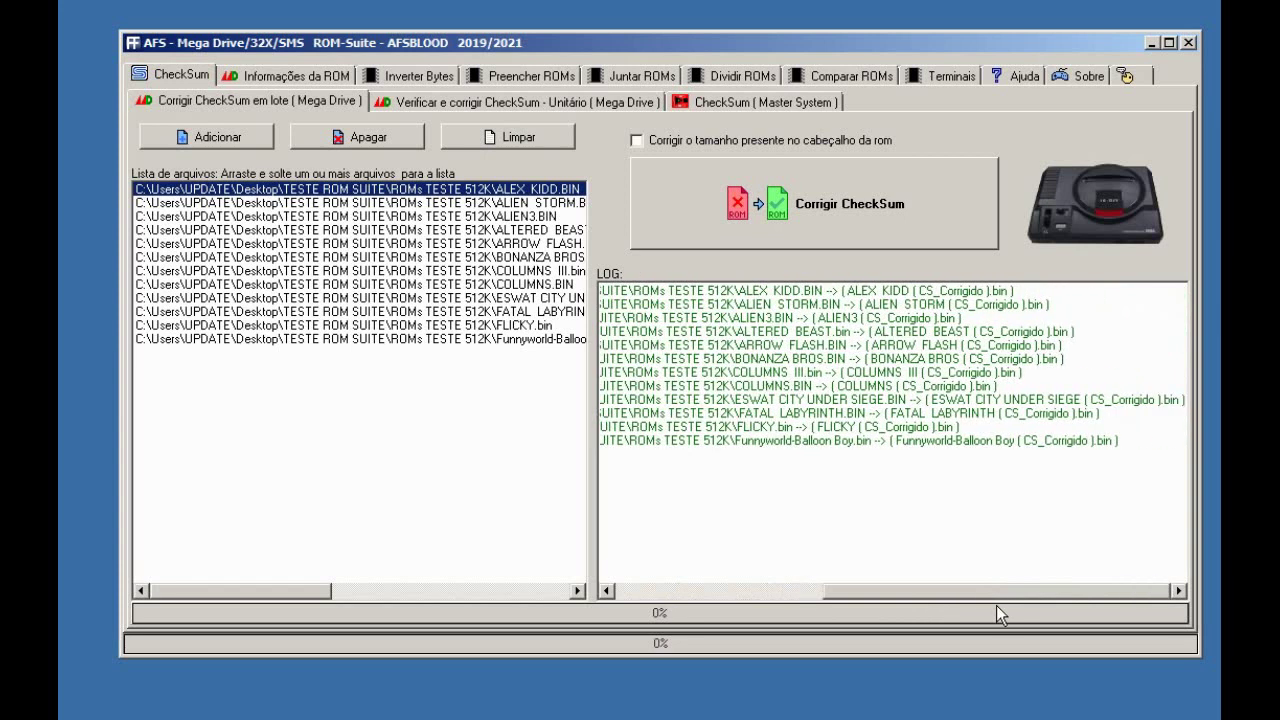
drag(938, 400, 1133, 403)
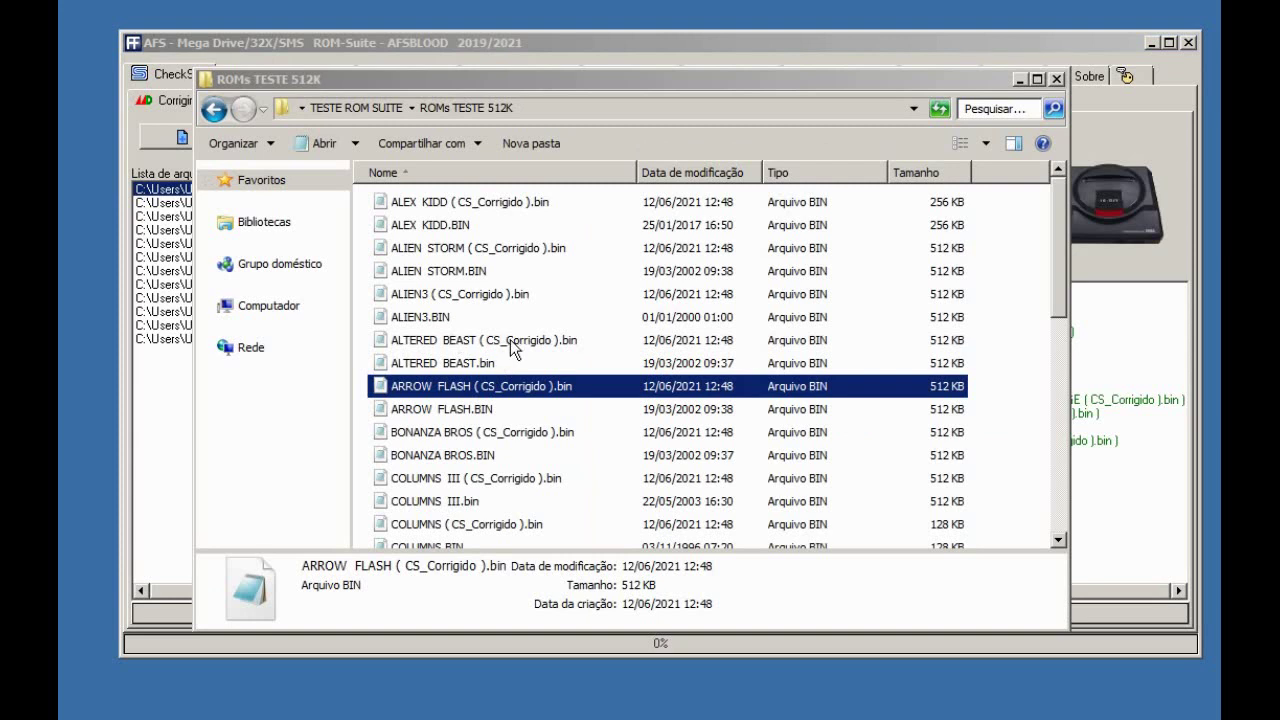
Compare the CS_Corrigido copies with their original ROMs in the ROMs TESTE 512K folder, such as ALIEN3 and ALIEN STORM
click(511, 342)
click(517, 299)
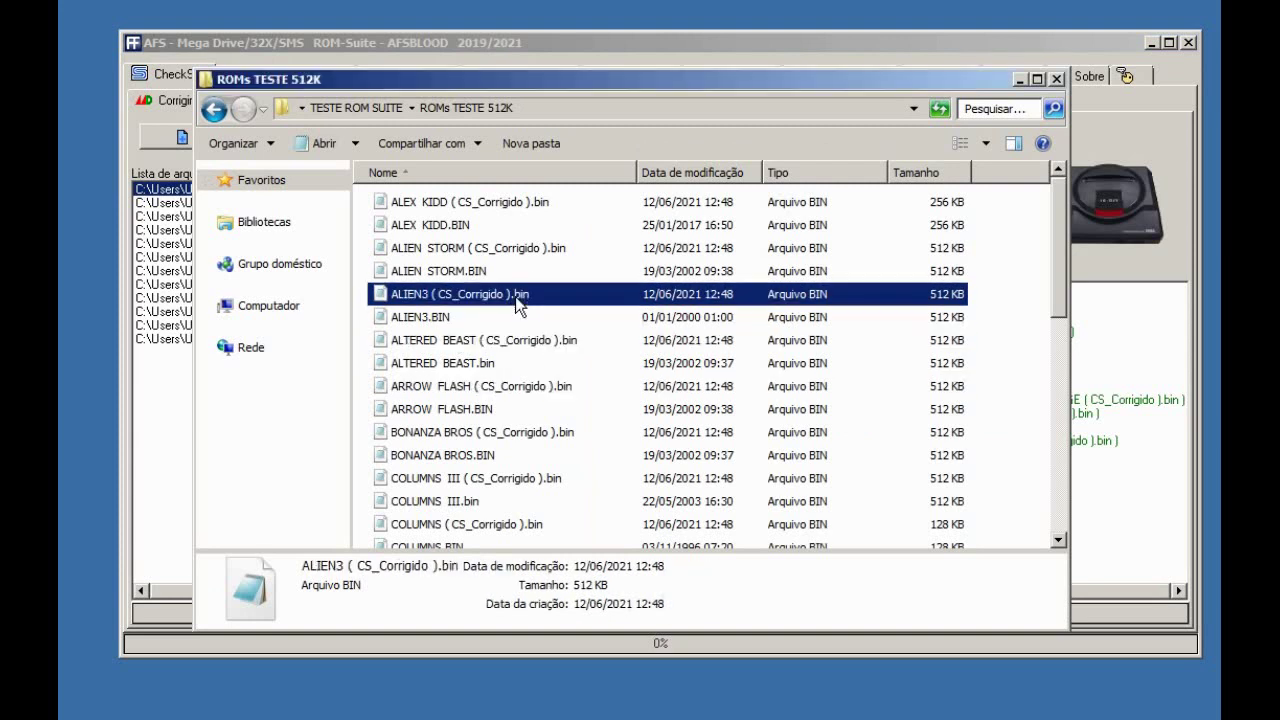
click(422, 320)
click(422, 297)
click(496, 300)
click(466, 270)
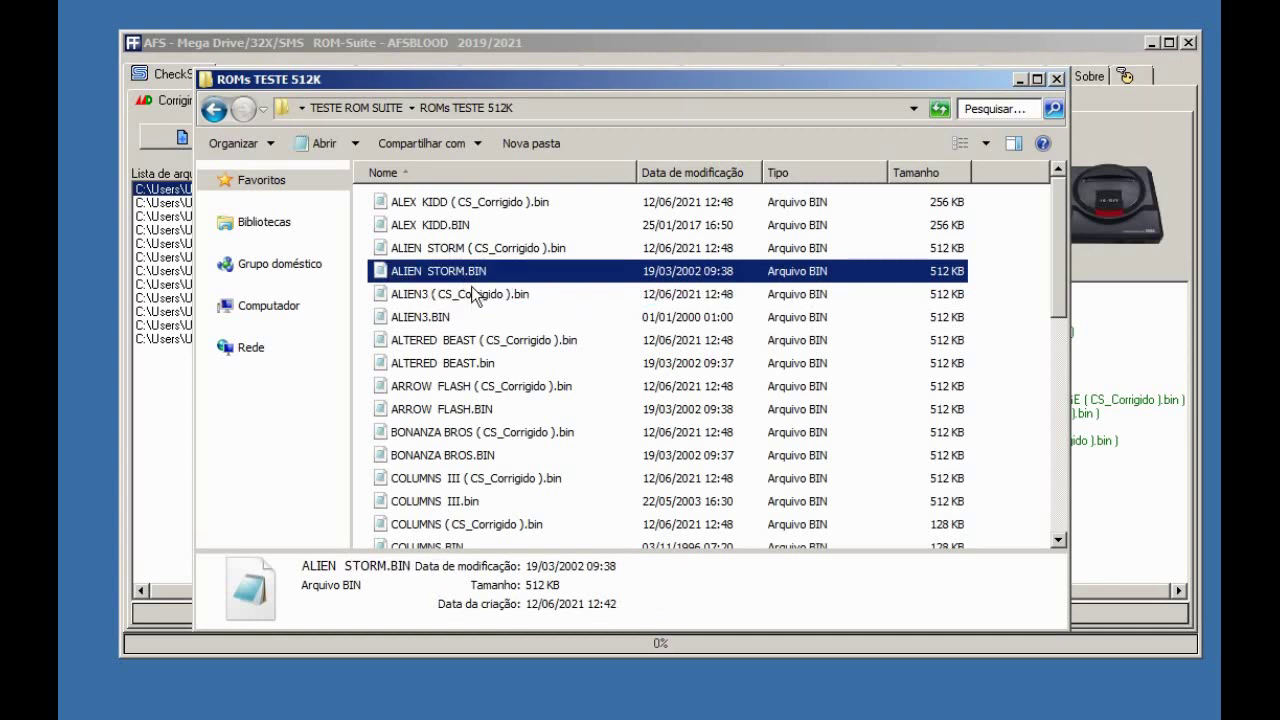
click(476, 300)
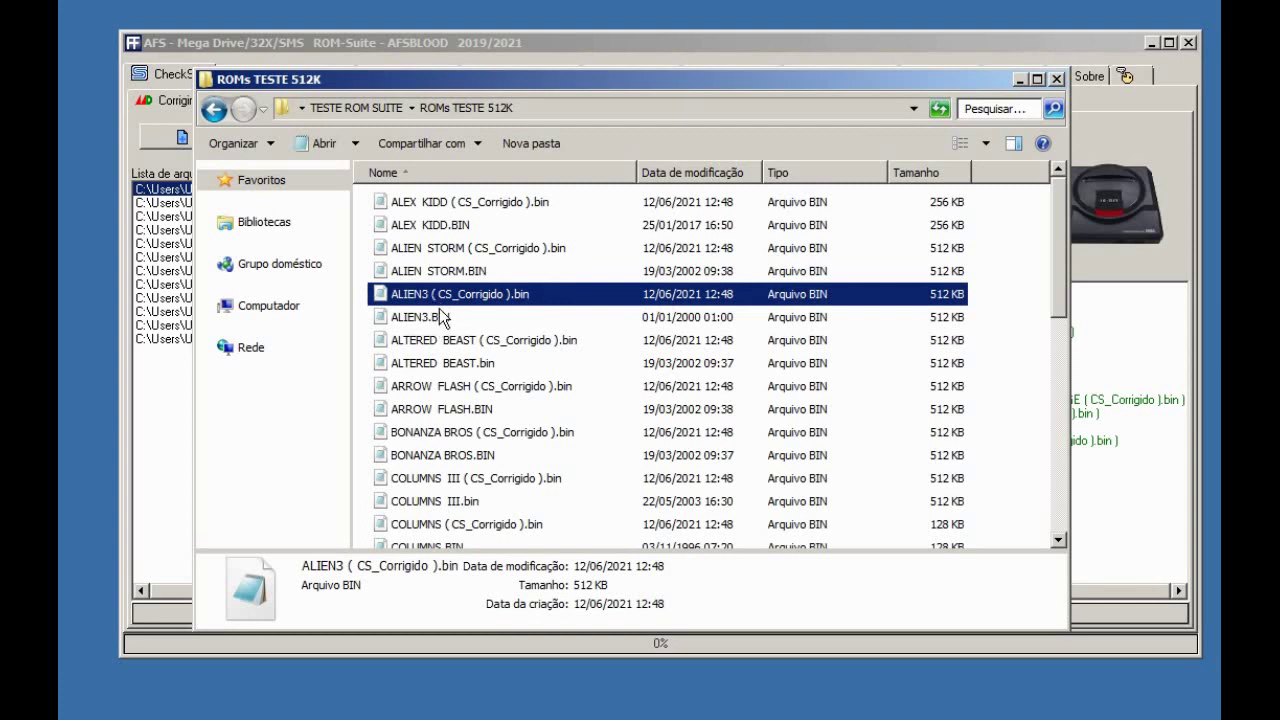
click(467, 250)
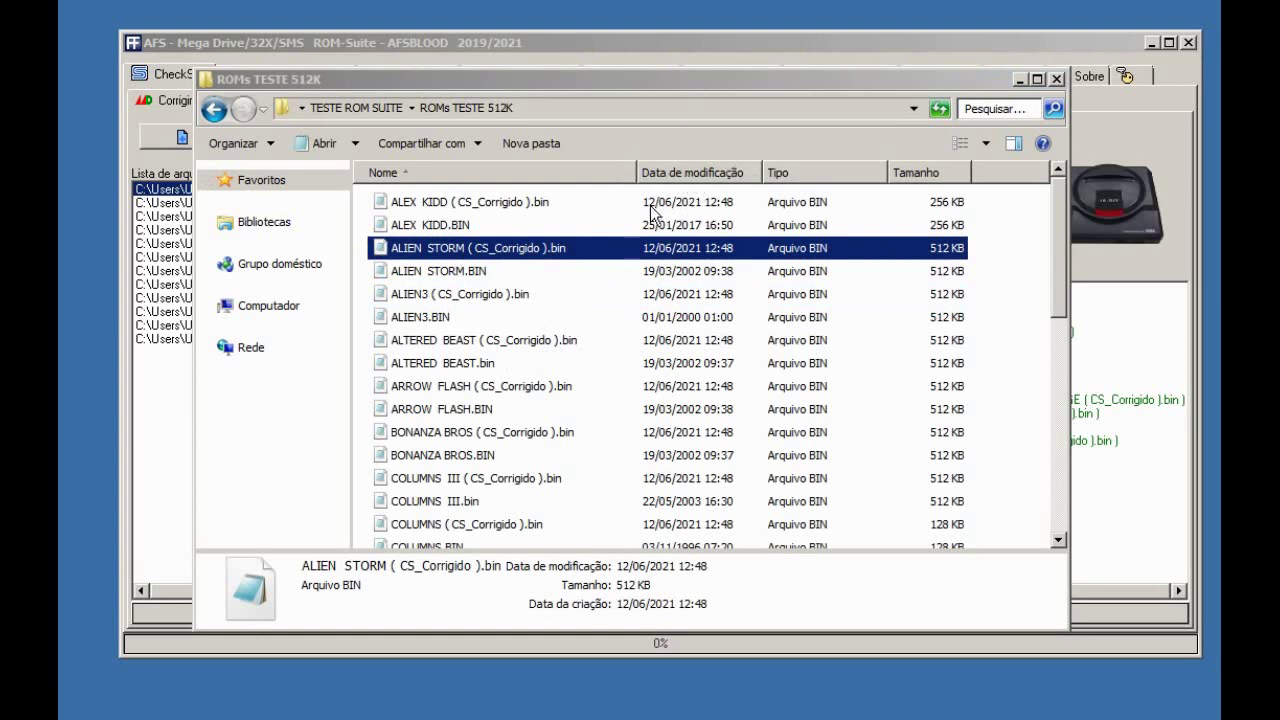
Search the ROMs TESTE 512K folder for CORRI, permanently delete all matching corrected copies, and return to the folder listing
click(978, 117)
text(CO)
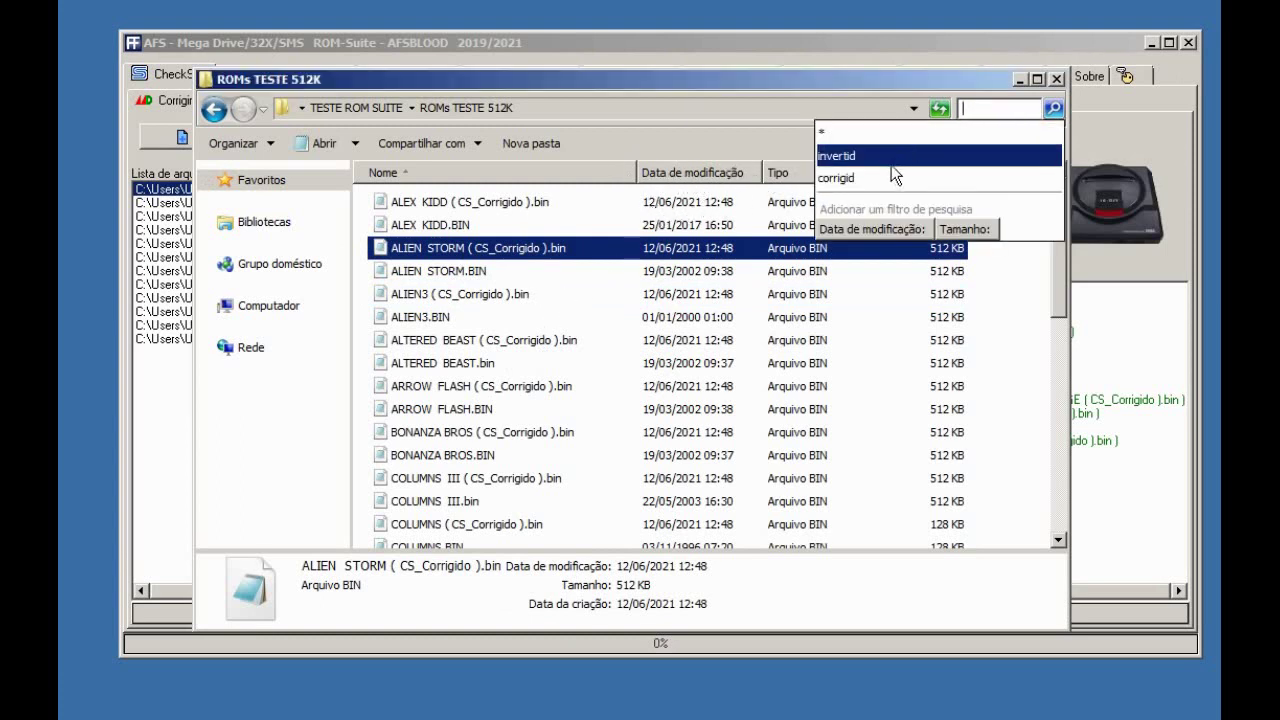
text(RRI)
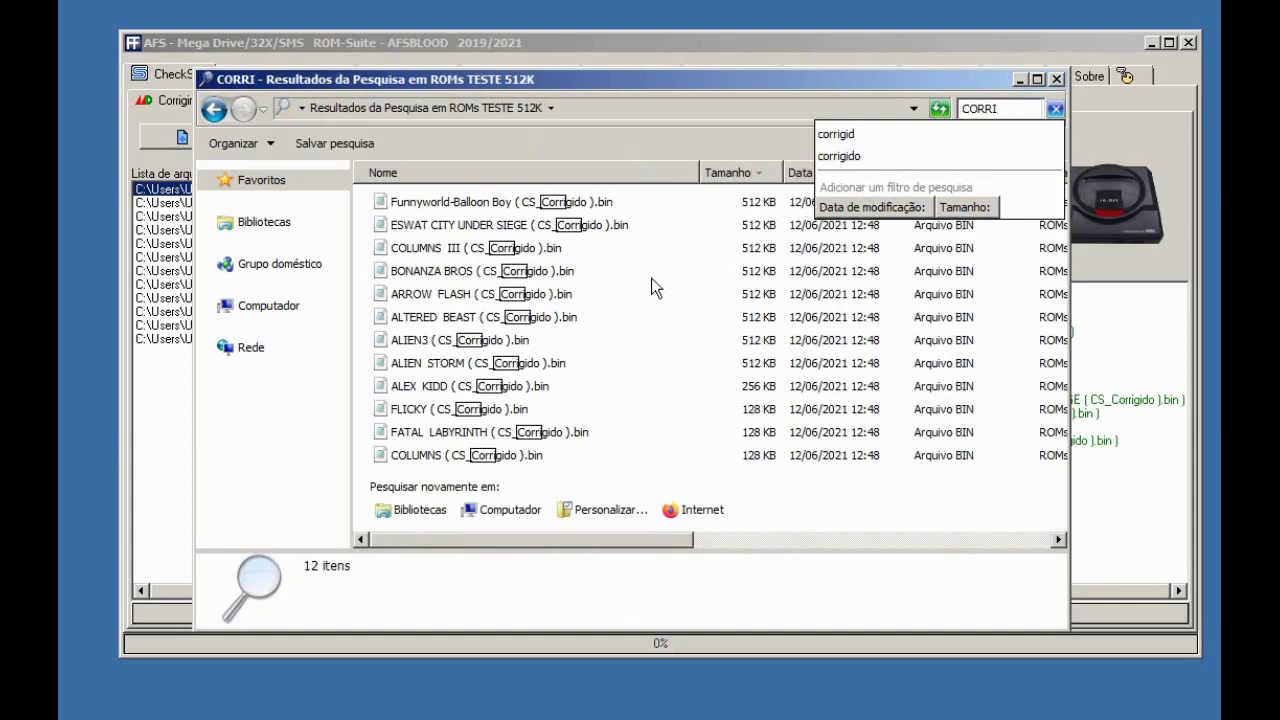
drag(660, 197, 465, 458)
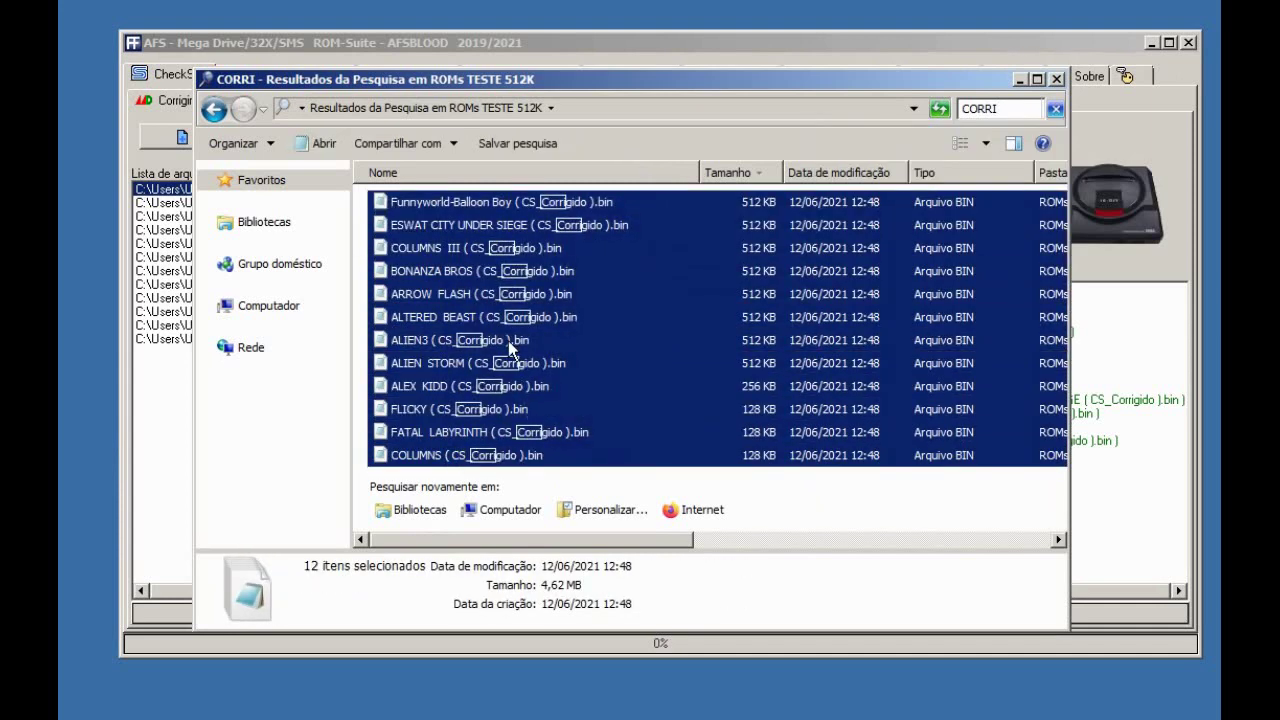
key(shift+Delete)
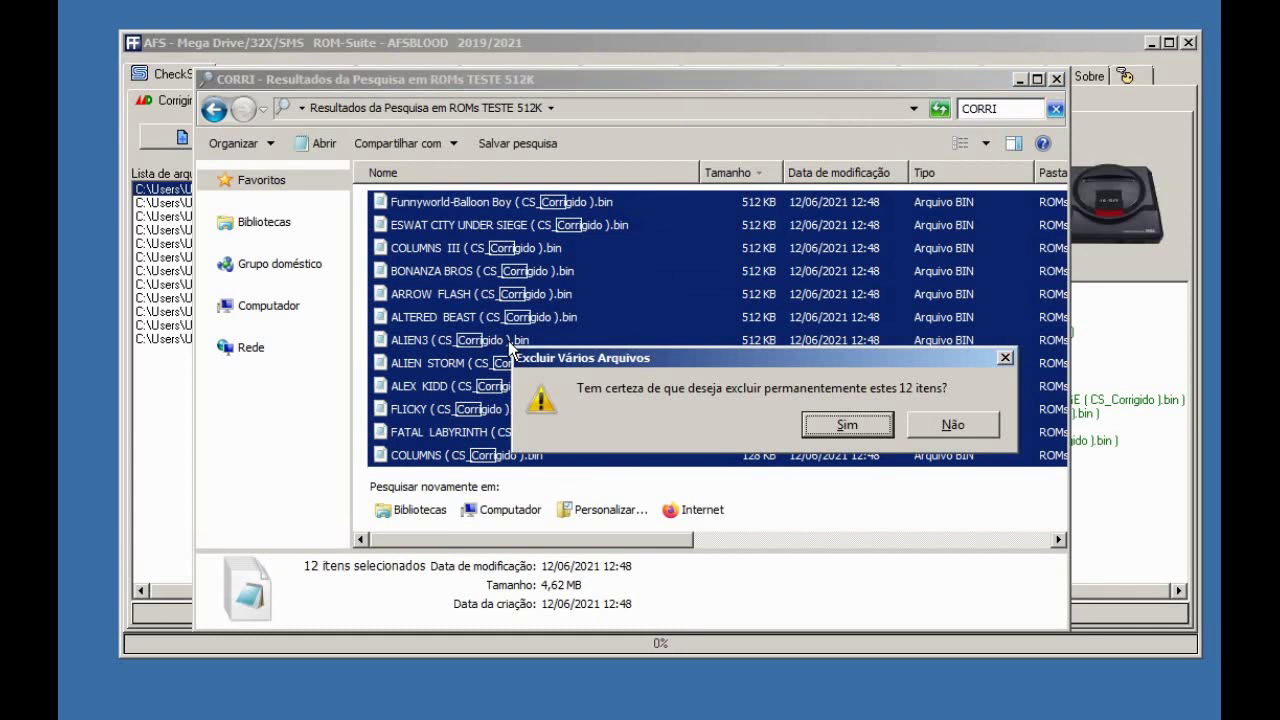
click(829, 425)
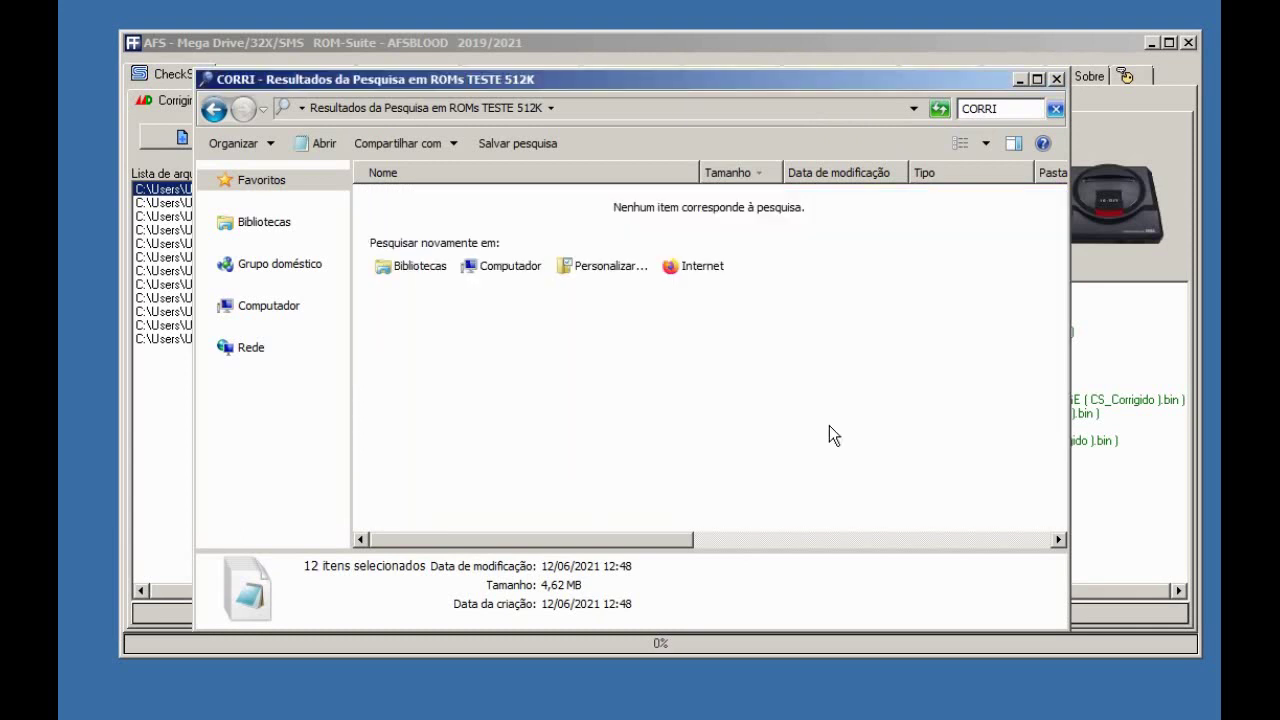
click(213, 109)
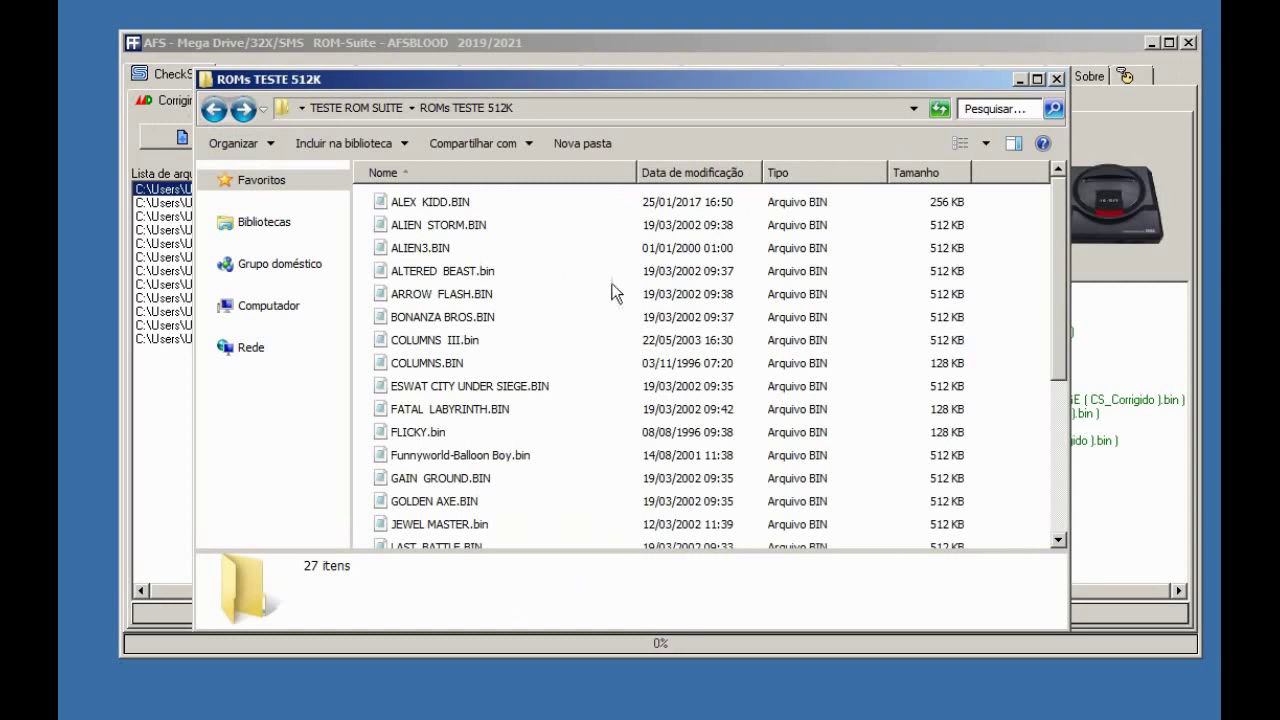
Switch back to AFS ROM-Suite, open the single-ROM Mega Drive checksum tool, and set that tool's language to Brazilian Portuguese
click(120, 718)
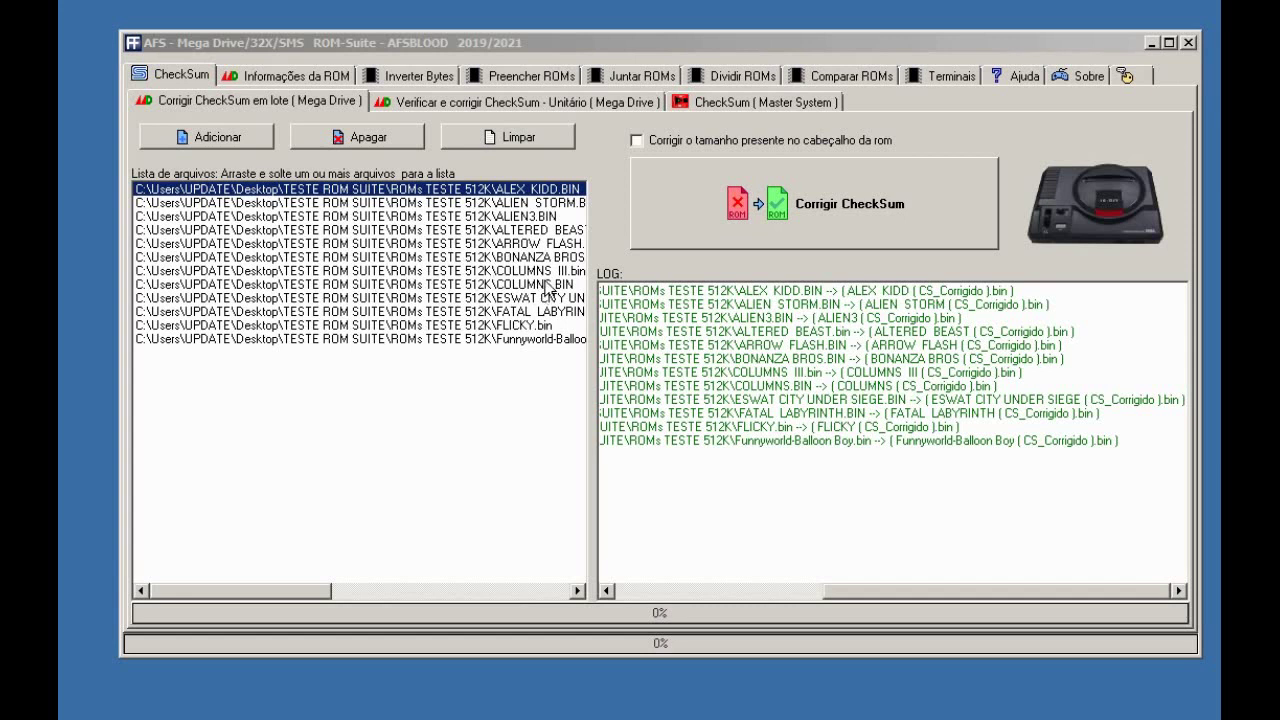
click(508, 271)
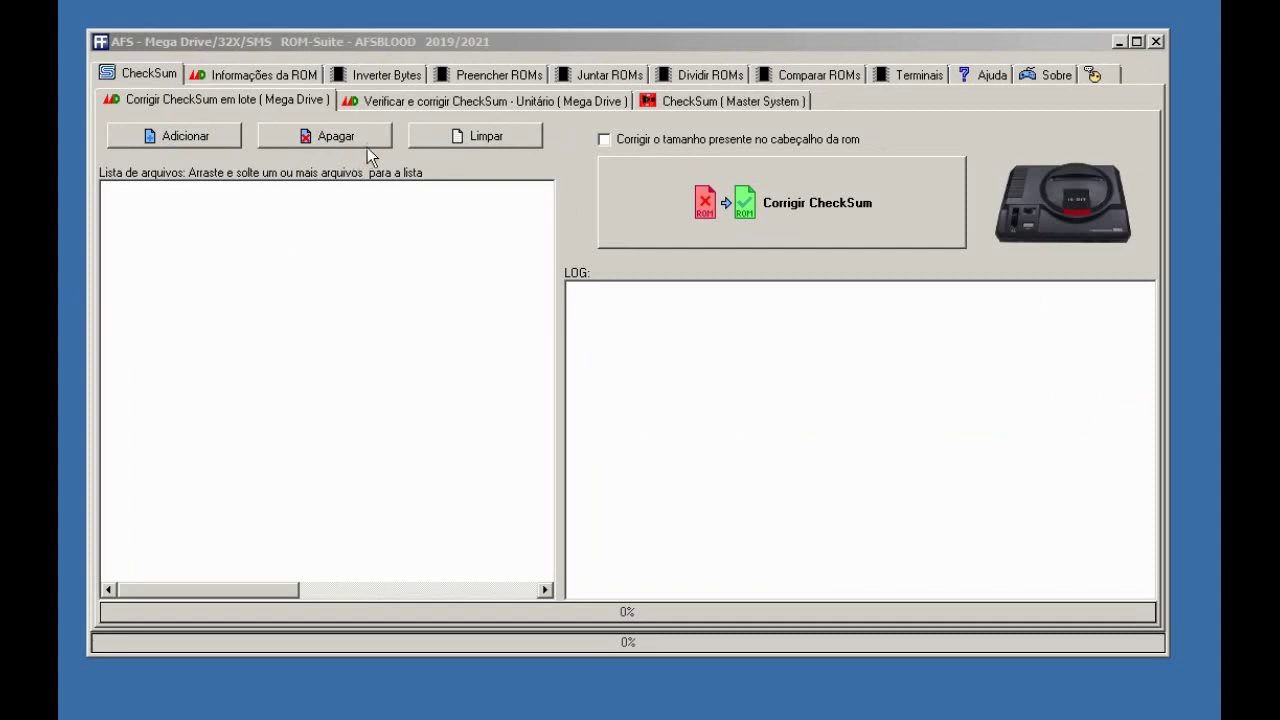
click(457, 104)
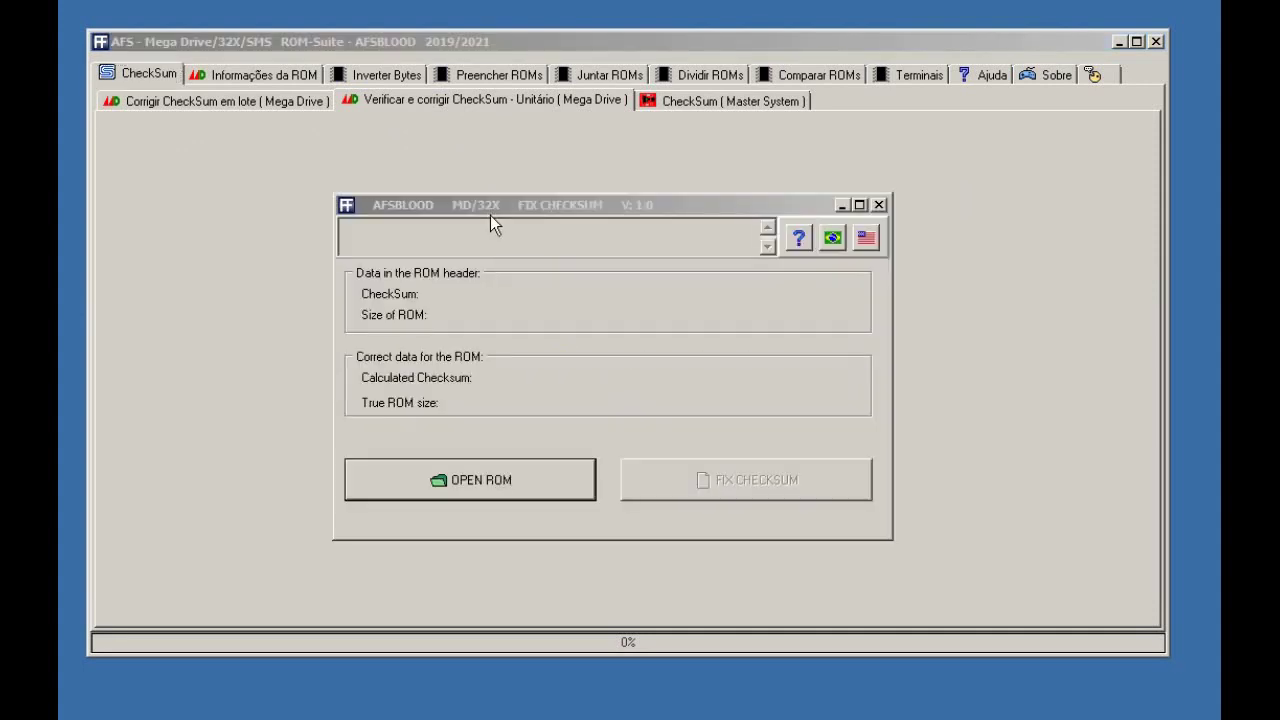
click(493, 214)
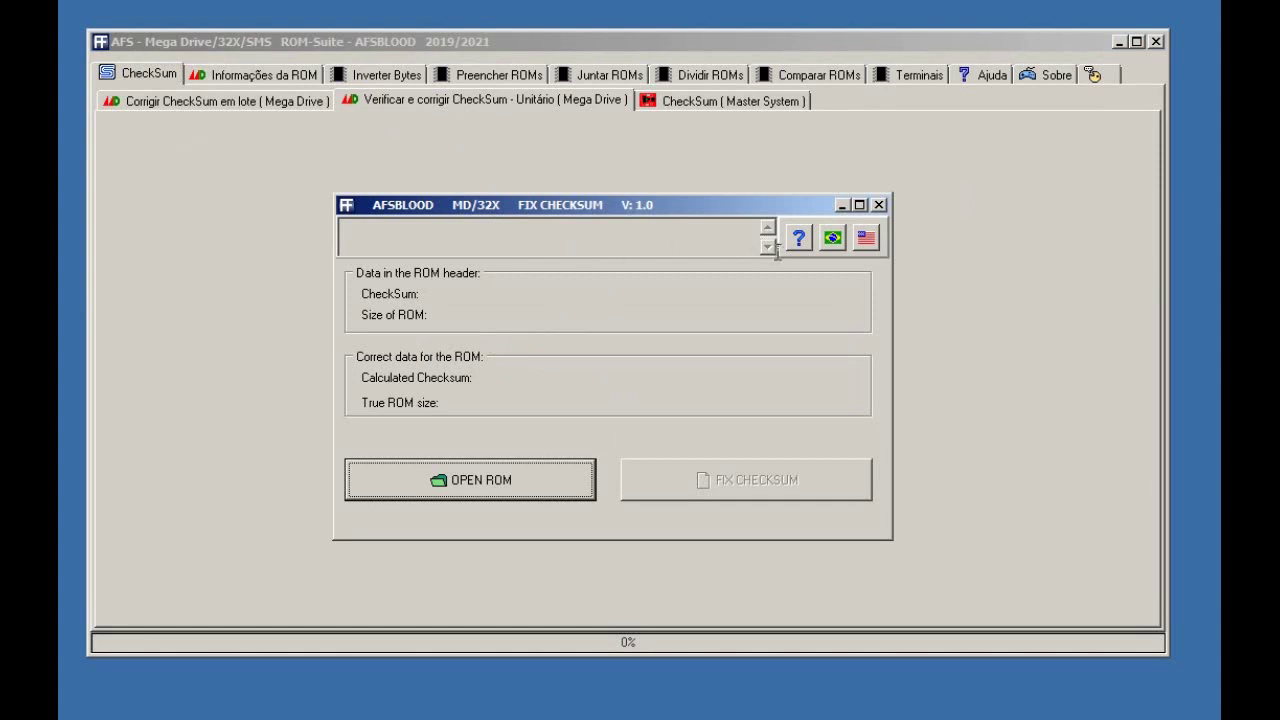
click(834, 240)
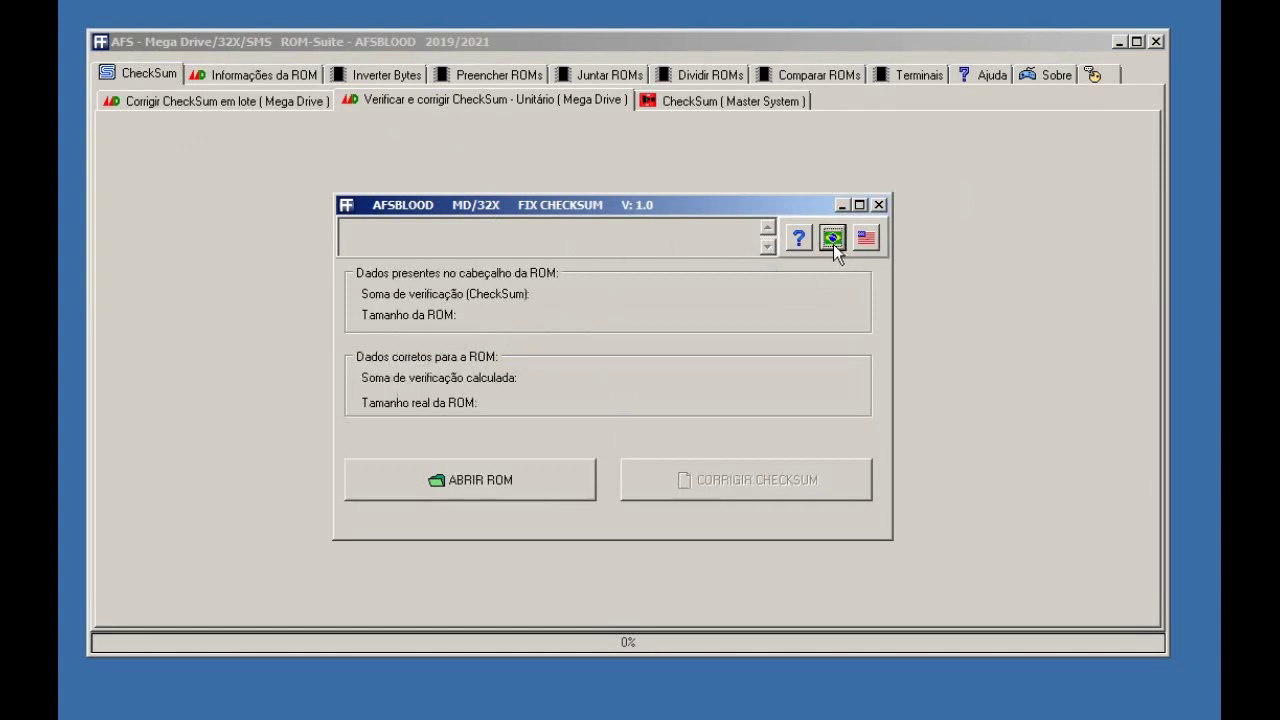
click(866, 238)
click(834, 239)
Load ESWAT CITY UNDER SIEGE.BIN into the single-ROM tool to verify its checksum and header size
click(478, 483)
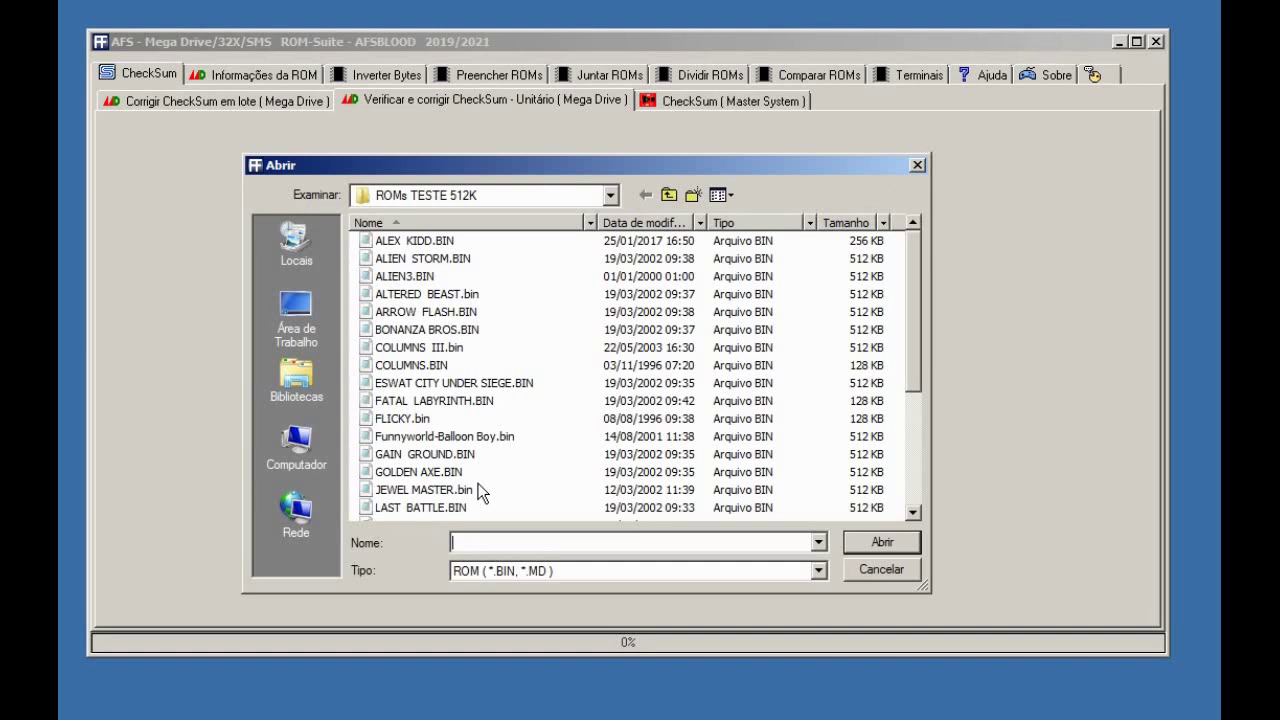
click(428, 384)
click(866, 540)
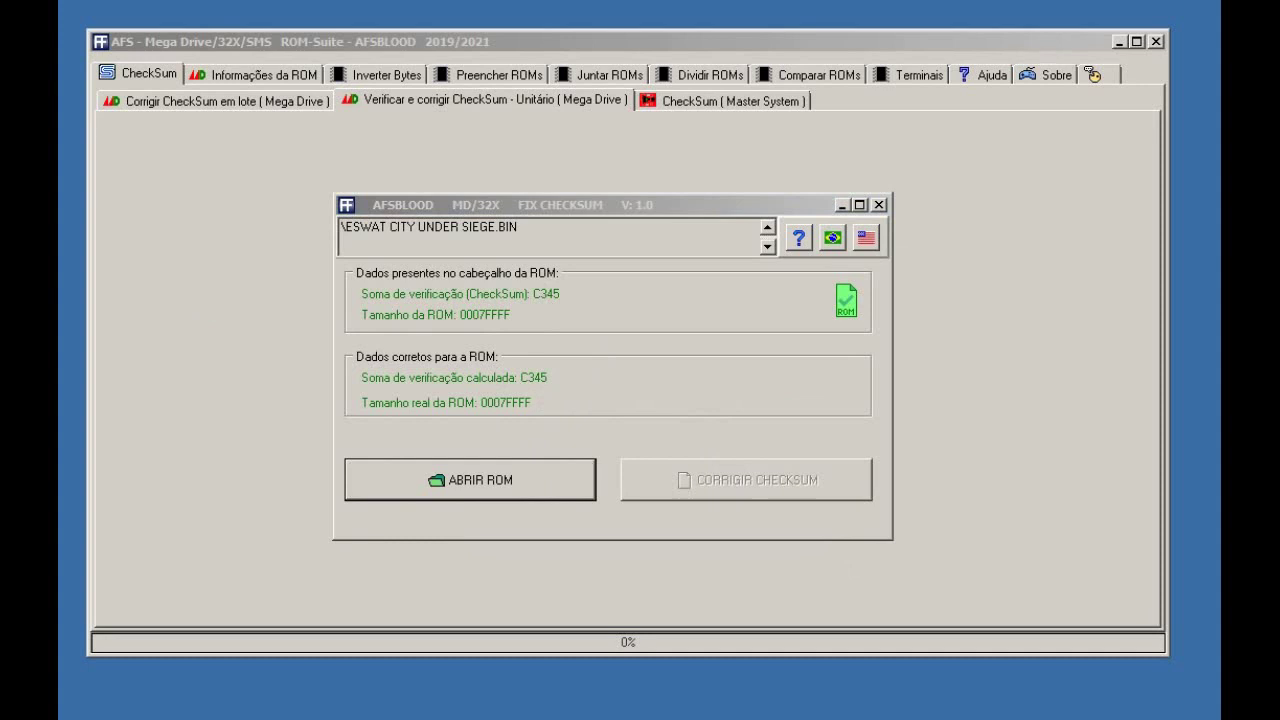
Open rommenuafs.bin in the single-ROM tool and correct its checksum with header size correction enabled
click(474, 471)
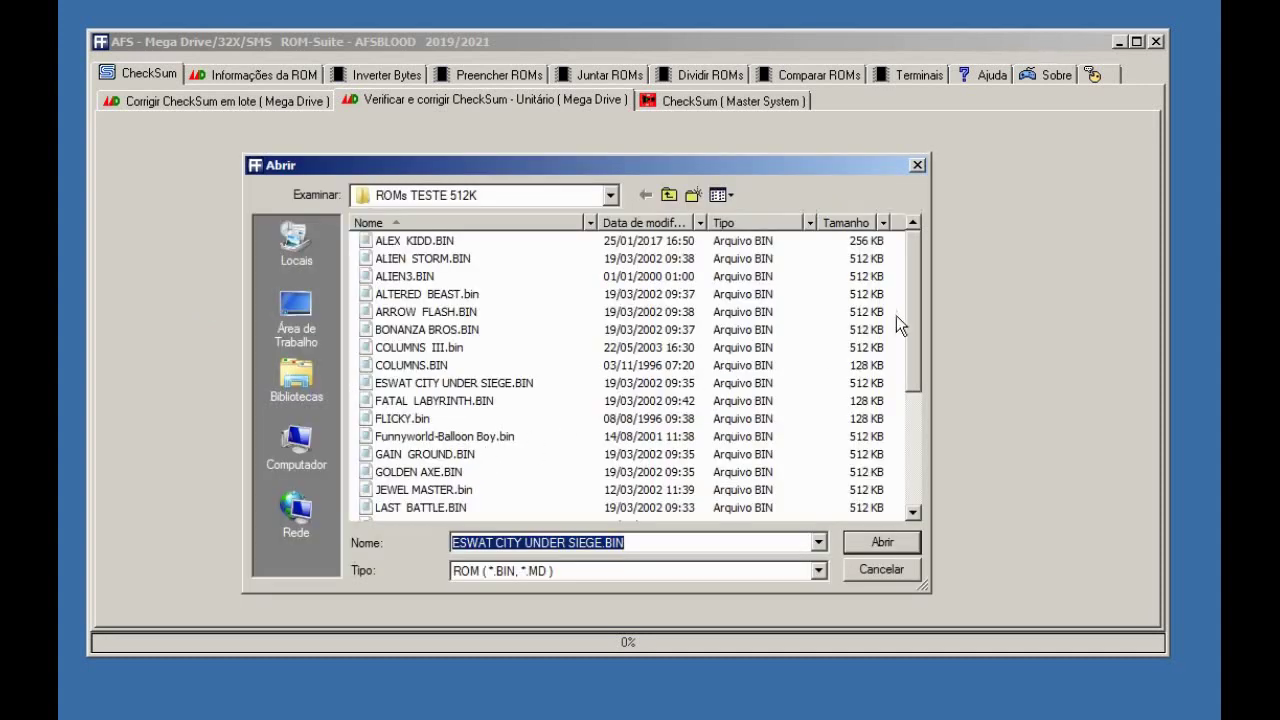
drag(919, 306, 919, 408)
double_click(413, 448)
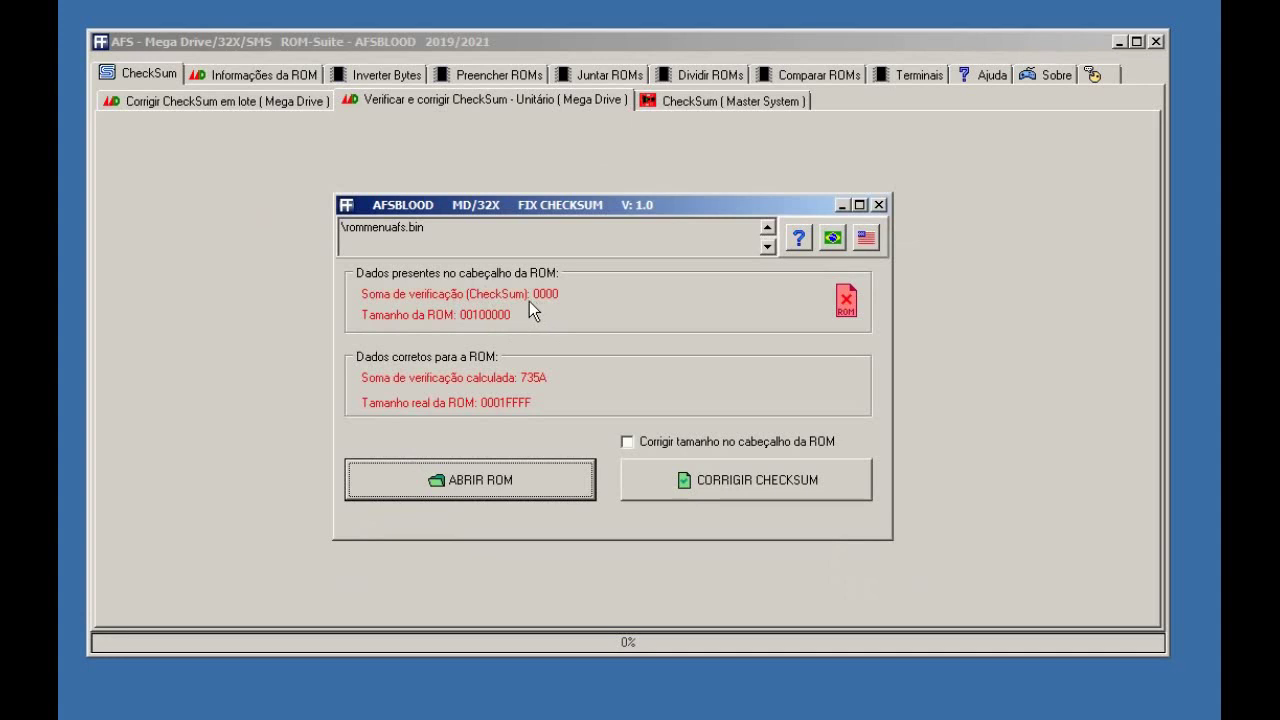
click(742, 441)
click(731, 481)
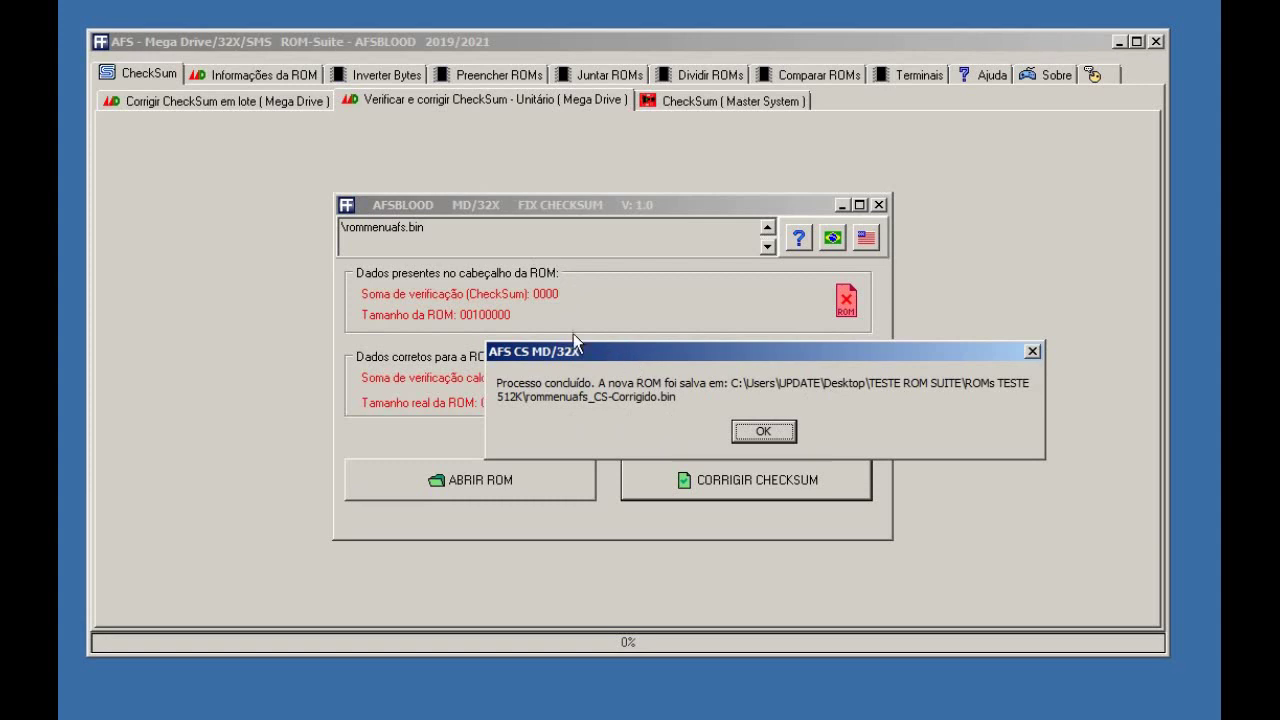
drag(628, 357, 470, 323)
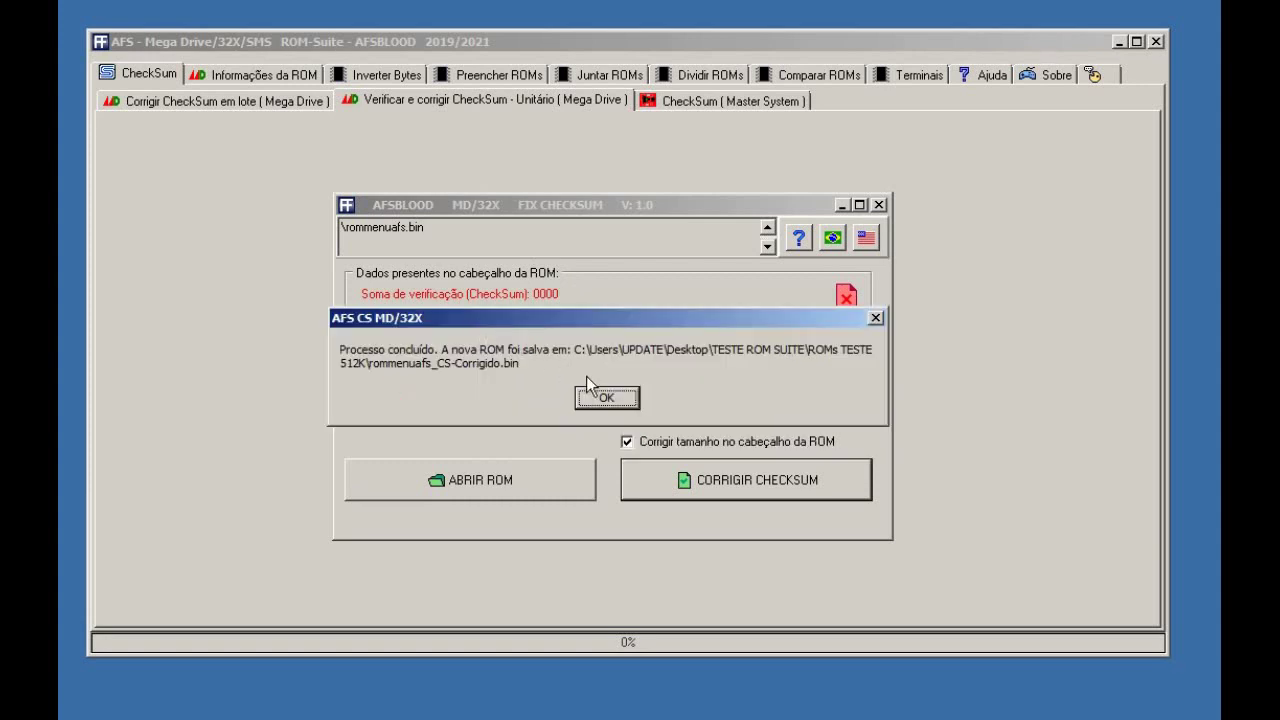
Acknowledge the saved rommenuafs ROM and close the single-ROM checksum tool
click(607, 397)
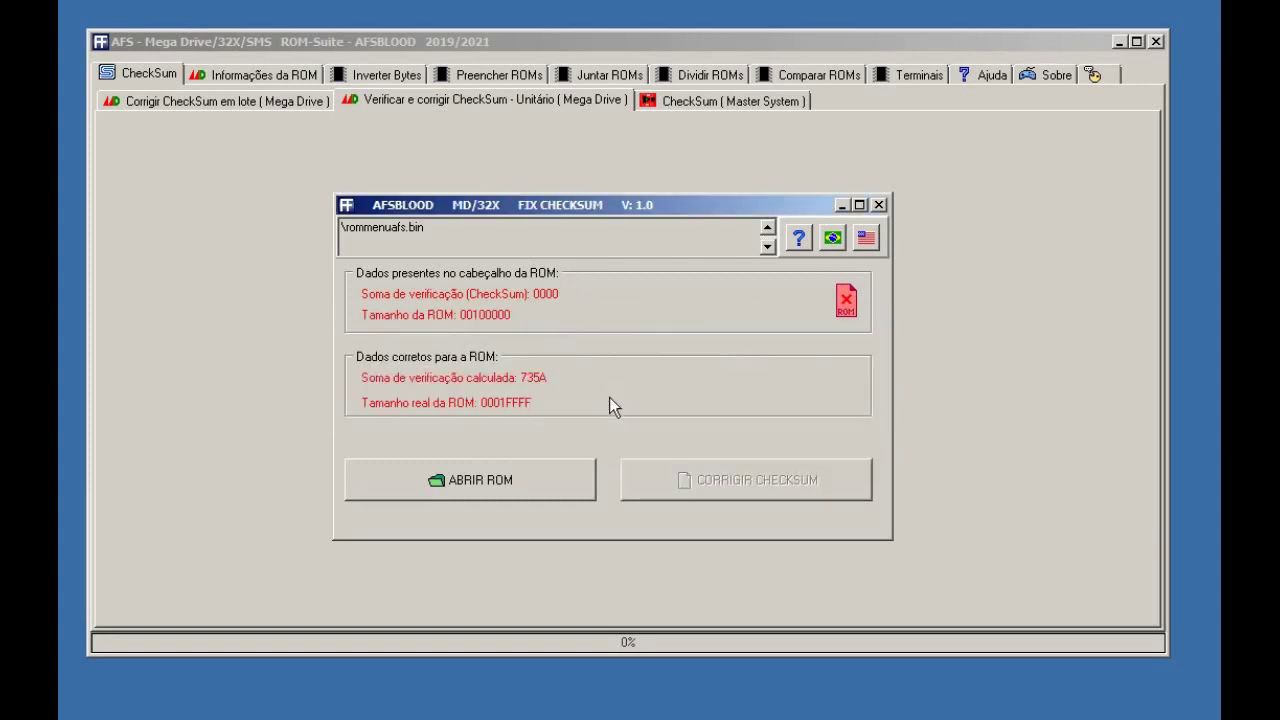
click(879, 206)
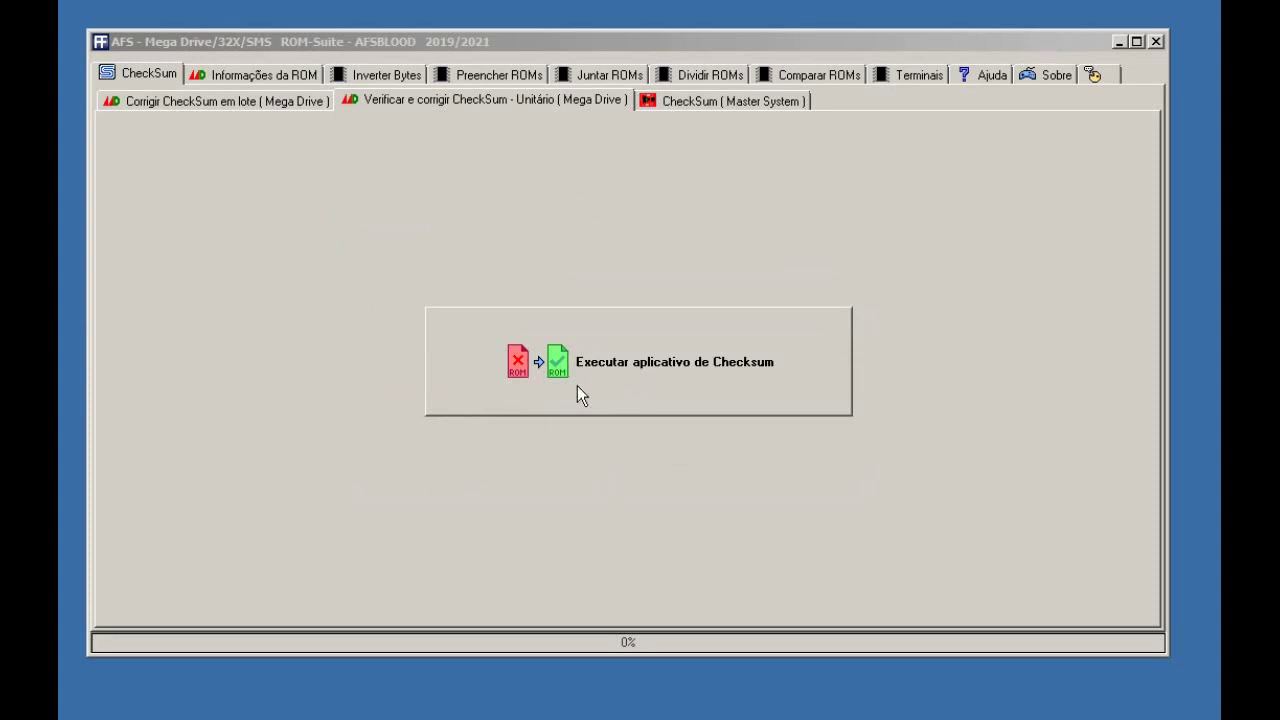
Launch AFS_FIX_CS_MD_32X.exe directly from the TESTE ROM SUITE folder, close it, and return to AFS ROM-Suite
key(alt+Tab)
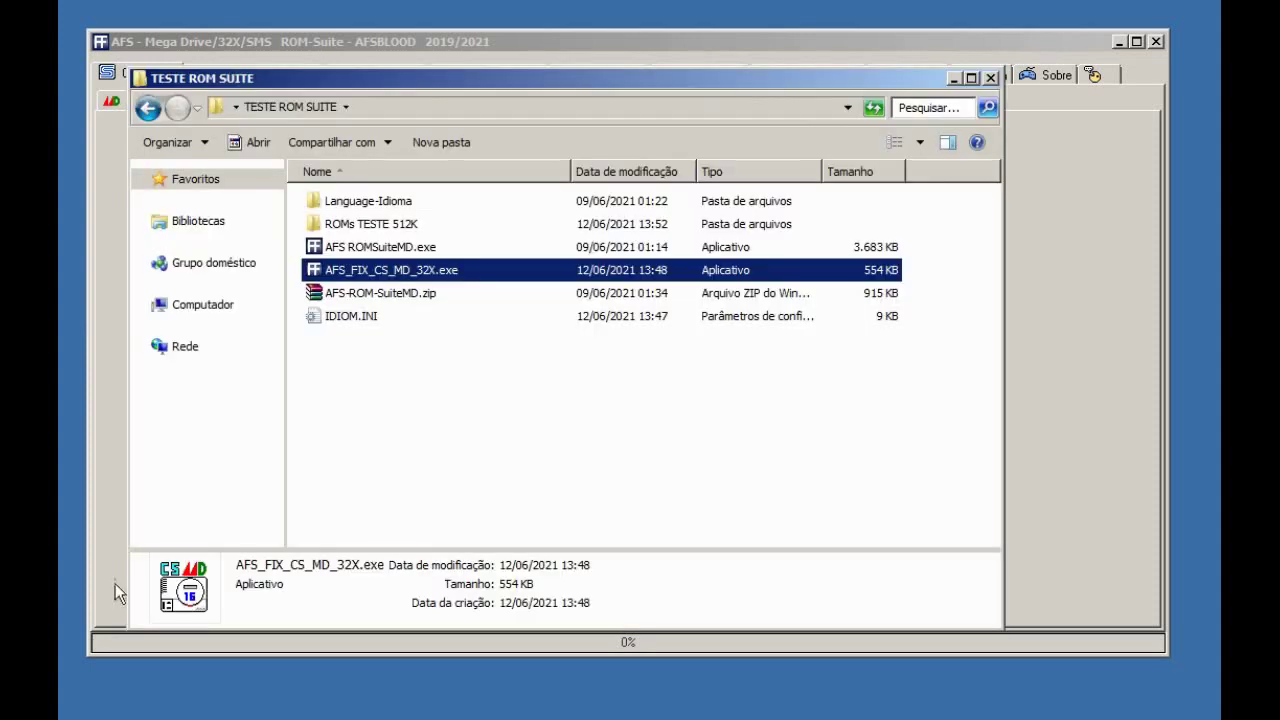
click(443, 389)
click(437, 278)
double_click(446, 283)
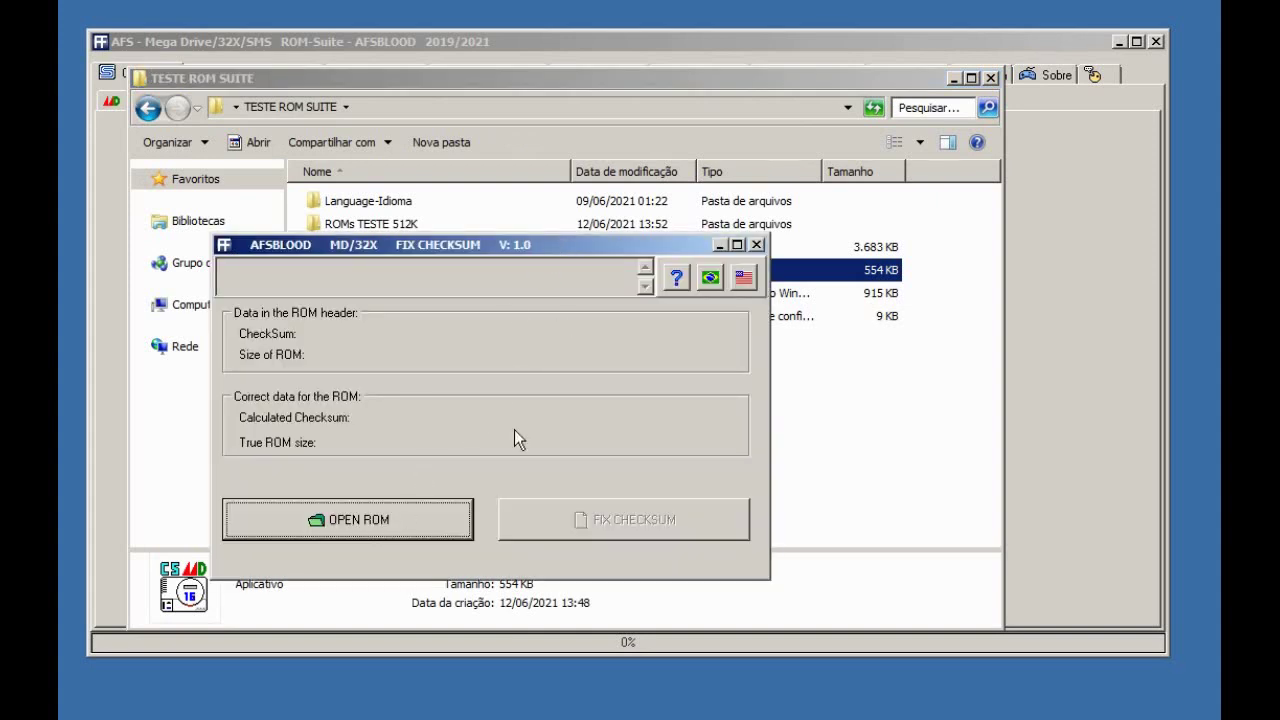
drag(508, 252, 579, 224)
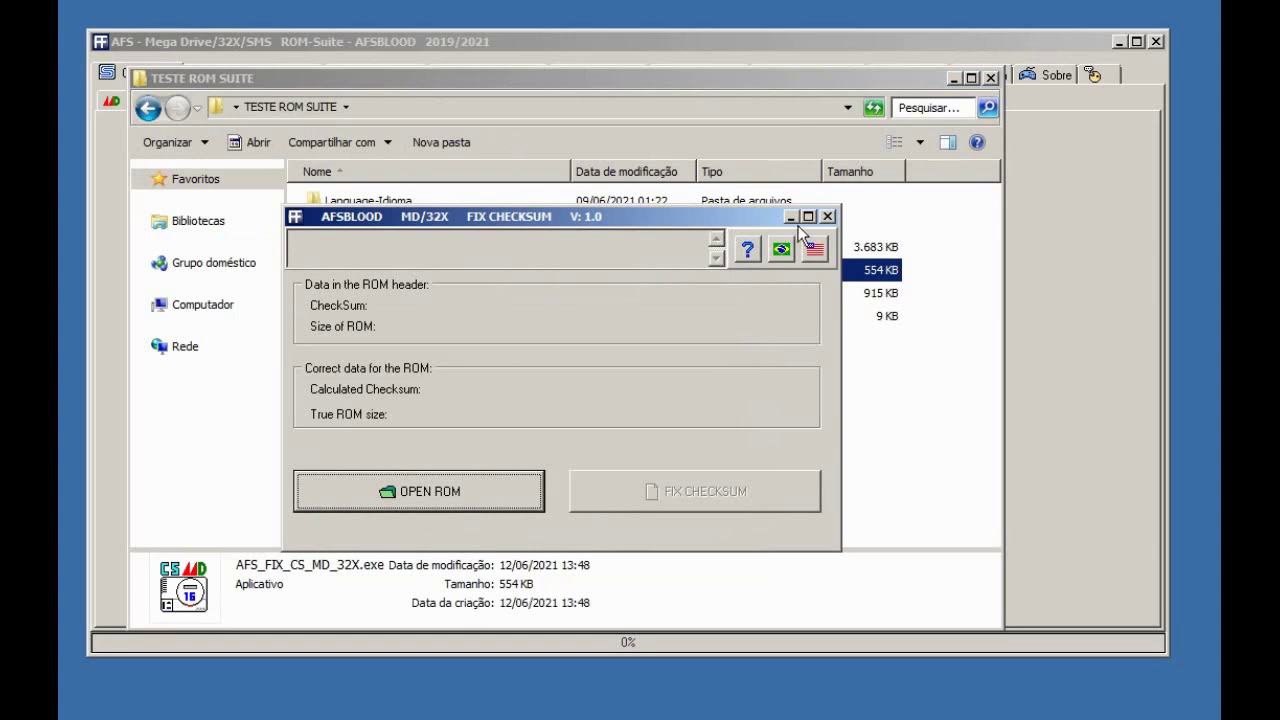
click(828, 217)
key(alt+Tab)
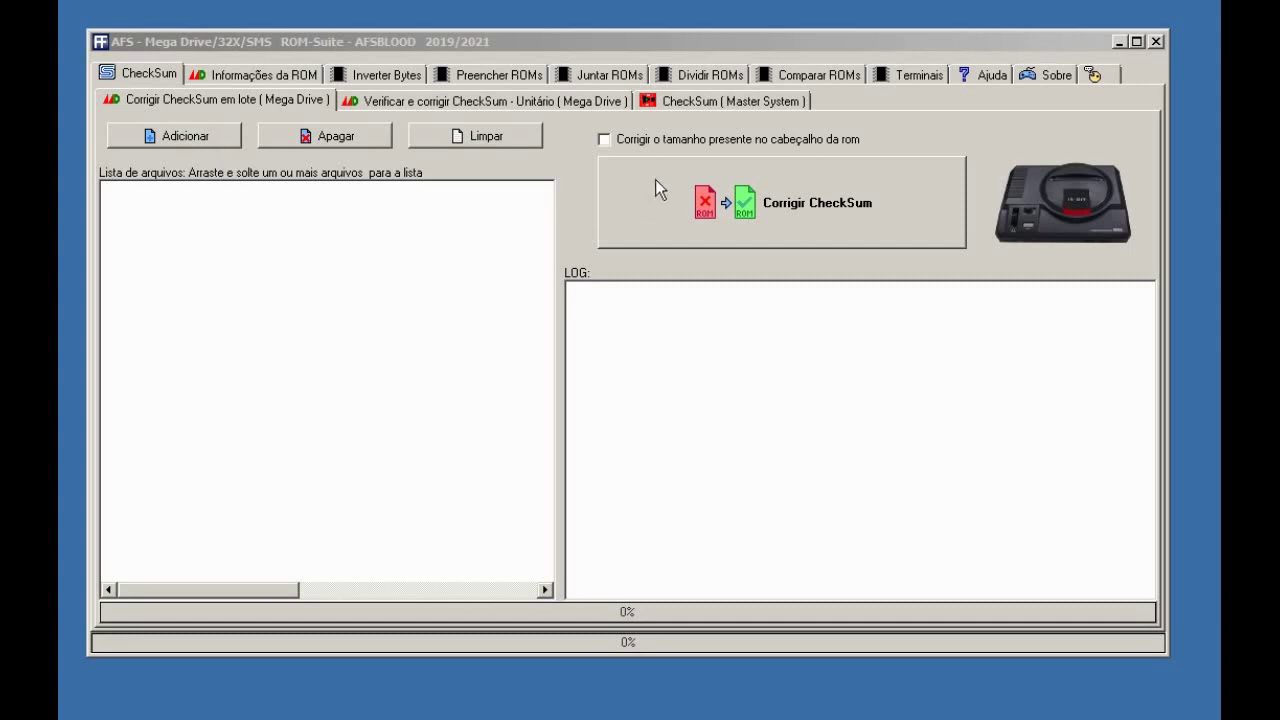
Load Geraldinho (Brazil).sms from the ROMS SMS folder into the Master System checksum tool to verify its checksum
click(711, 102)
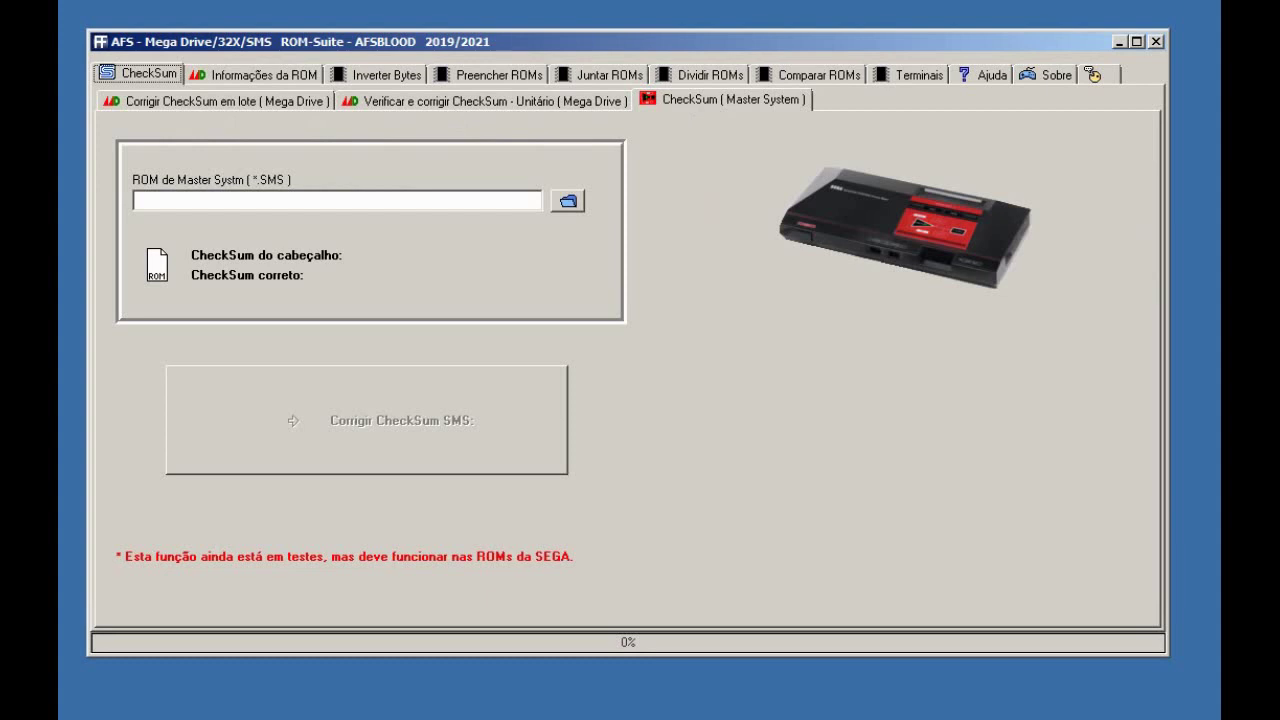
key(alt+Tab)
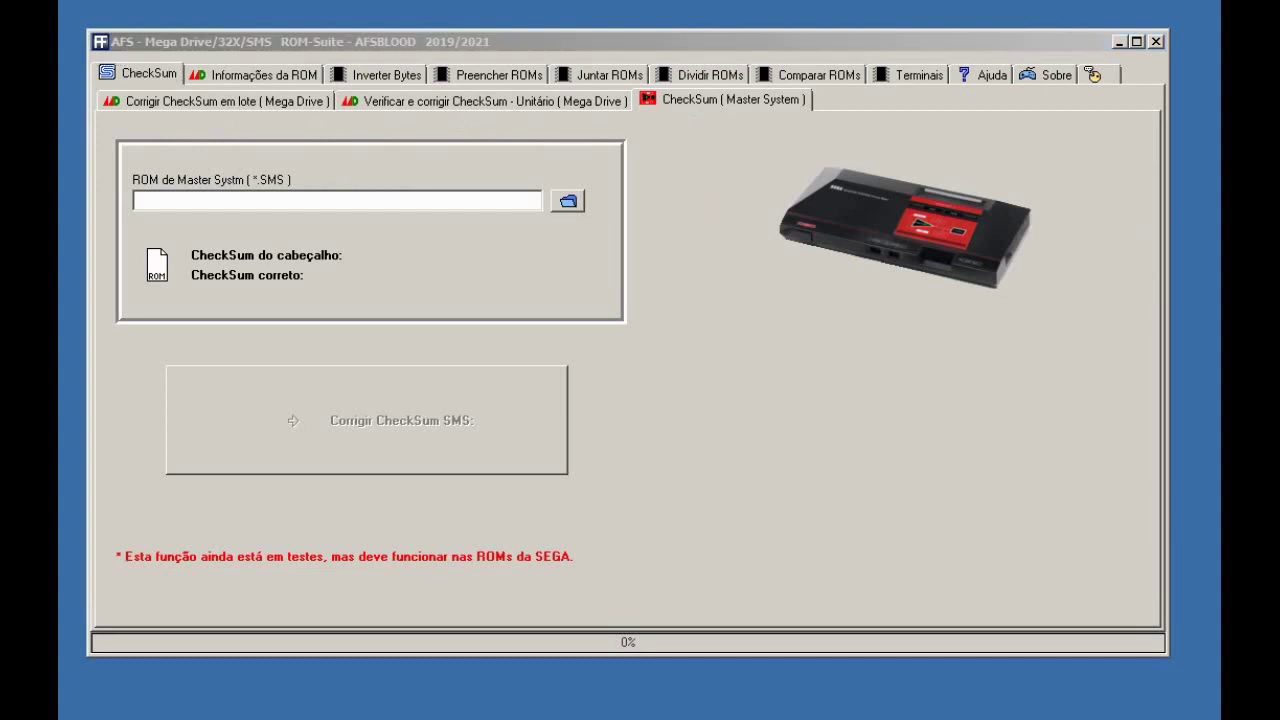
click(567, 203)
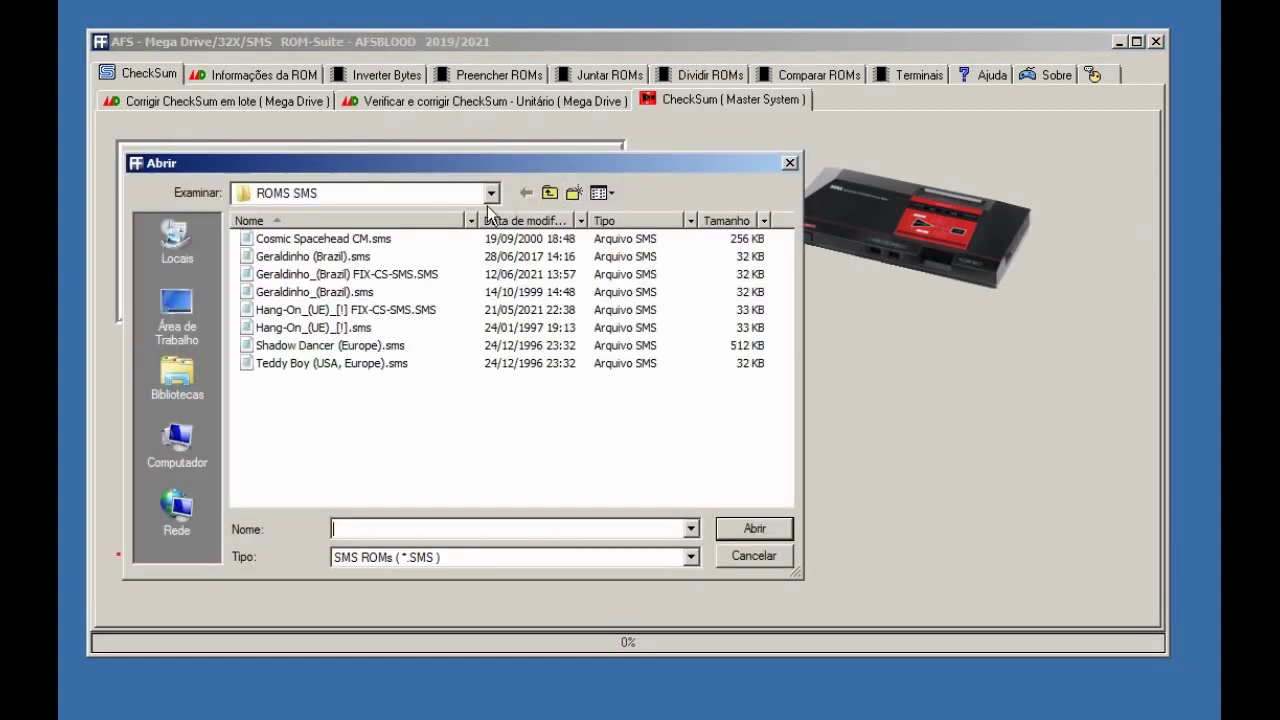
click(319, 258)
click(752, 529)
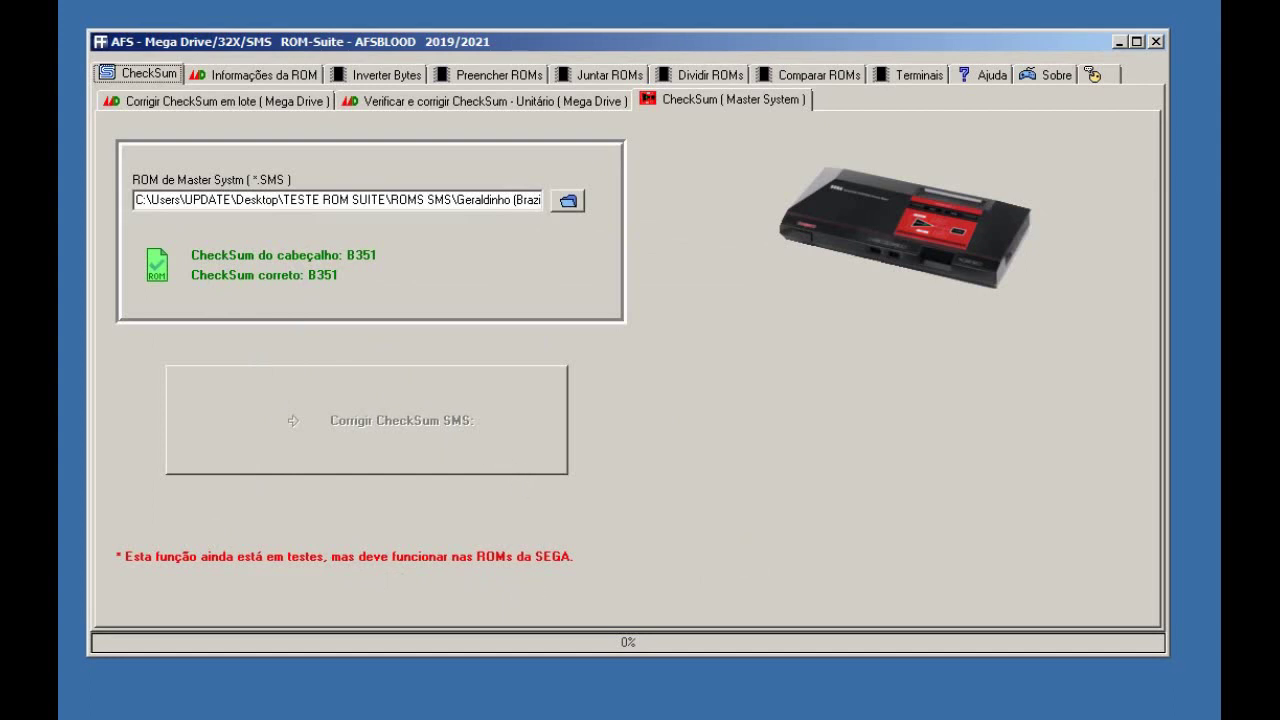
Load Hang-On_(UE)_[!].sms into the Master System checksum tool and save a copy with a corrected checksum
click(568, 203)
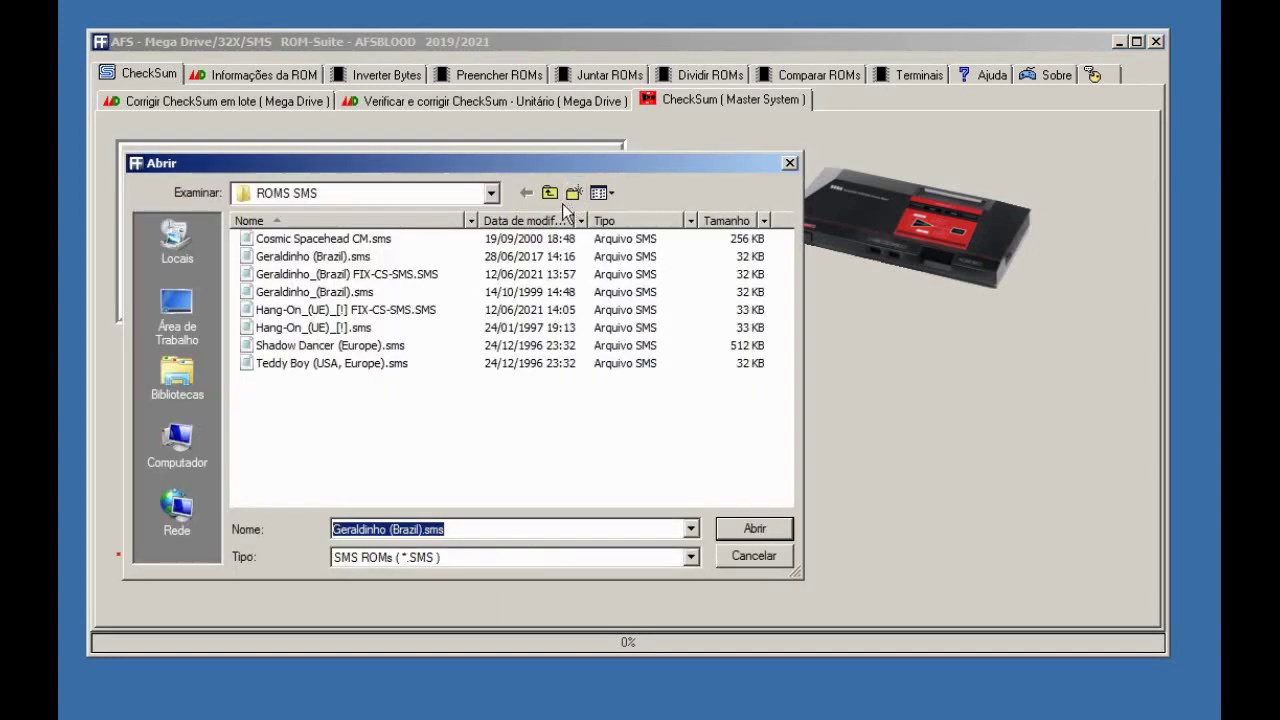
click(313, 327)
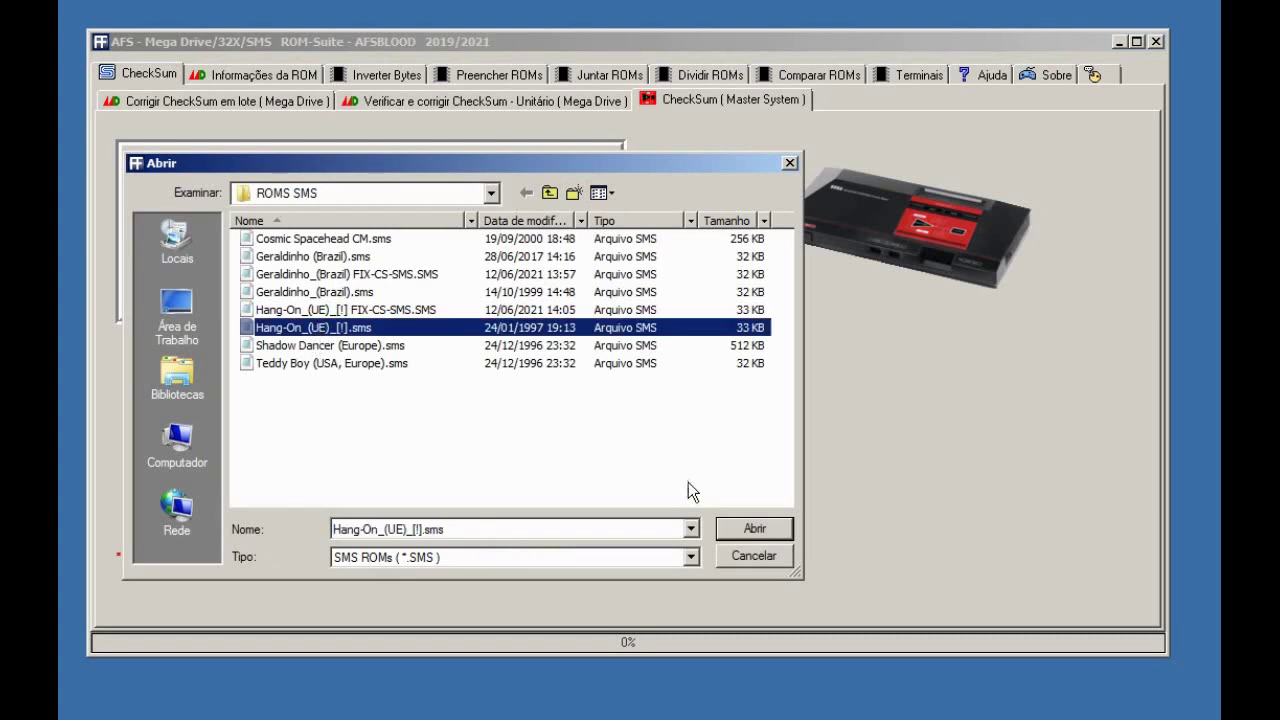
click(753, 528)
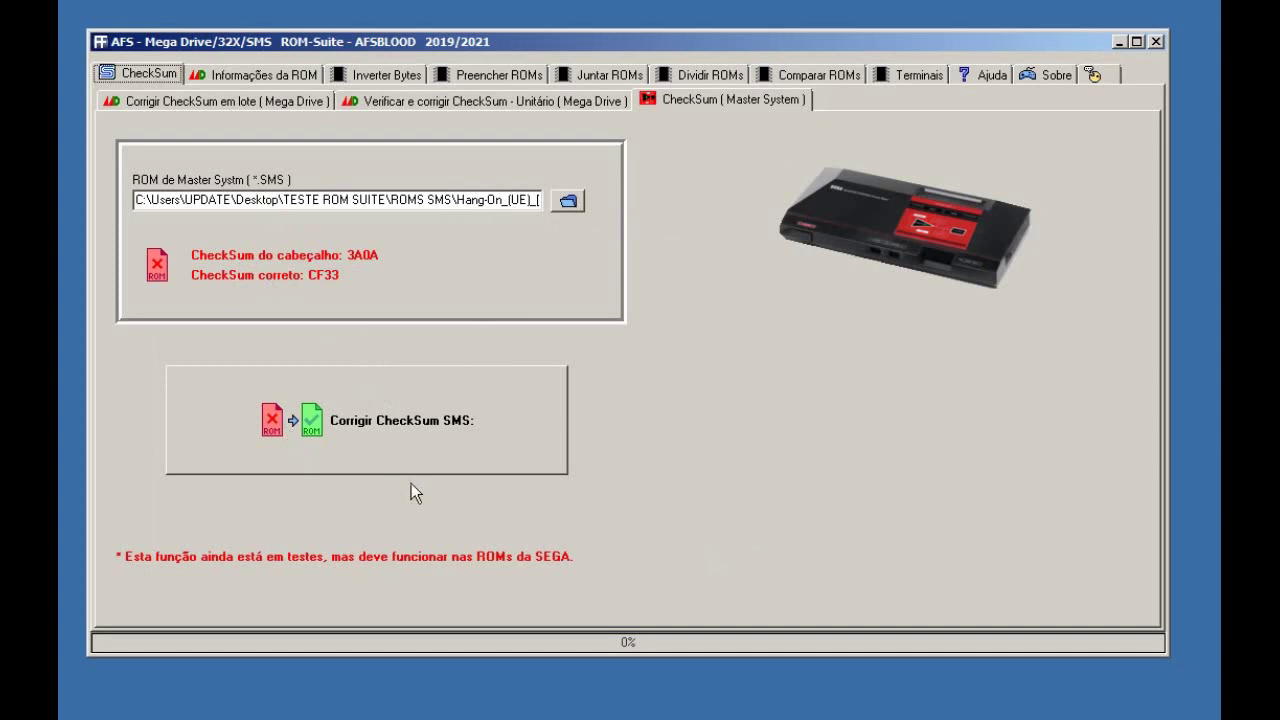
click(399, 420)
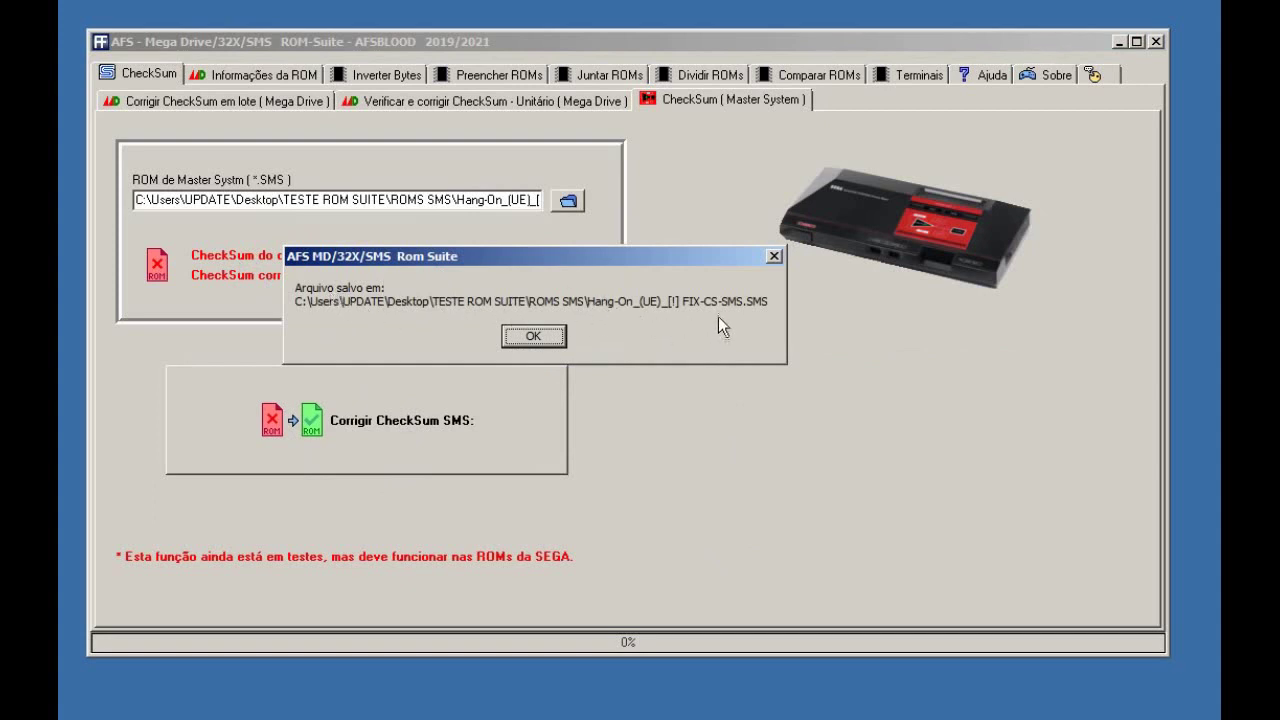
click(558, 341)
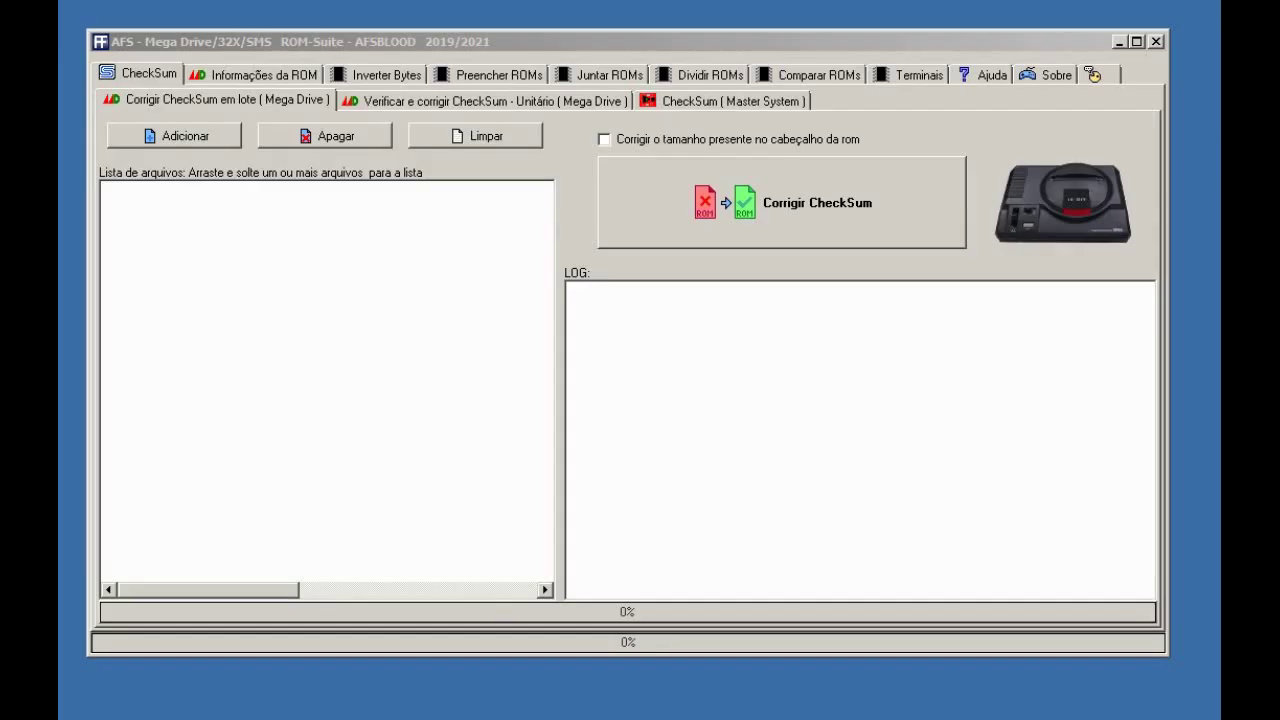
Load BONANZA BROS.BIN into the ROM information editor to display its header fields
click(252, 79)
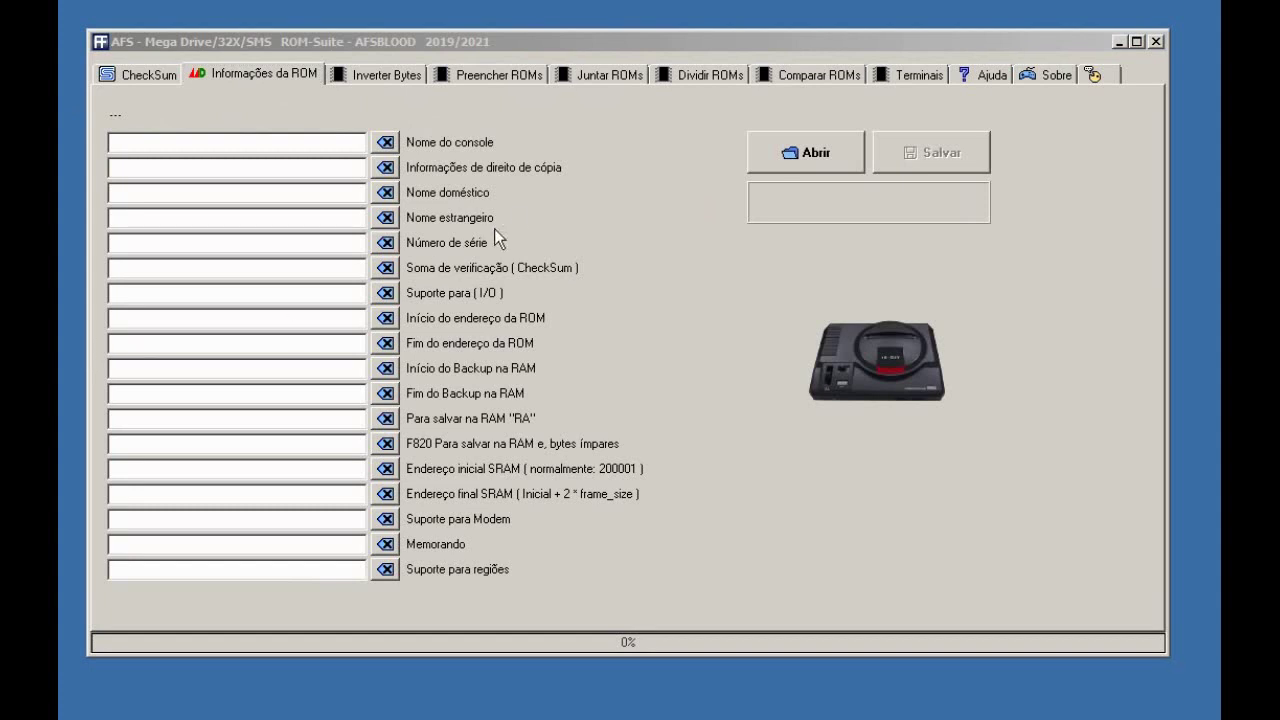
click(786, 155)
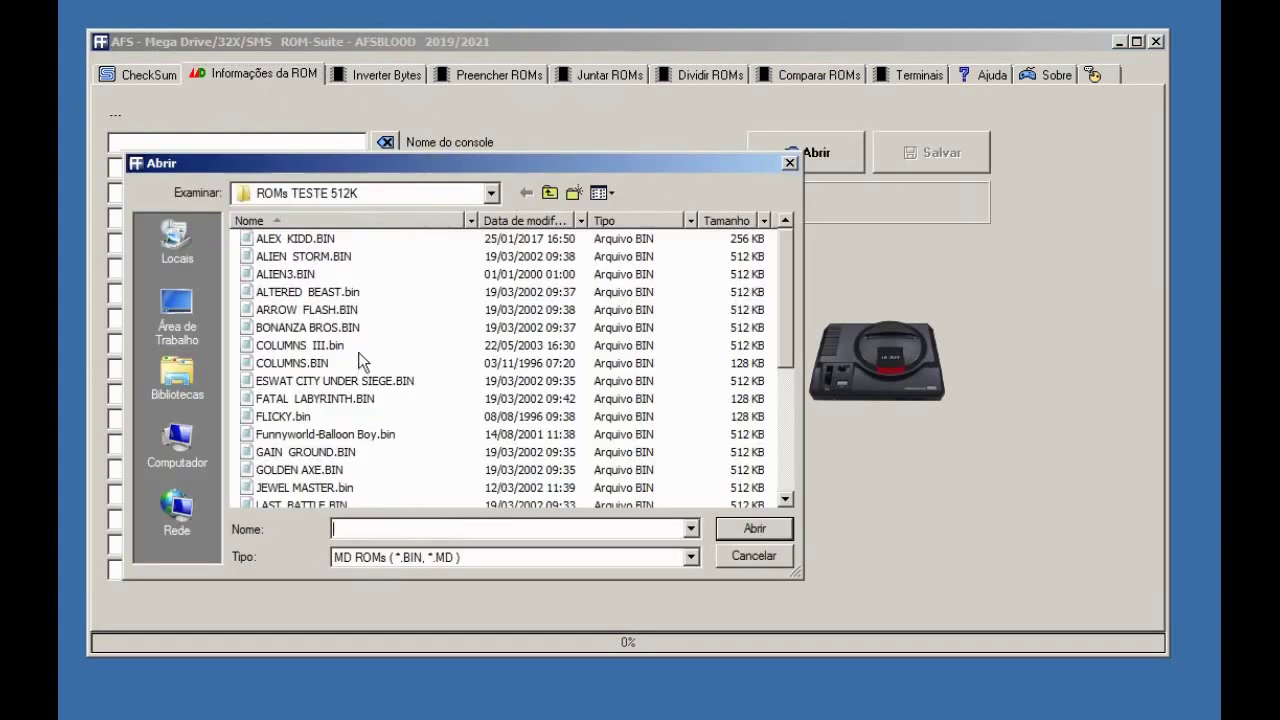
click(303, 327)
double_click(303, 327)
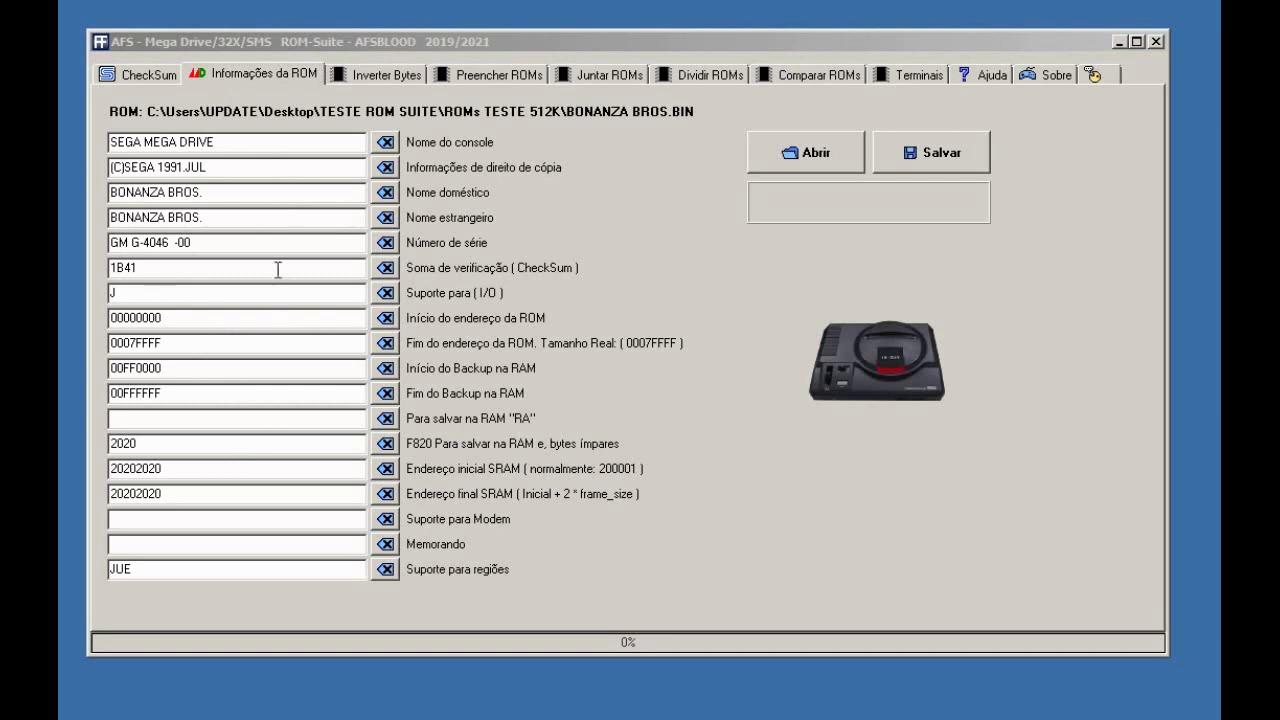
Replace the ROM's domestic name with a row of A's and its foreign name with a row of C's, and save the edited ROM
drag(260, 196, 184, 196)
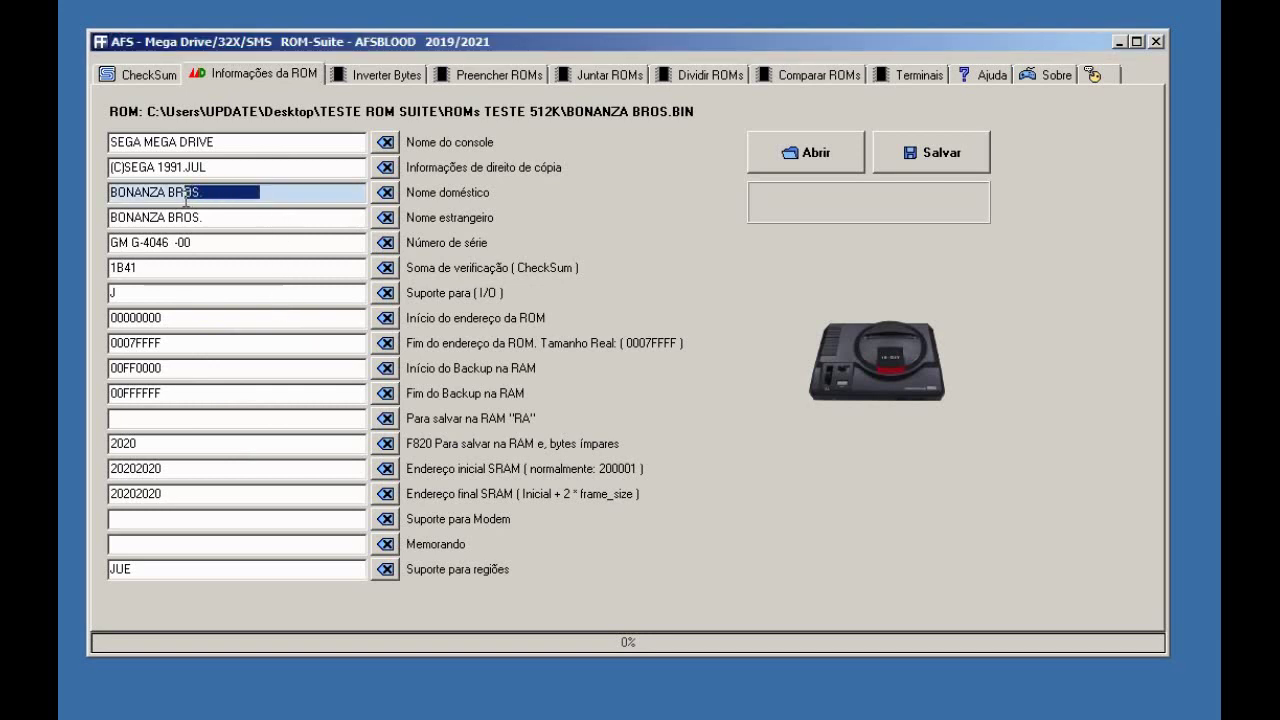
click(211, 197)
drag(294, 192, 186, 193)
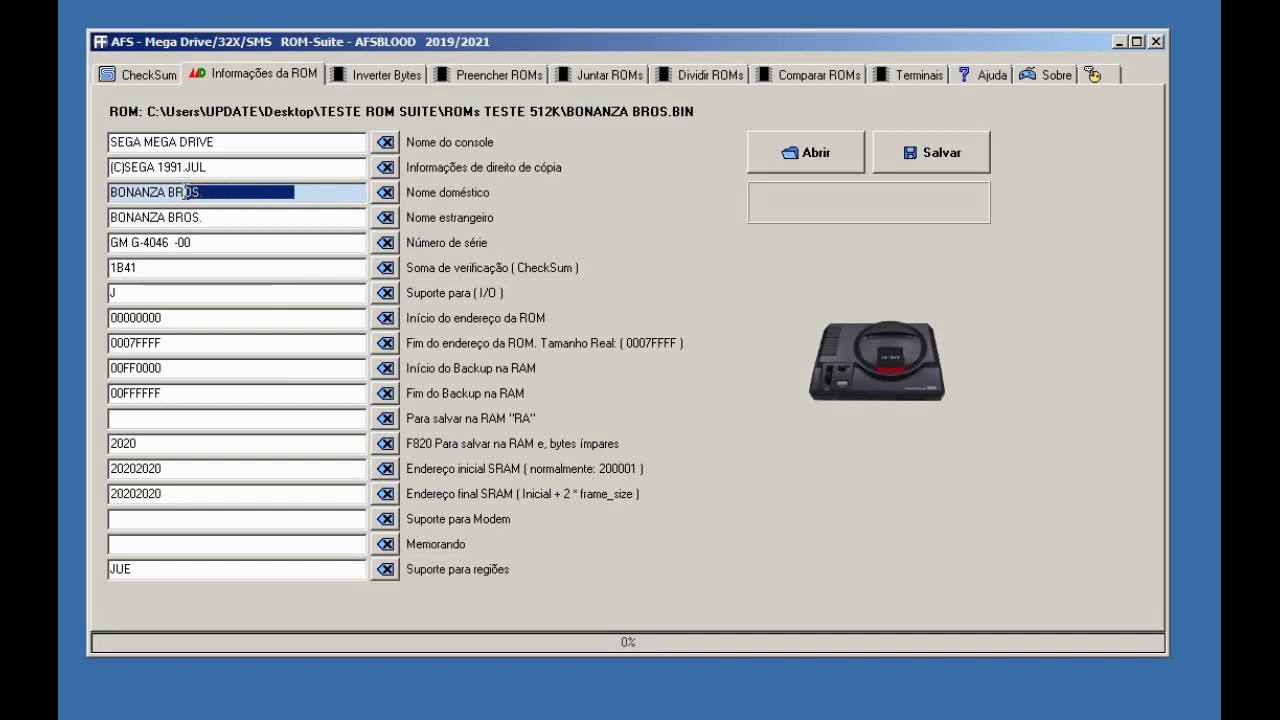
click(385, 195)
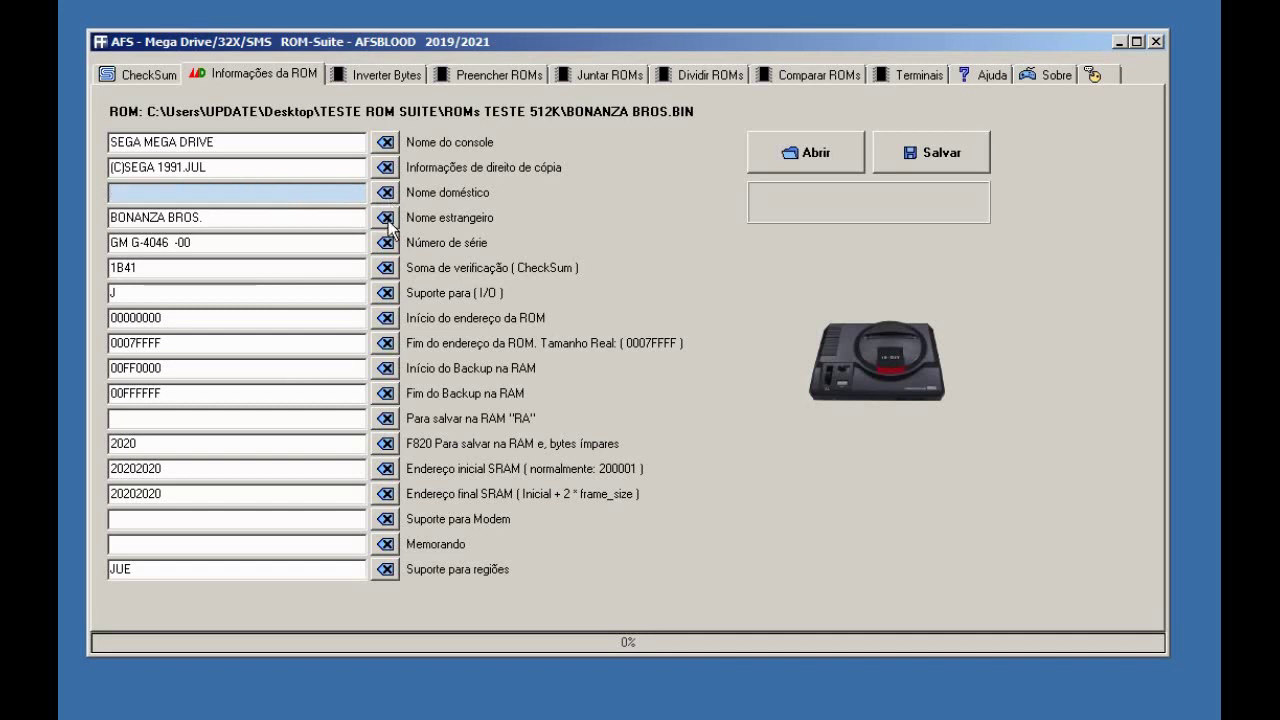
click(386, 218)
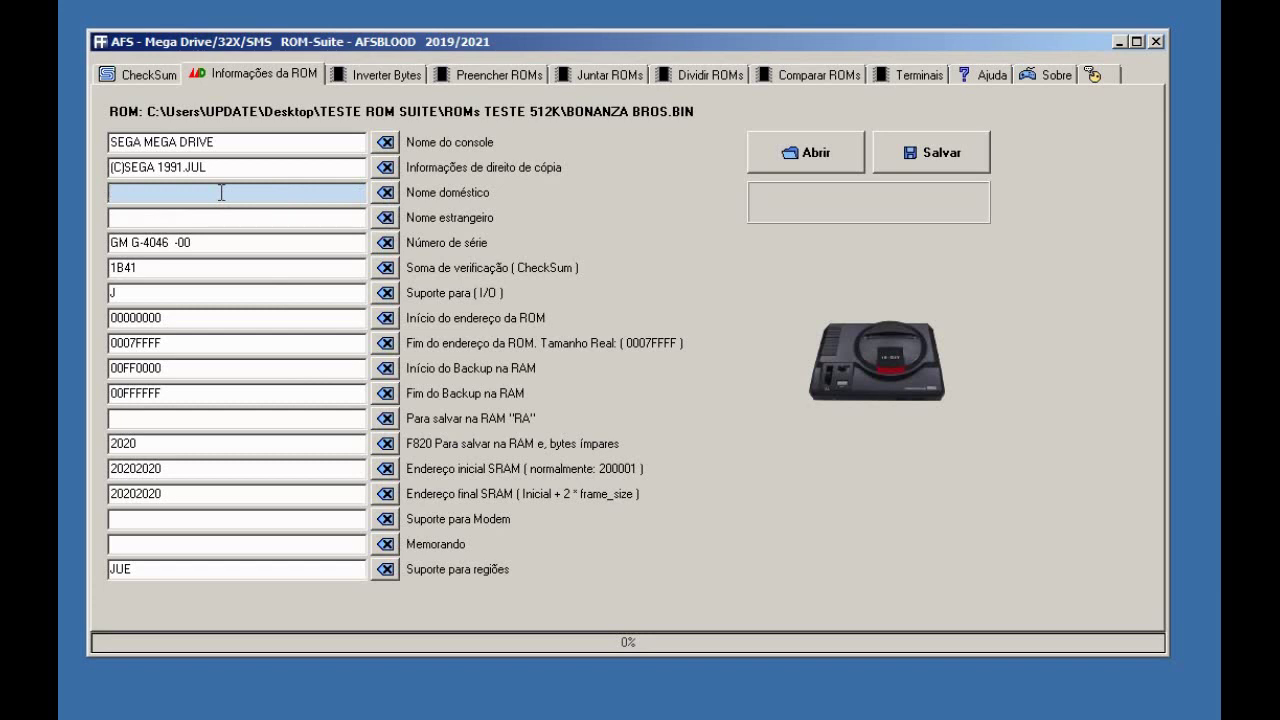
text(AAAAAAAAAAAAAAAAAAAAAAAAAAAAAAA)
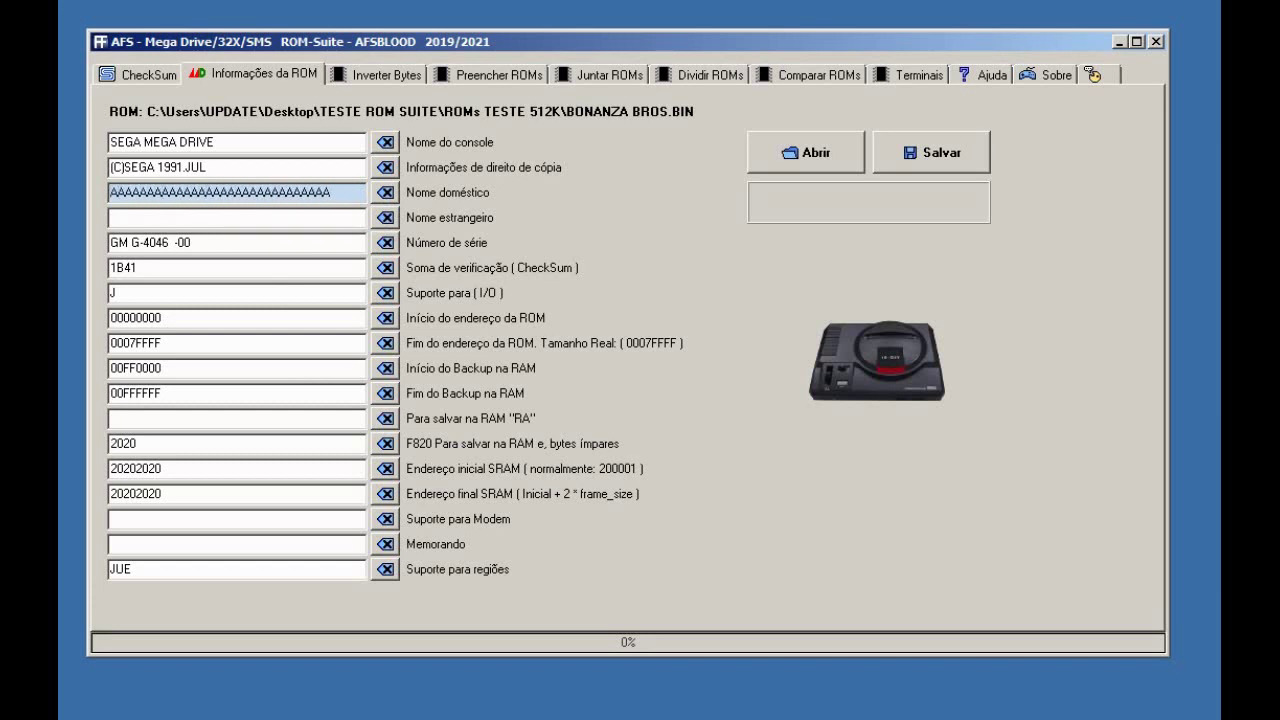
click(218, 214)
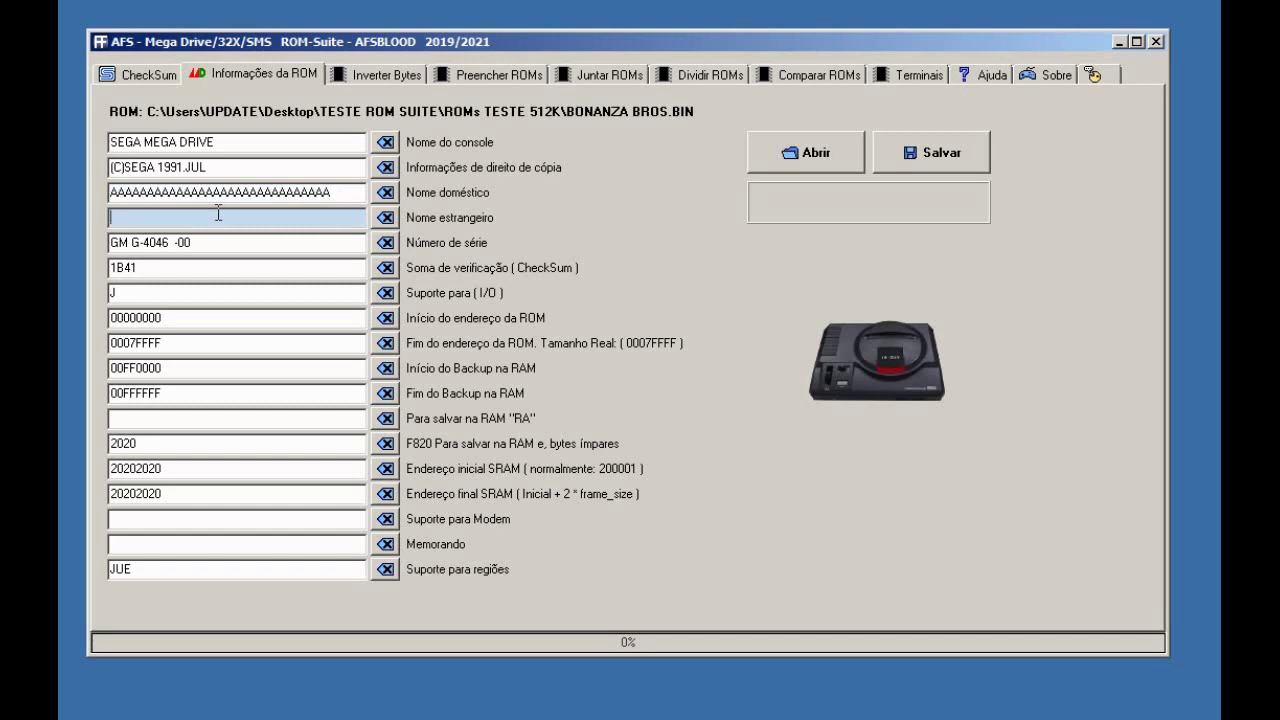
text(CCCCCCCCCCCCCCCCCCCCCCCCCCCCCCCC)
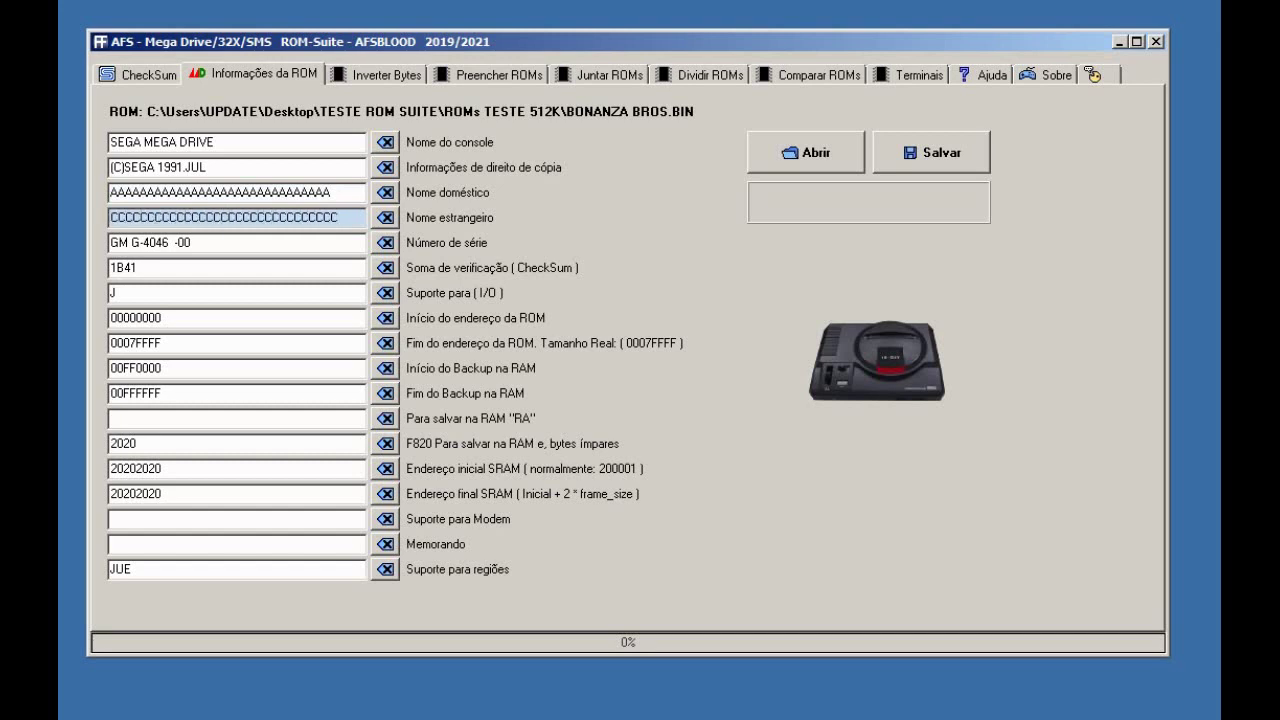
click(920, 153)
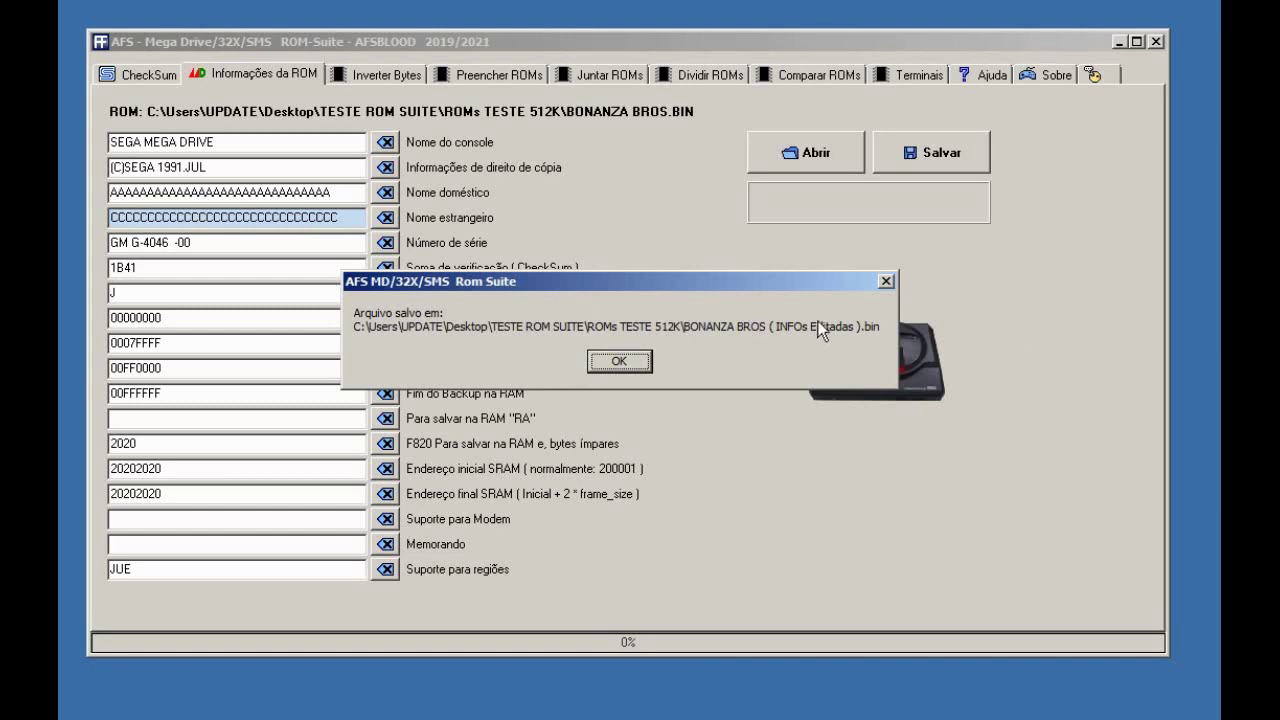
click(637, 366)
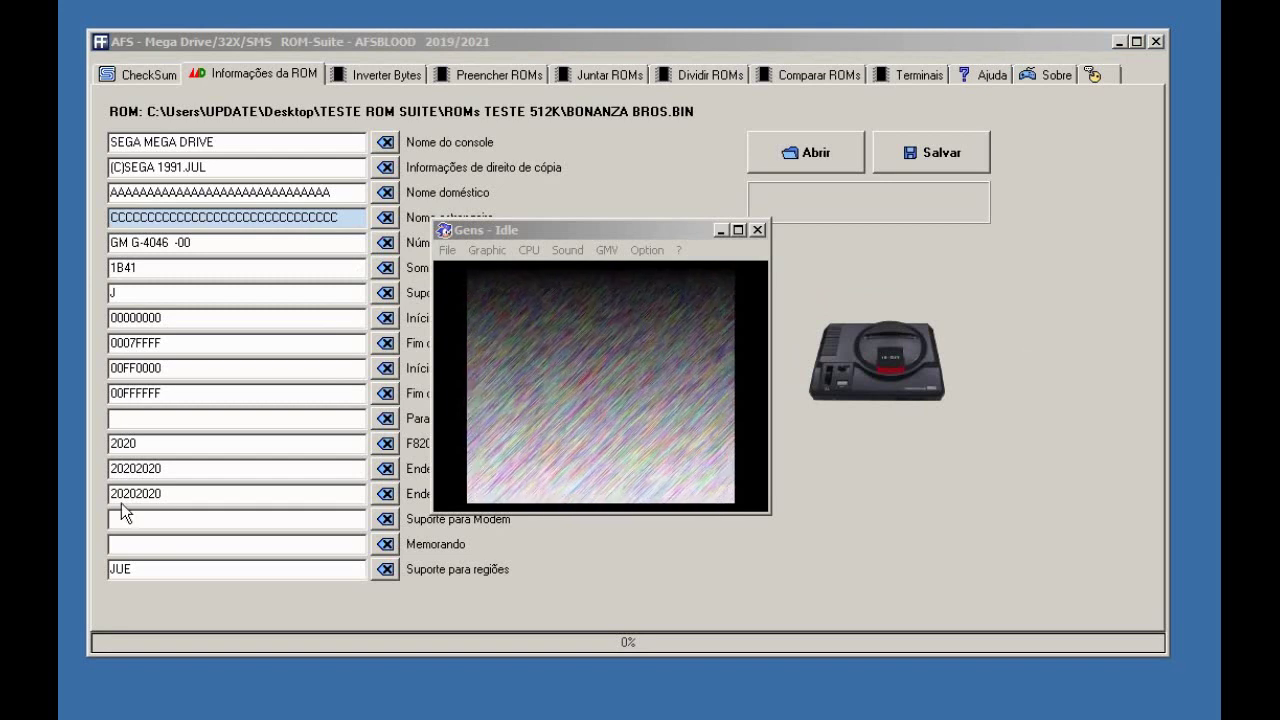
Run BONANZA BROS ( INFOs Editadas ).bin in the Gens emulator to check the edited title, and close the emulator
click(447, 251)
click(470, 270)
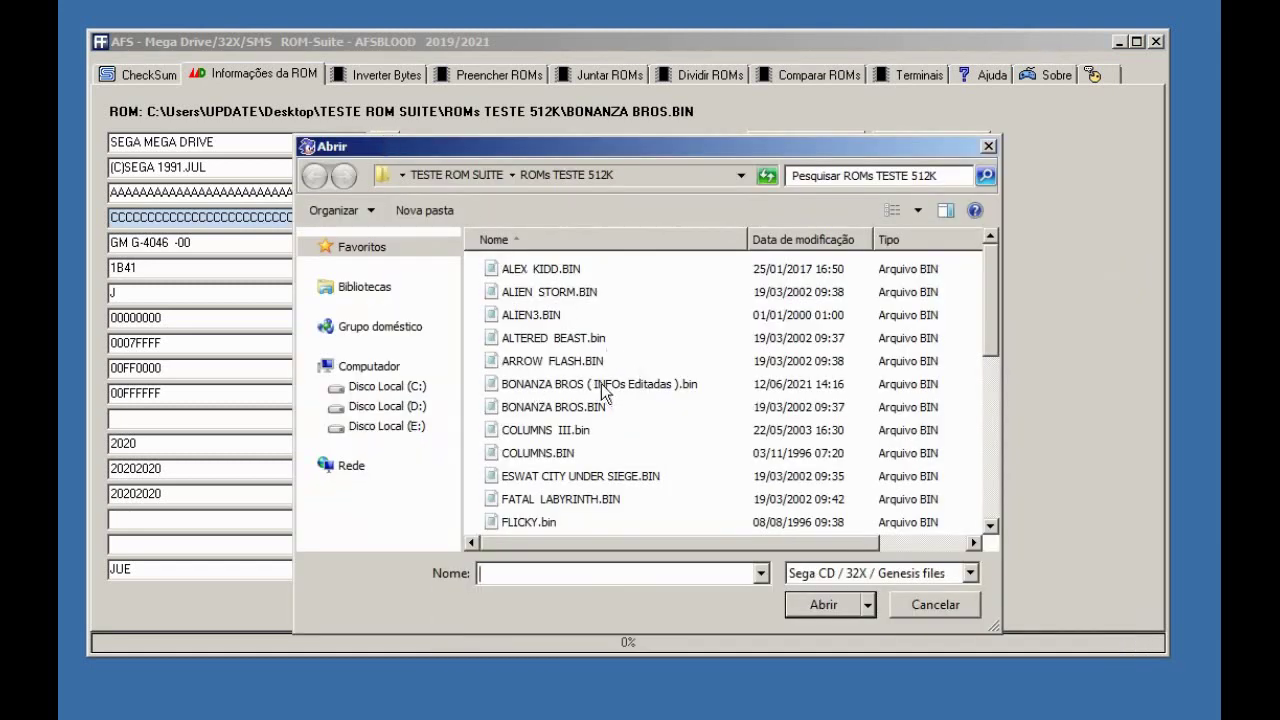
click(648, 392)
click(829, 610)
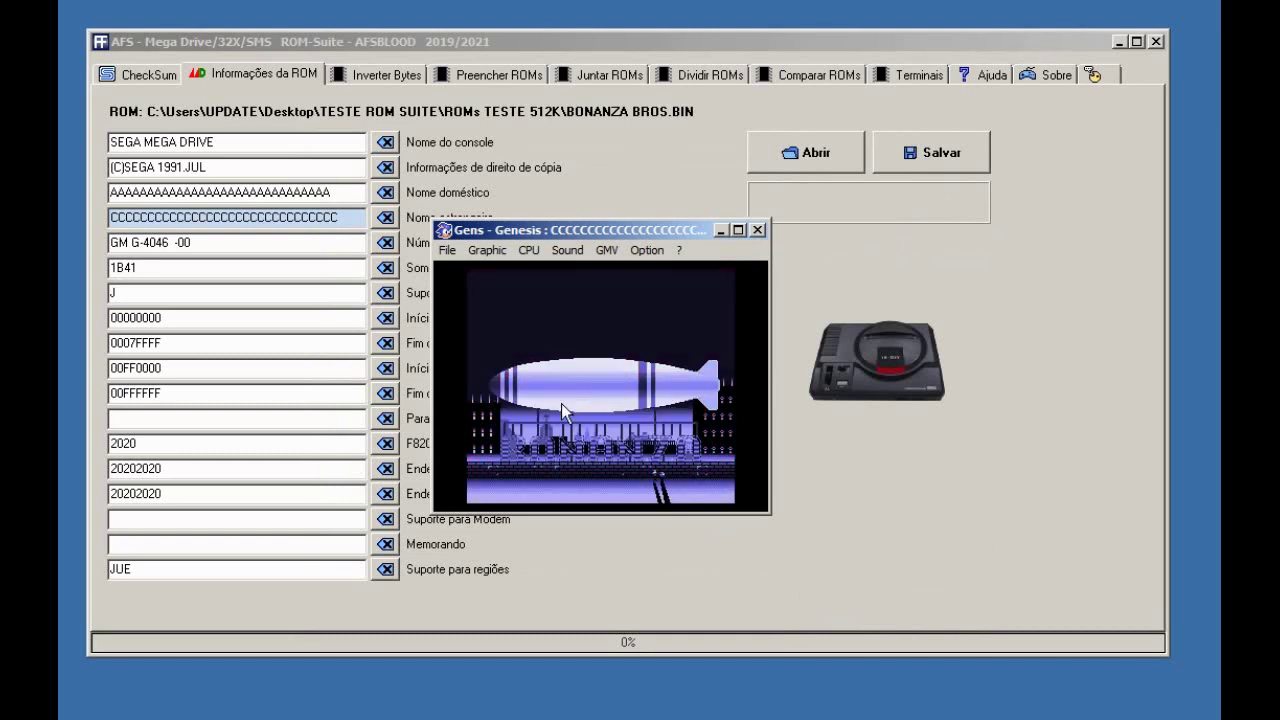
drag(604, 226, 579, 251)
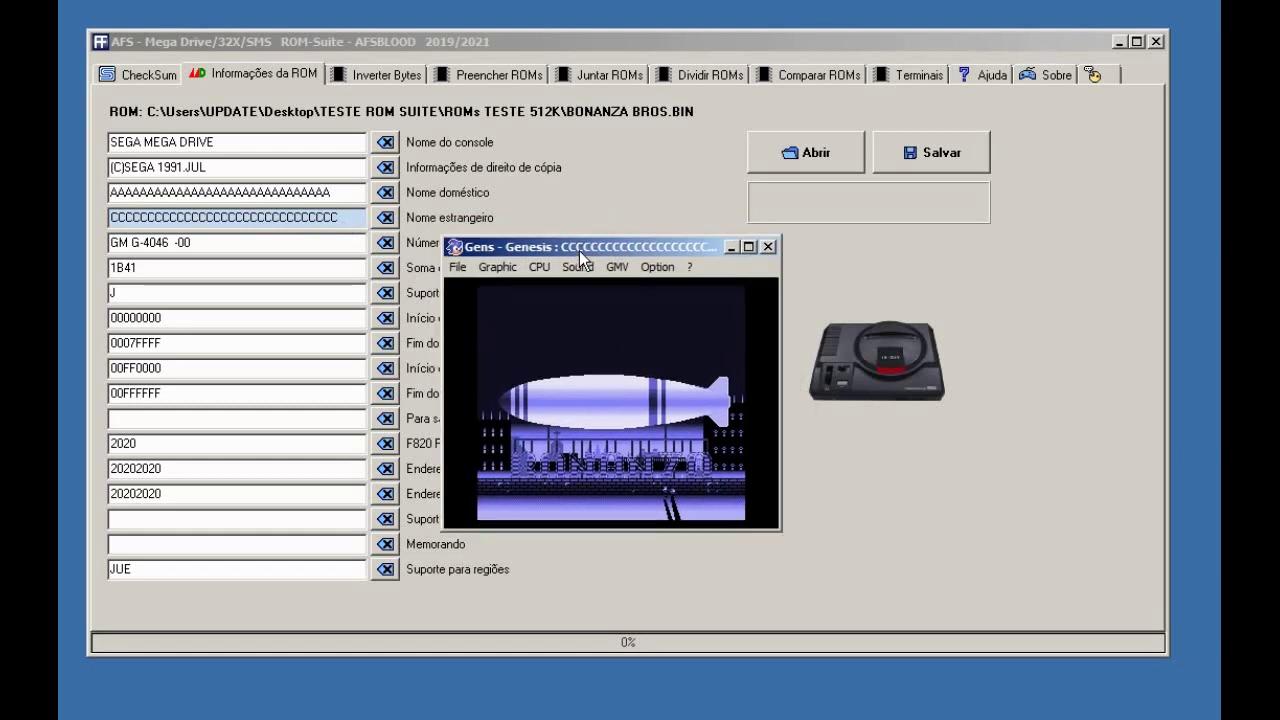
click(767, 246)
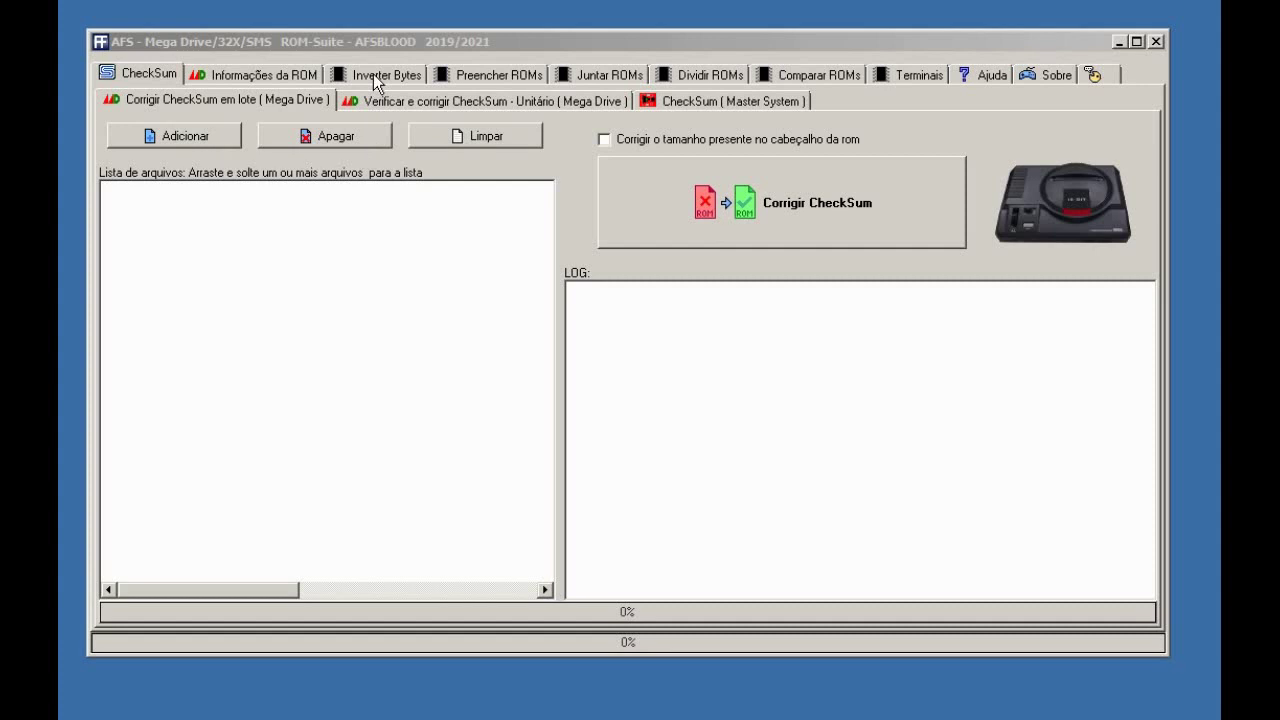
Open the byte inversion tool, select BONANZA BROS ( INFOs Editadas ).bin in the ROMs TESTE 512K folder, and return to AFS ROM-Suite
click(373, 74)
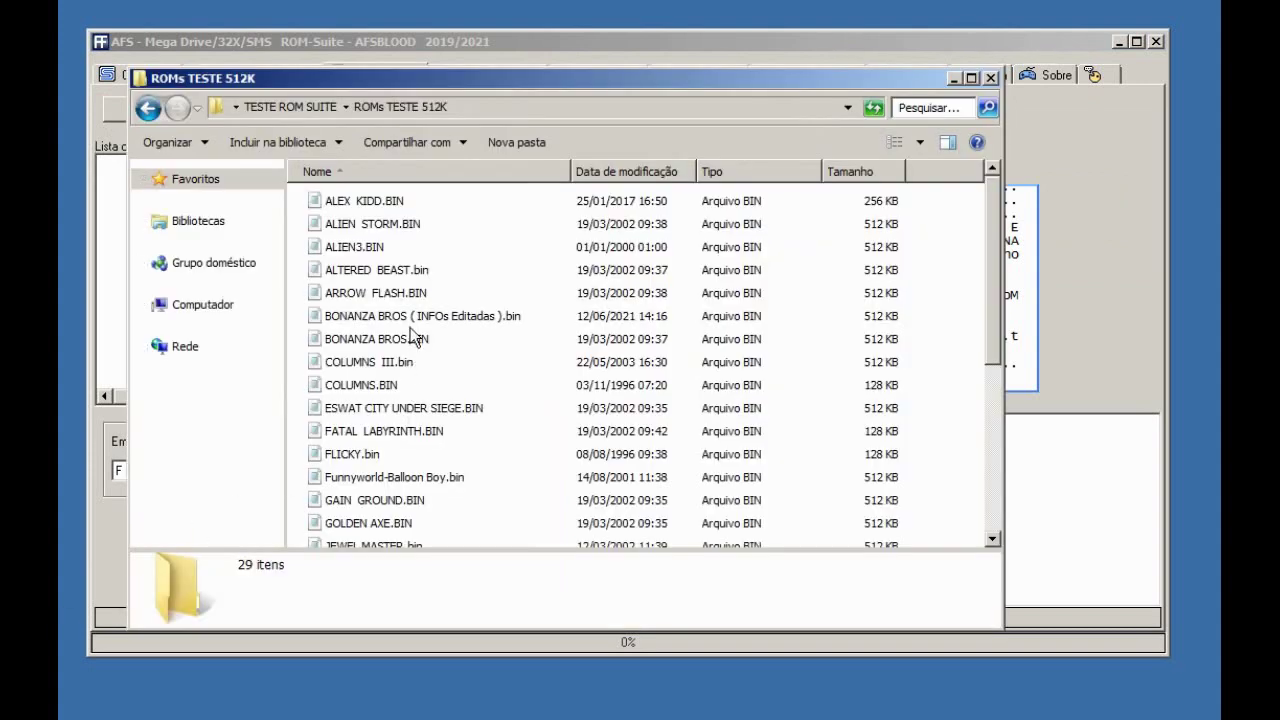
click(412, 316)
click(505, 41)
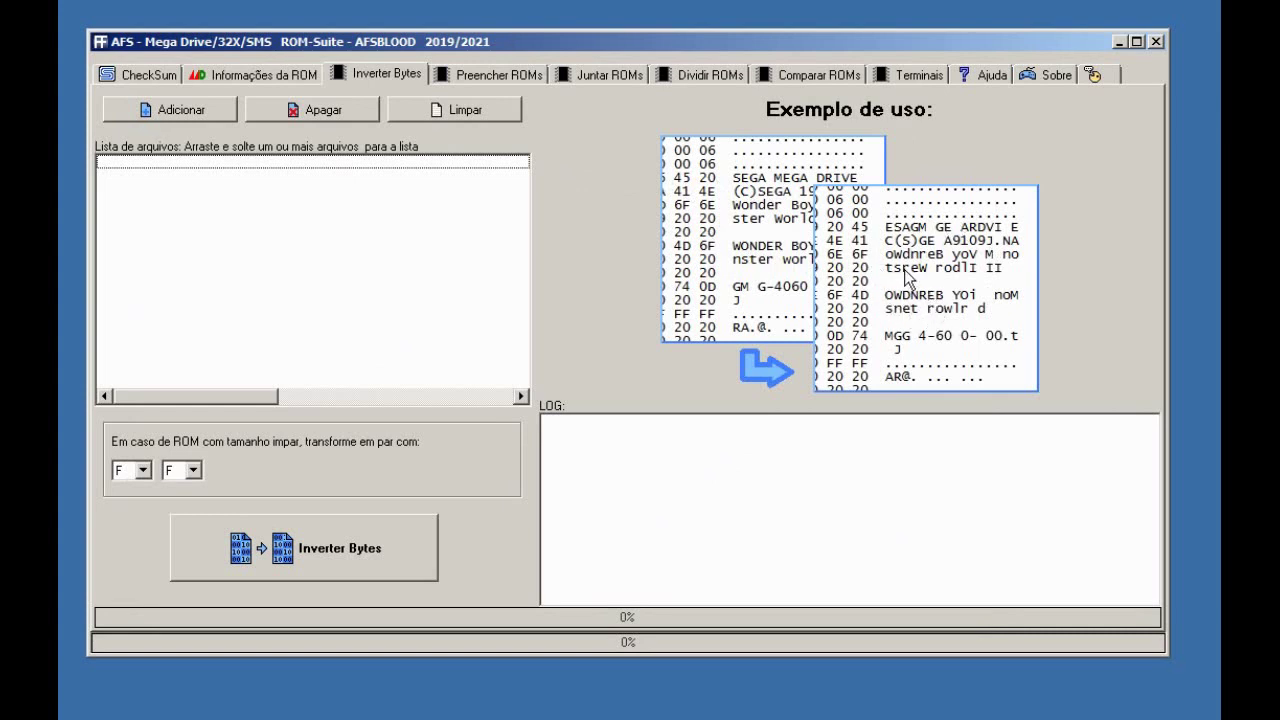
Examine the first padding digit's choices for odd-sized ROMs in the byte inversion tool
click(60, 335)
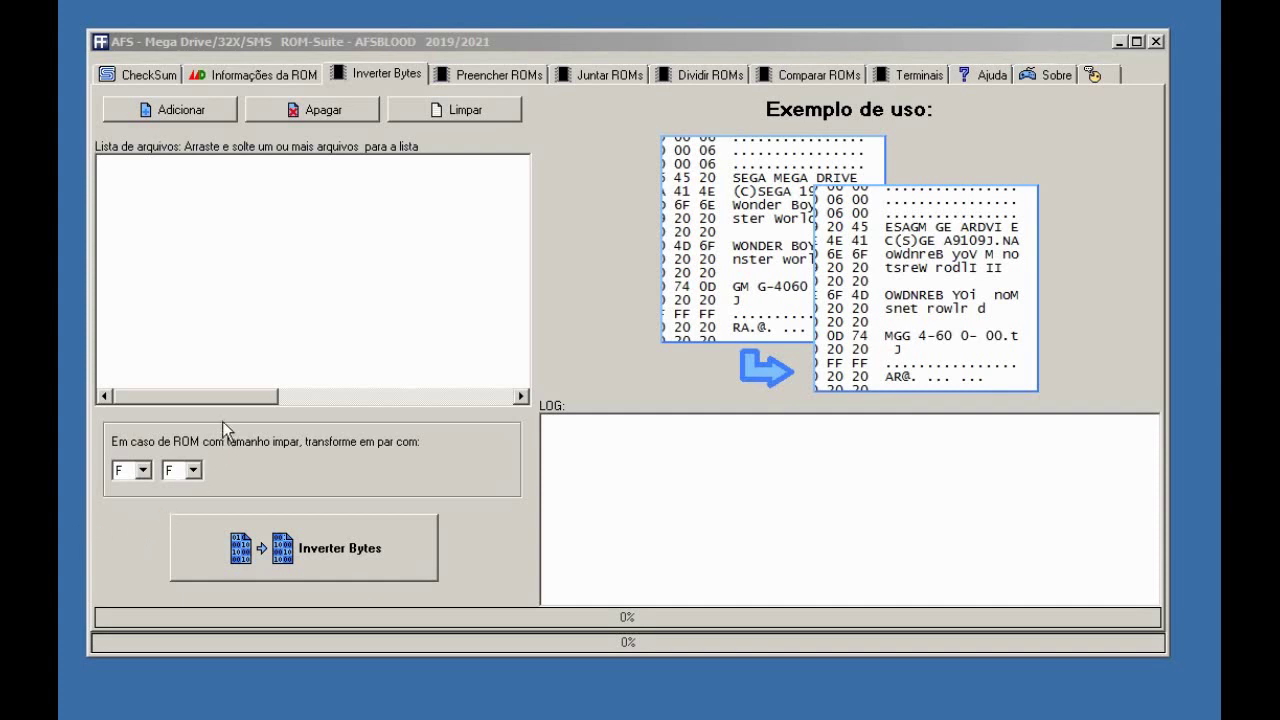
click(144, 467)
click(143, 467)
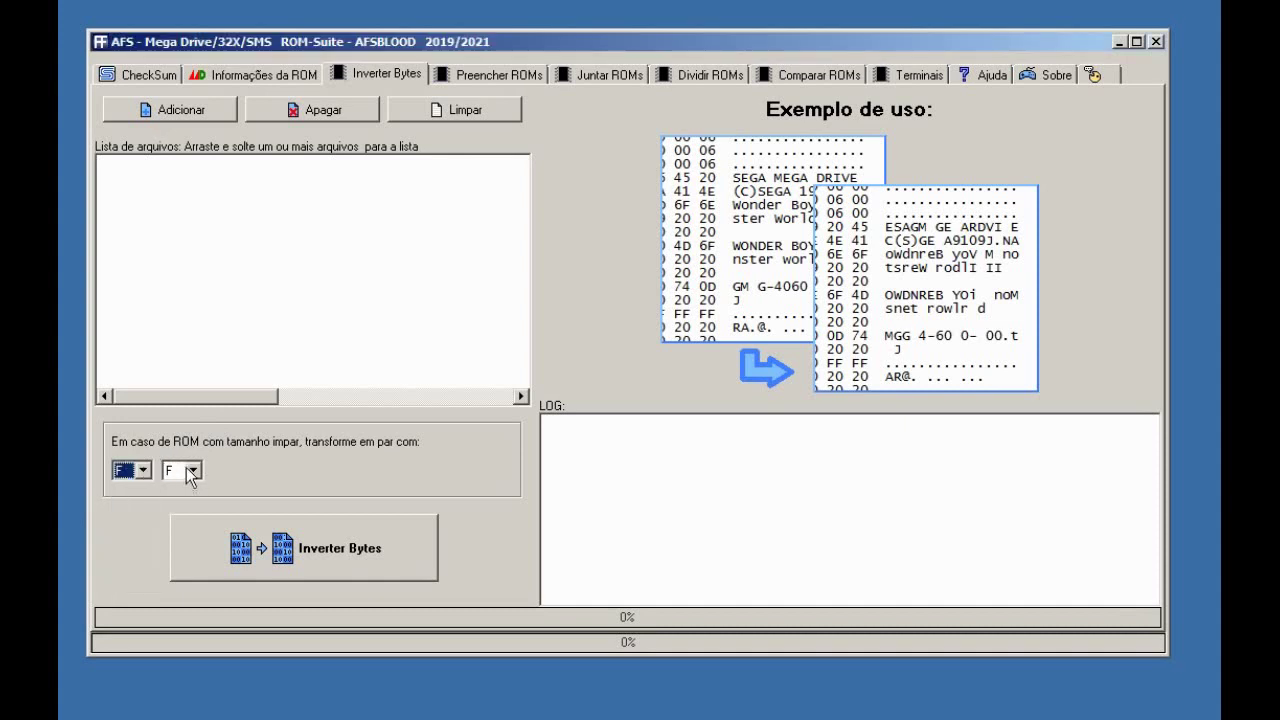
Add eleven ROMs, ALEX KIDD.BIN through FATAL LABYRINTH.BIN, from the ROMs TESTE 512K folder to the byte inversion list in AFS ROM-Suite
click(192, 471)
click(193, 470)
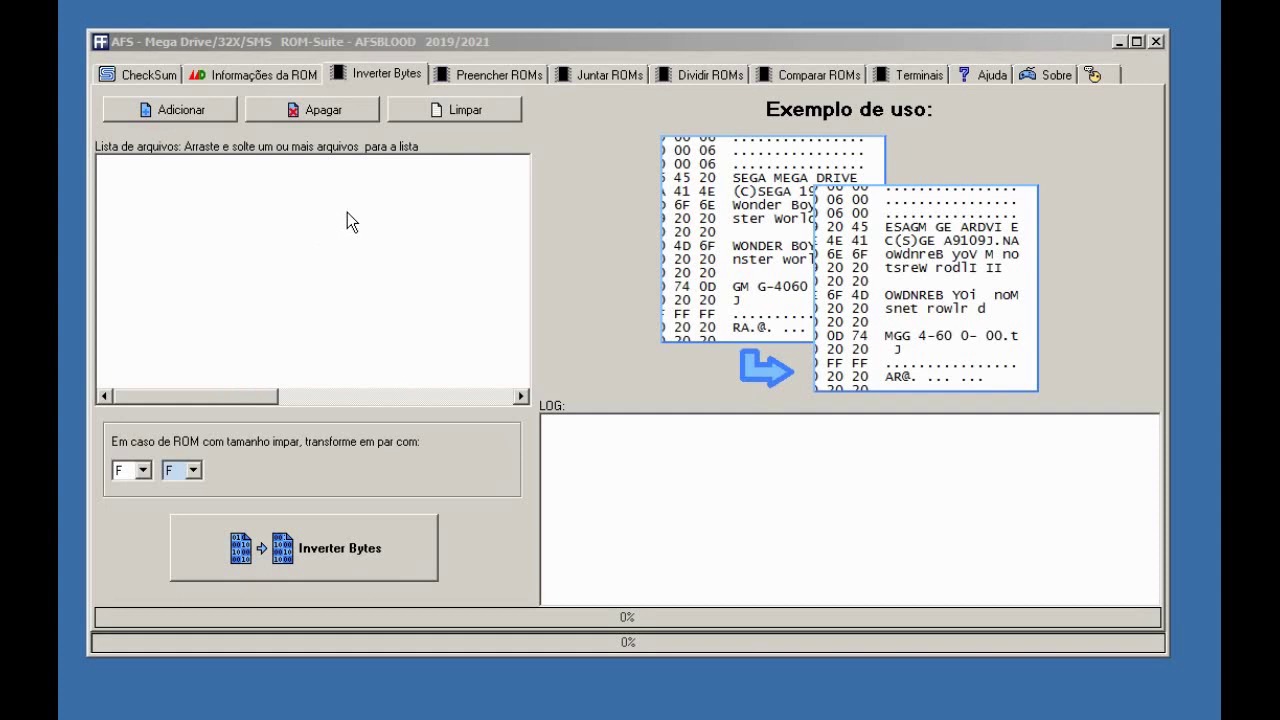
key(alt+Tab)
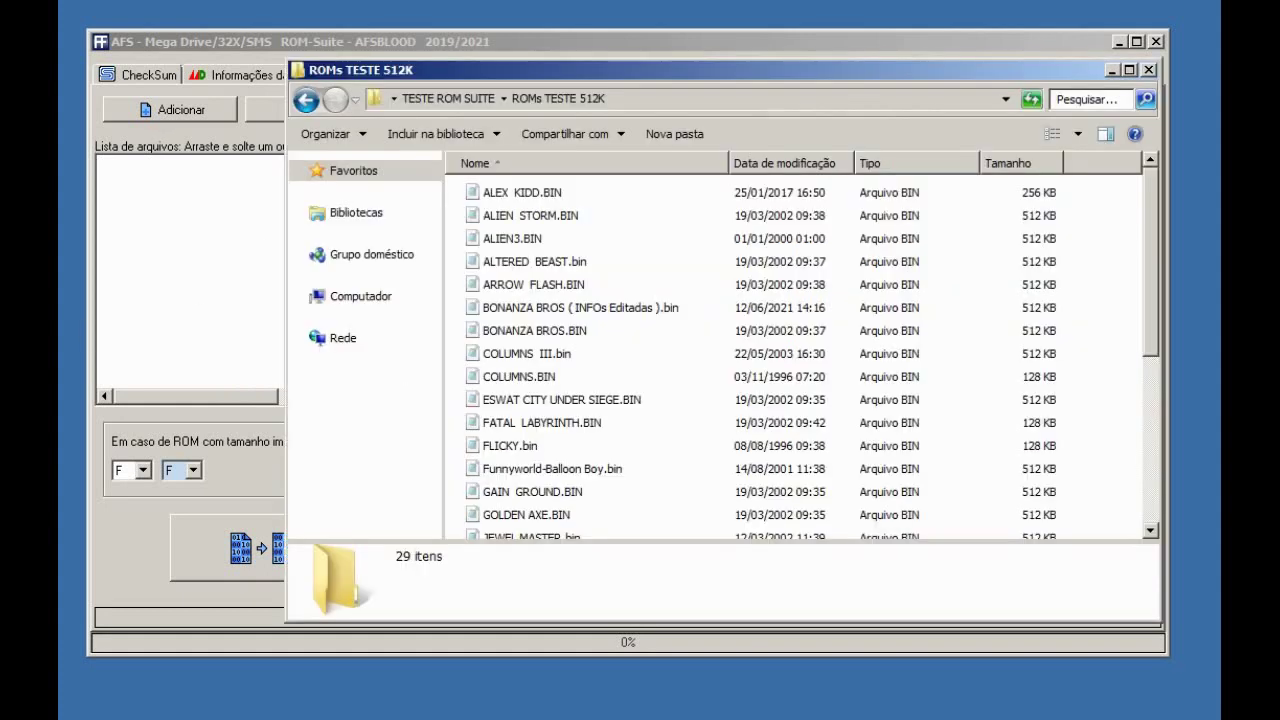
drag(693, 200, 513, 428)
drag(545, 322, 245, 258)
click(266, 46)
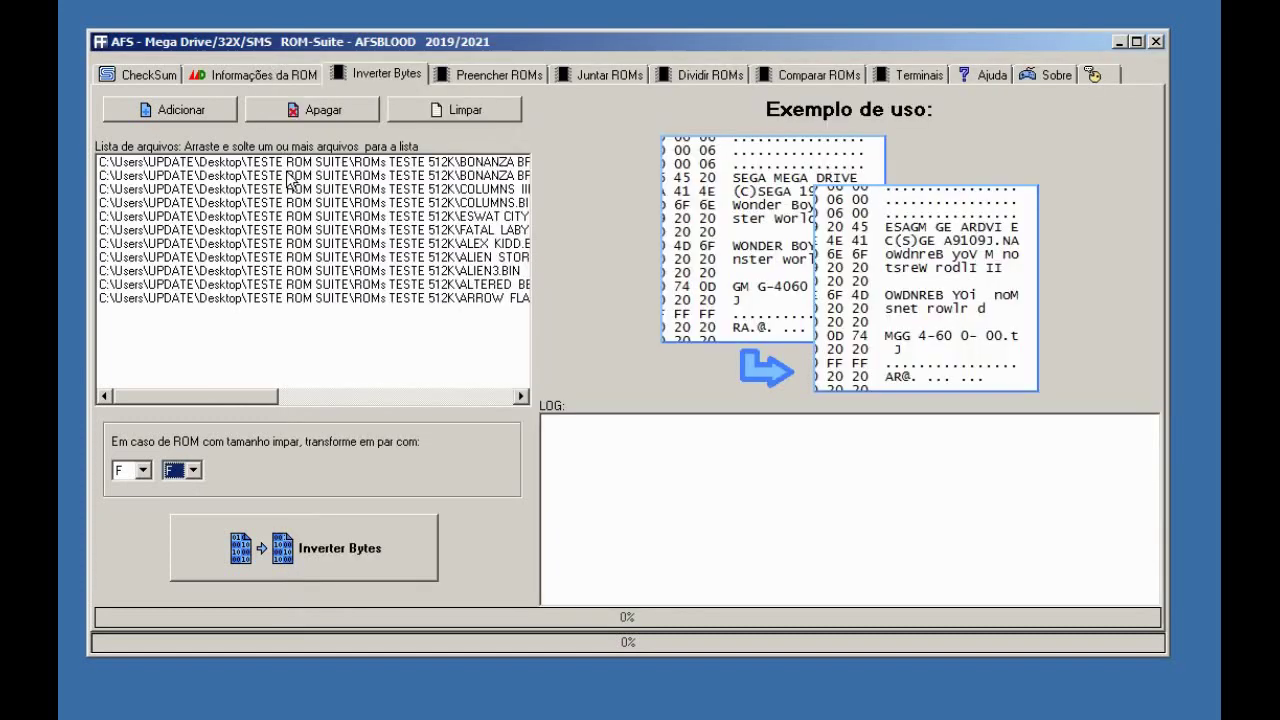
Invert the bytes of all listed ROMs, dismiss the completion message and review the output file names in the log
click(310, 550)
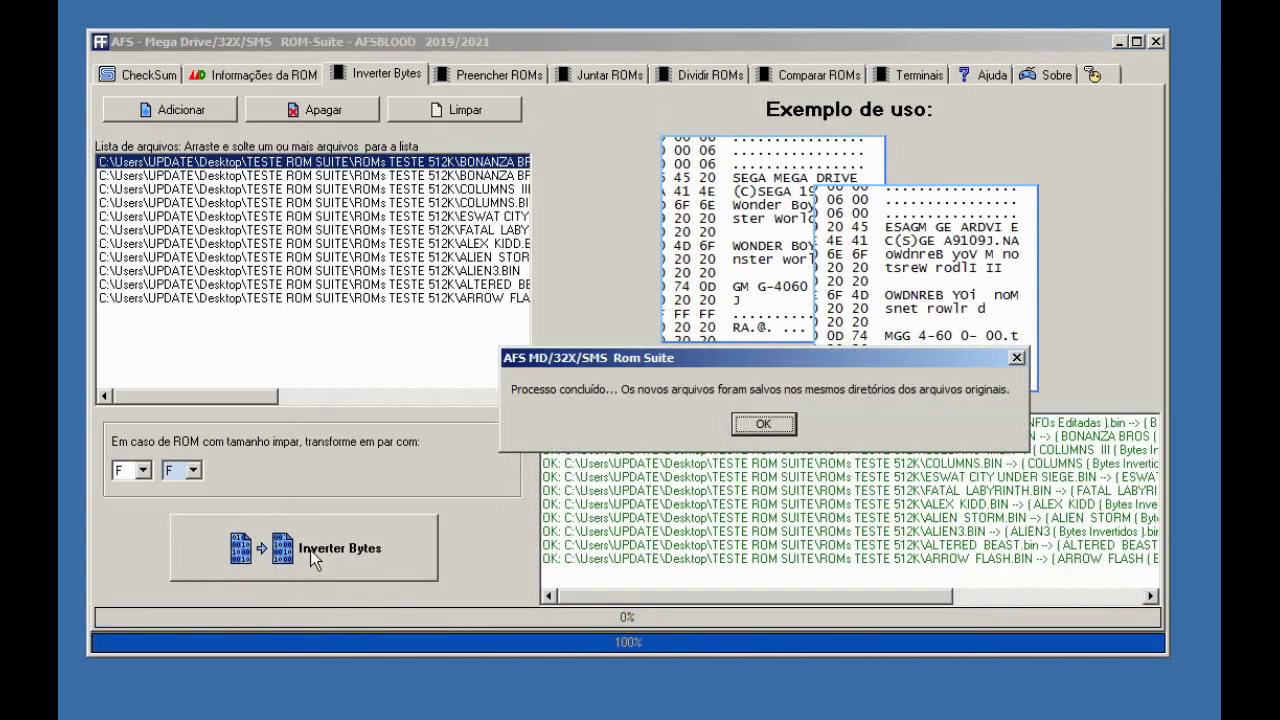
drag(675, 362, 428, 255)
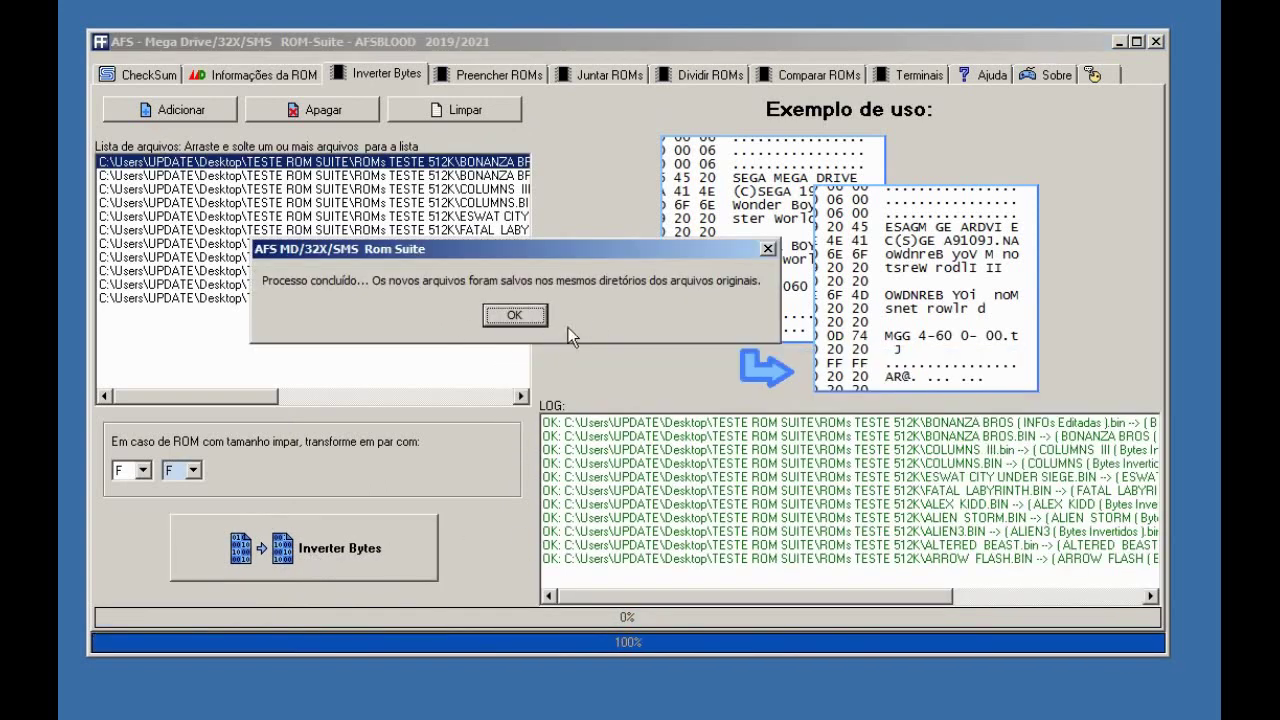
click(515, 315)
drag(724, 596, 900, 605)
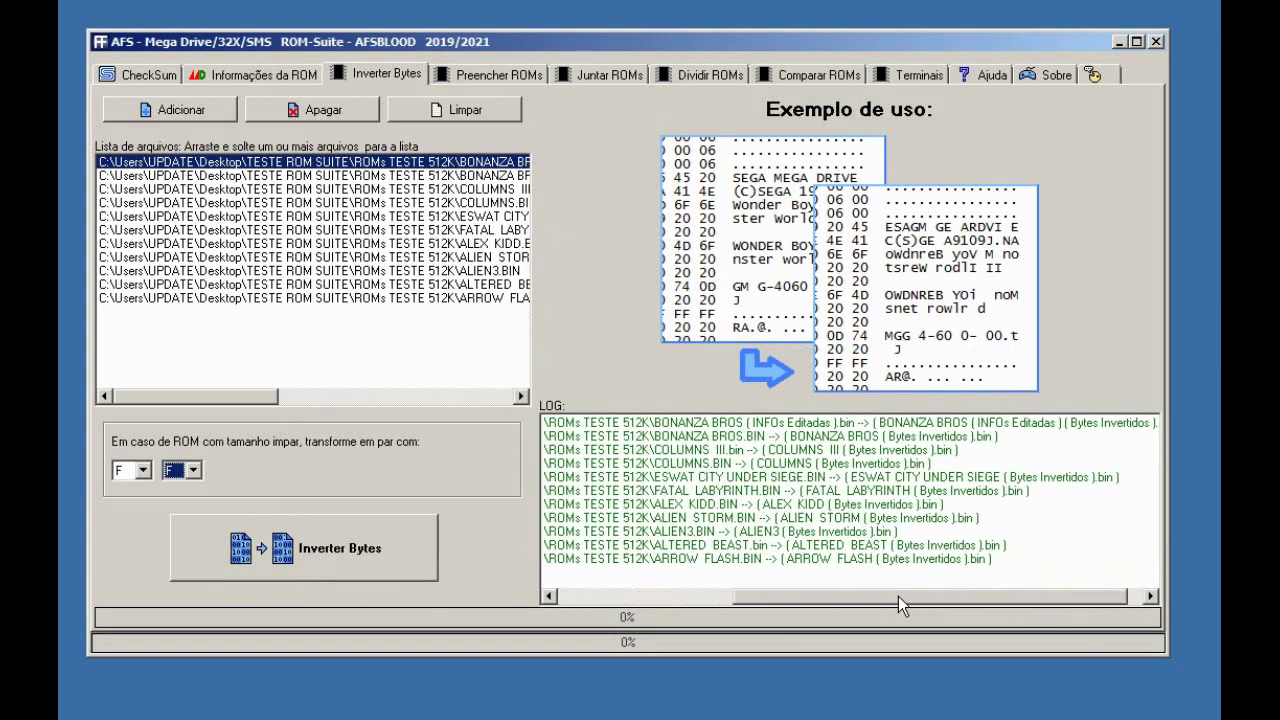
drag(897, 545, 979, 542)
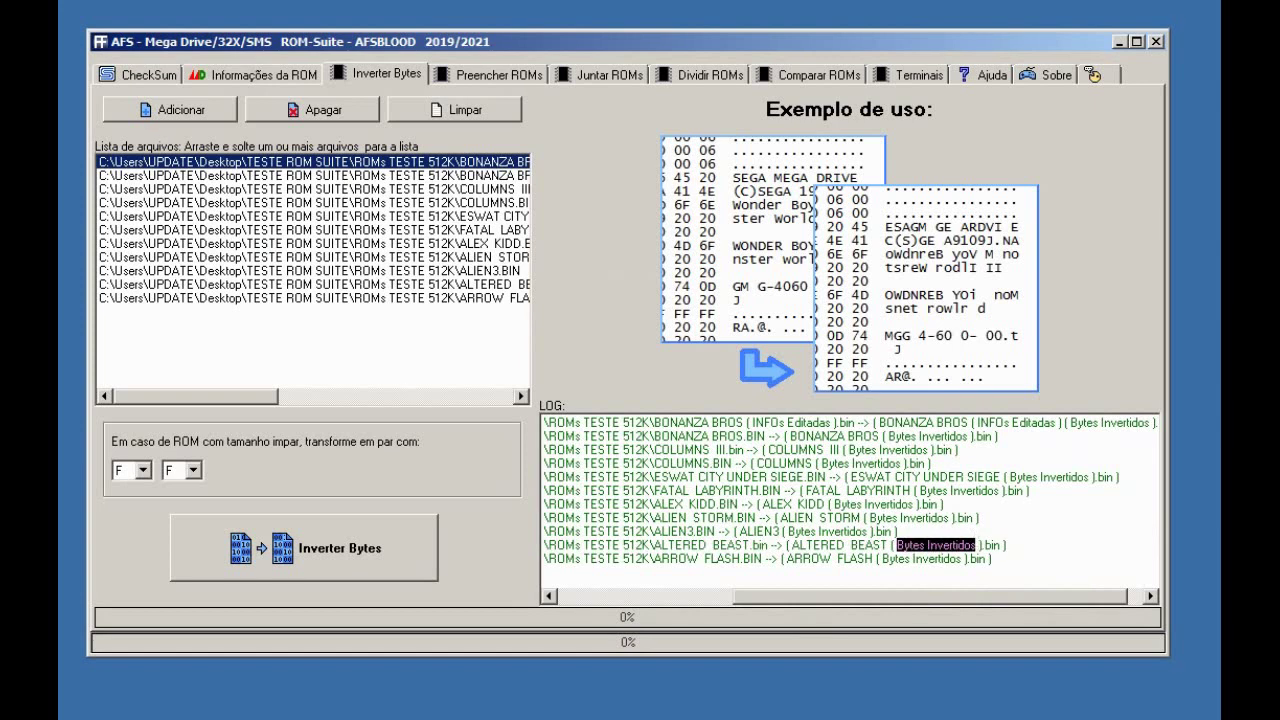
Switch to the ROMs TESTE 512K folder and inspect the ( Bytes Invertidos ) copies of ARROW FLASH and ALTERED BEAST
key(alt+Tab)
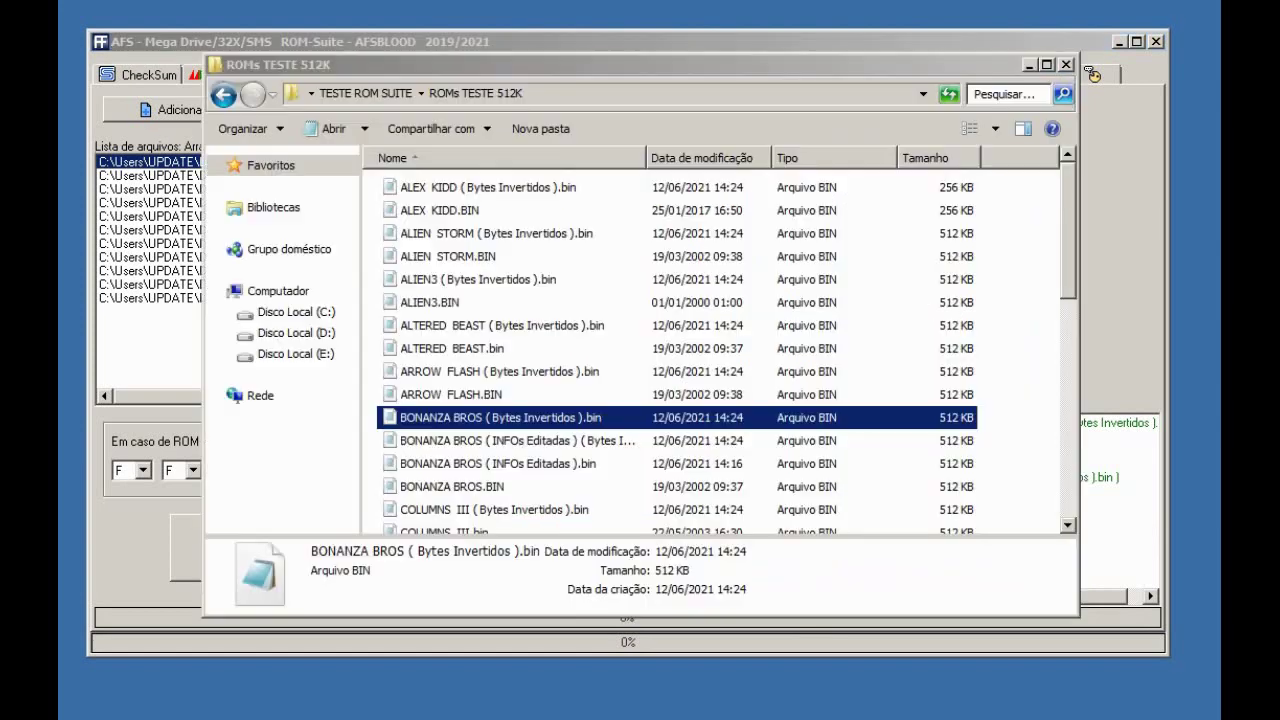
click(497, 372)
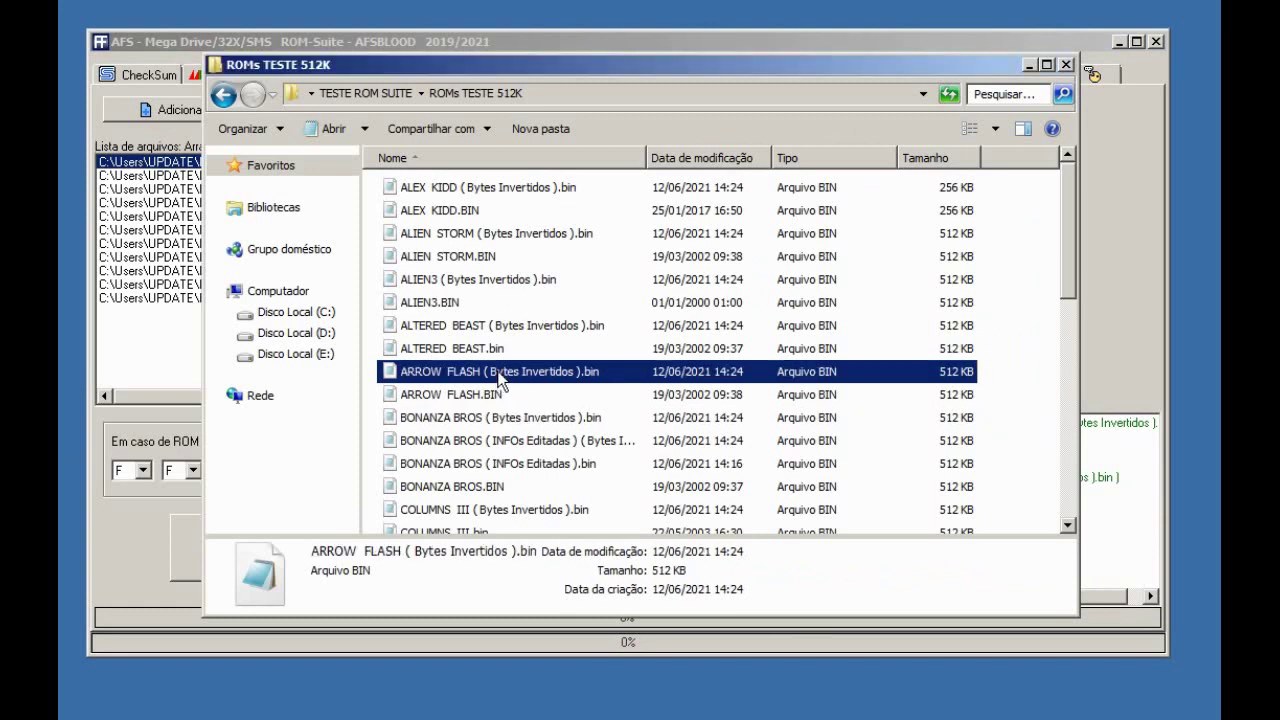
click(510, 325)
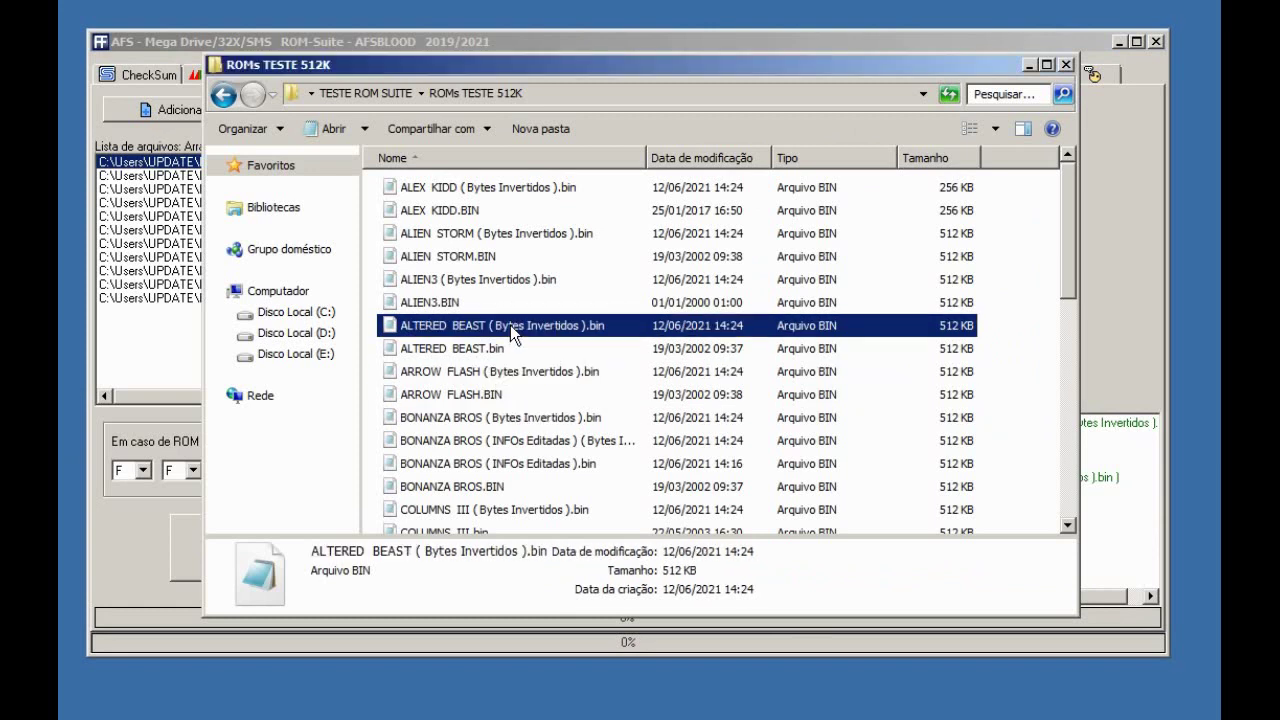
click(529, 373)
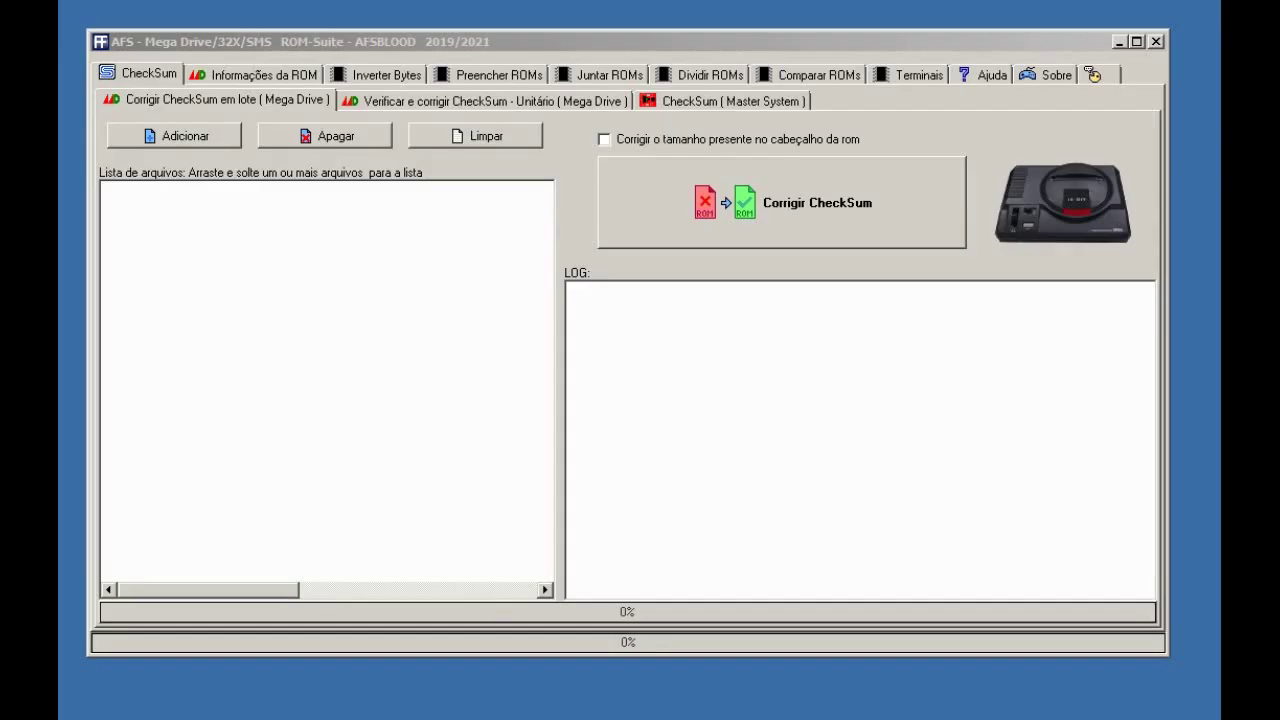
Open the ROM filling tool and add eight ROMs, ALEX KIDD.BIN through COLUMNS III.bin, from the ROMs TESTE 512K folder
click(481, 75)
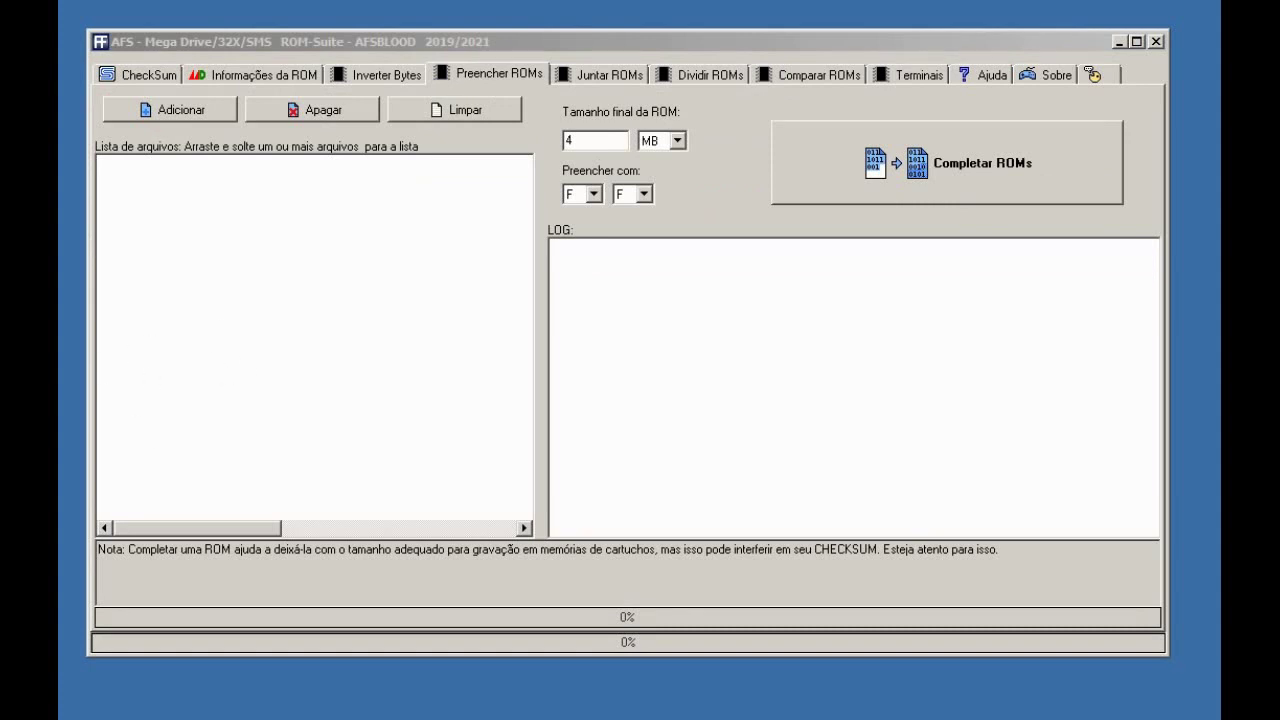
key(alt+Tab)
drag(580, 186, 462, 345)
drag(455, 258, 160, 244)
click(191, 41)
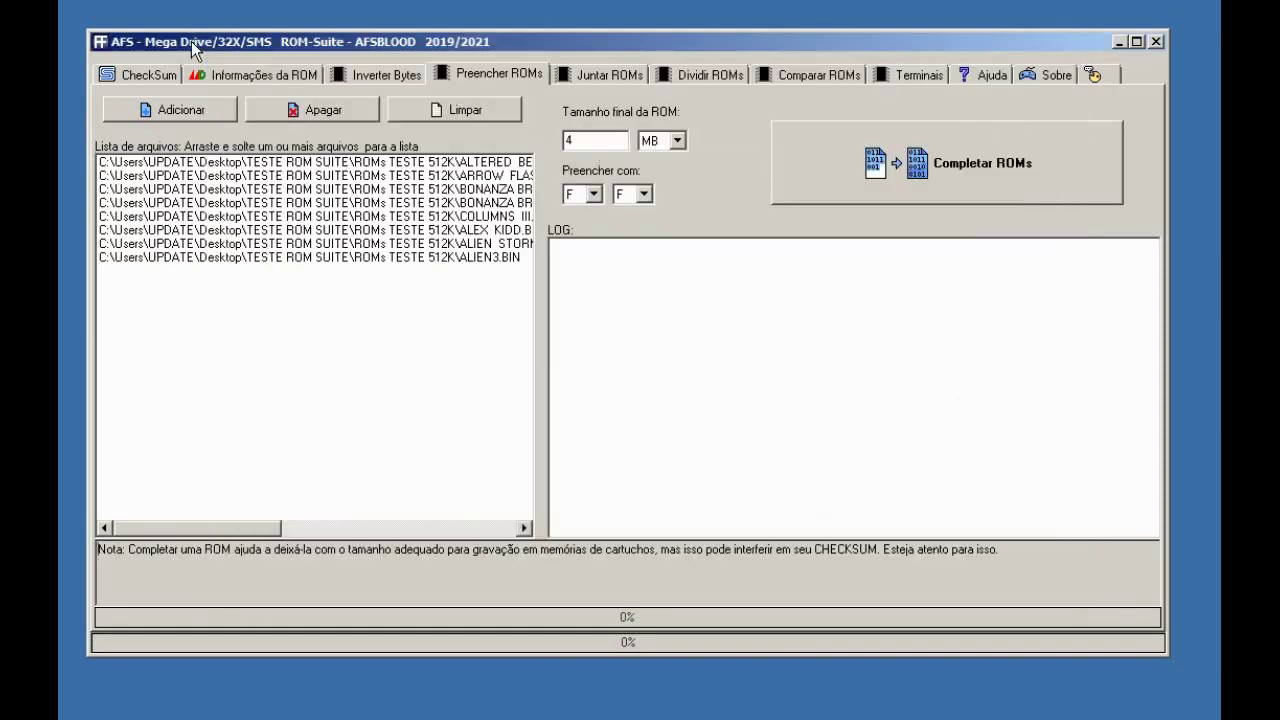
Examine the filling tool's final size and unit choices, view the batch checksum correction tool, and return to the filling tool
double_click(600, 141)
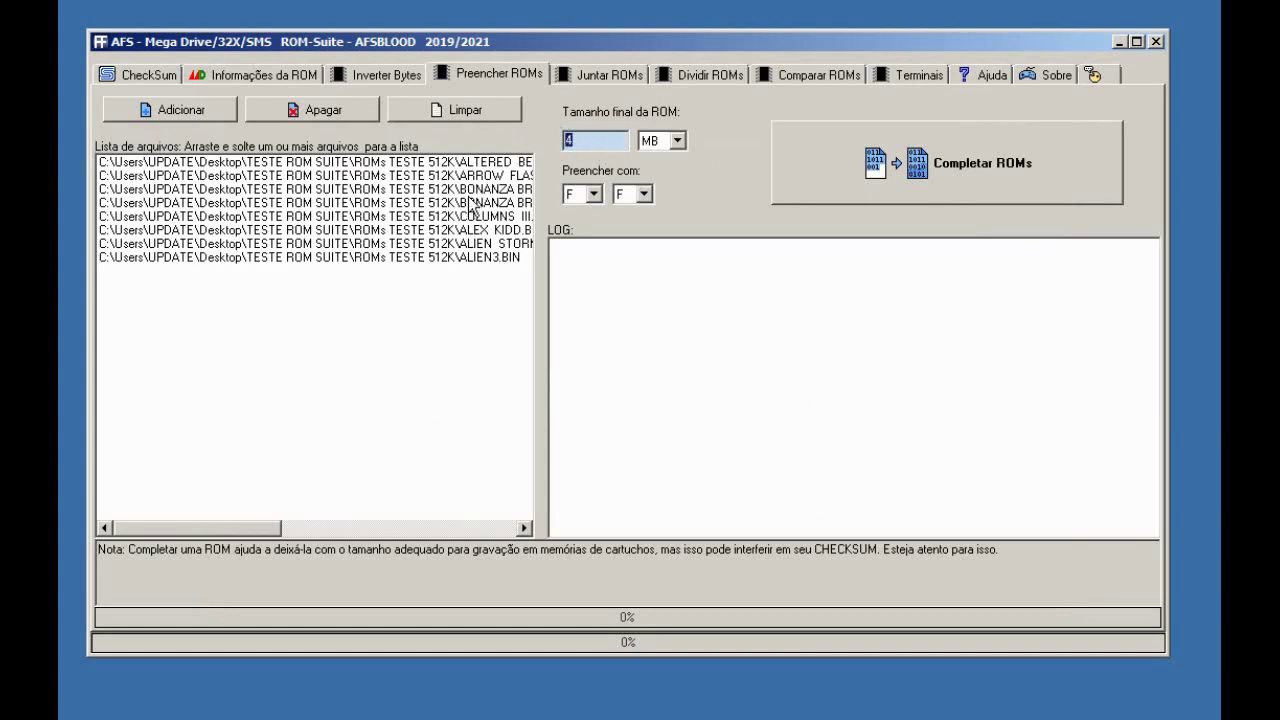
click(676, 141)
click(676, 141)
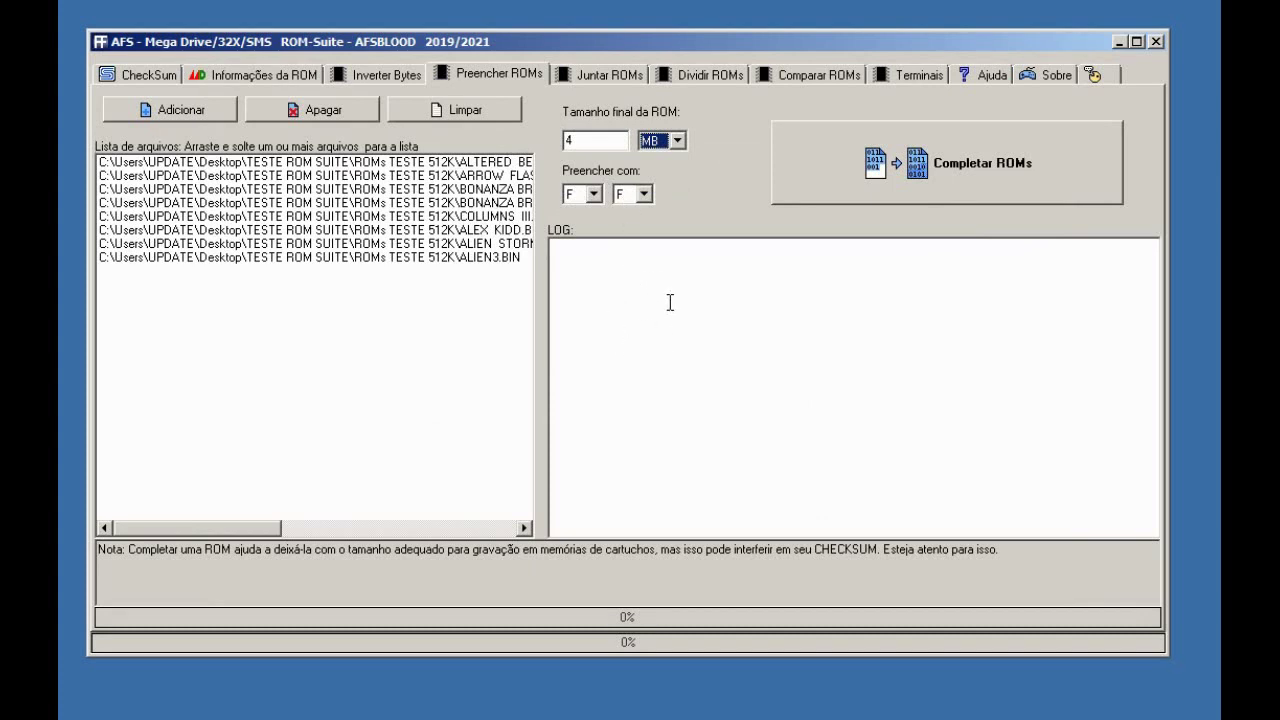
click(330, 716)
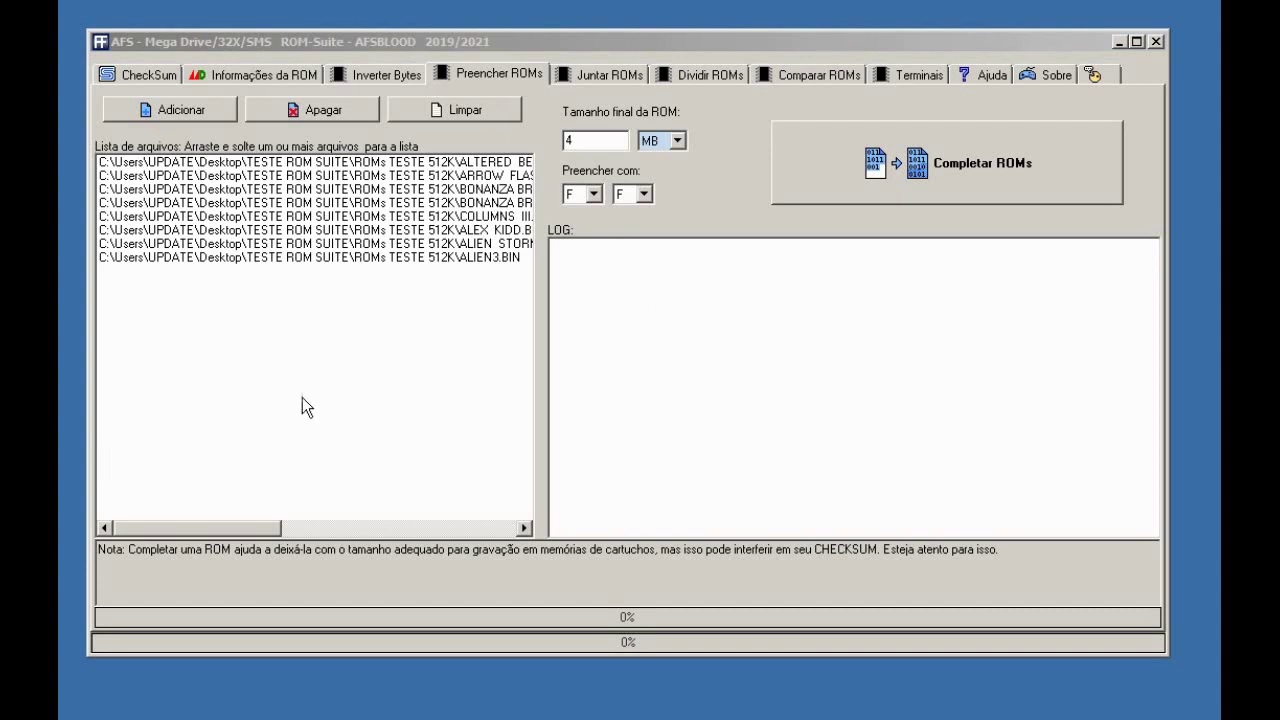
click(147, 76)
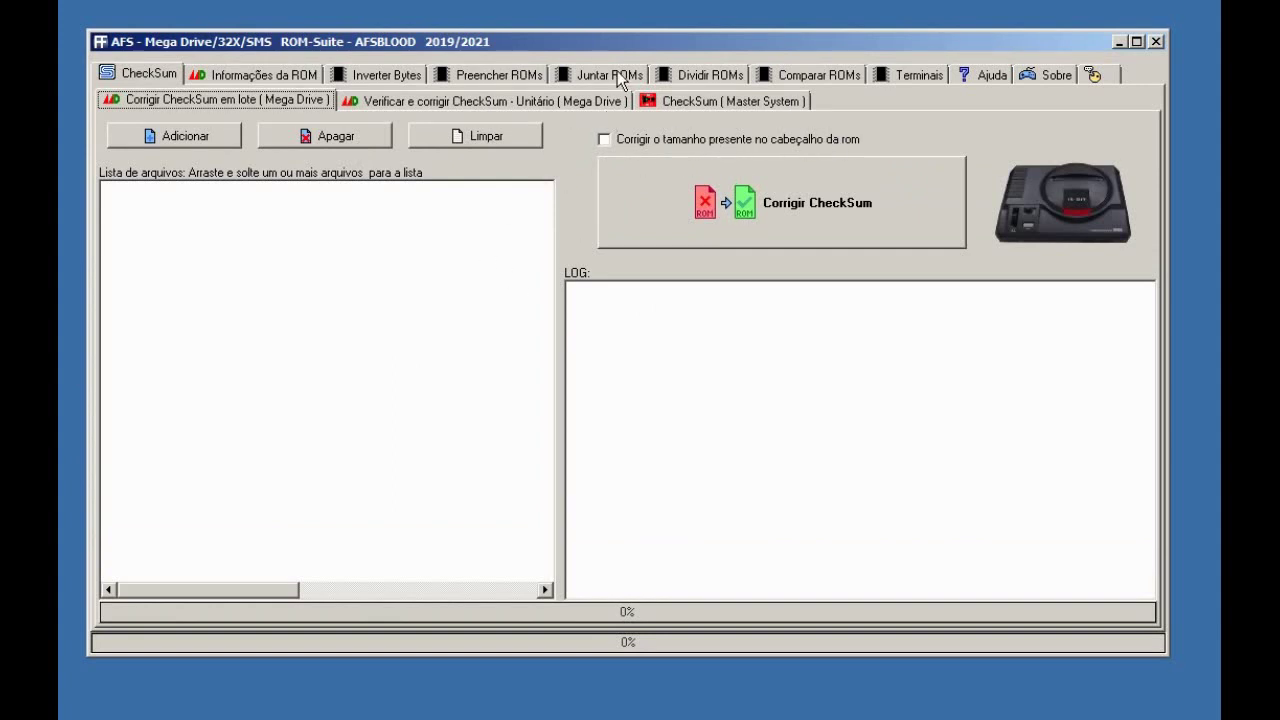
click(482, 76)
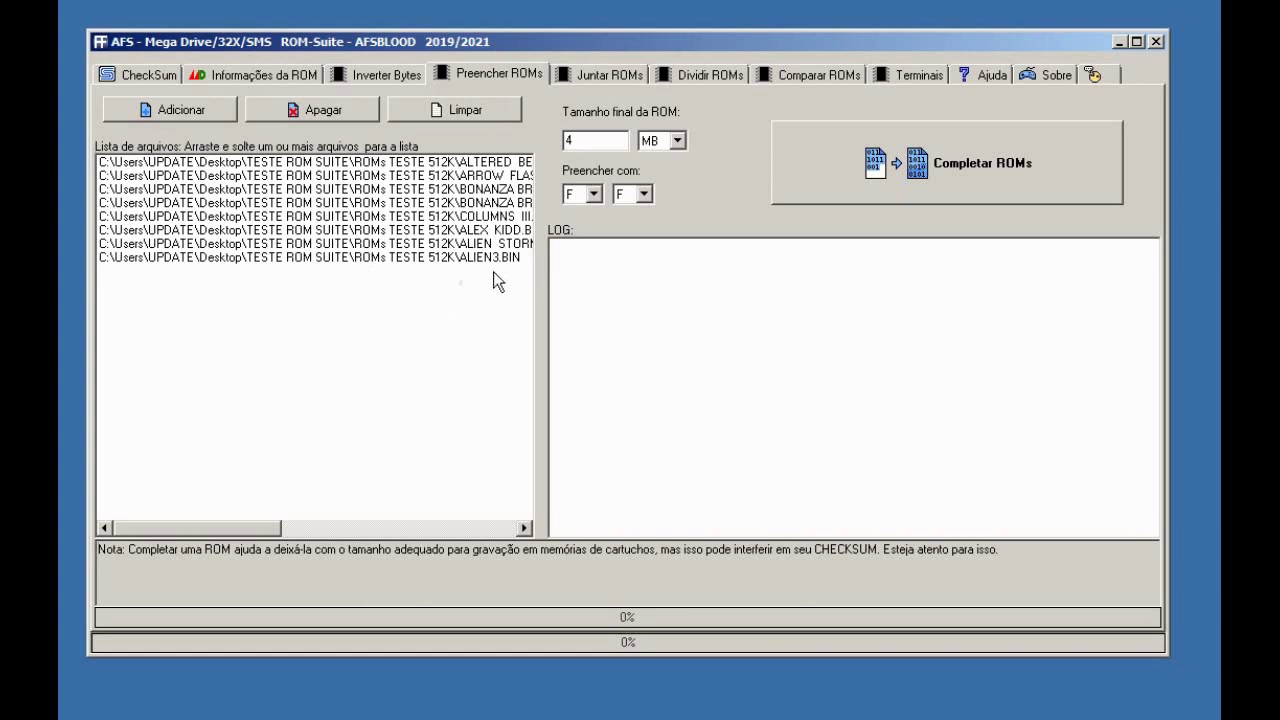
Fill the listed ROMs up to 4 MB with FF, dismiss the completion message and review the output names in the log
click(908, 171)
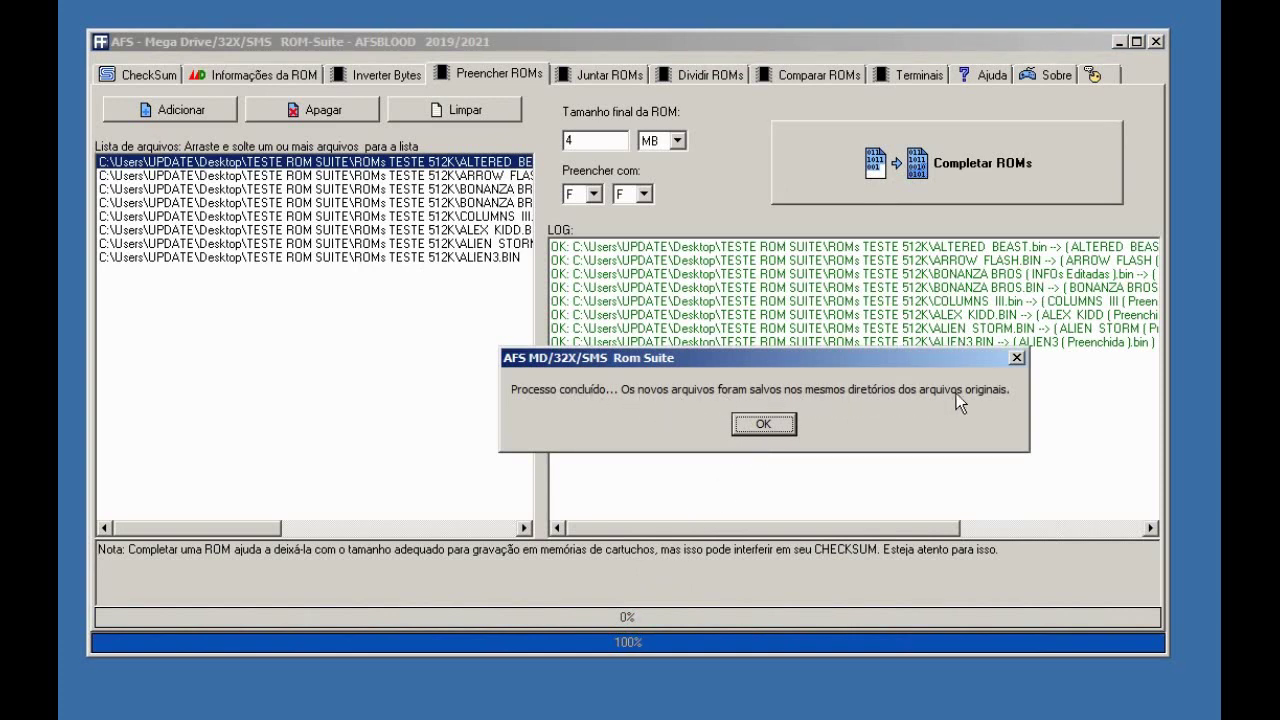
click(775, 424)
drag(770, 527, 914, 523)
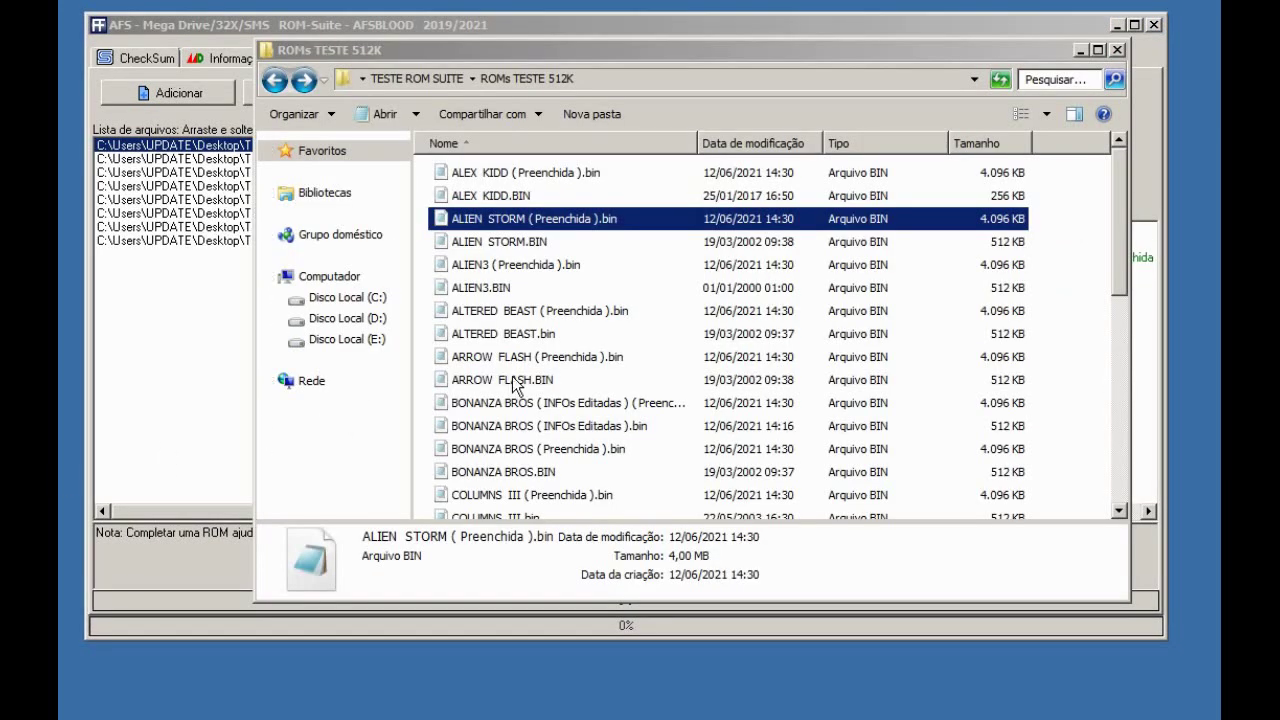
Compare the sizes of ALIEN3.BIN and ALIEN3 ( Preenchida ).bin in the folder, and return to the final size setting in AFS ROM-Suite
click(538, 47)
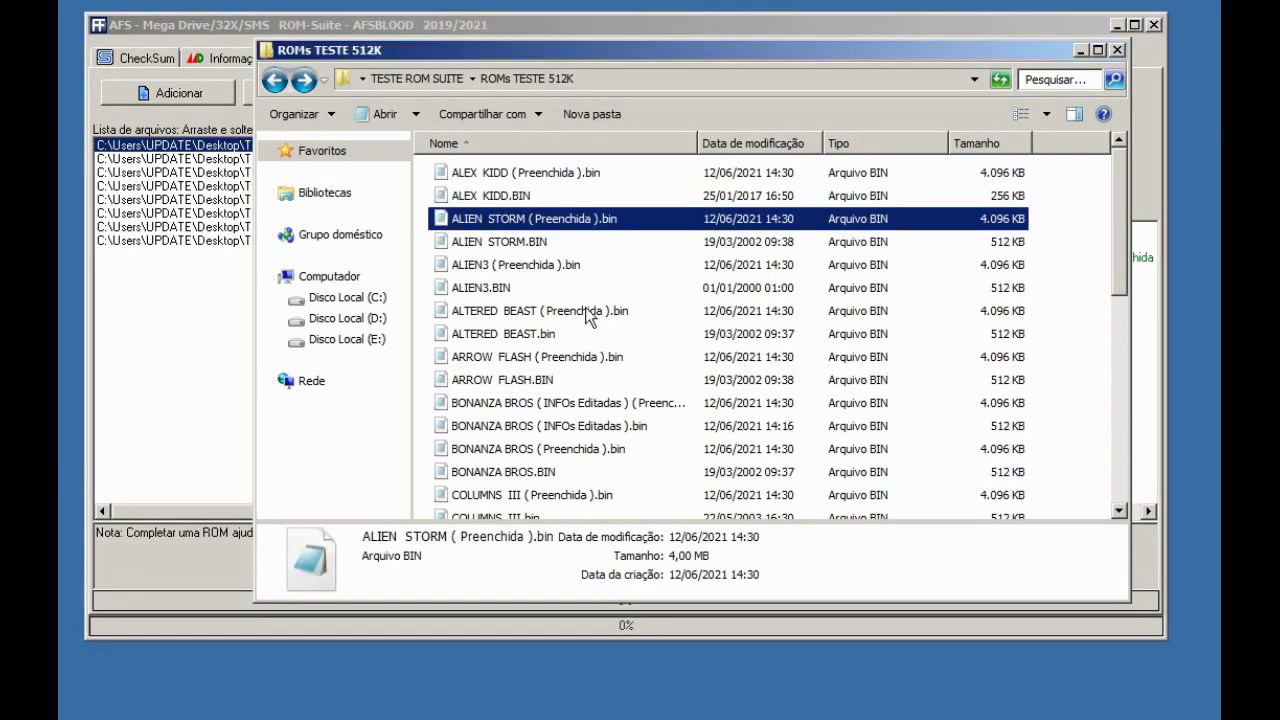
click(497, 290)
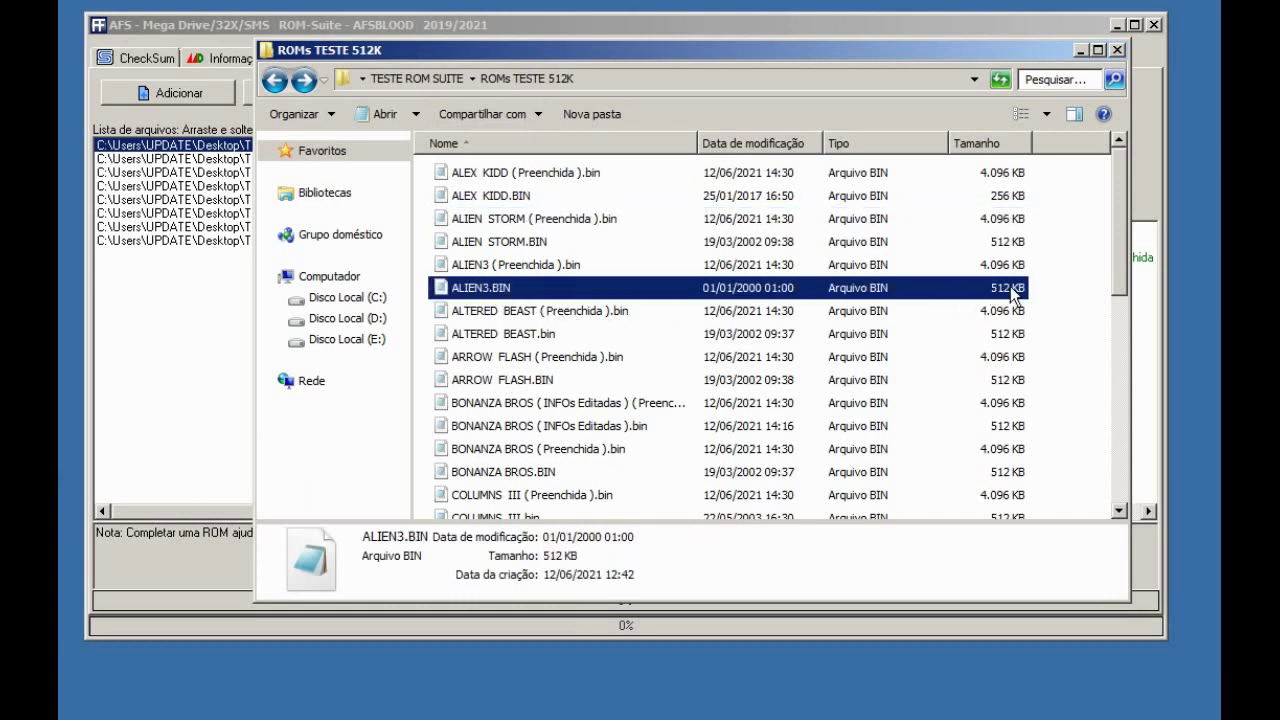
click(519, 267)
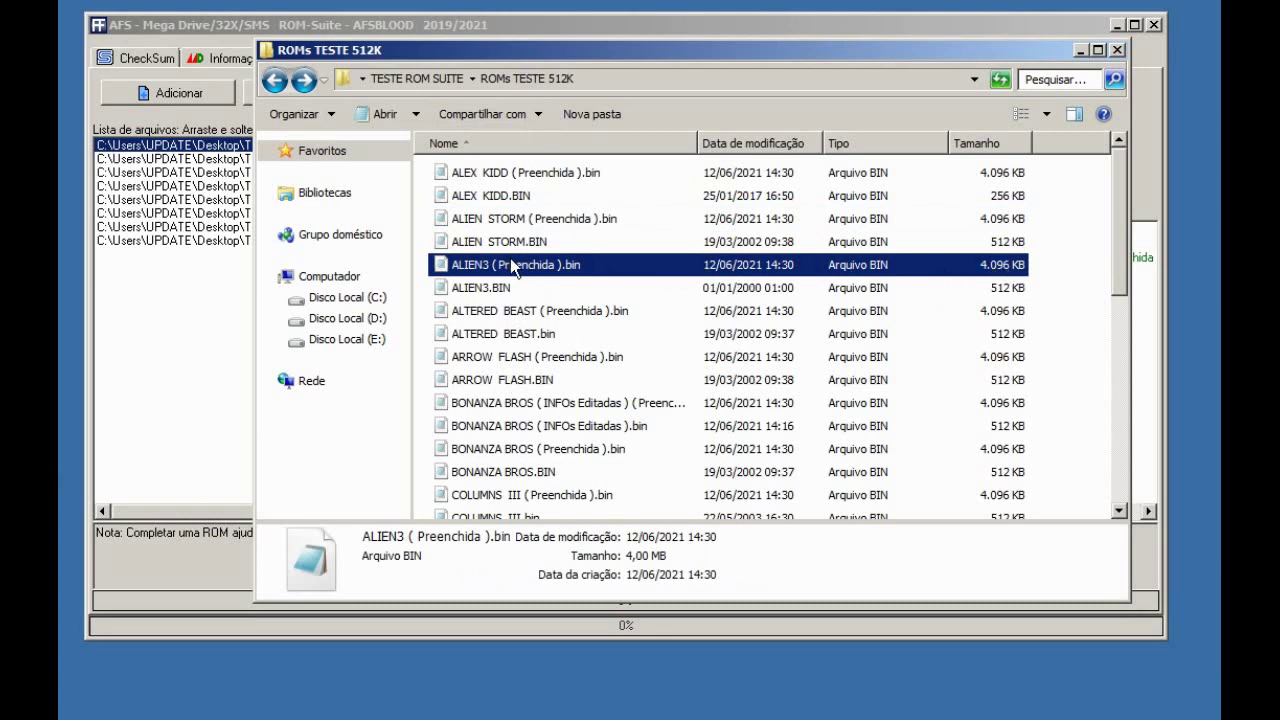
click(292, 25)
double_click(576, 123)
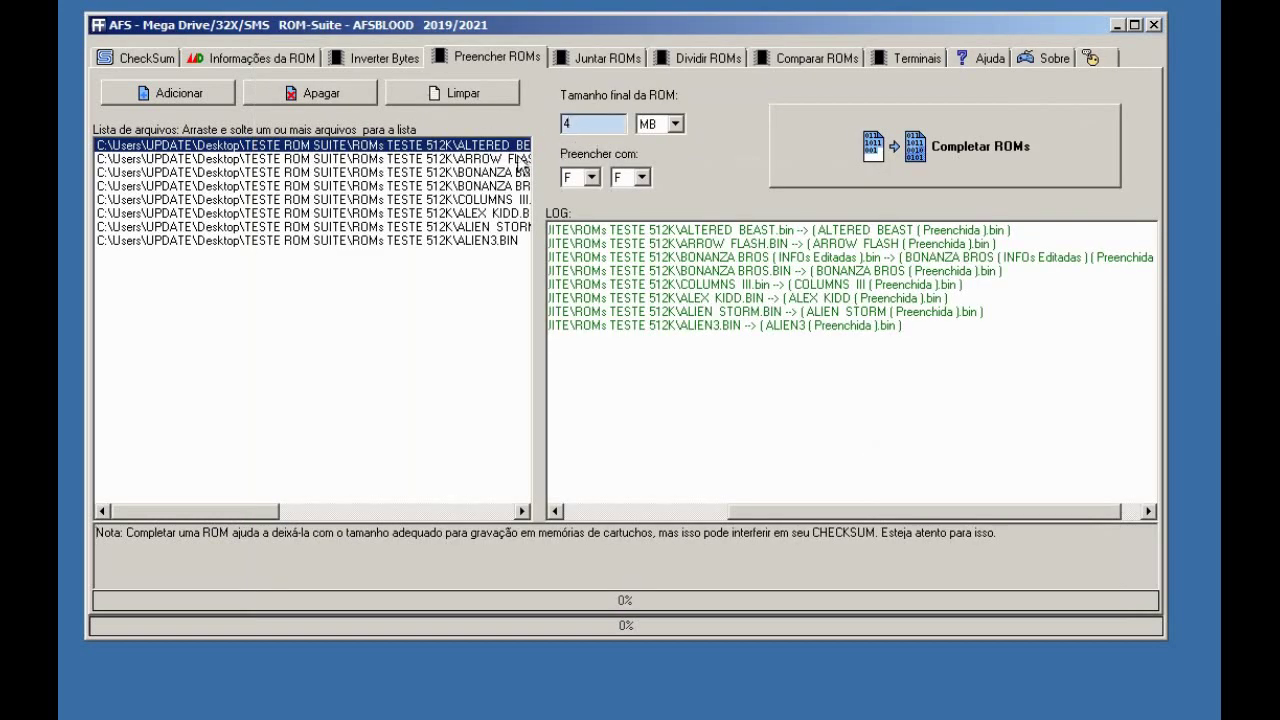
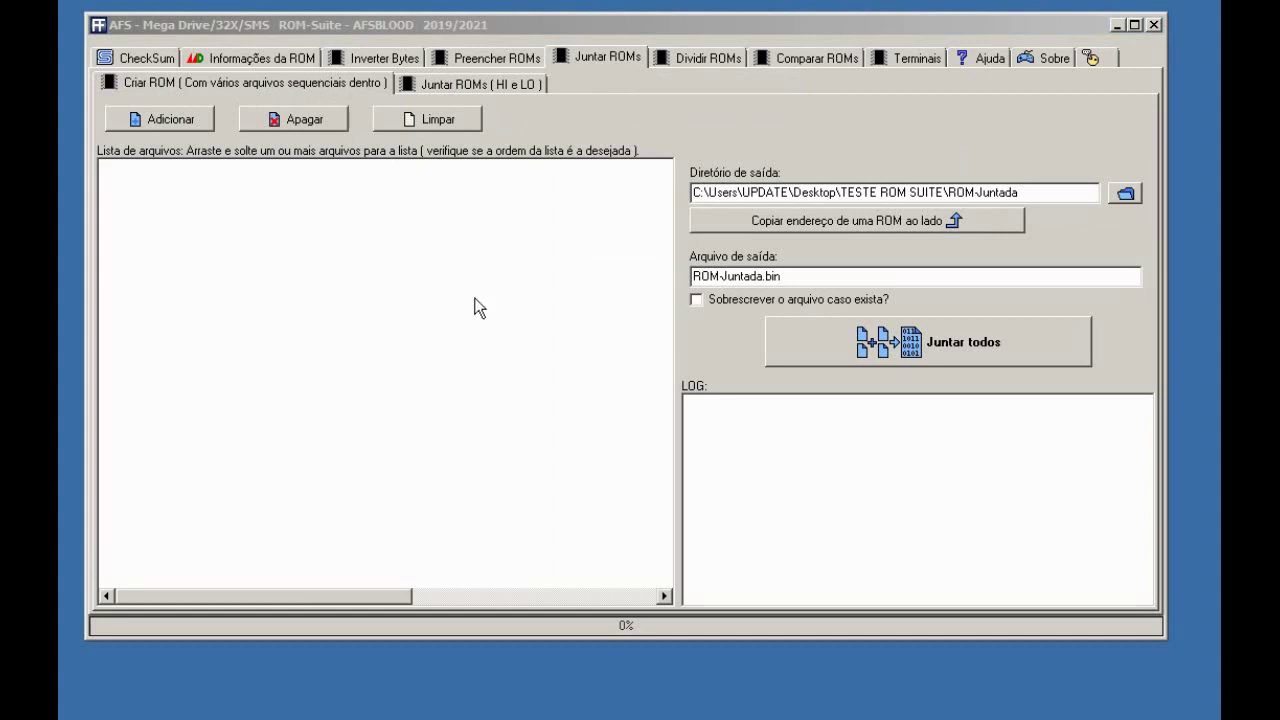
Review the ROMs processed in the filling tool and return to the tool for joining sequential ROM files
click(497, 58)
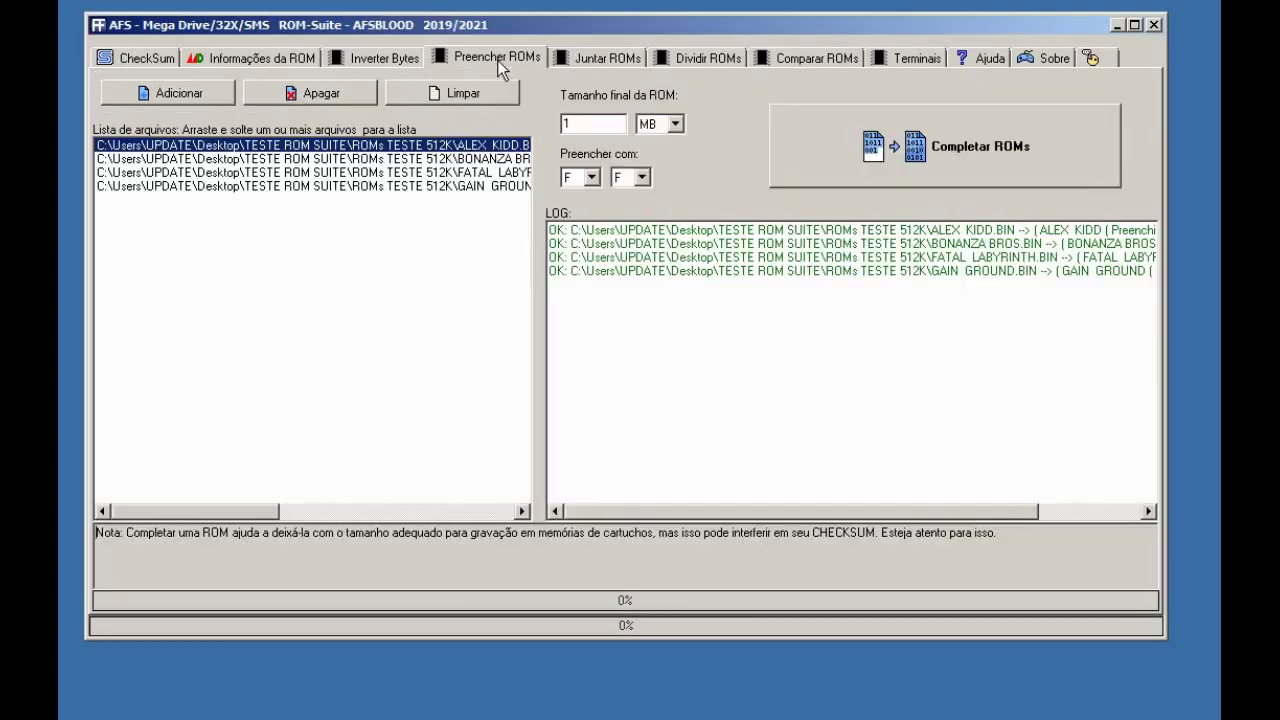
click(600, 59)
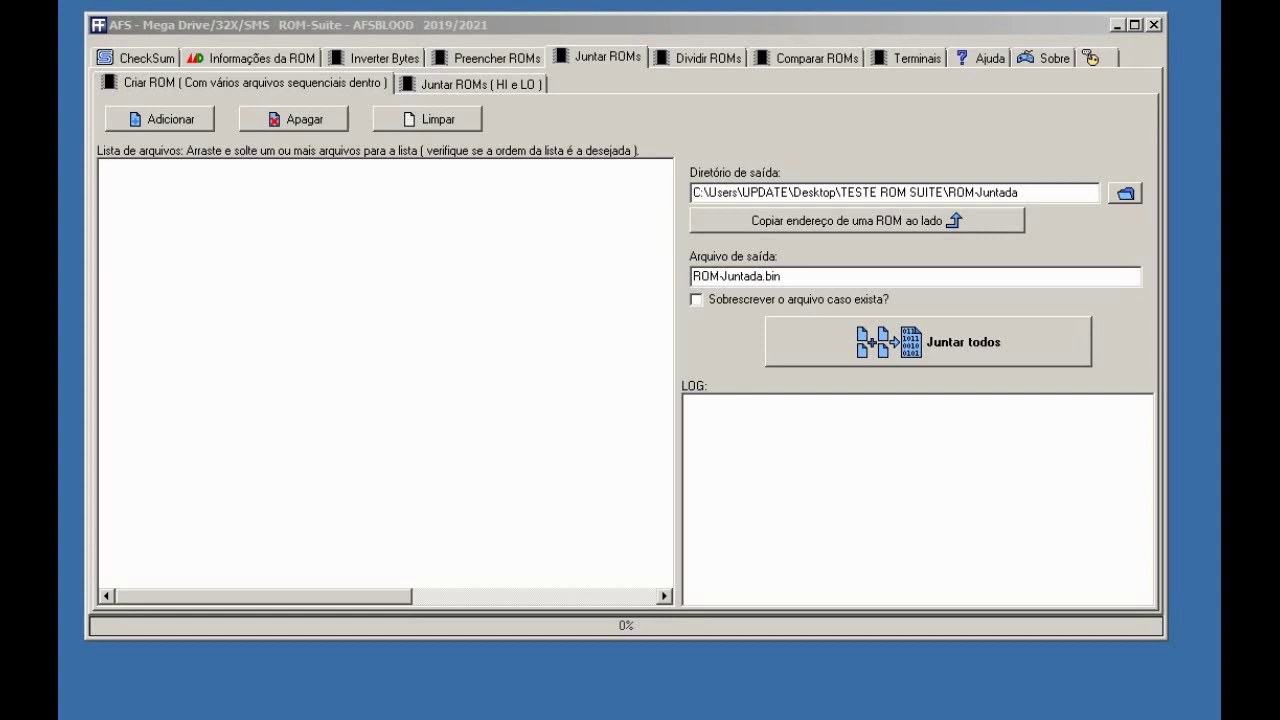
key(alt+Tab)
drag(500, 258, 175, 261)
click(213, 27)
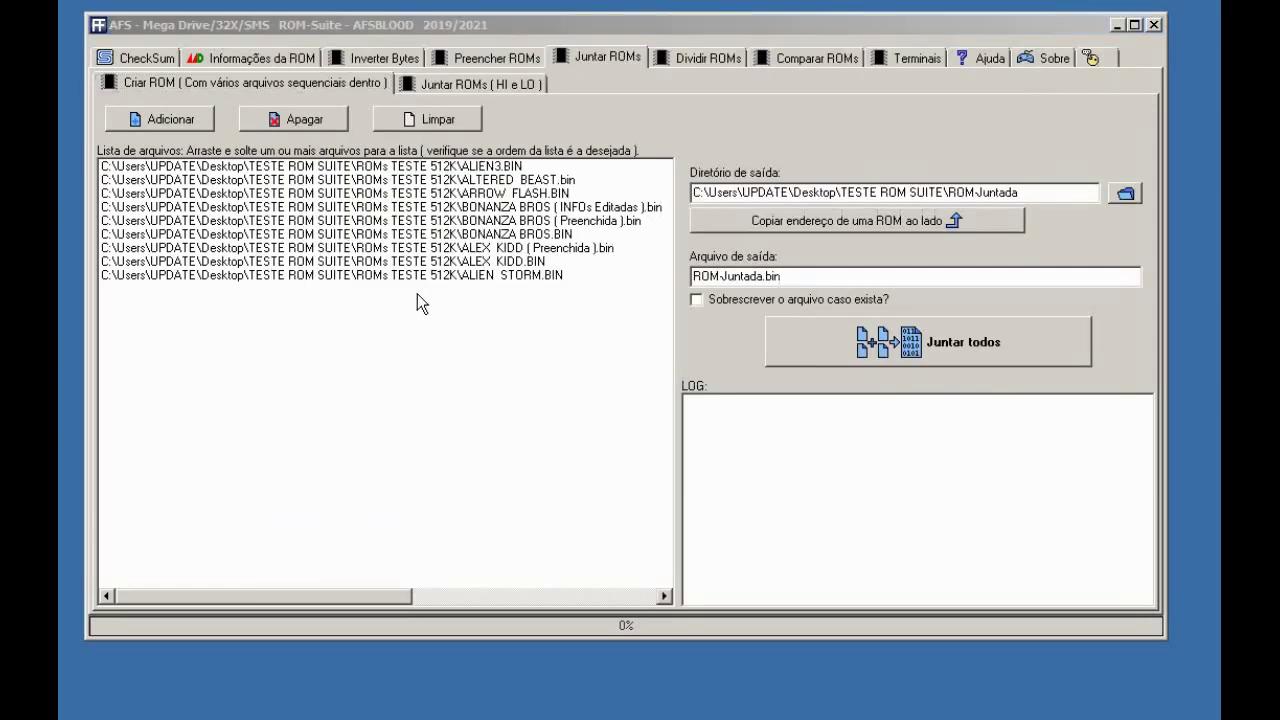
click(438, 121)
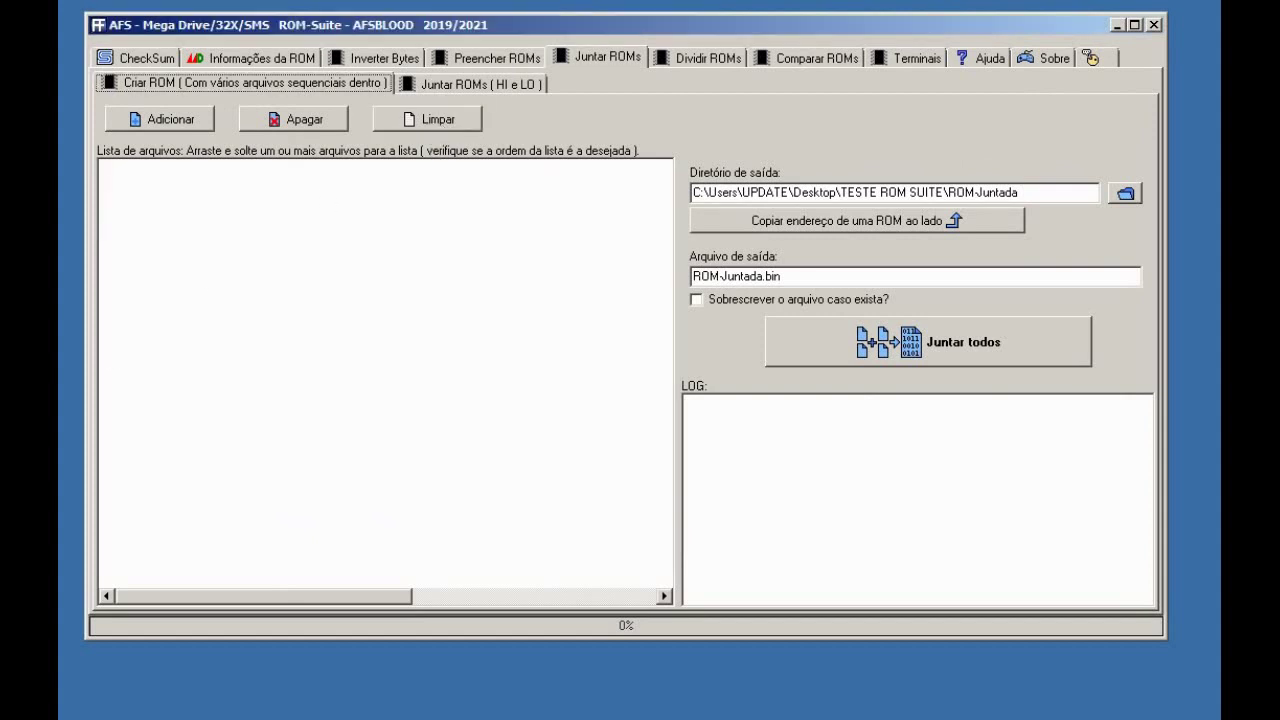
Add the ( Preenchida ) versions of ALEX KIDD, BONANZA BROS, FATAL LABYRINTH and GAIN GROUND to the joining list in that order
key(alt+Tab)
click(553, 352)
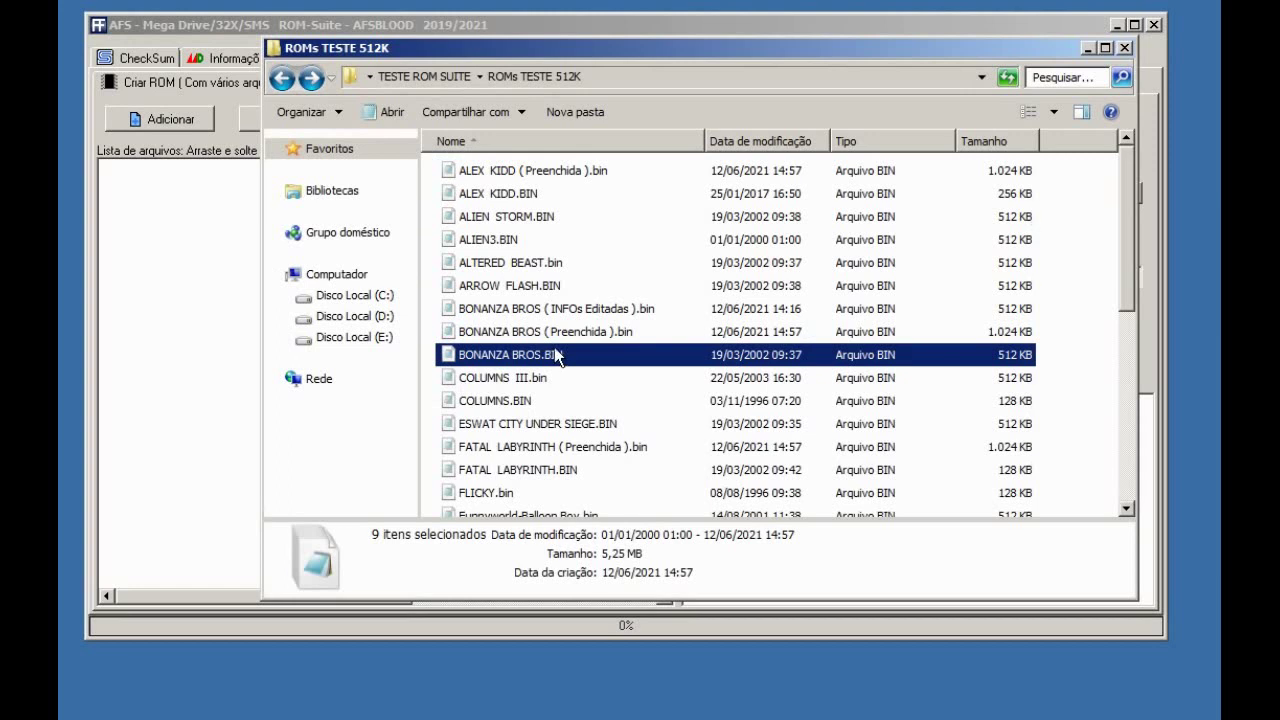
click(556, 172)
drag(477, 184, 182, 200)
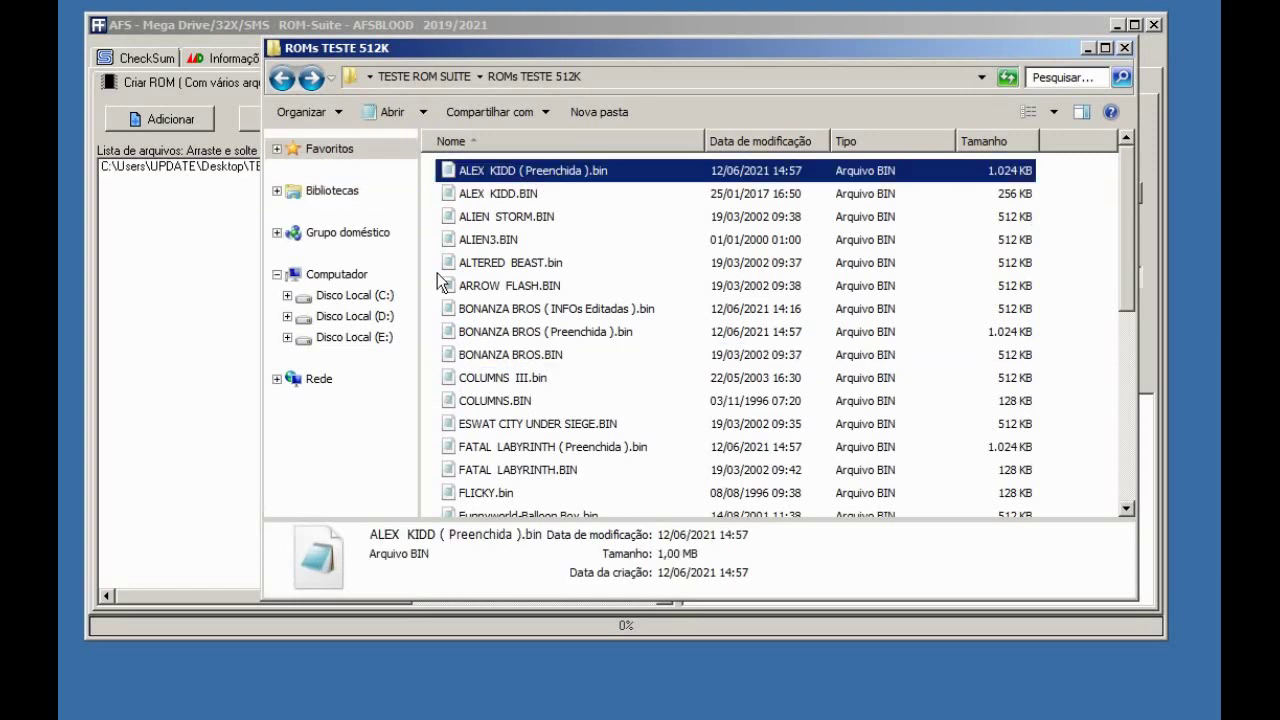
click(598, 447)
drag(575, 340, 228, 220)
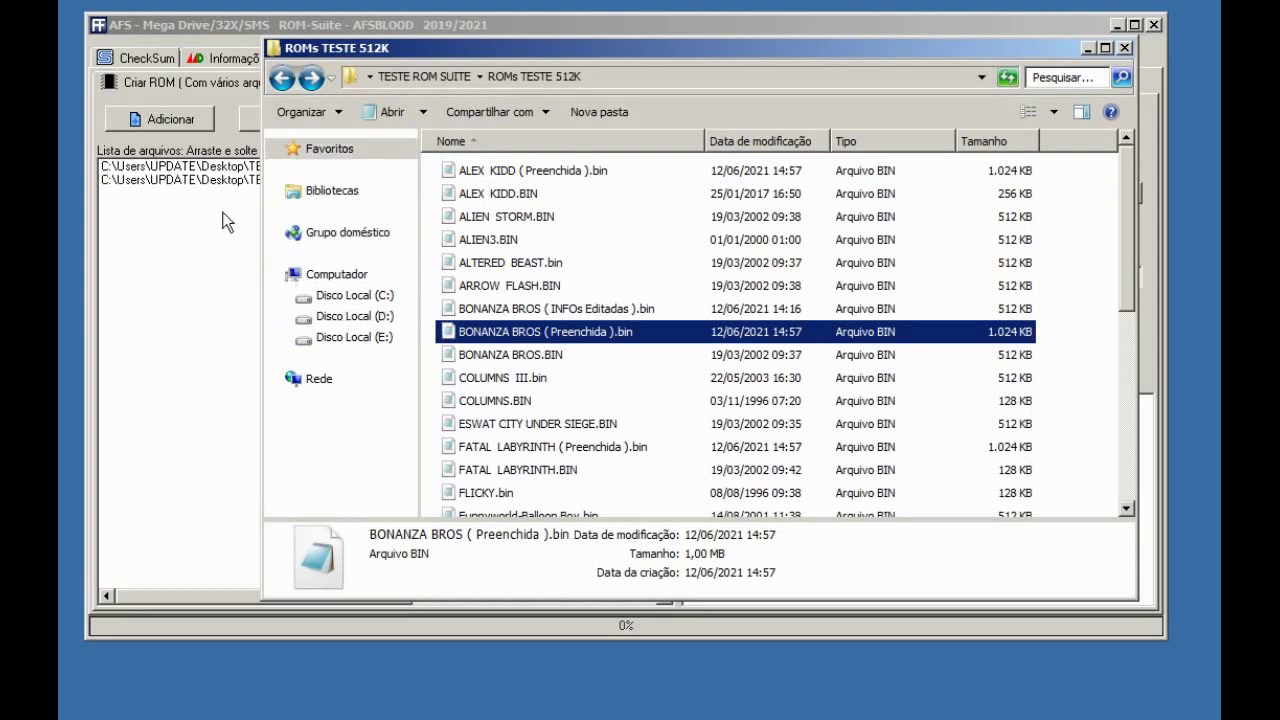
click(558, 449)
drag(585, 447, 212, 203)
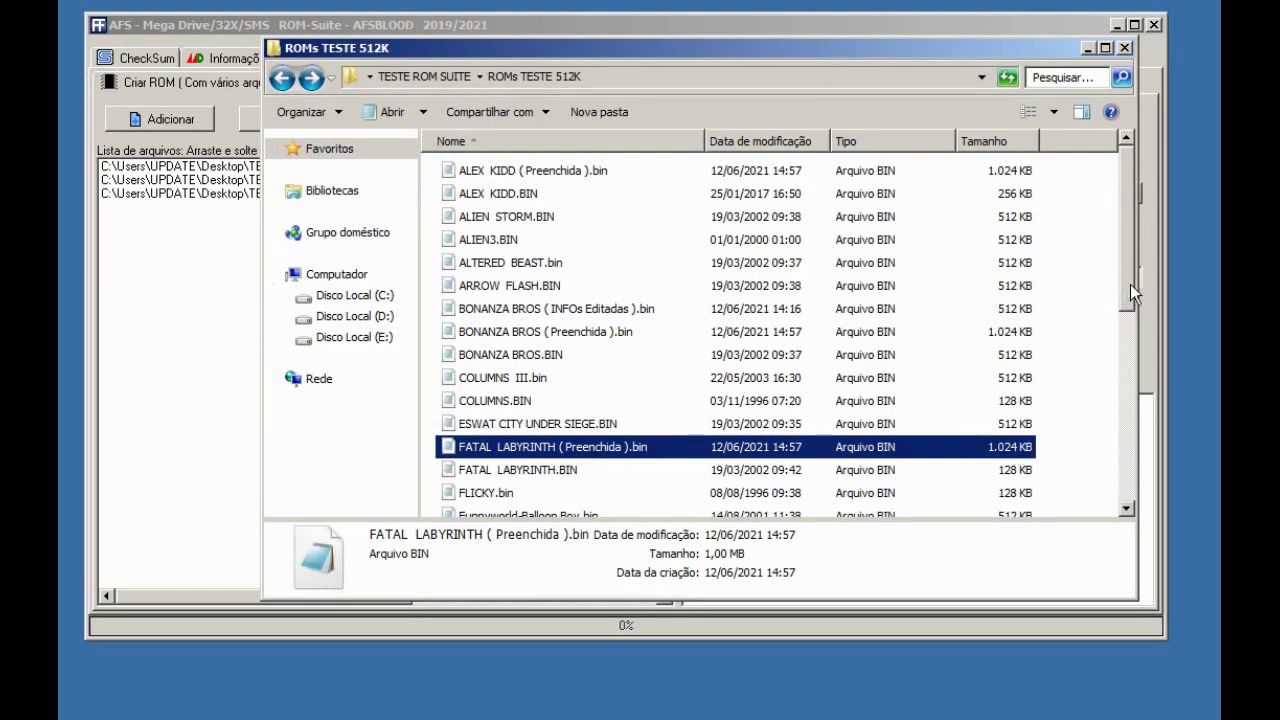
scroll(1129, 300, down, 2)
drag(516, 415, 163, 238)
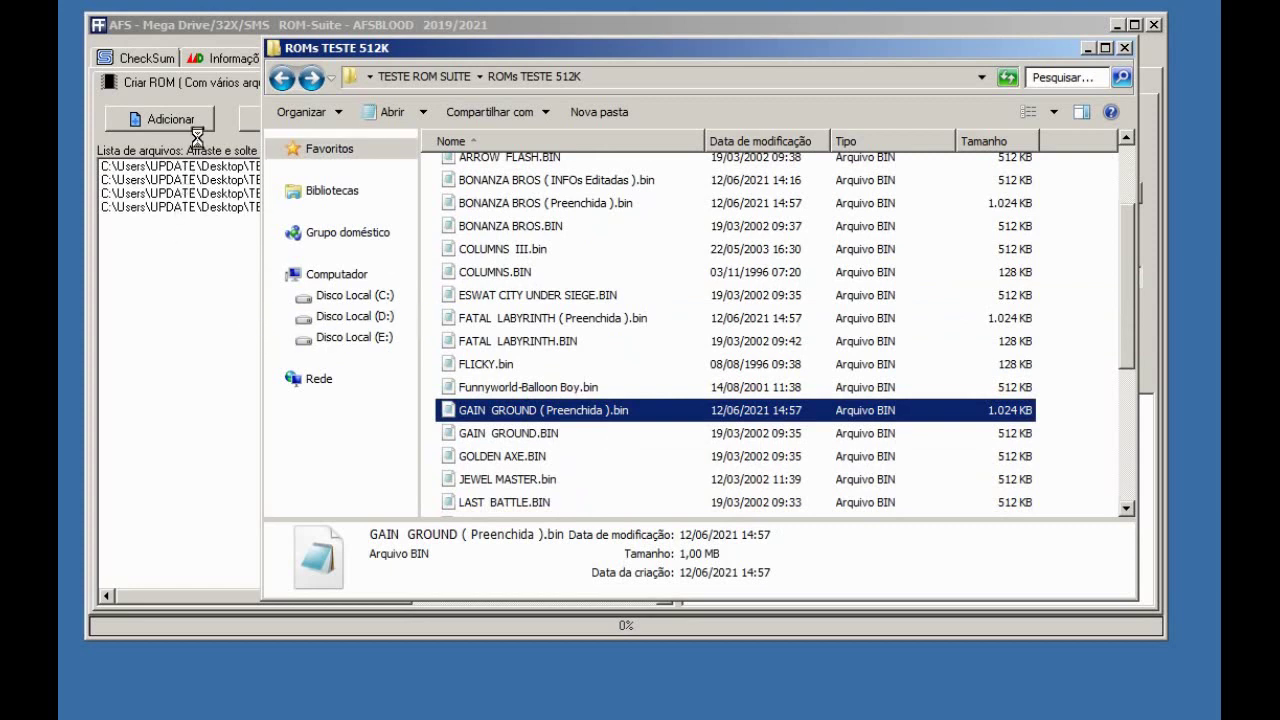
click(227, 41)
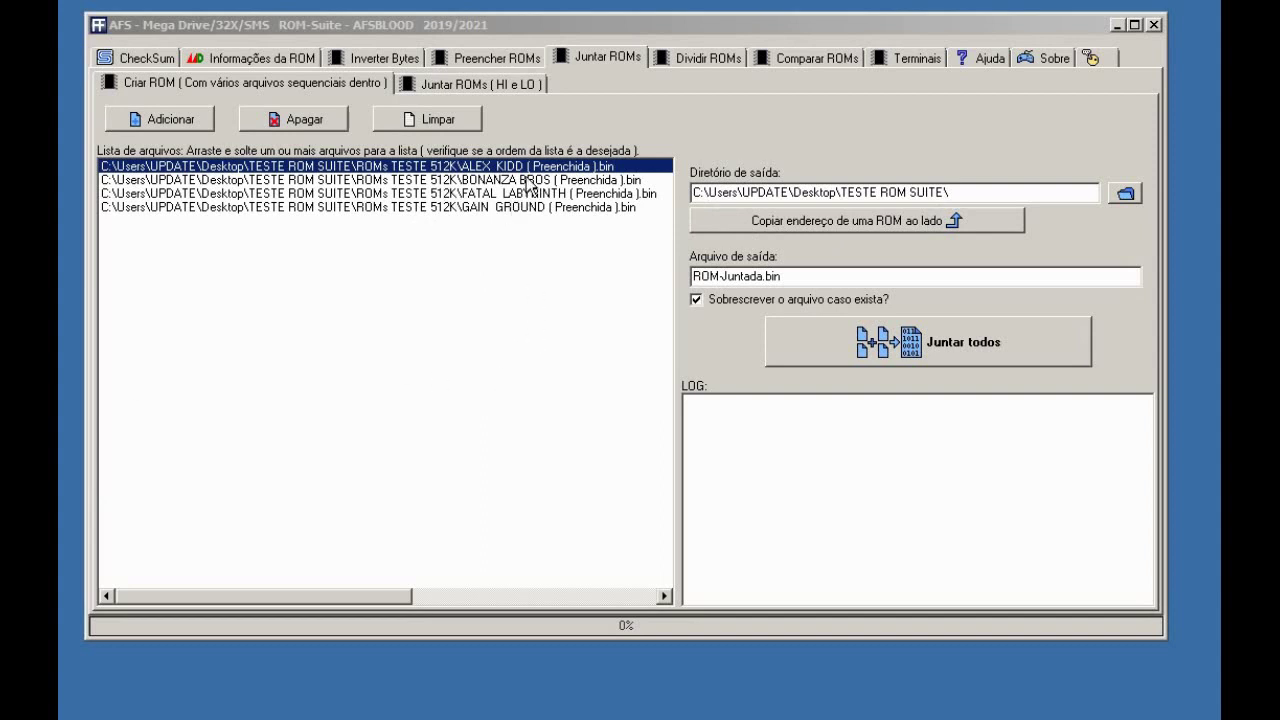
Review the order of the four ( Preenchida ) ROMs in the joining list
click(484, 182)
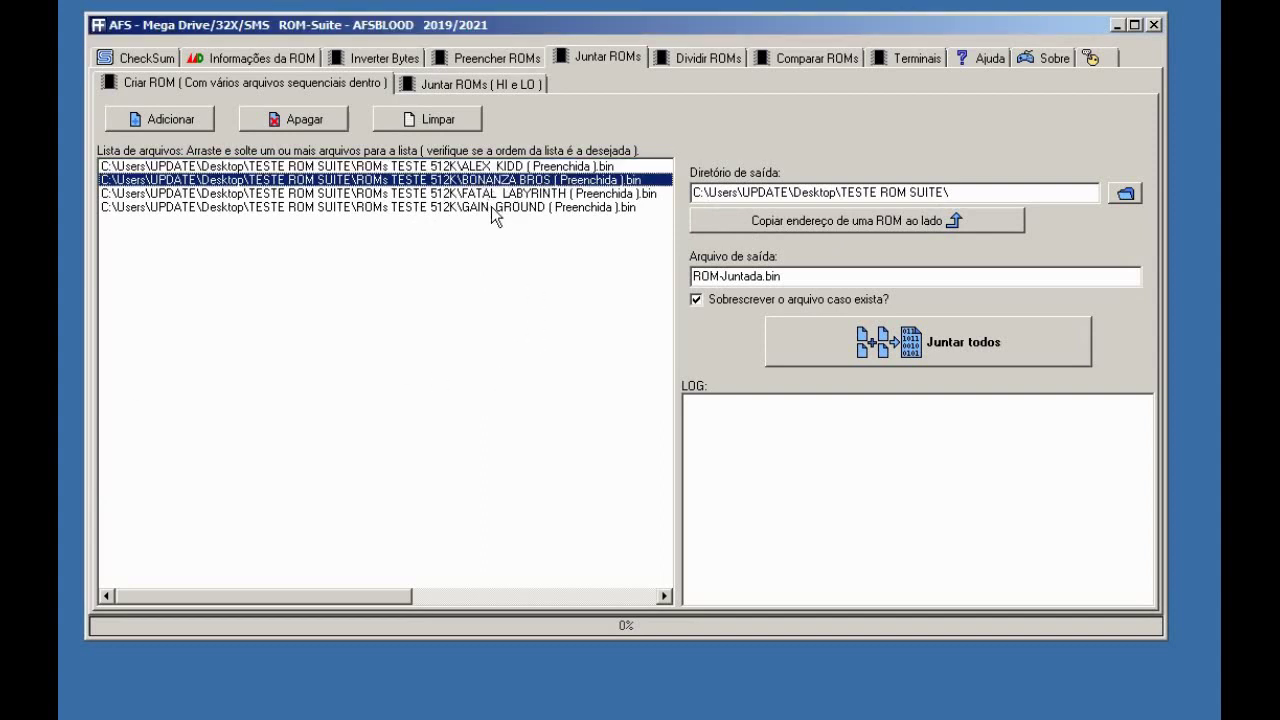
click(489, 207)
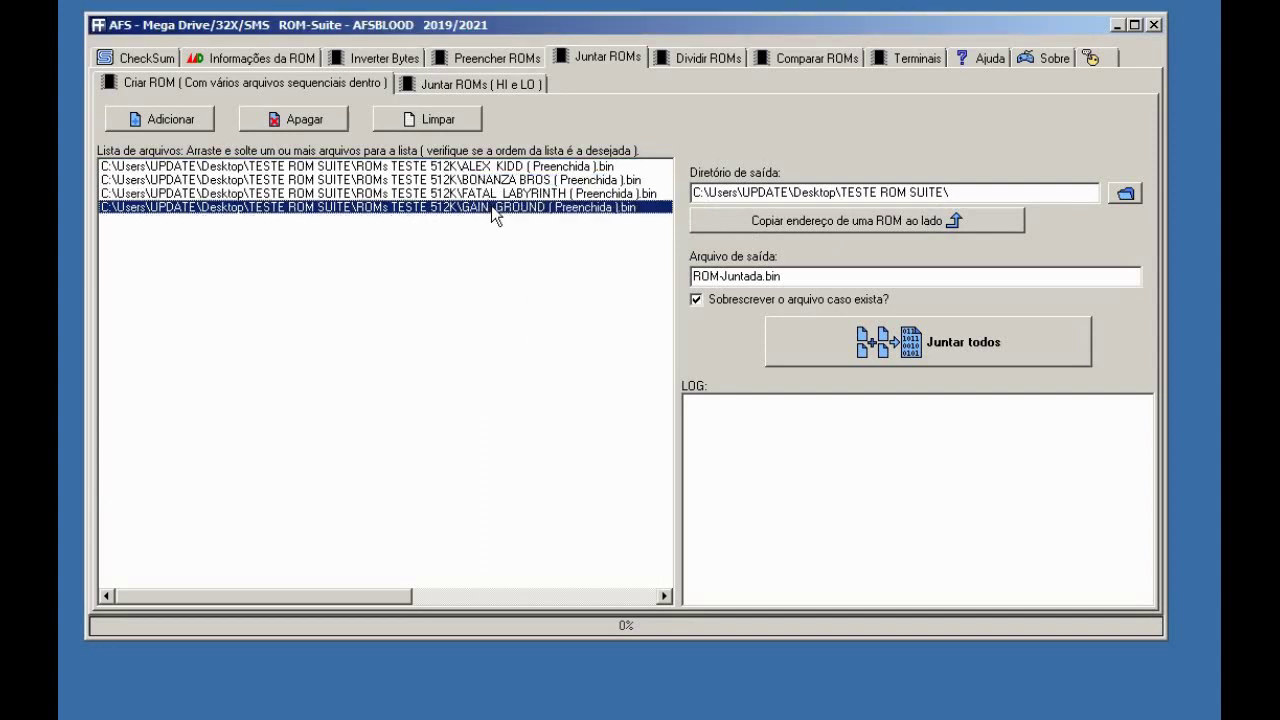
click(445, 168)
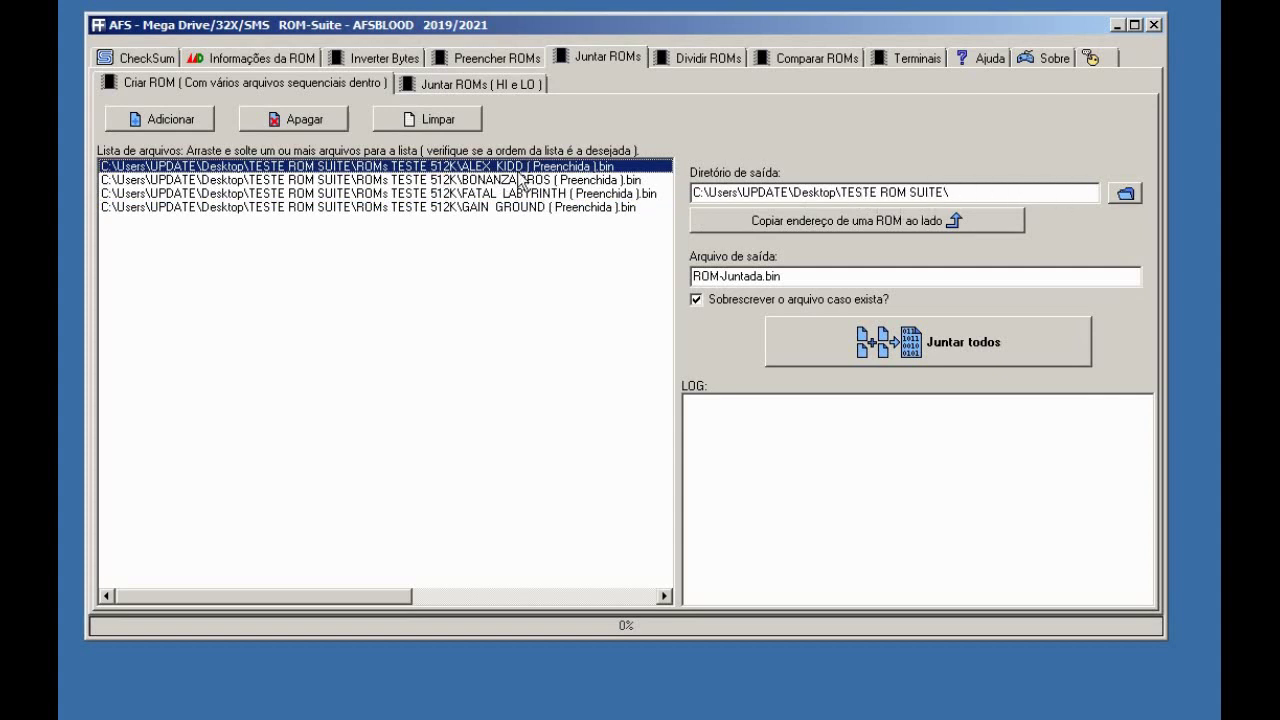
click(484, 180)
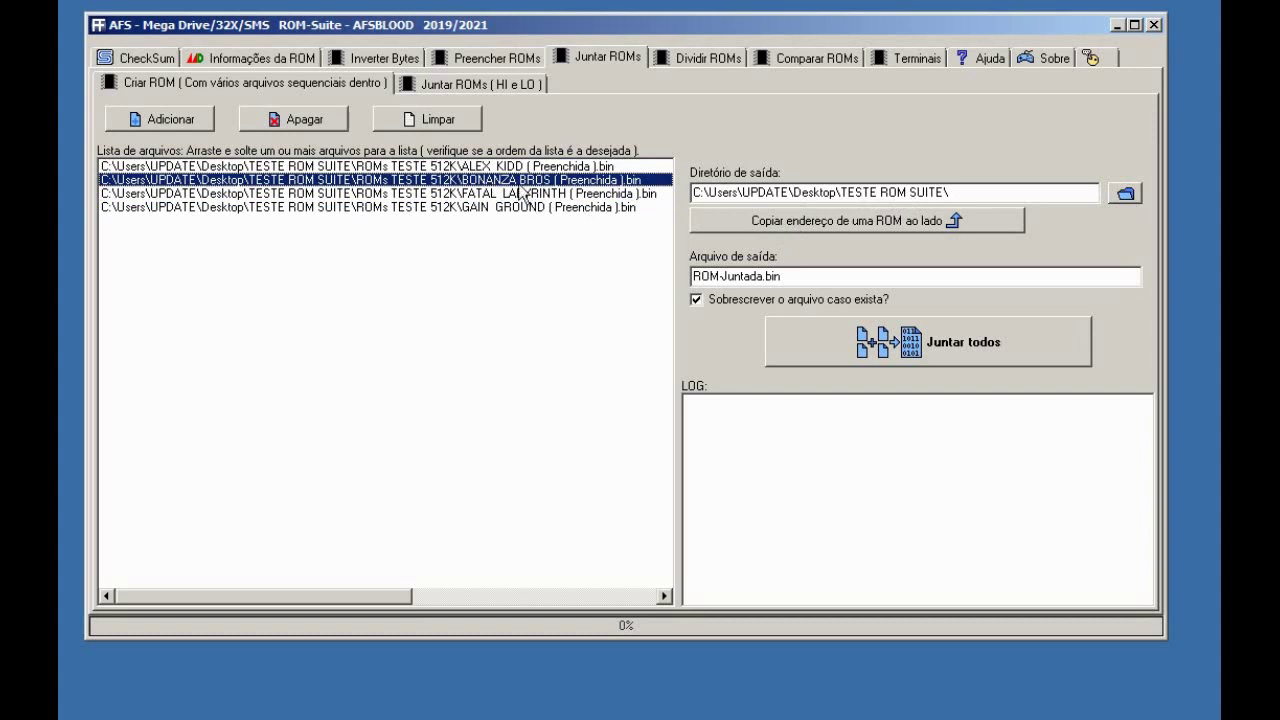
Set the output directory to the listed ROMs' own folder, keep ROM-Juntada.bin as output name, and disable overwriting of an existing file
click(787, 226)
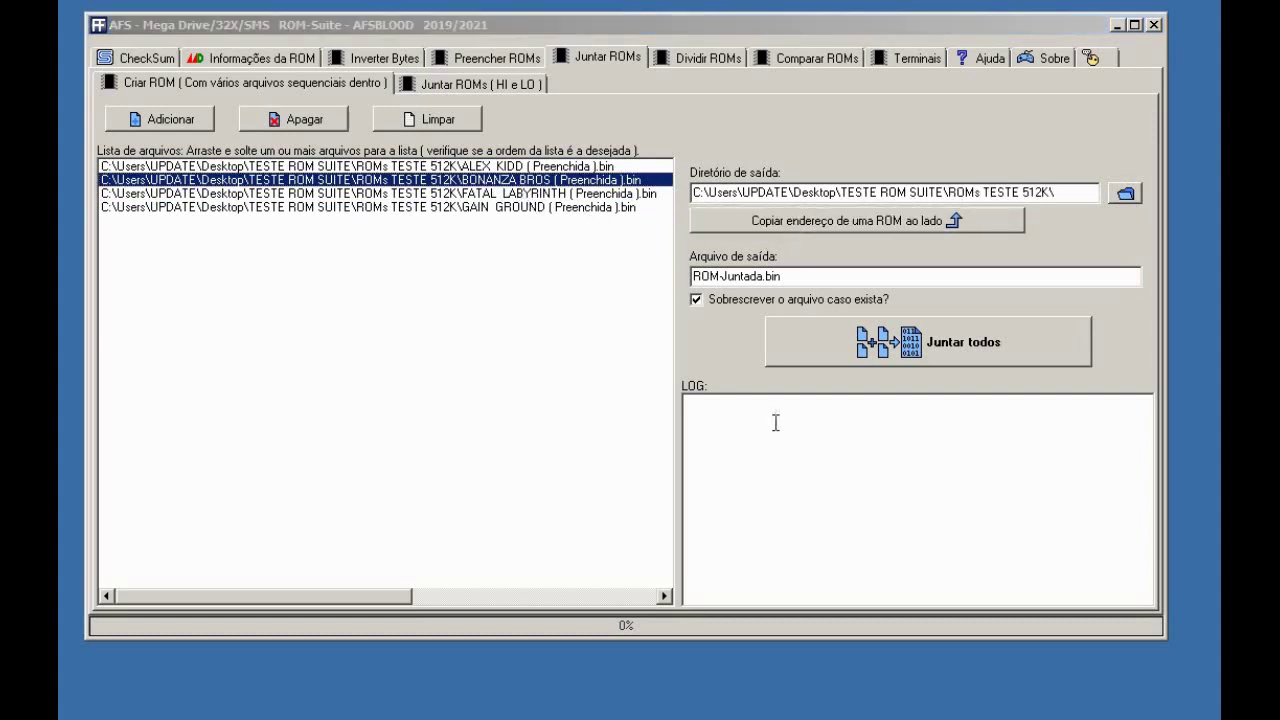
click(802, 277)
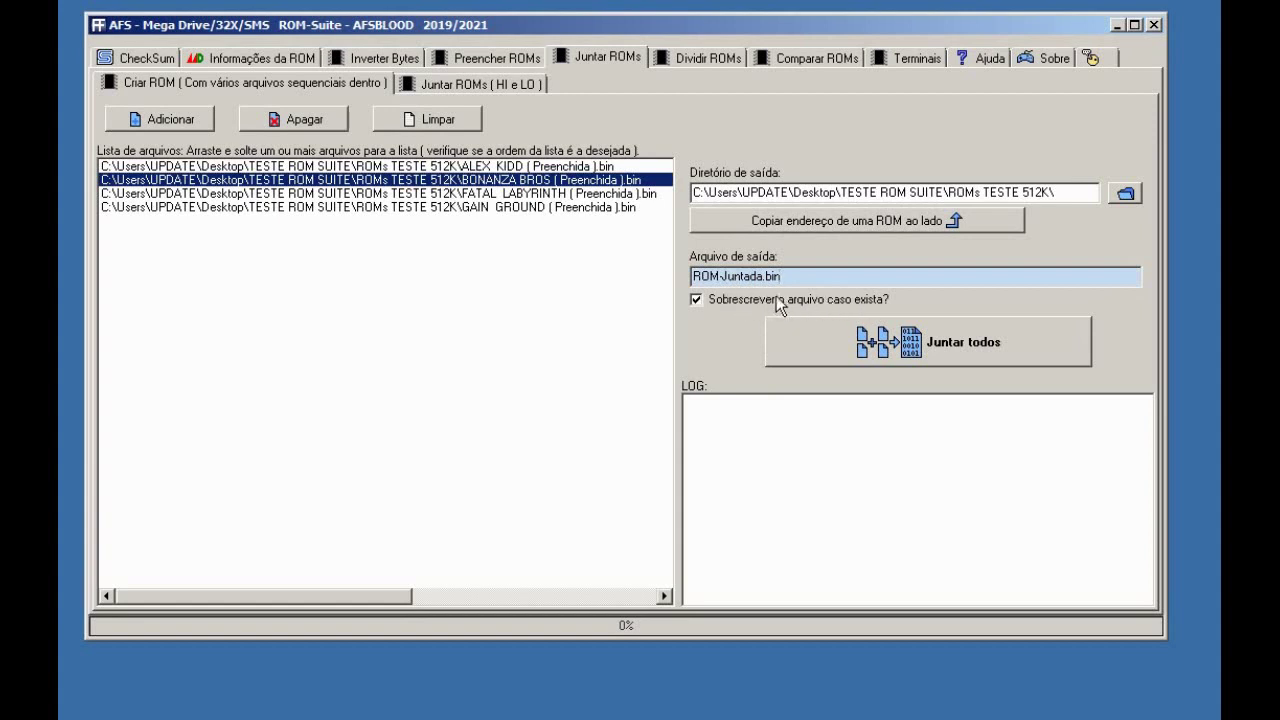
click(695, 300)
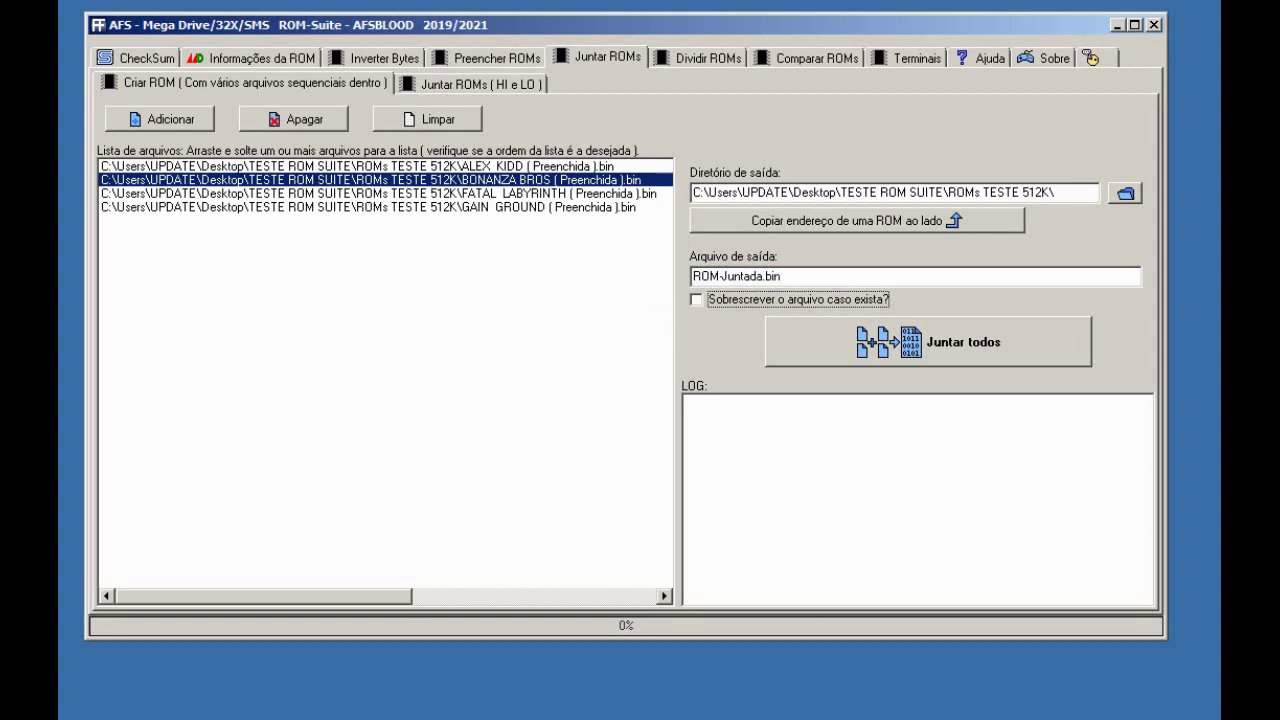
Join all listed ROMs into ROM-Juntada.bin and dismiss the save message
click(928, 342)
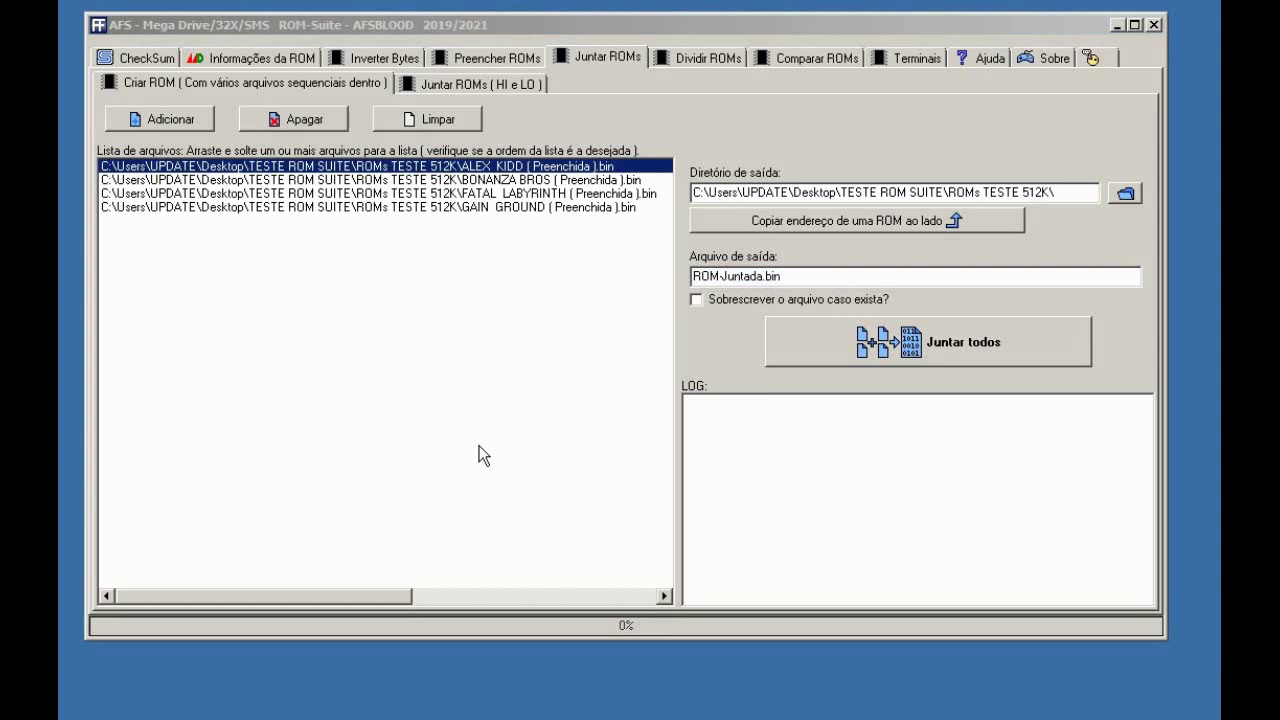
click(897, 340)
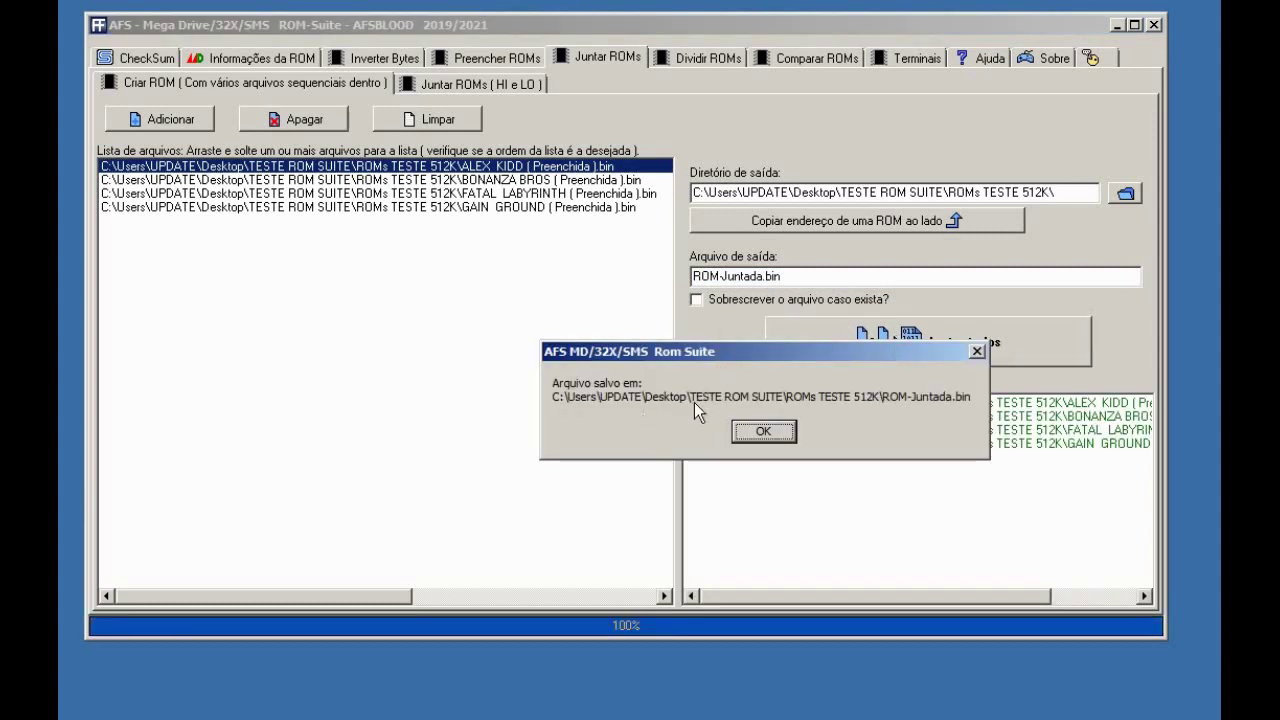
drag(800, 351, 595, 245)
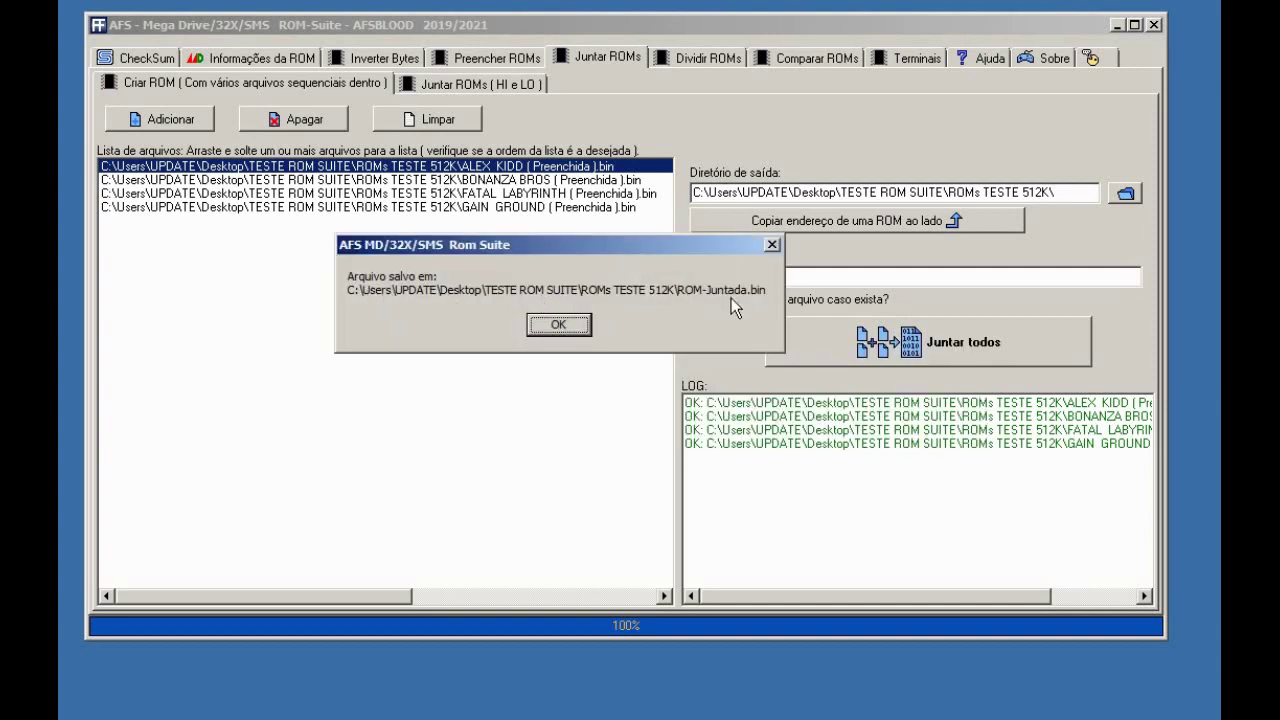
click(566, 325)
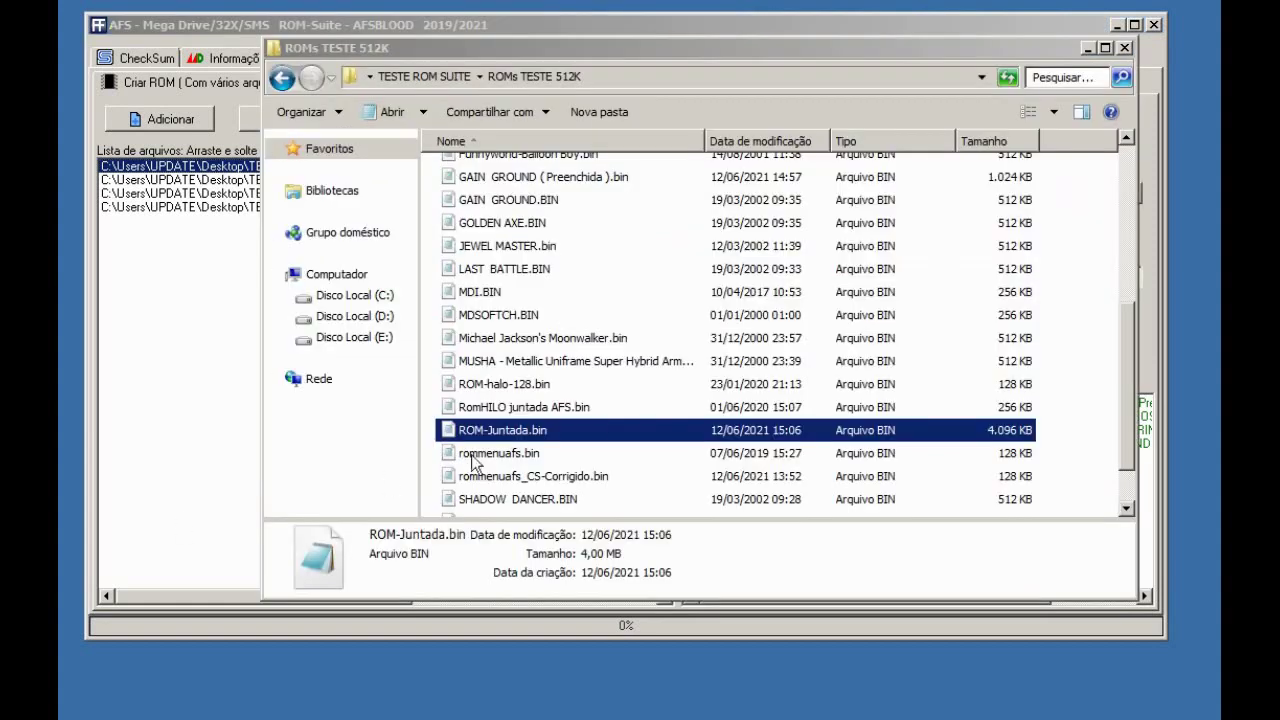
Check the size of ROM-Juntada.bin in the ROMs TESTE 512K folder and return to AFS ROM-Suite
click(511, 413)
click(527, 432)
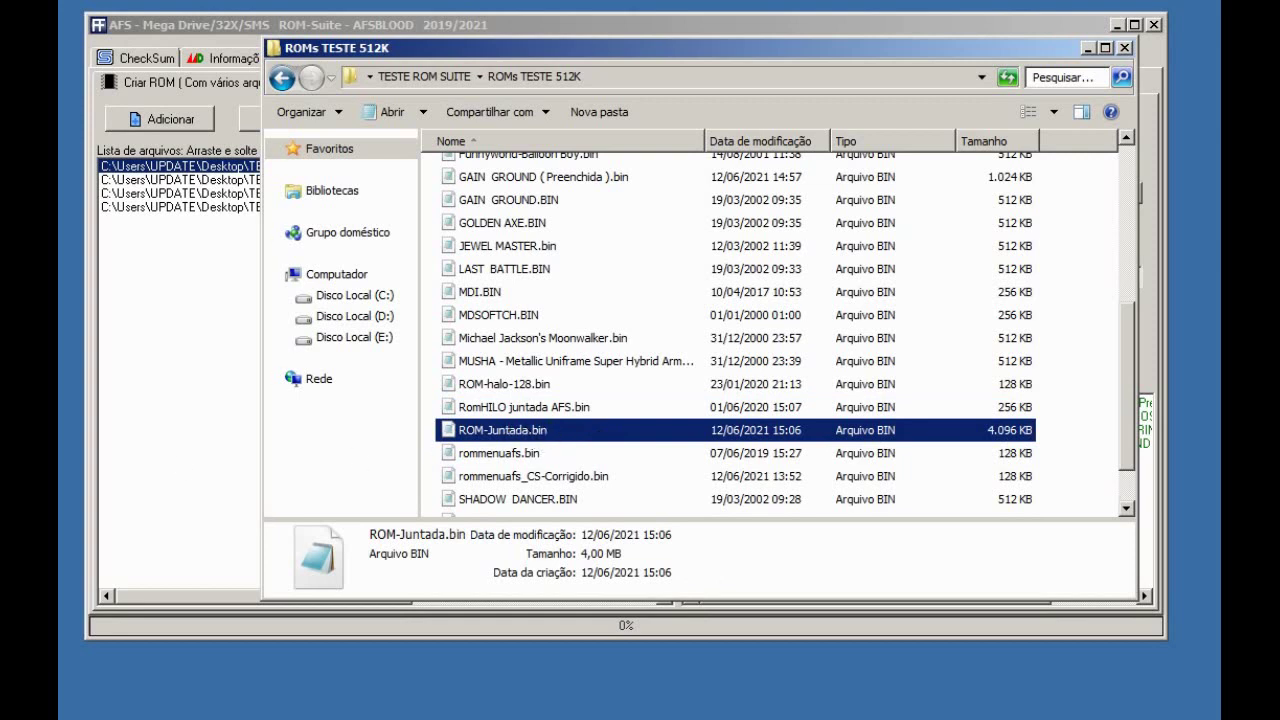
key(alt+Tab)
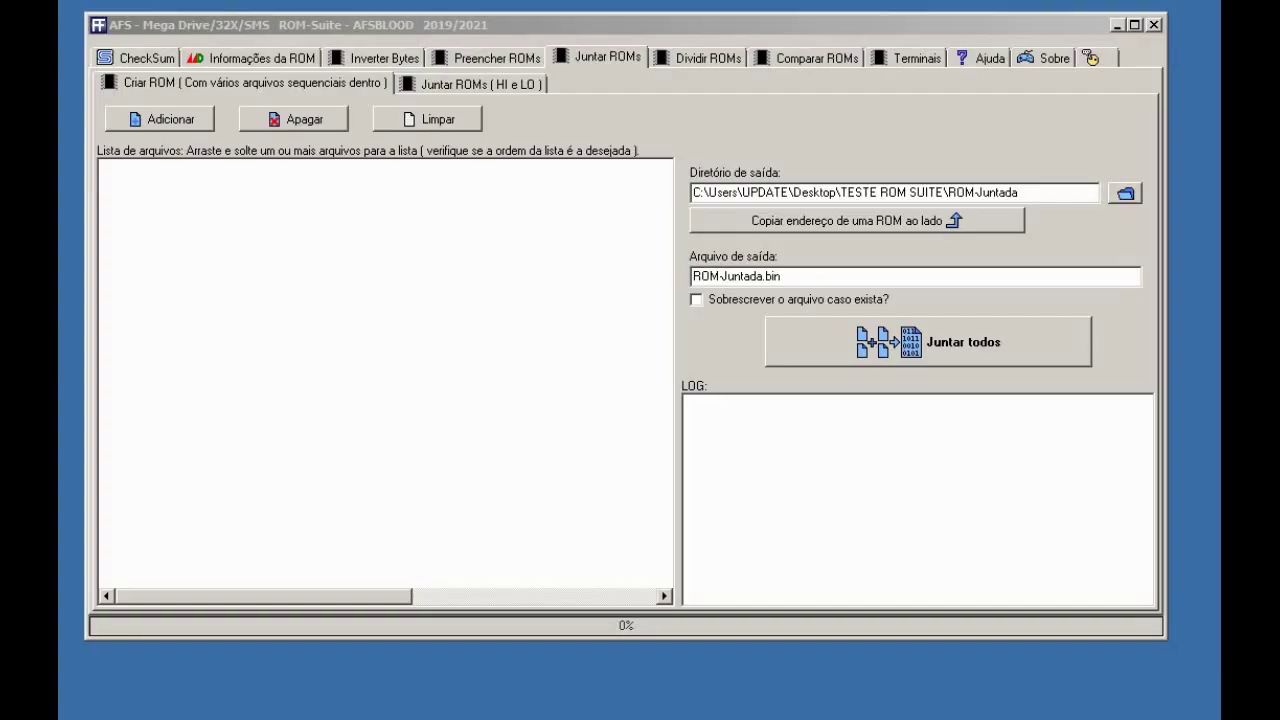
In the HI and LO joining tool, load ROM HI.bin and ROM LO.bin from TESTE HILO, join them, and dismiss the save message
click(480, 85)
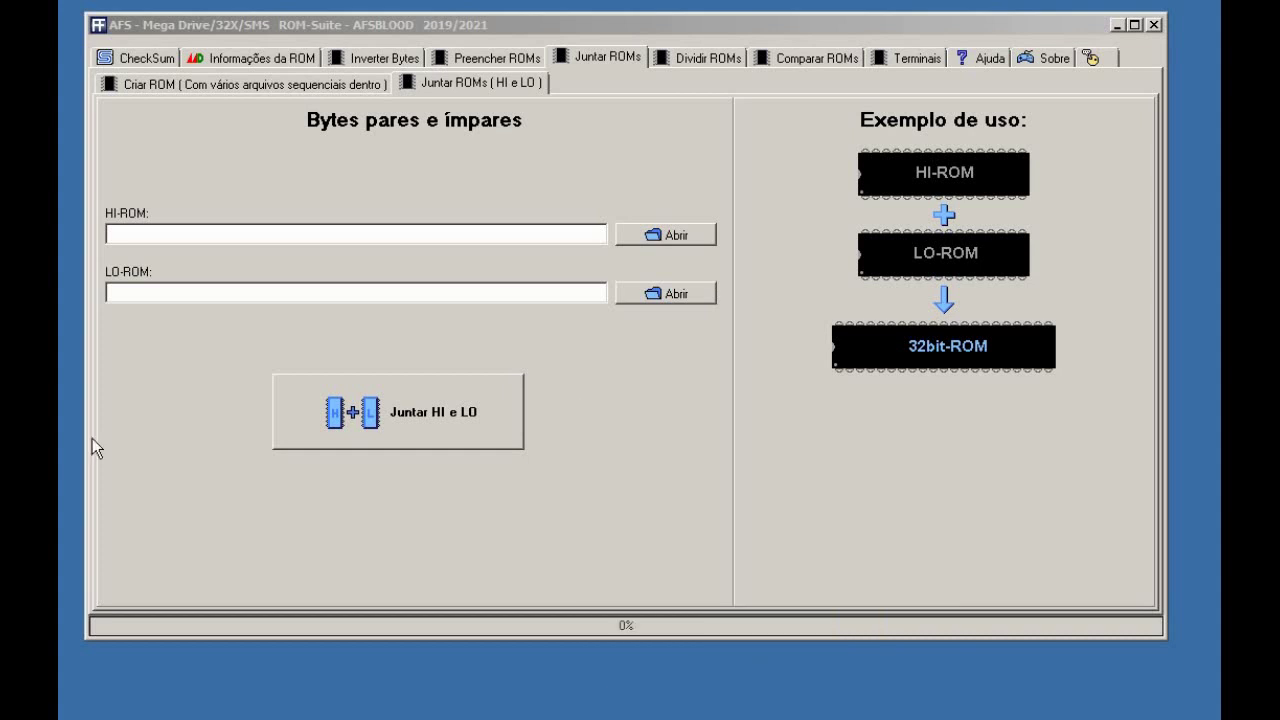
click(640, 233)
click(280, 258)
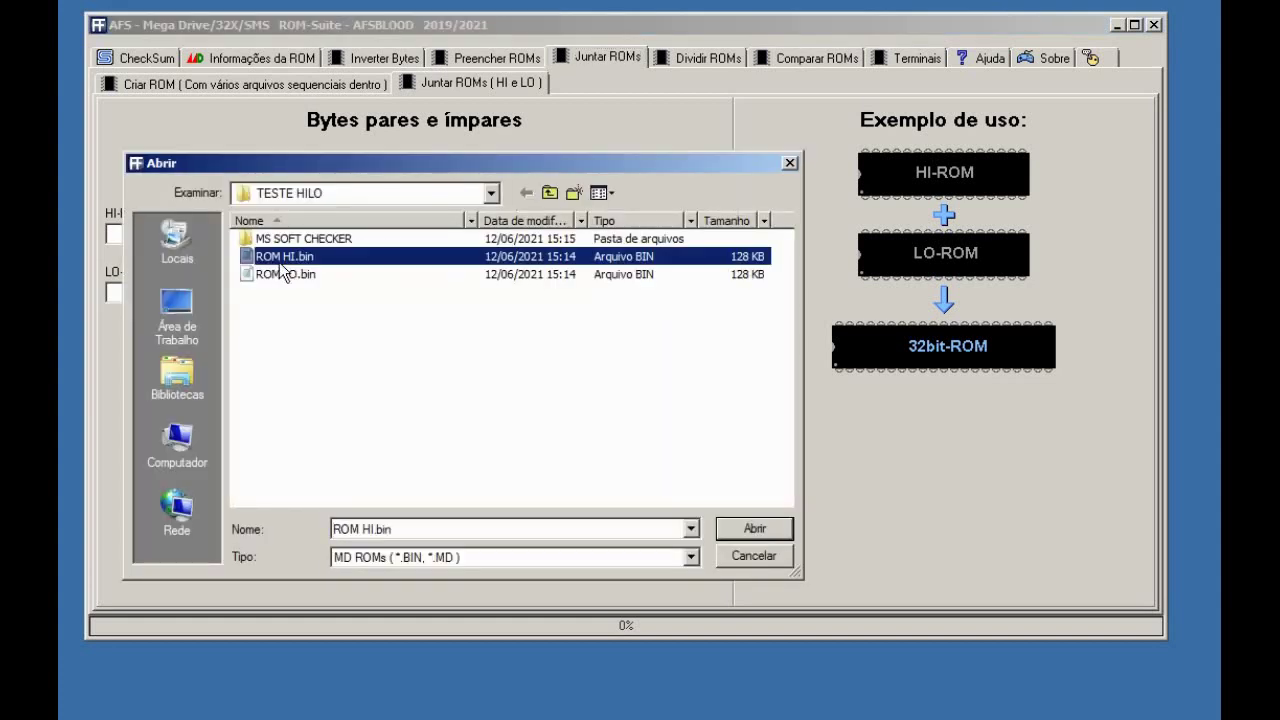
click(735, 529)
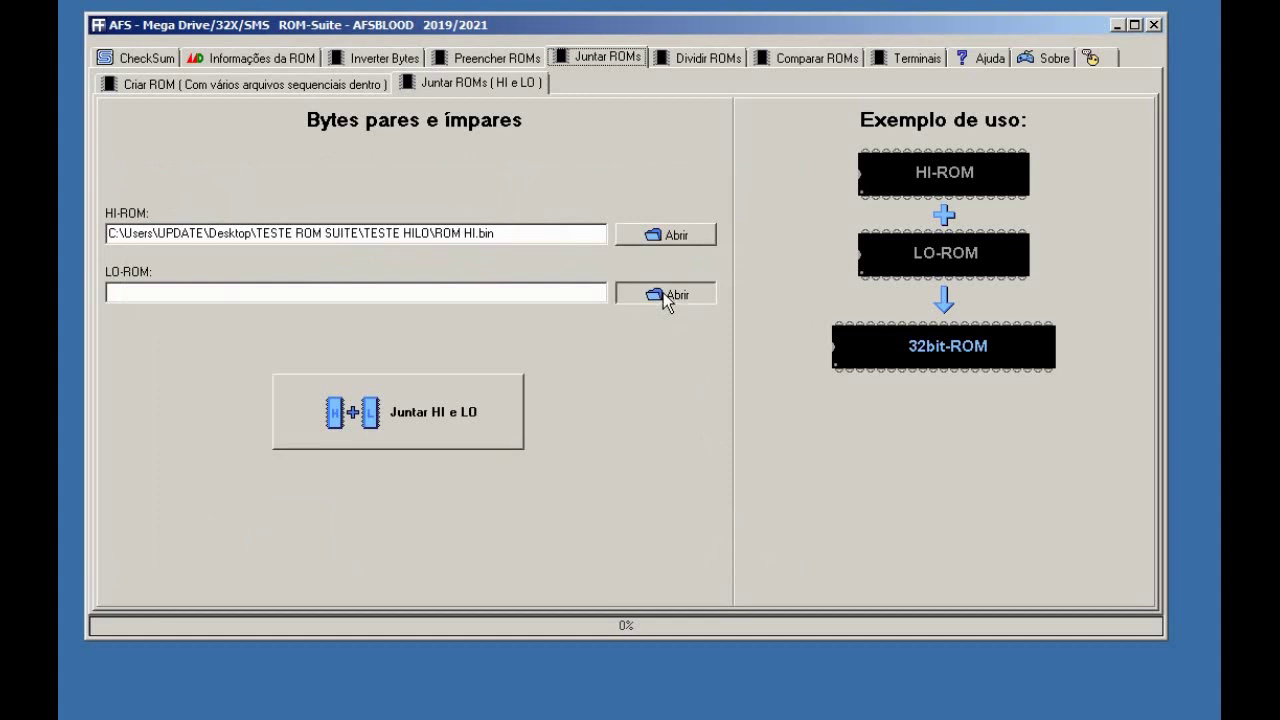
click(645, 291)
click(285, 274)
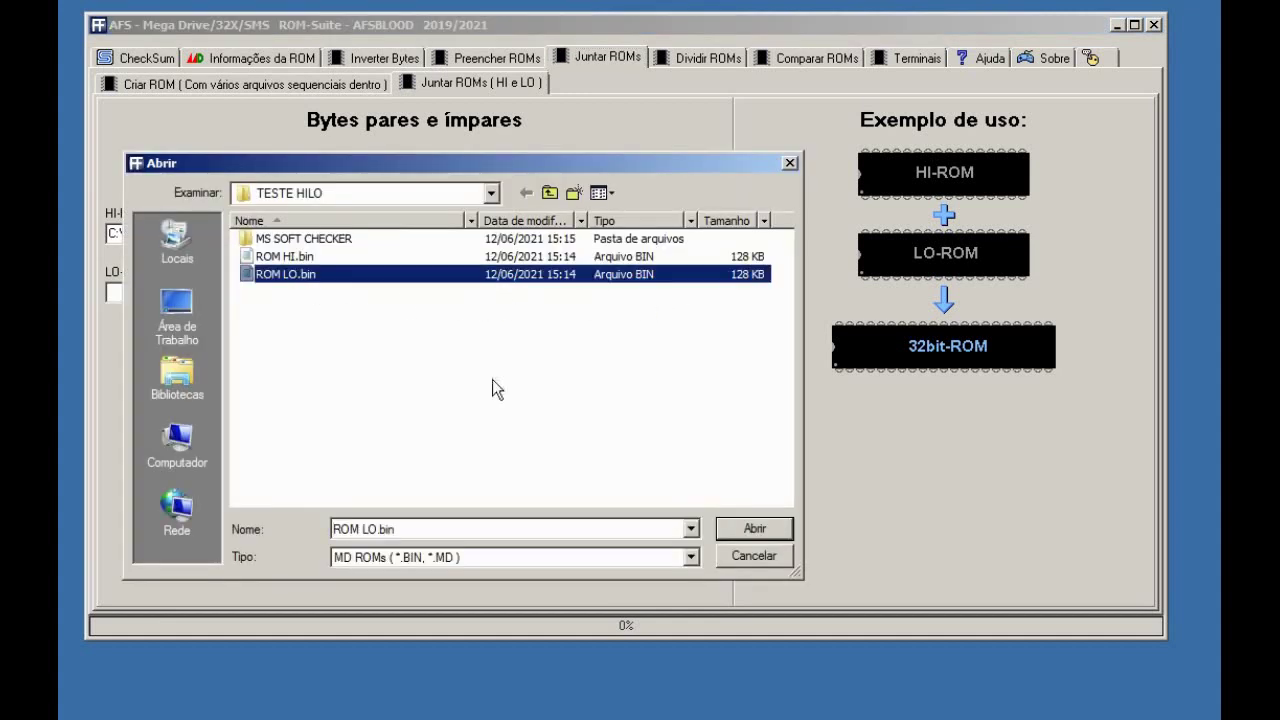
click(752, 528)
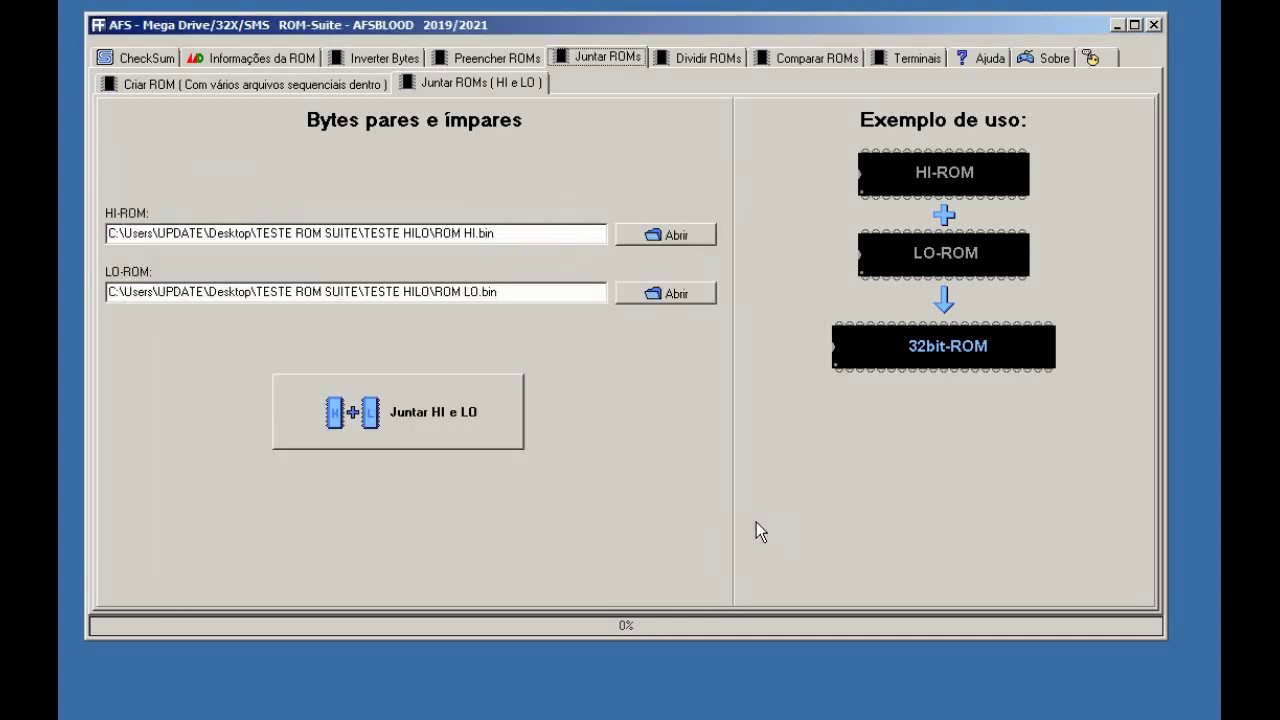
click(445, 416)
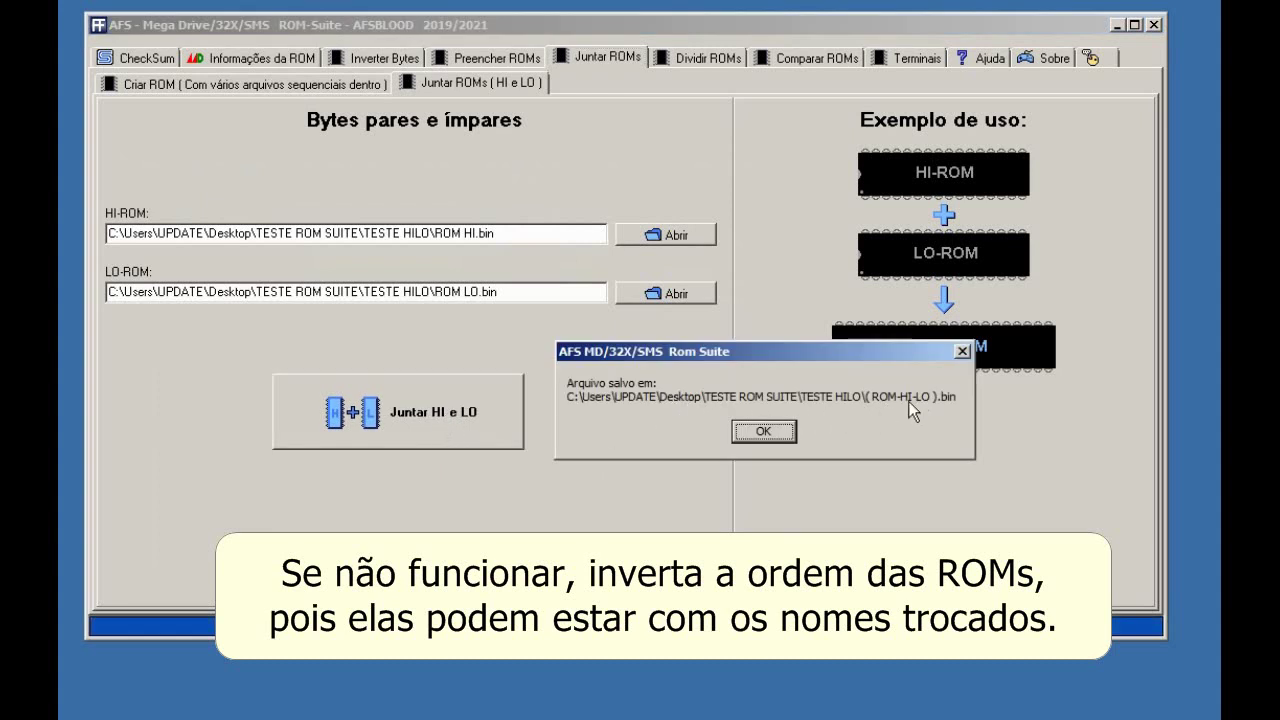
click(760, 432)
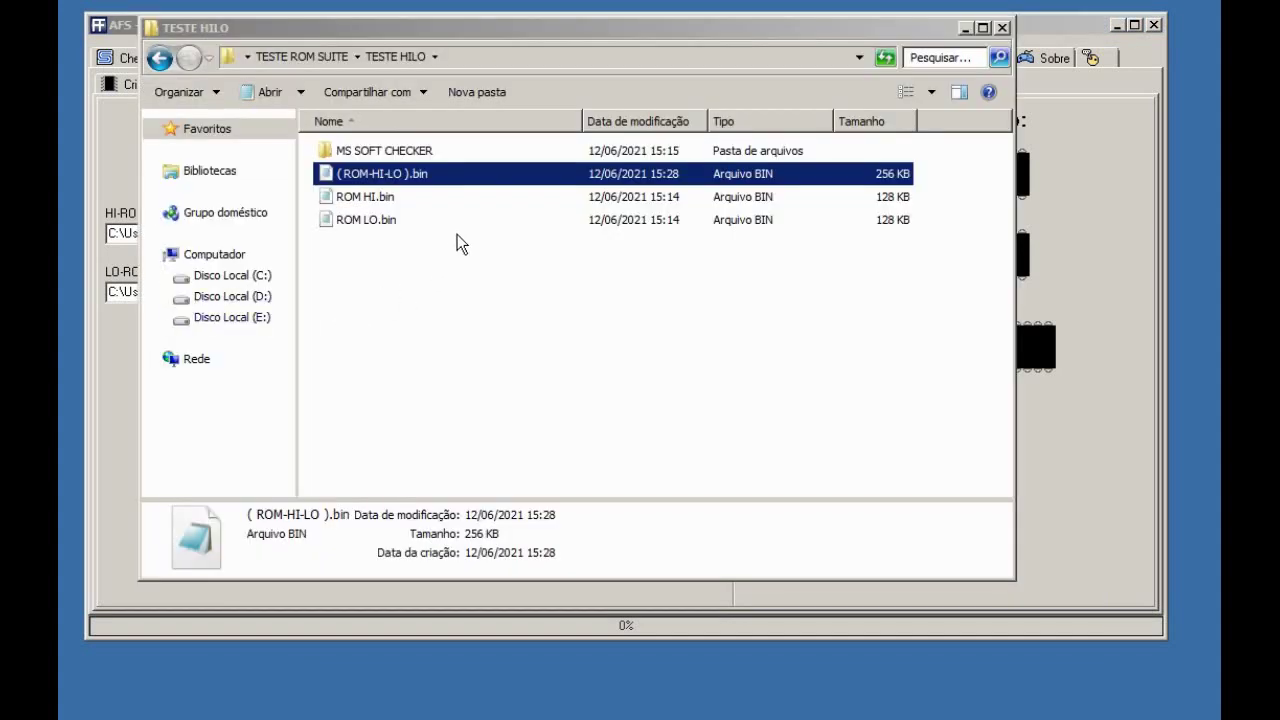
Compare the sizes of ROM HI.bin, ROM LO.bin and ( ROM-HI-LO ).bin in the TESTE HILO folder
click(368, 196)
click(380, 219)
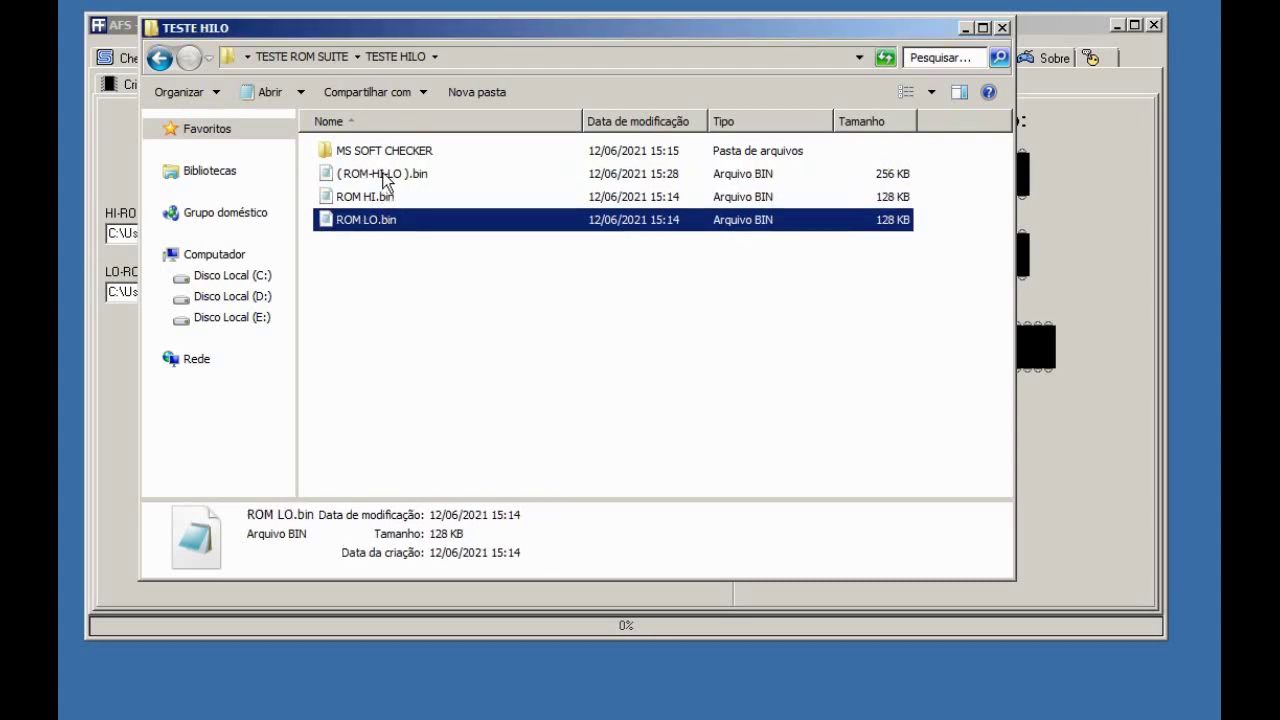
click(385, 174)
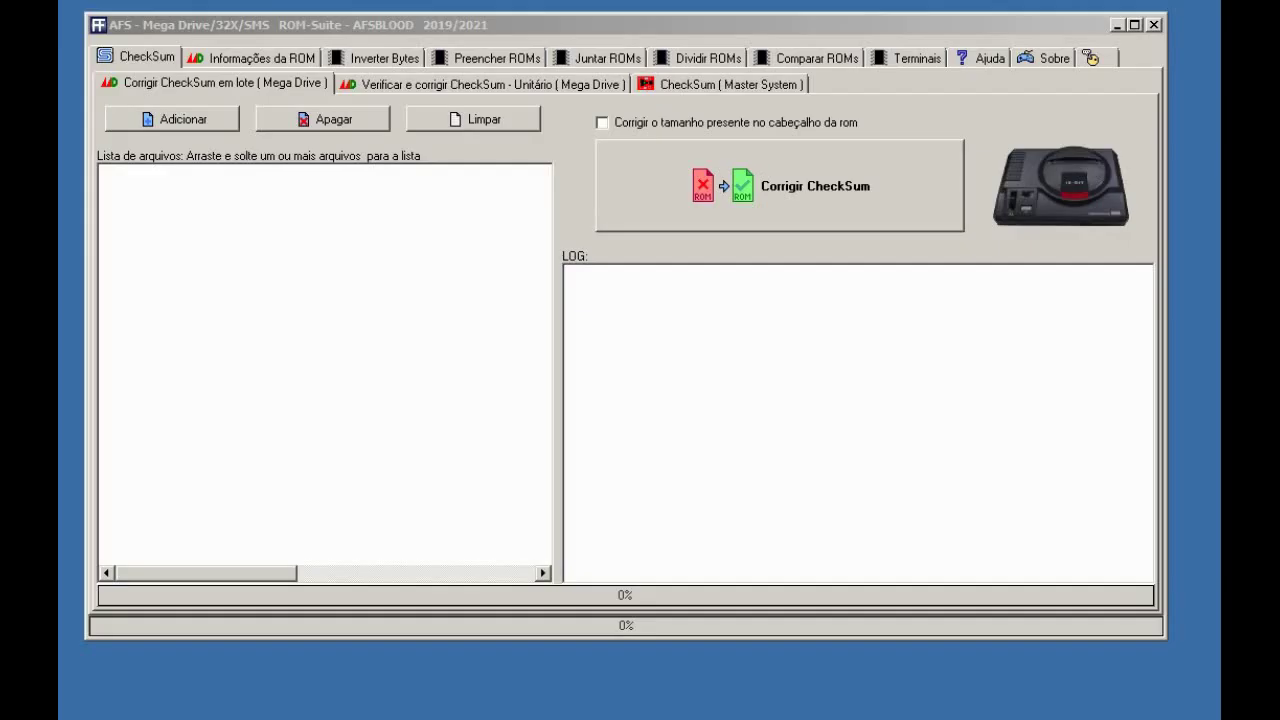
In the simple equal-parts division tool of AFS ROM-Suite, load ROM-Juntada.bin from the TESTE DIVISAO folder
click(686, 58)
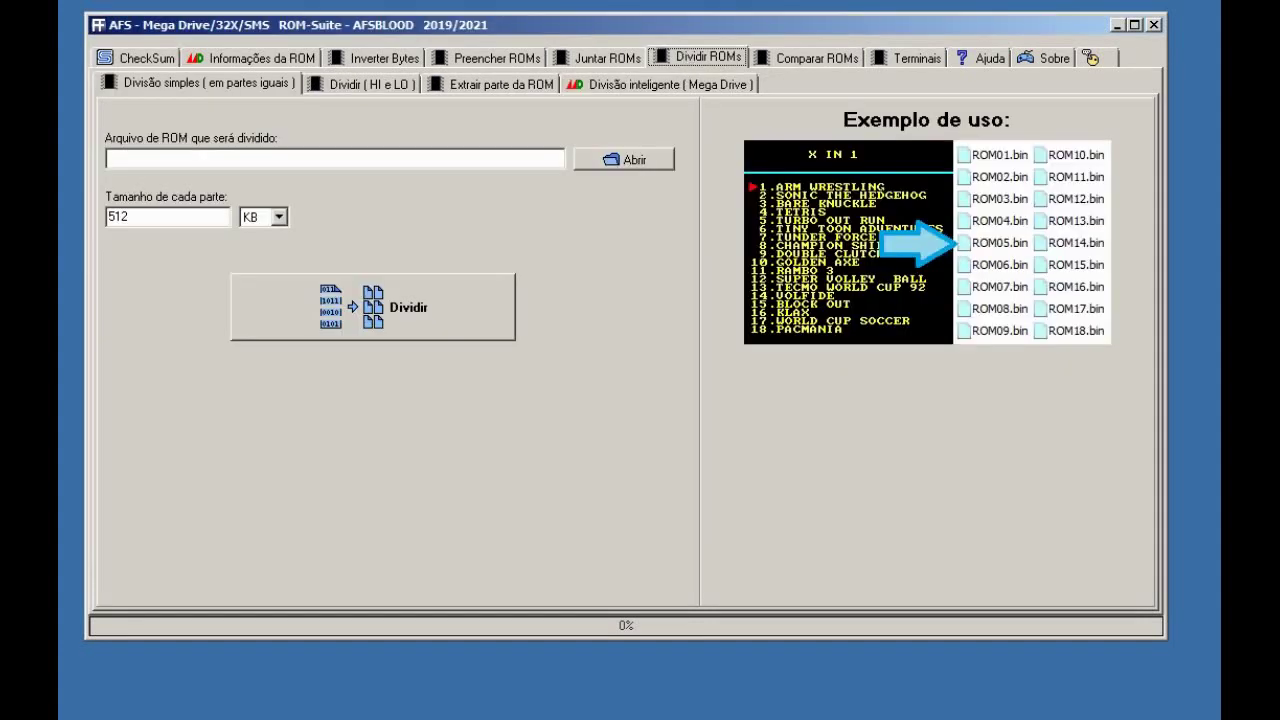
click(300, 159)
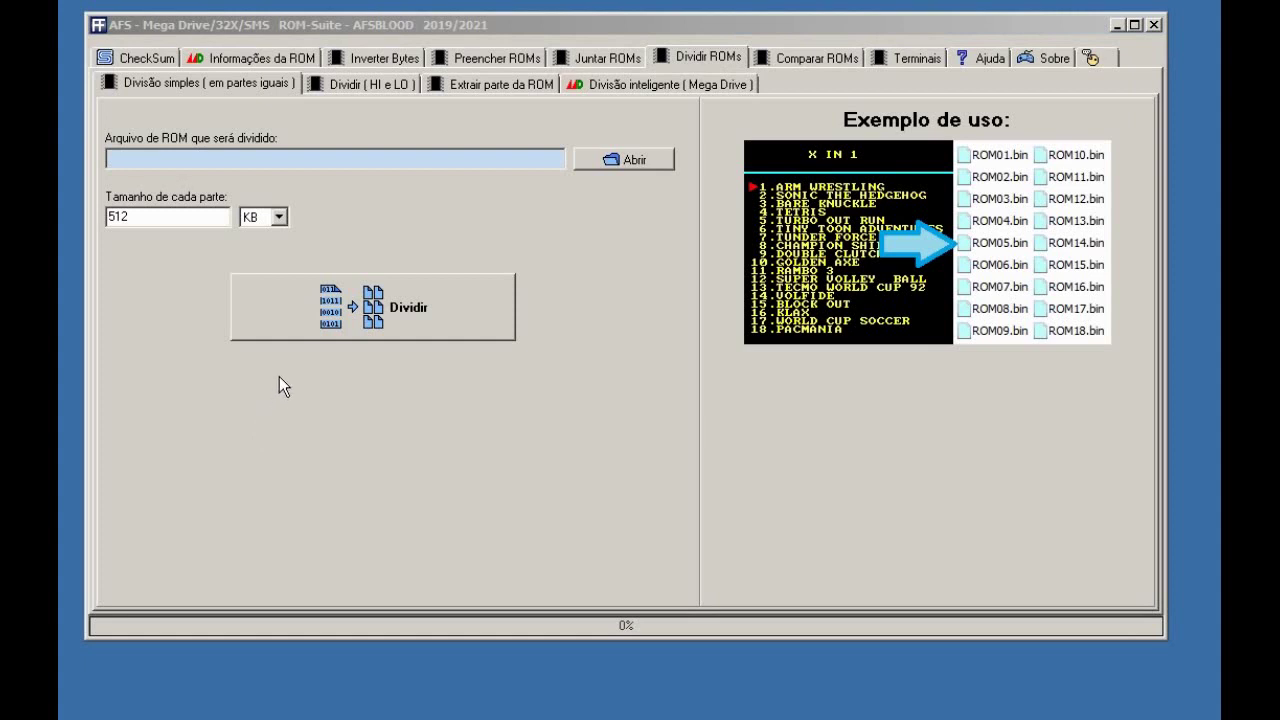
click(607, 160)
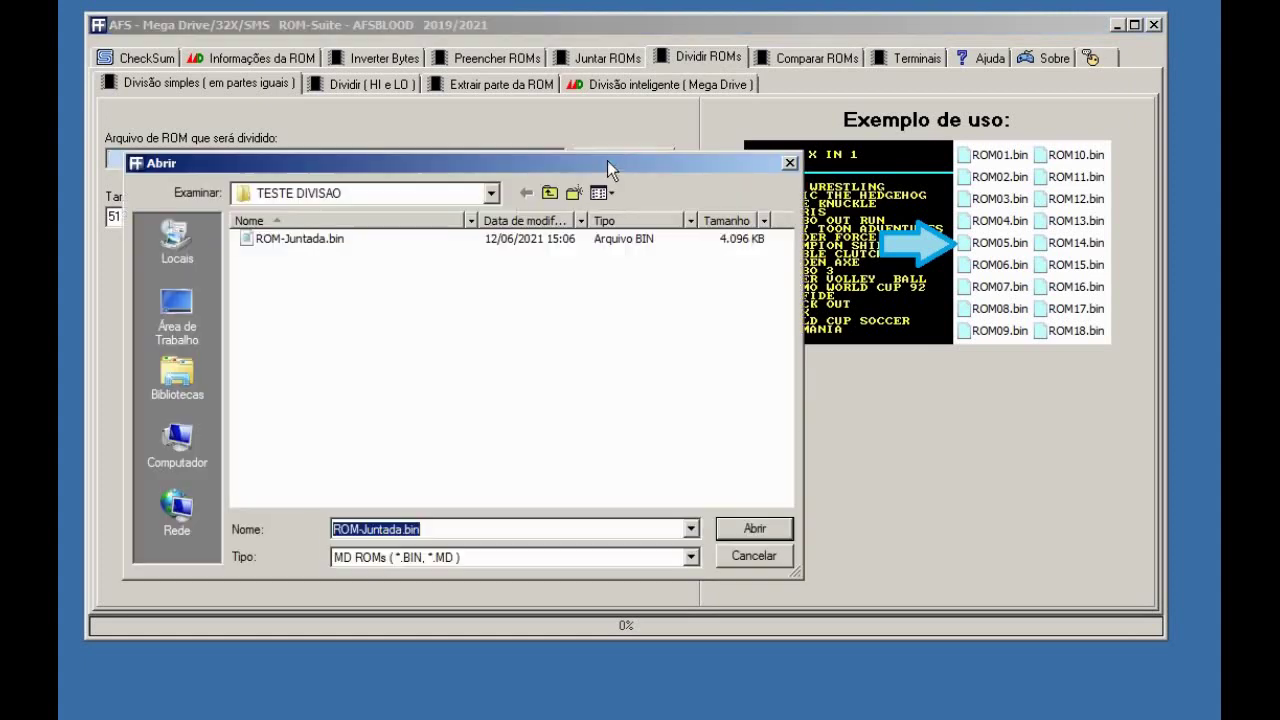
click(327, 242)
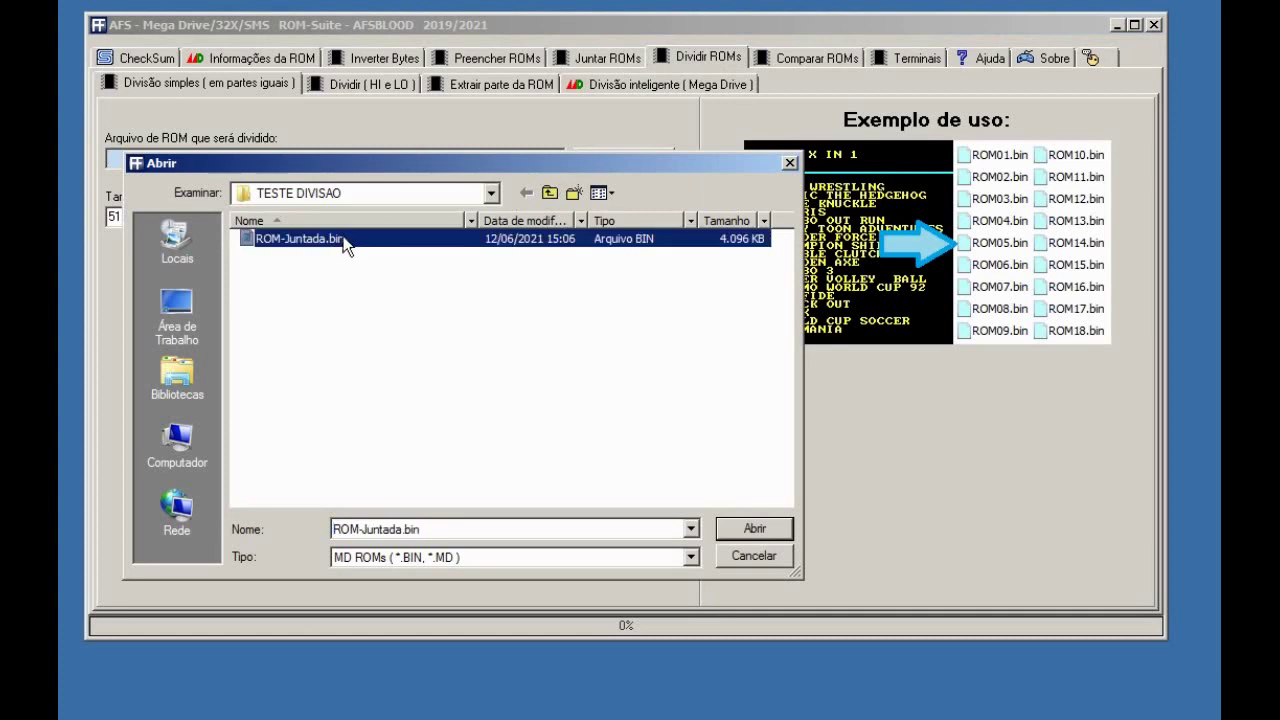
click(754, 530)
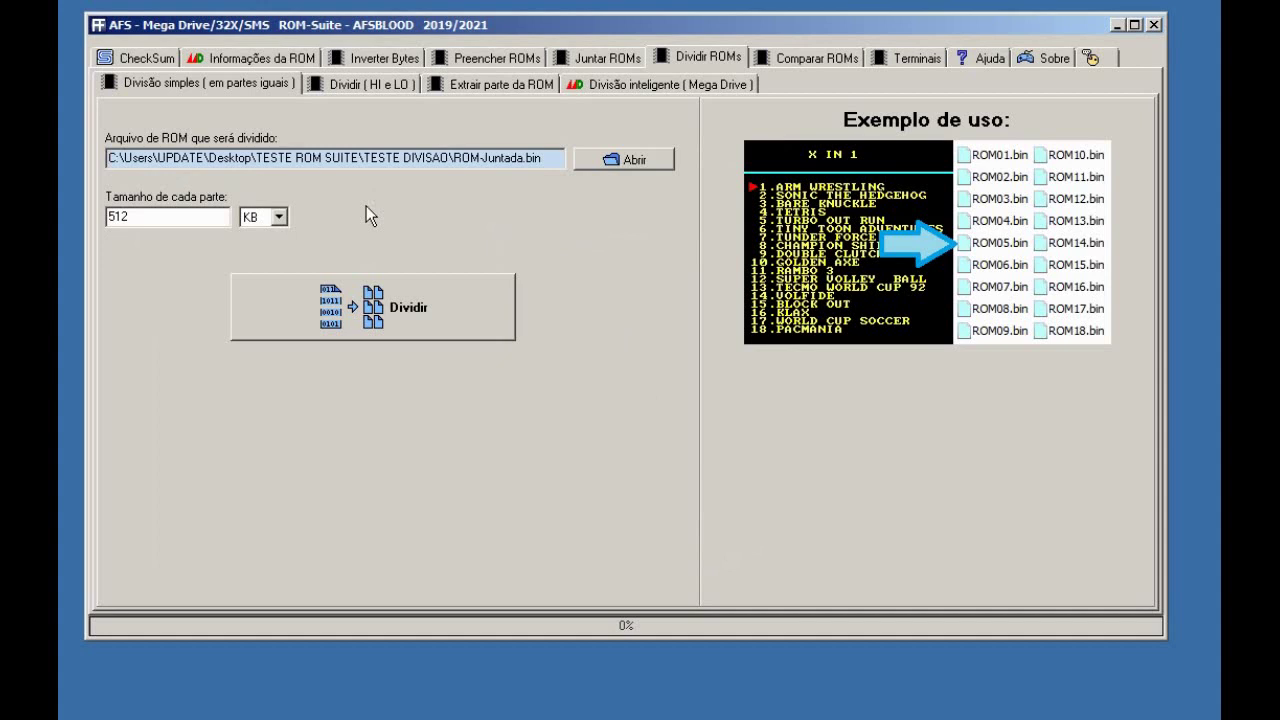
Set the size of each part to 1 MB, divide ROM-Juntada.bin, and dismiss the completion message
double_click(213, 216)
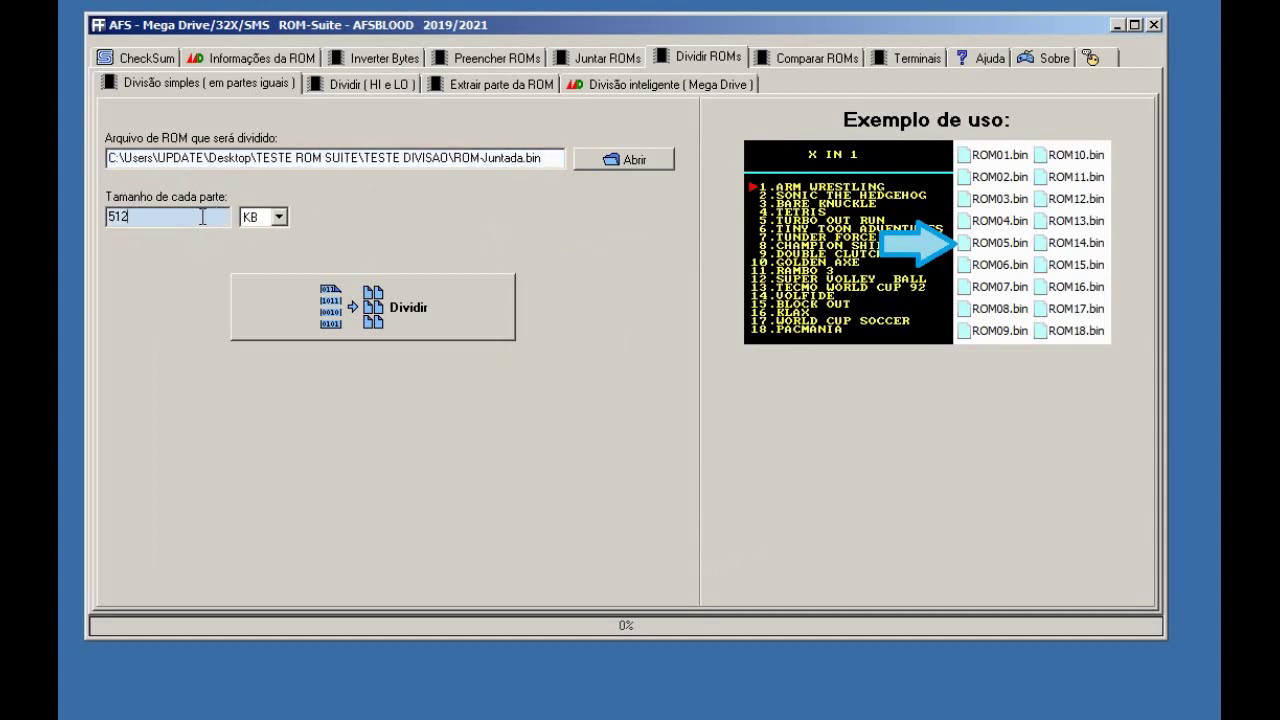
text(1)
click(280, 218)
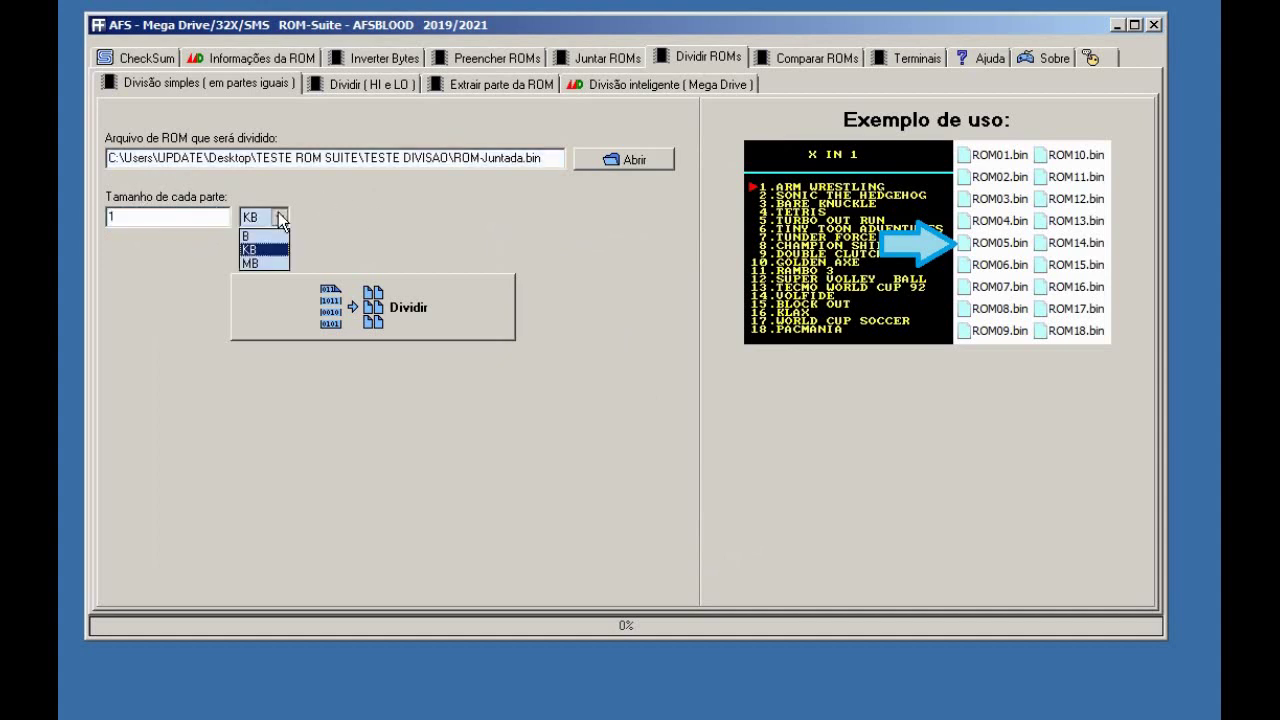
click(260, 259)
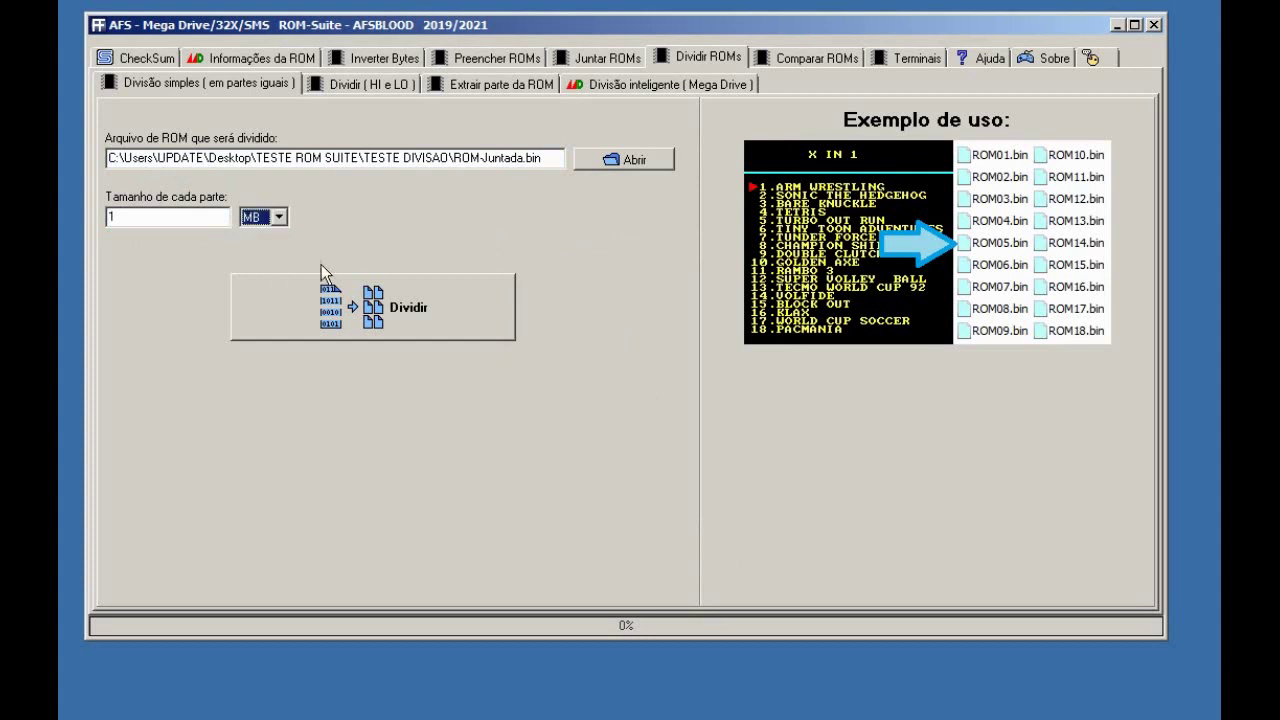
click(373, 310)
drag(559, 359, 394, 276)
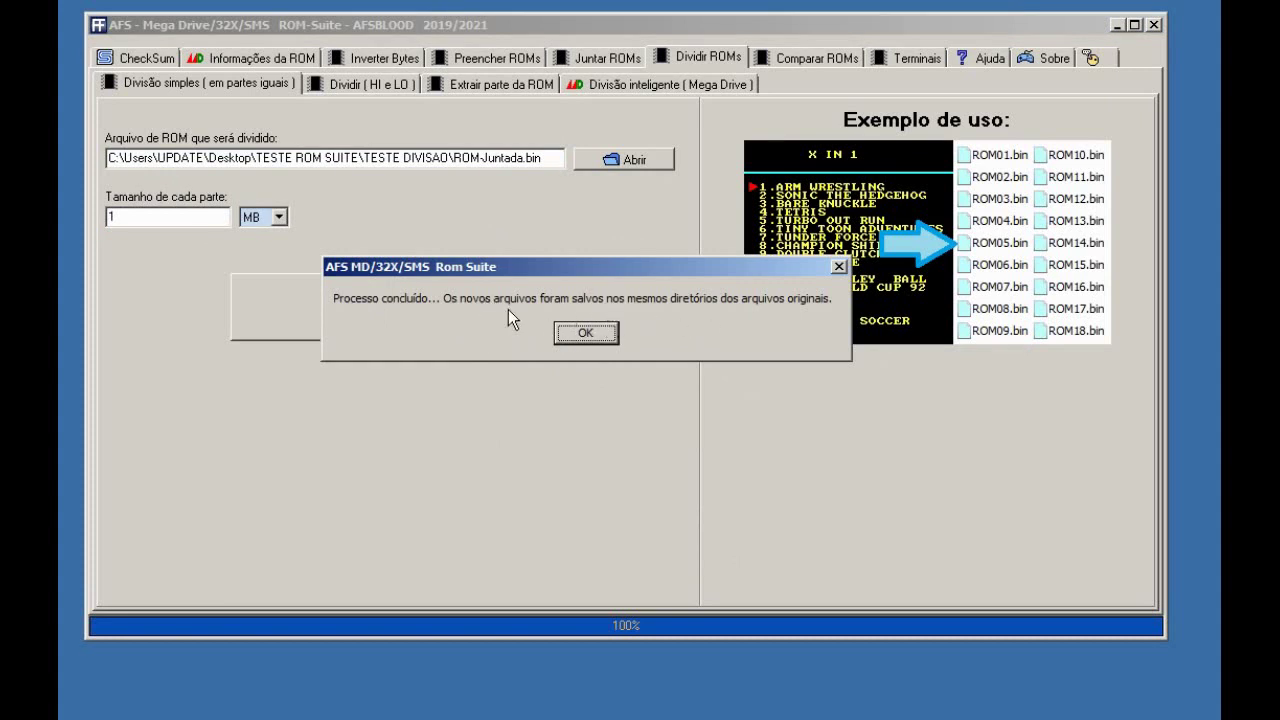
click(586, 334)
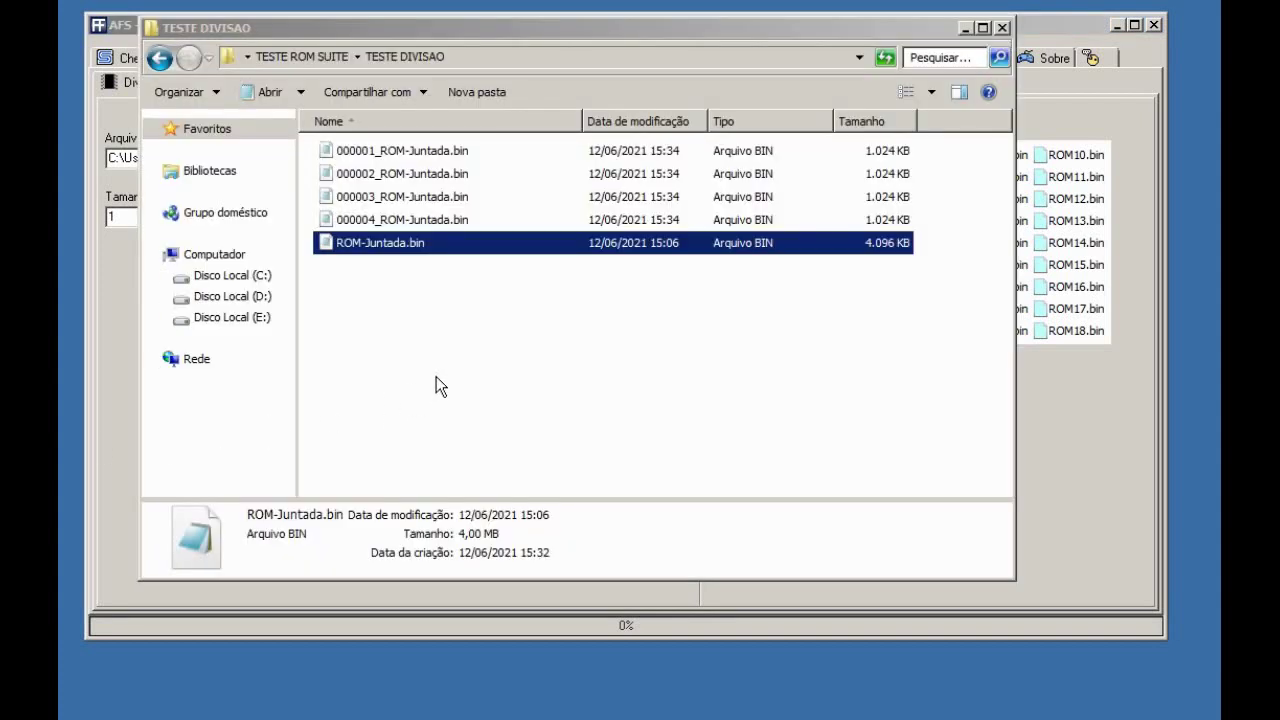
Compare the size of ROM-Juntada.bin with the four divided parts, 000001 to 000004, in the TESTE DIVISAO folder
click(438, 382)
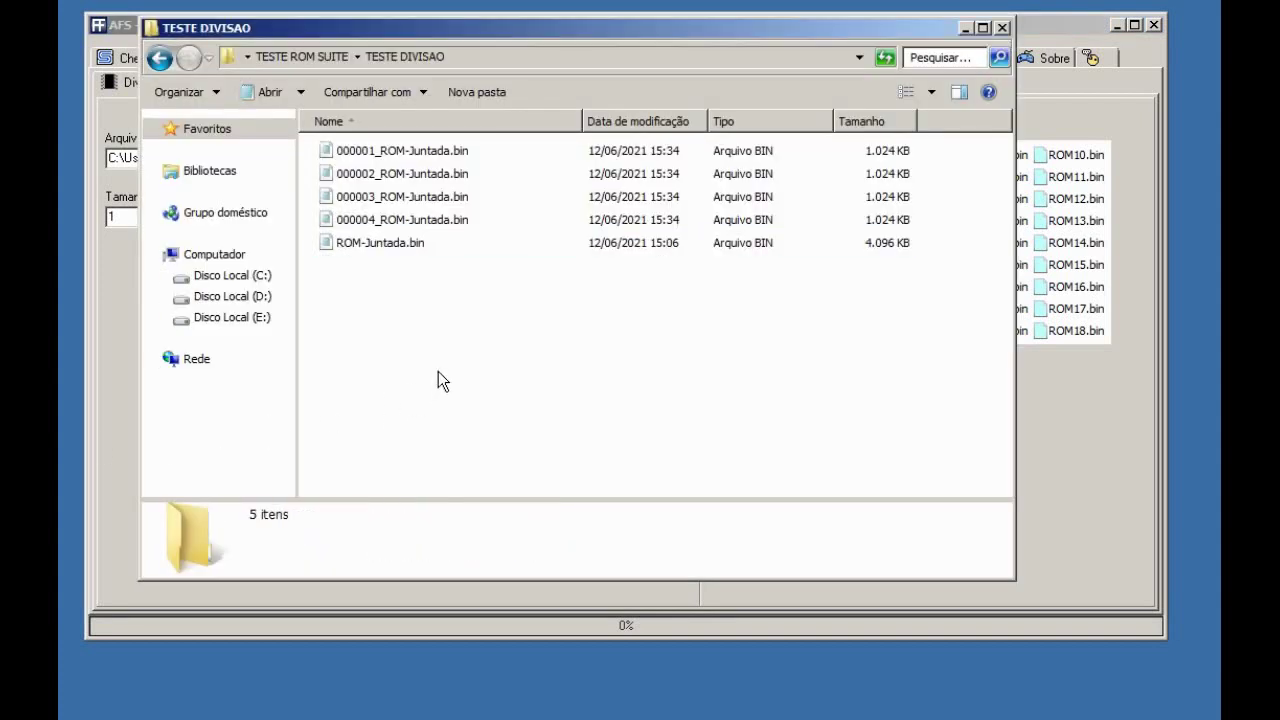
click(388, 245)
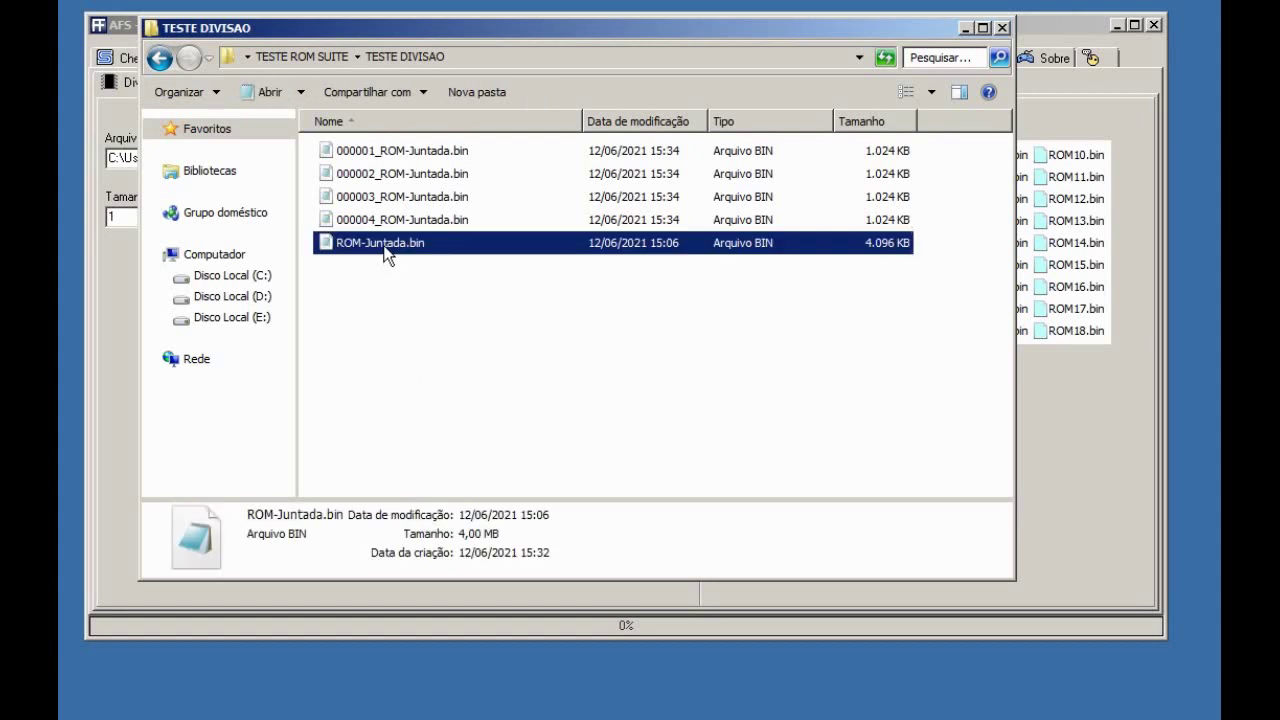
click(414, 151)
click(414, 176)
click(415, 199)
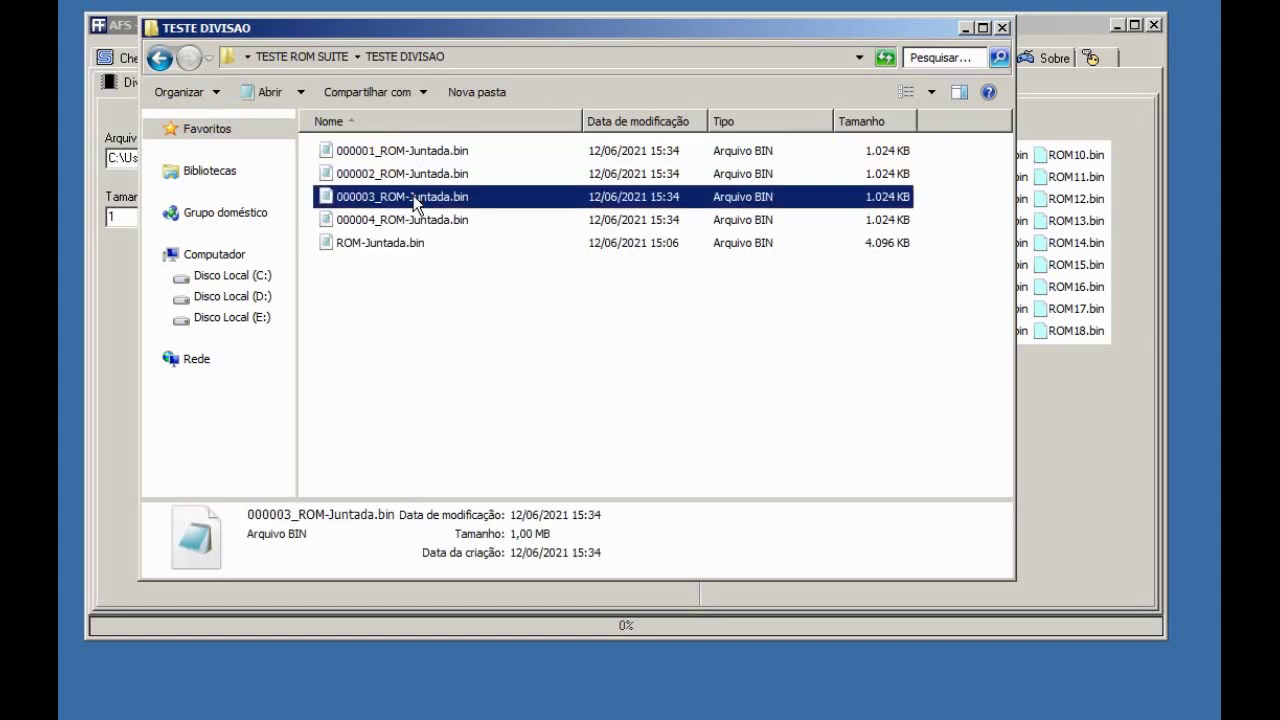
click(422, 222)
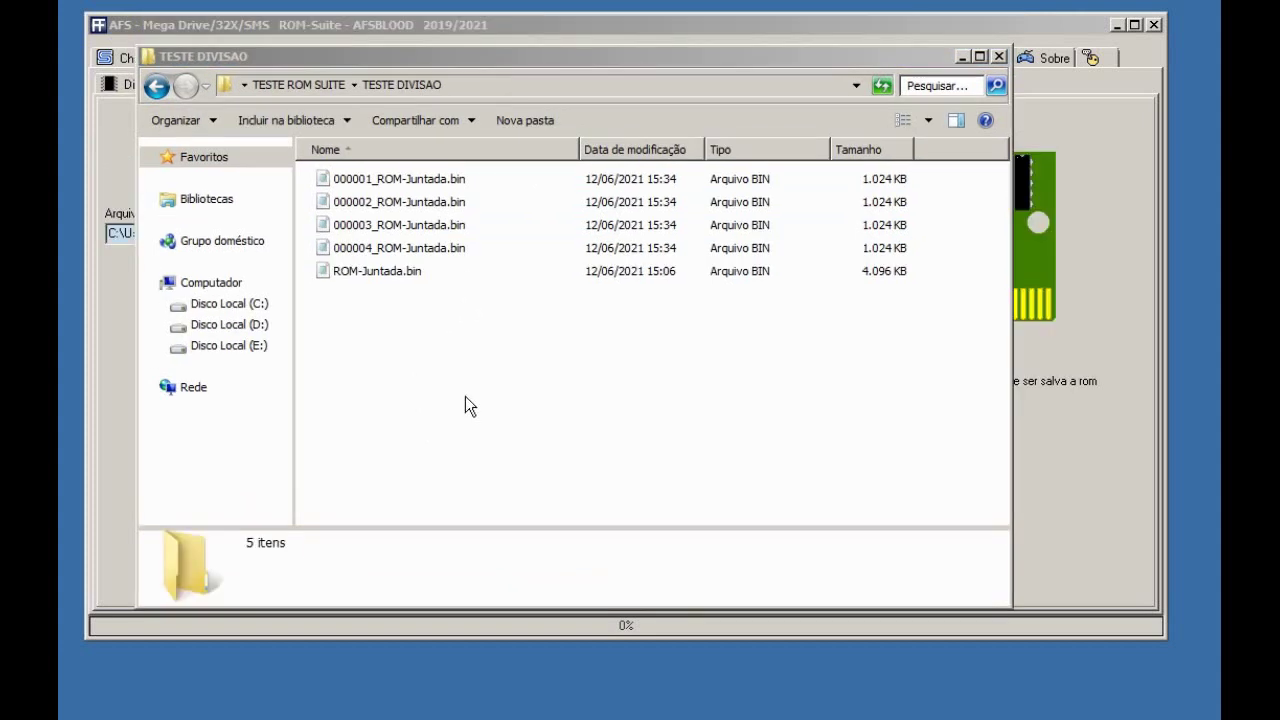
click(465, 394)
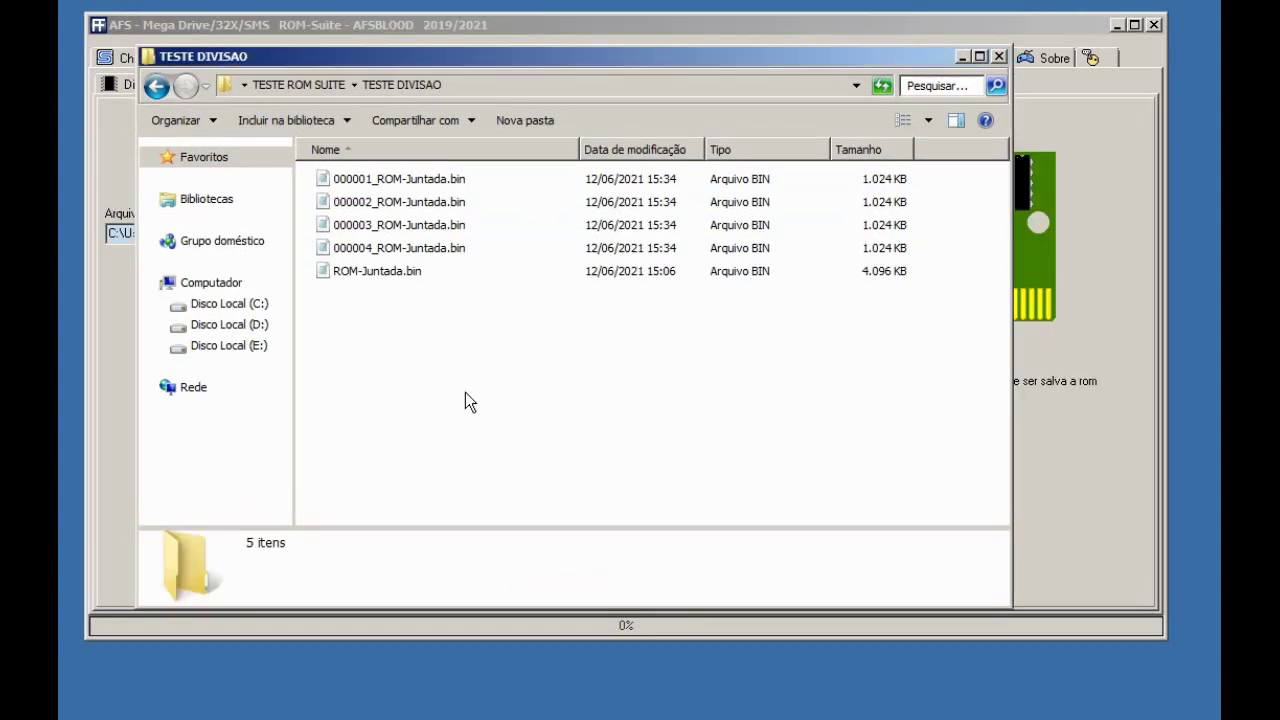
click(438, 182)
click(436, 200)
click(437, 224)
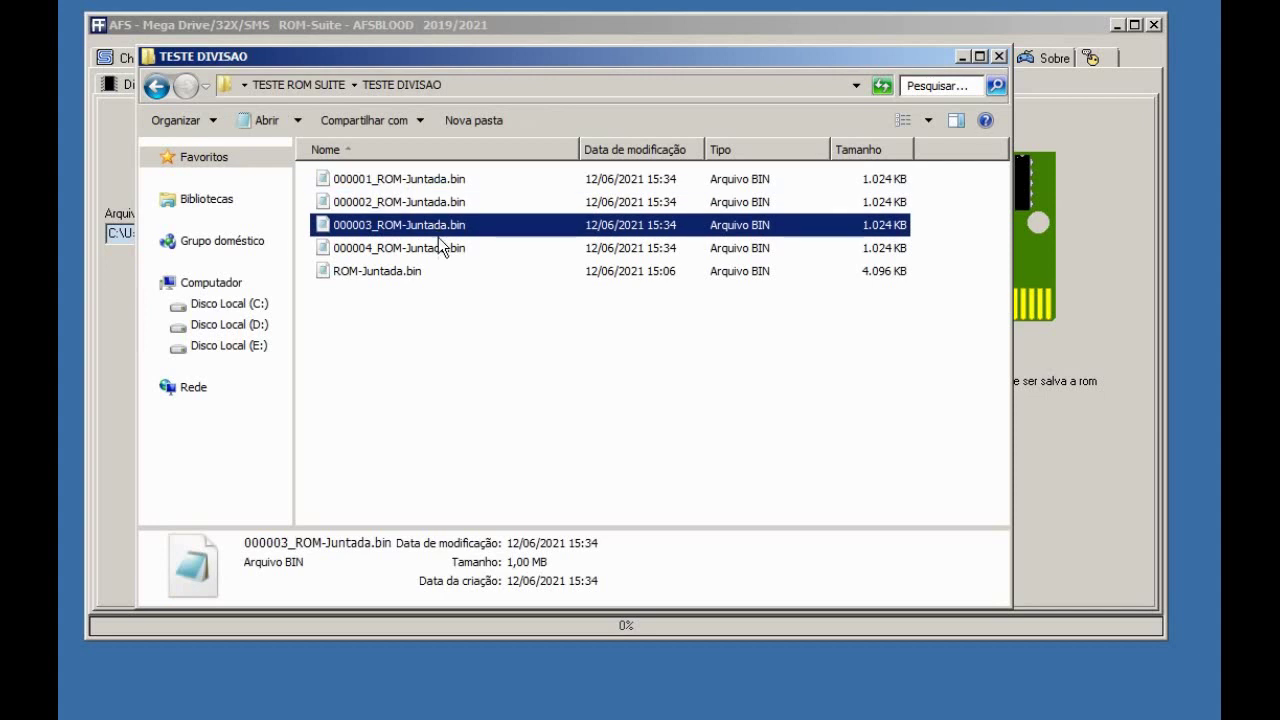
click(446, 255)
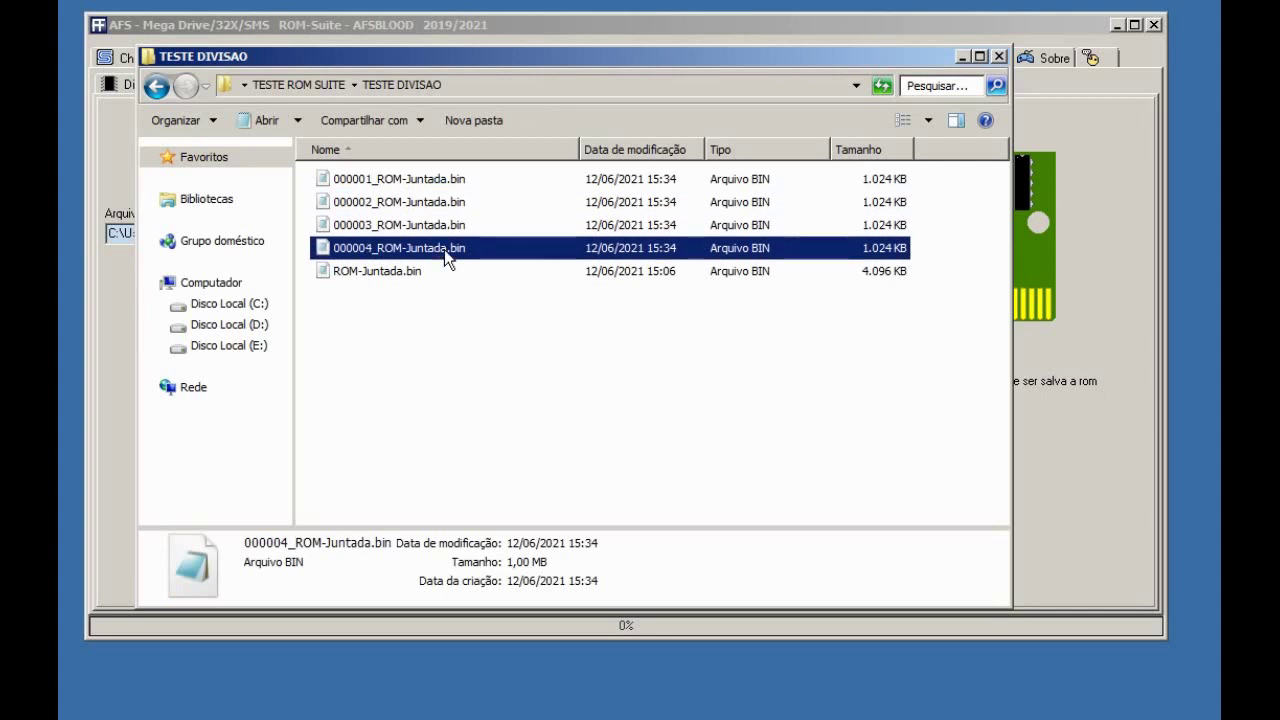
click(439, 185)
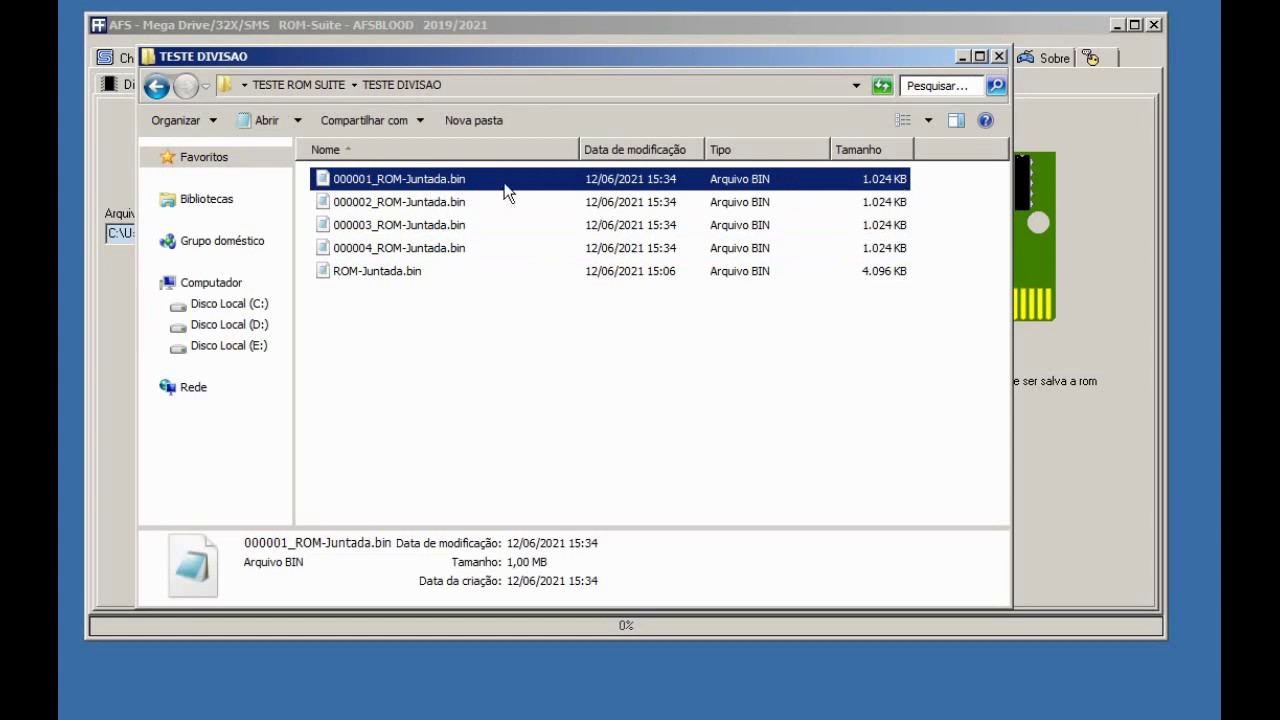
double_click(455, 181)
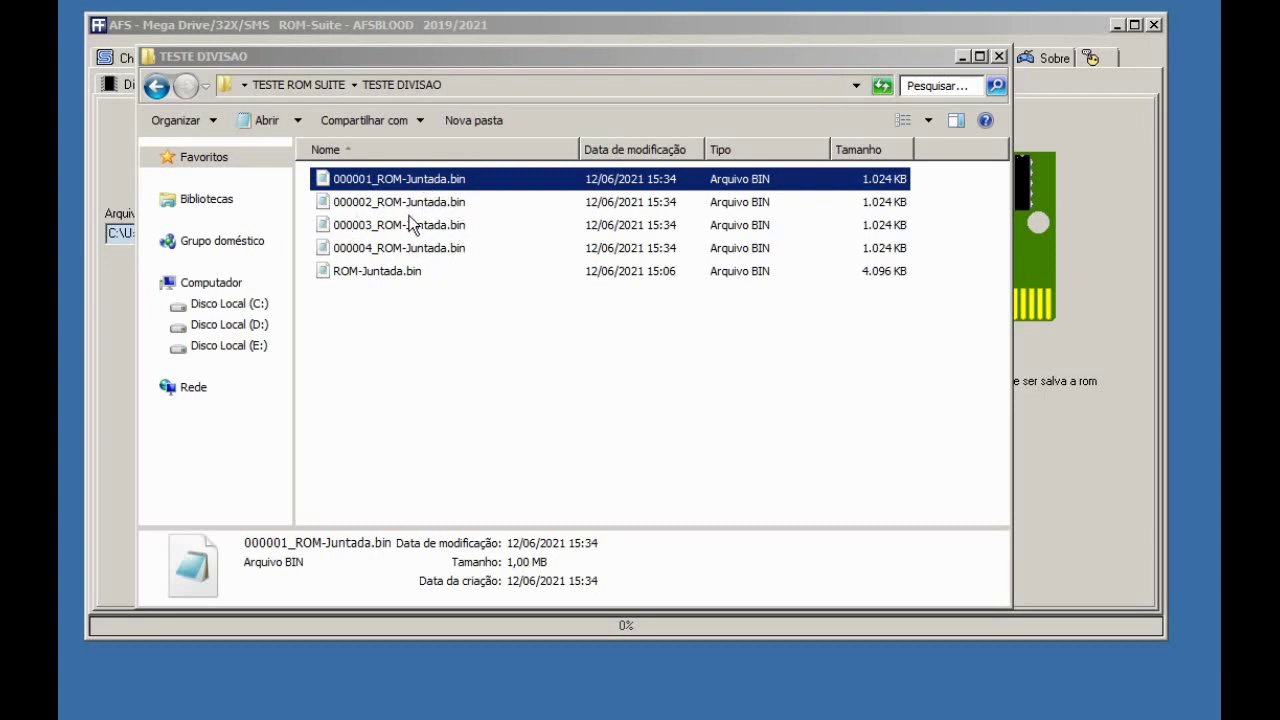
click(417, 224)
click(410, 205)
click(411, 183)
click(417, 203)
click(416, 228)
click(423, 244)
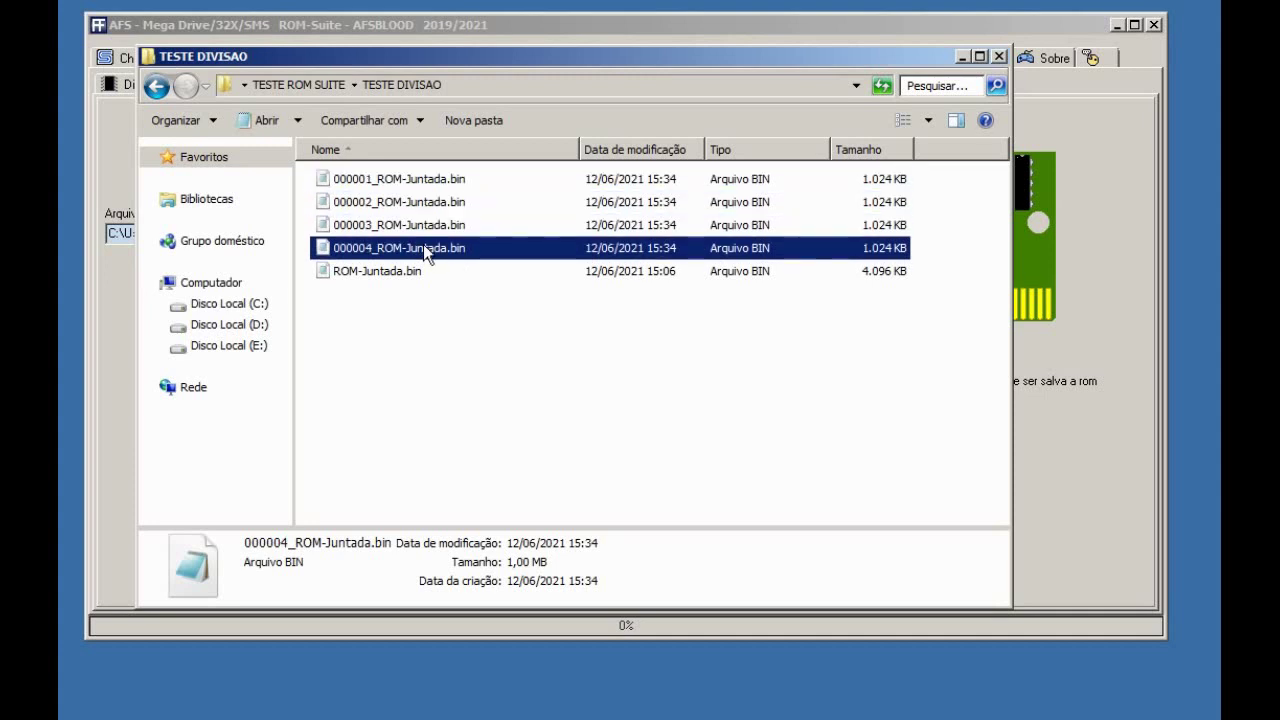
click(423, 227)
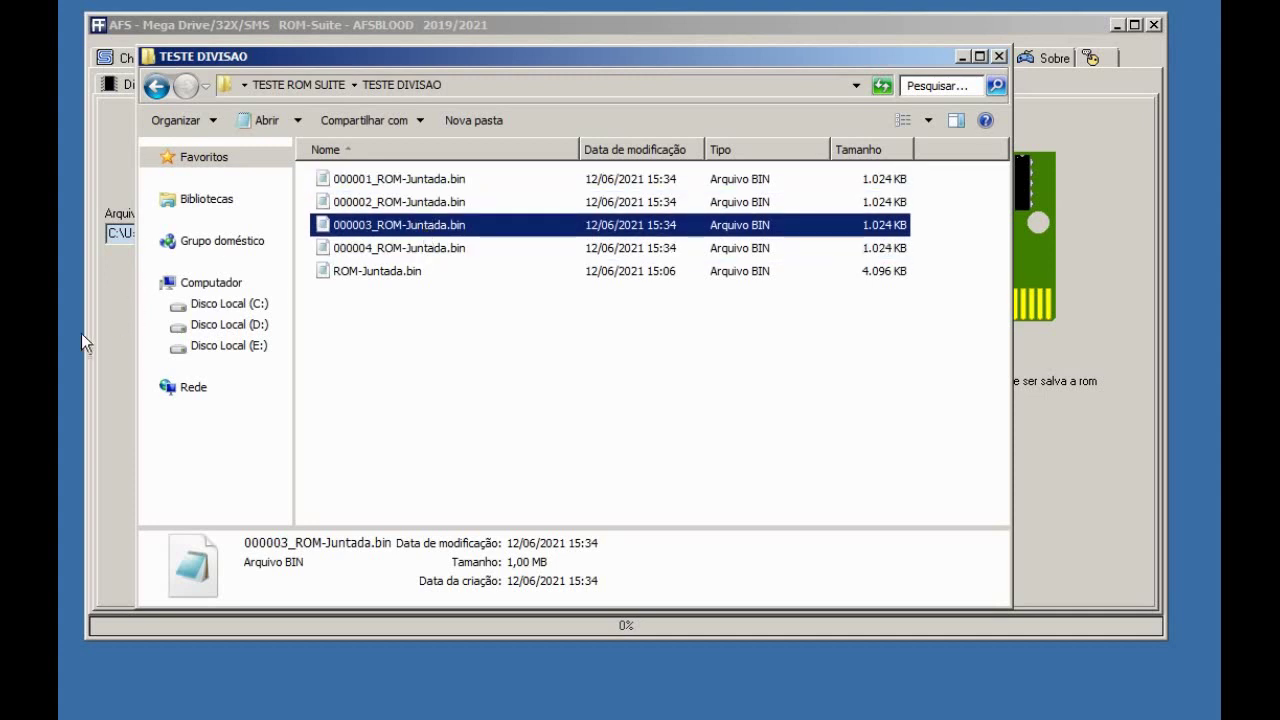
click(343, 347)
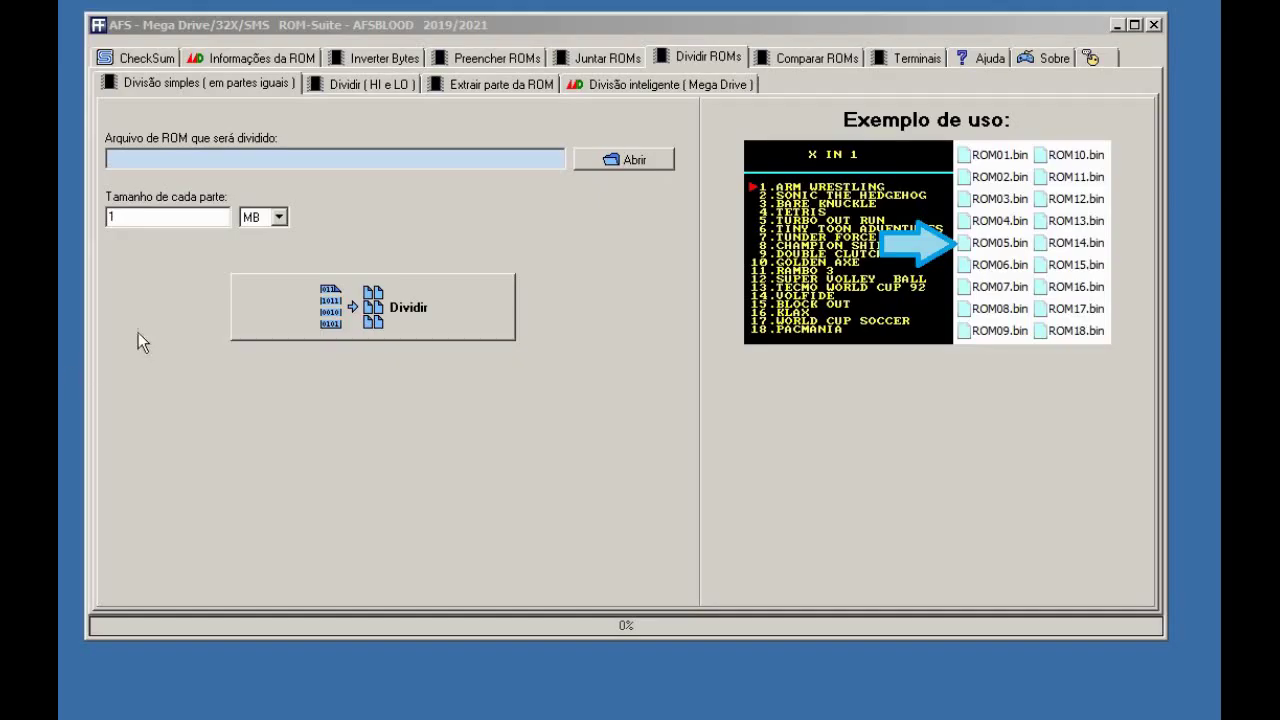
In the HI and LO division tool of AFS ROM-Suite, load MDSOFTCH.BIN from MS SOFT CHECKER, divide it, and dismiss the save message
click(372, 85)
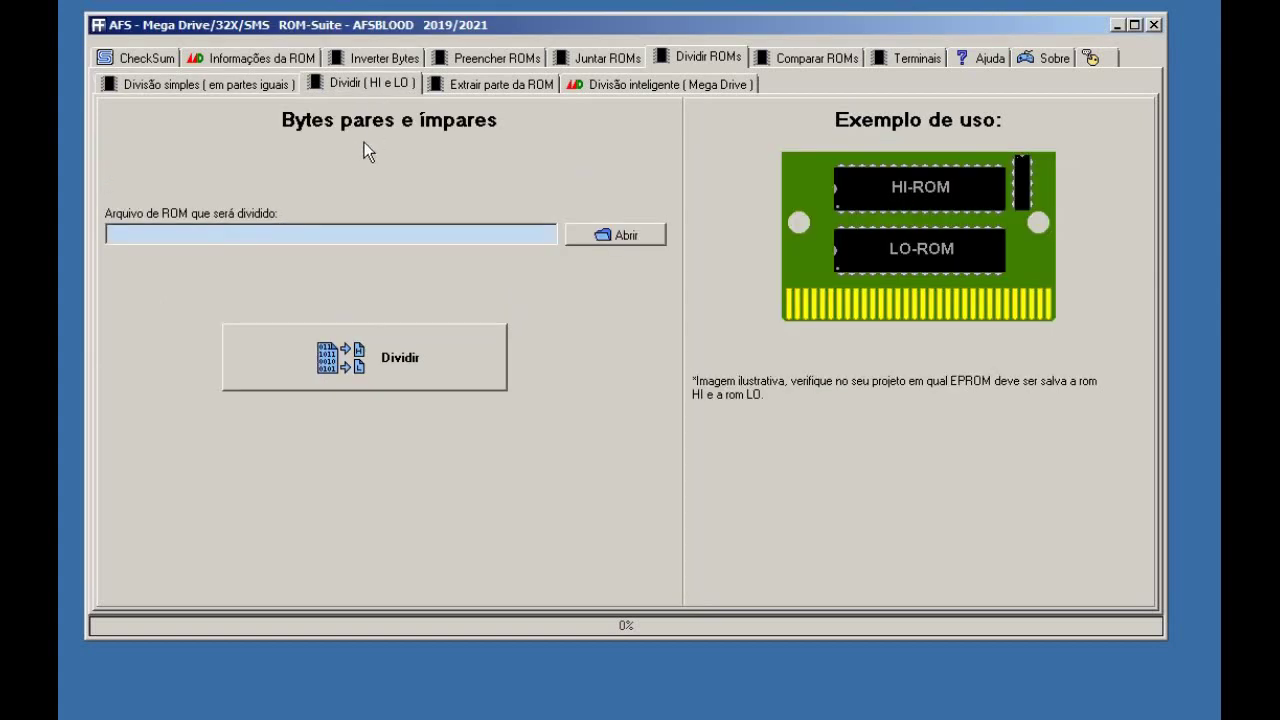
click(615, 234)
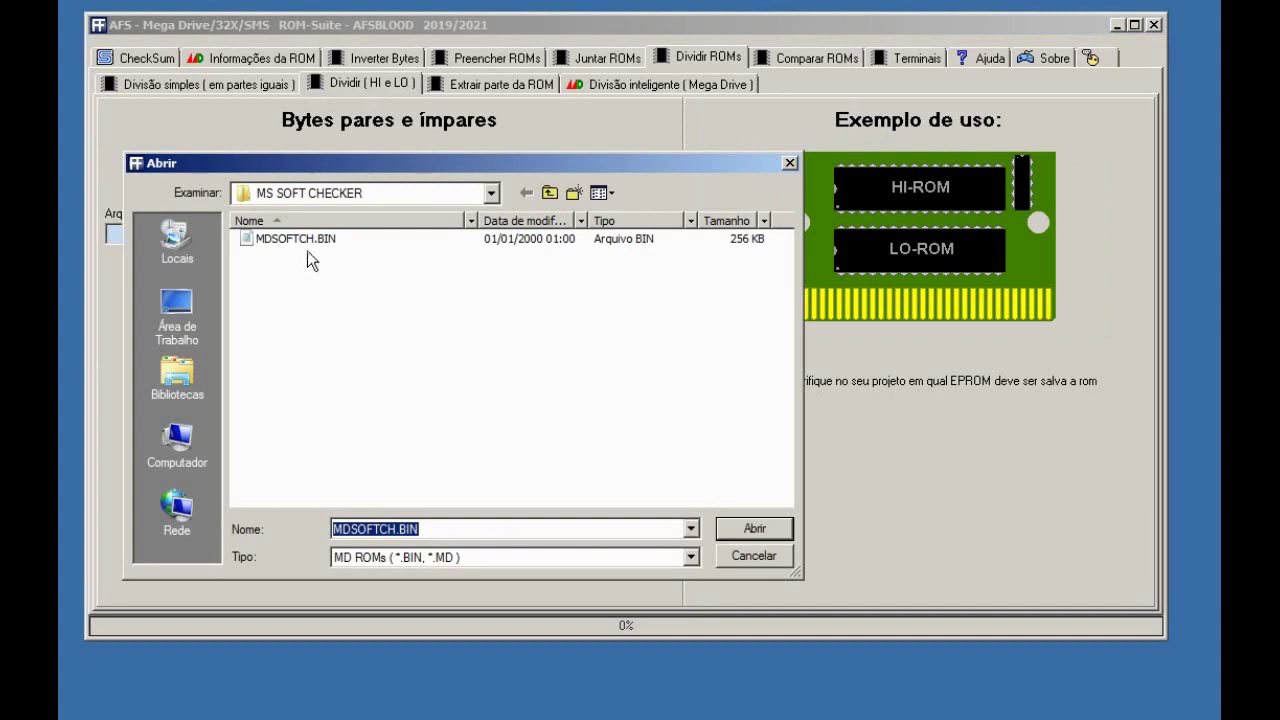
click(306, 239)
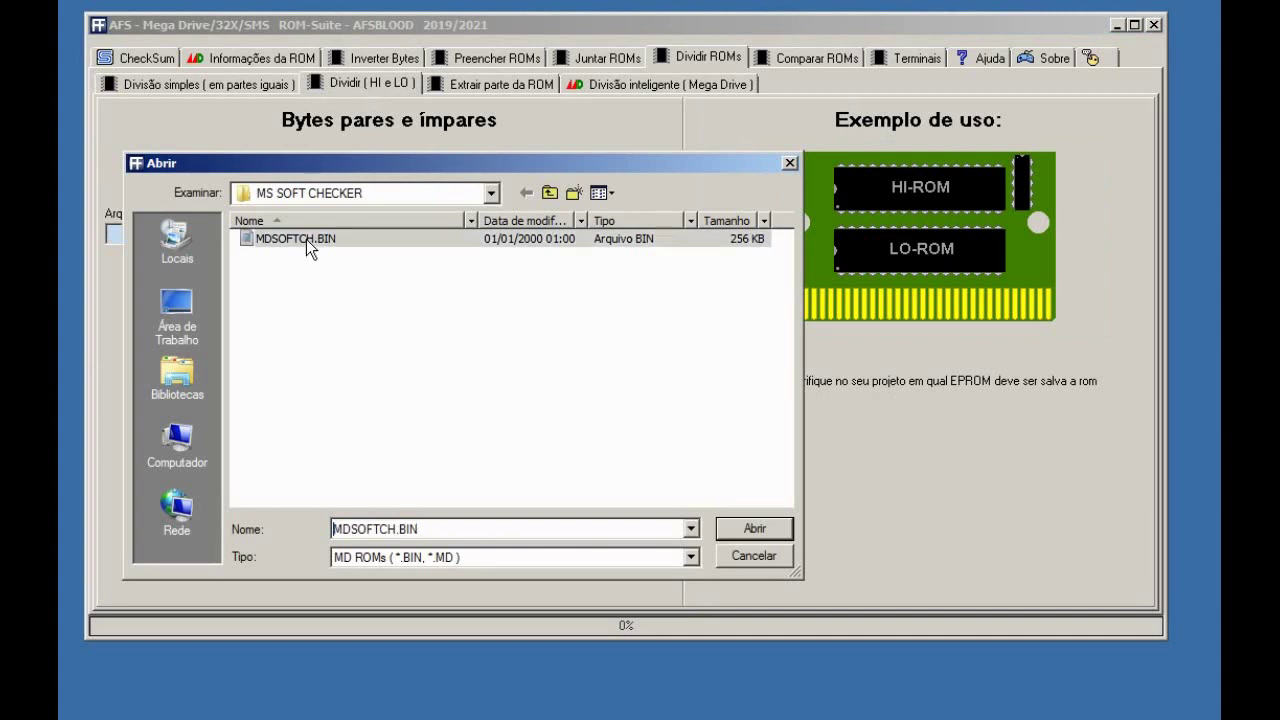
click(754, 530)
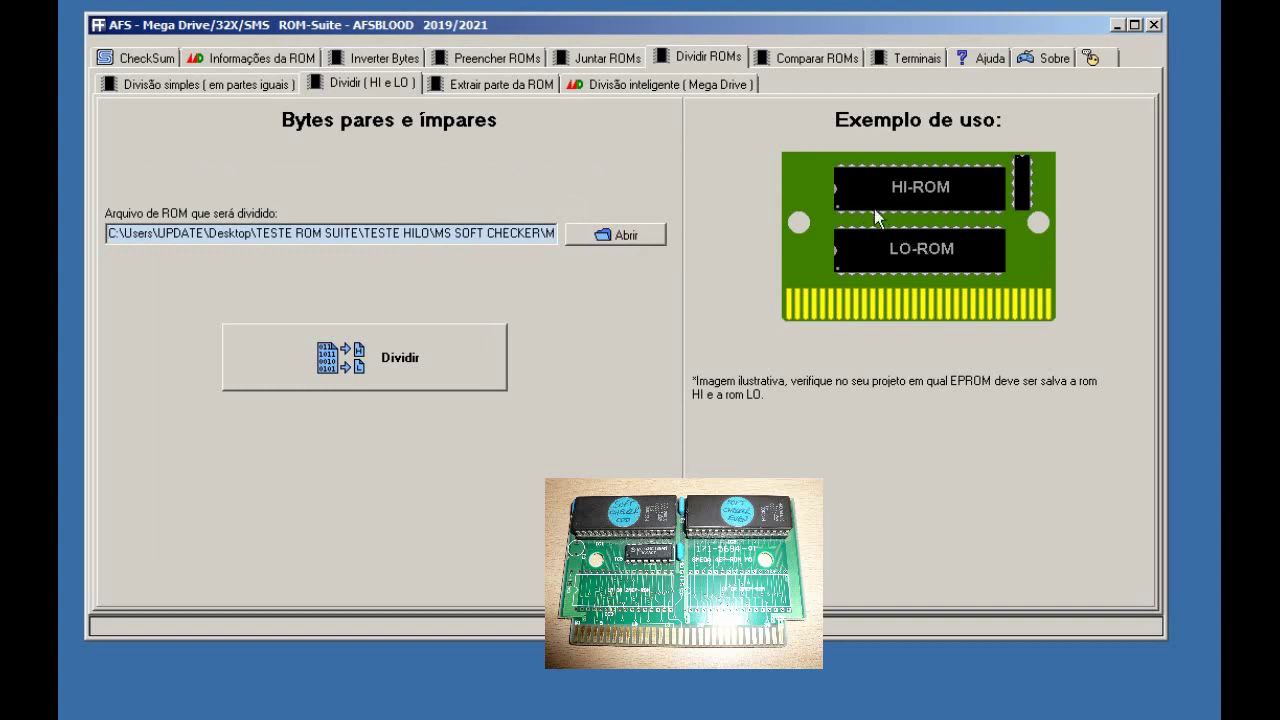
click(410, 370)
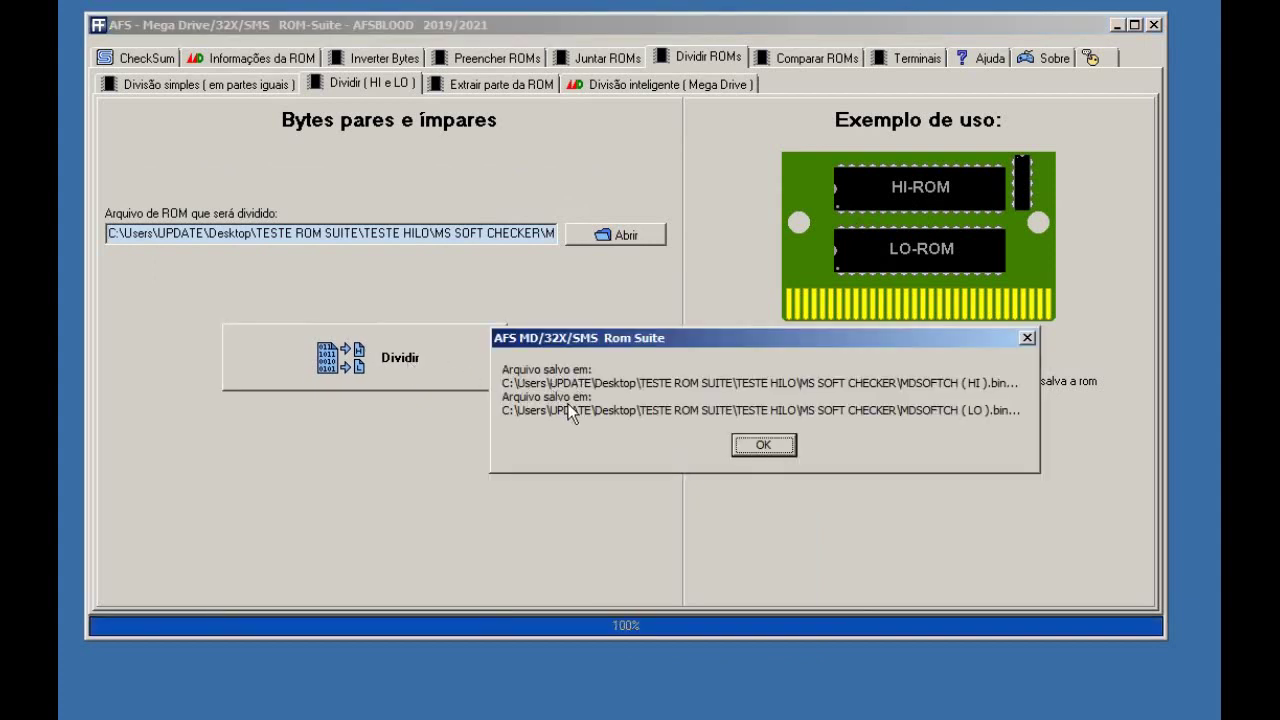
click(787, 448)
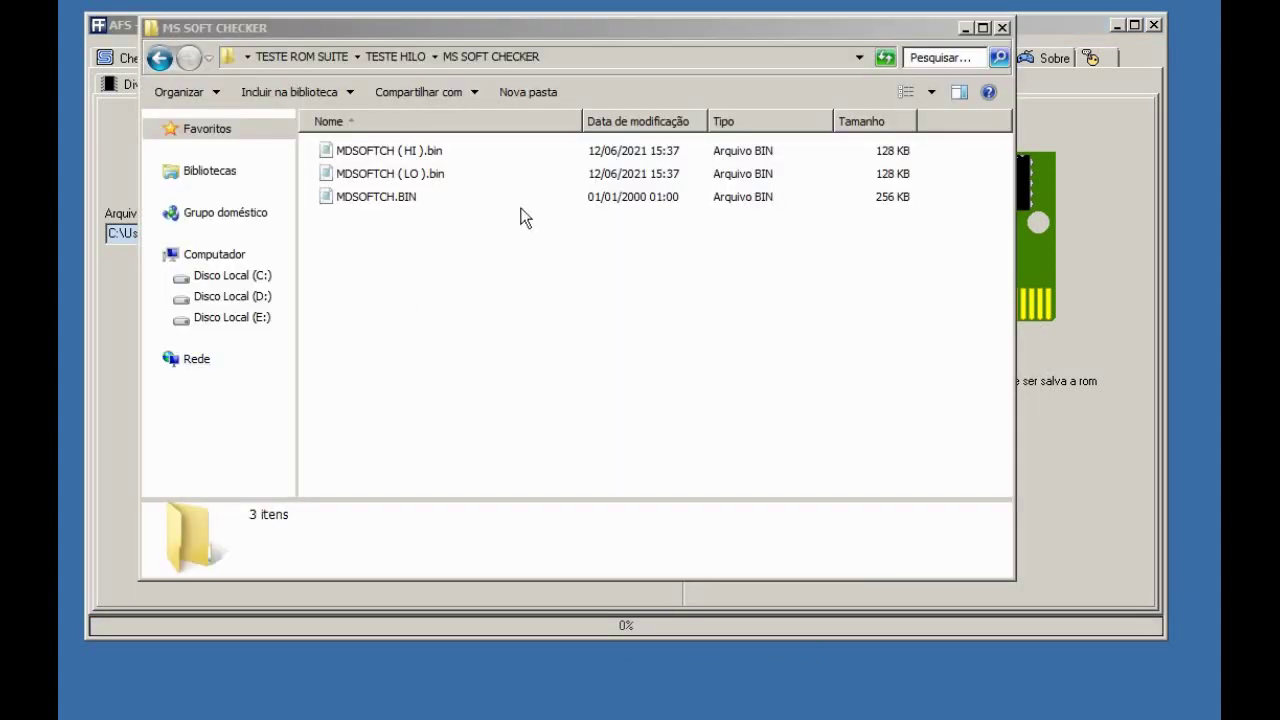
Compare the sizes of MDSOFTCH.BIN, MDSOFTCH ( HI ).bin and MDSOFTCH ( LO ).bin in the MS SOFT CHECKER folder
drag(514, 30, 510, 58)
click(368, 224)
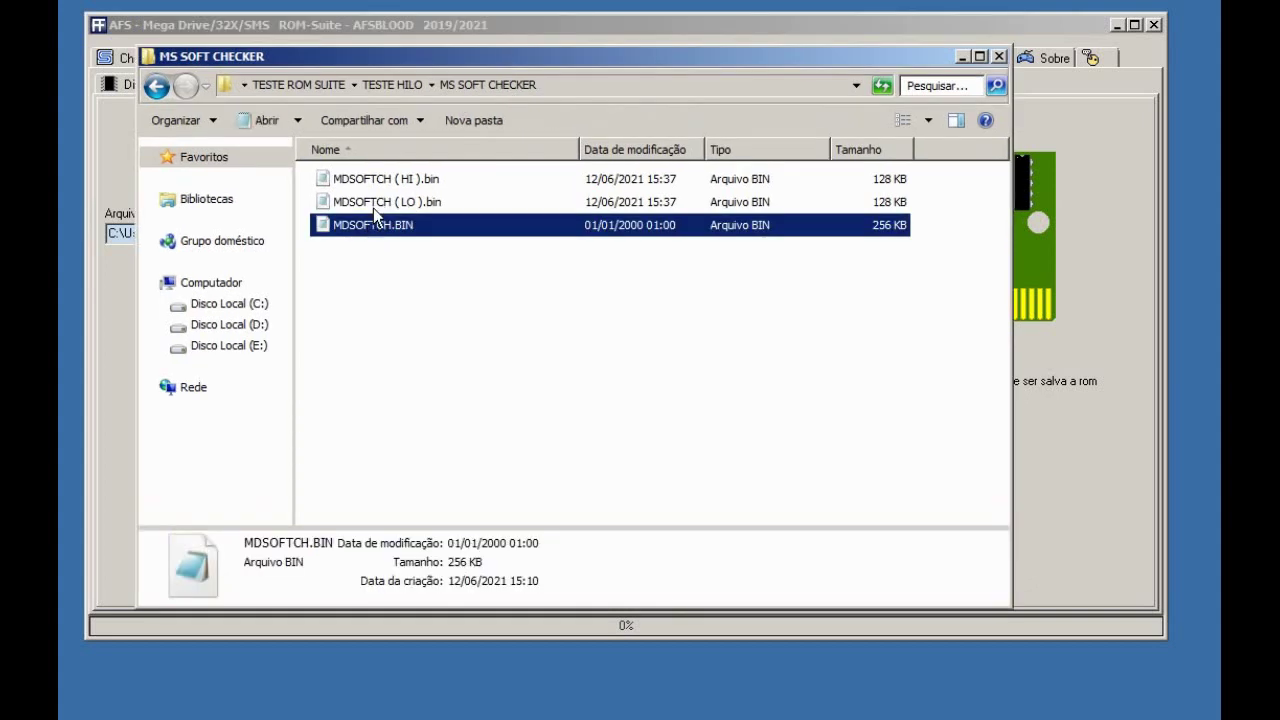
click(378, 198)
click(372, 178)
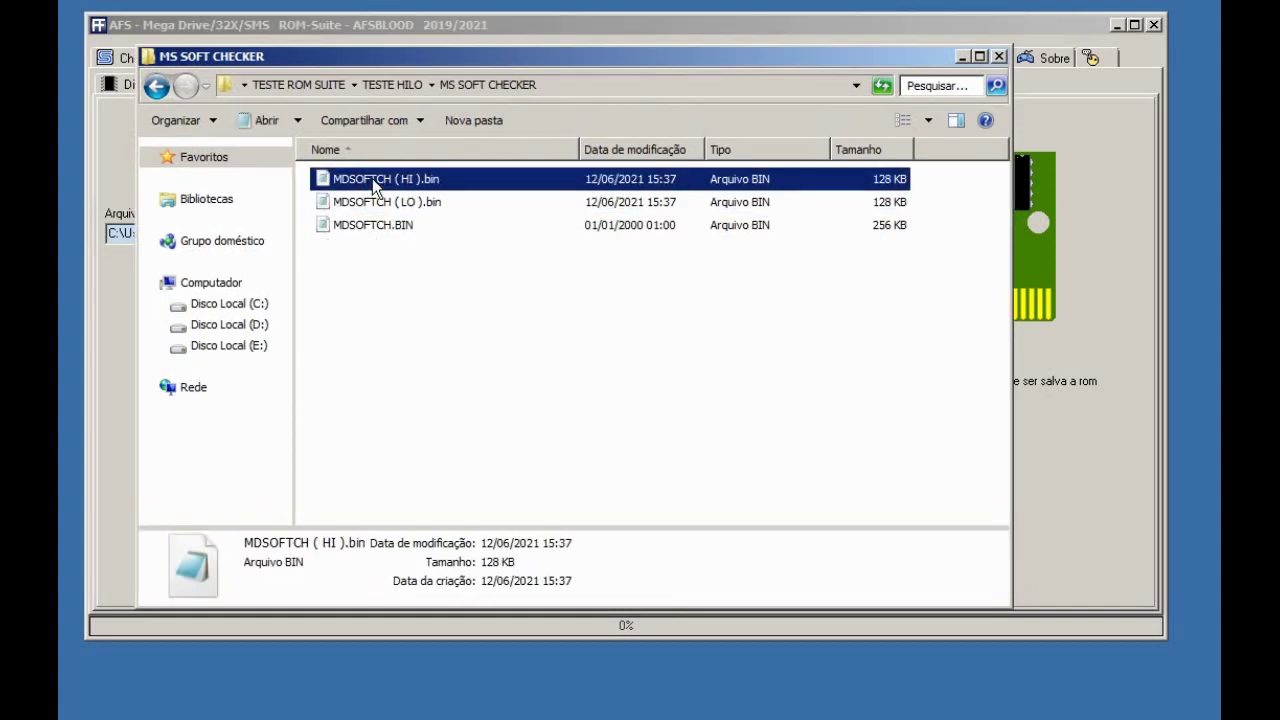
click(390, 205)
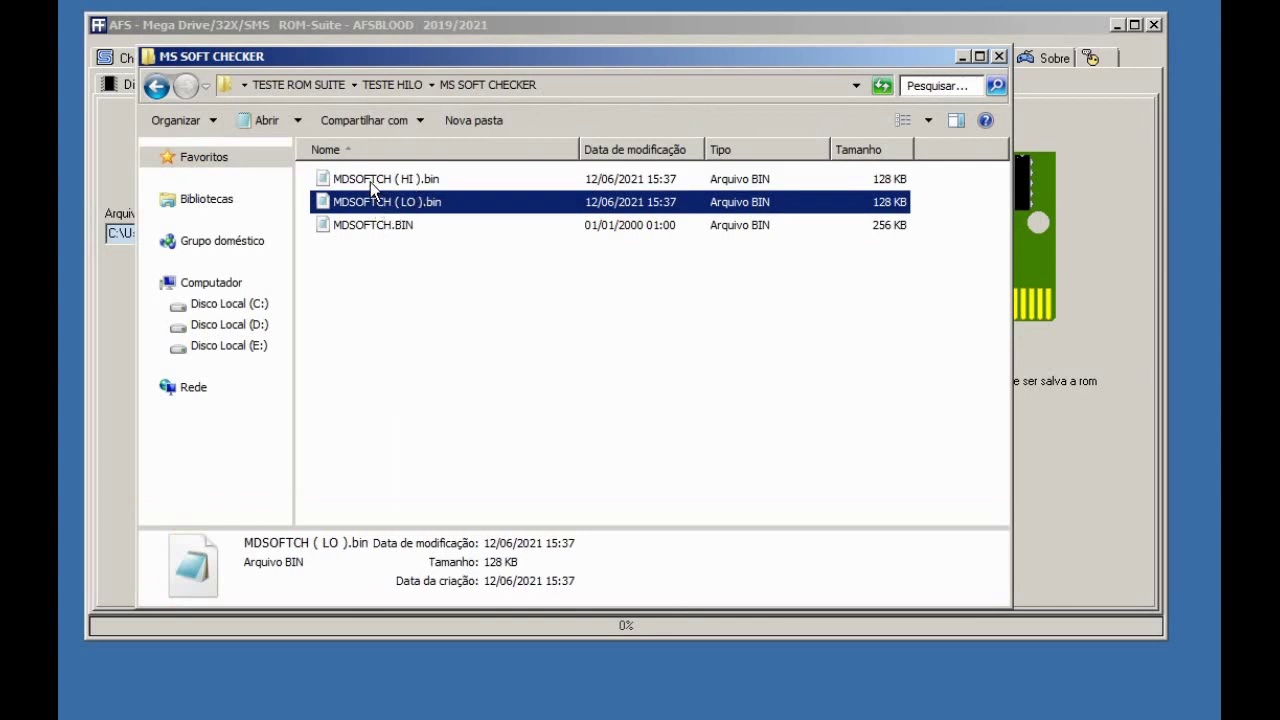
click(372, 184)
click(368, 204)
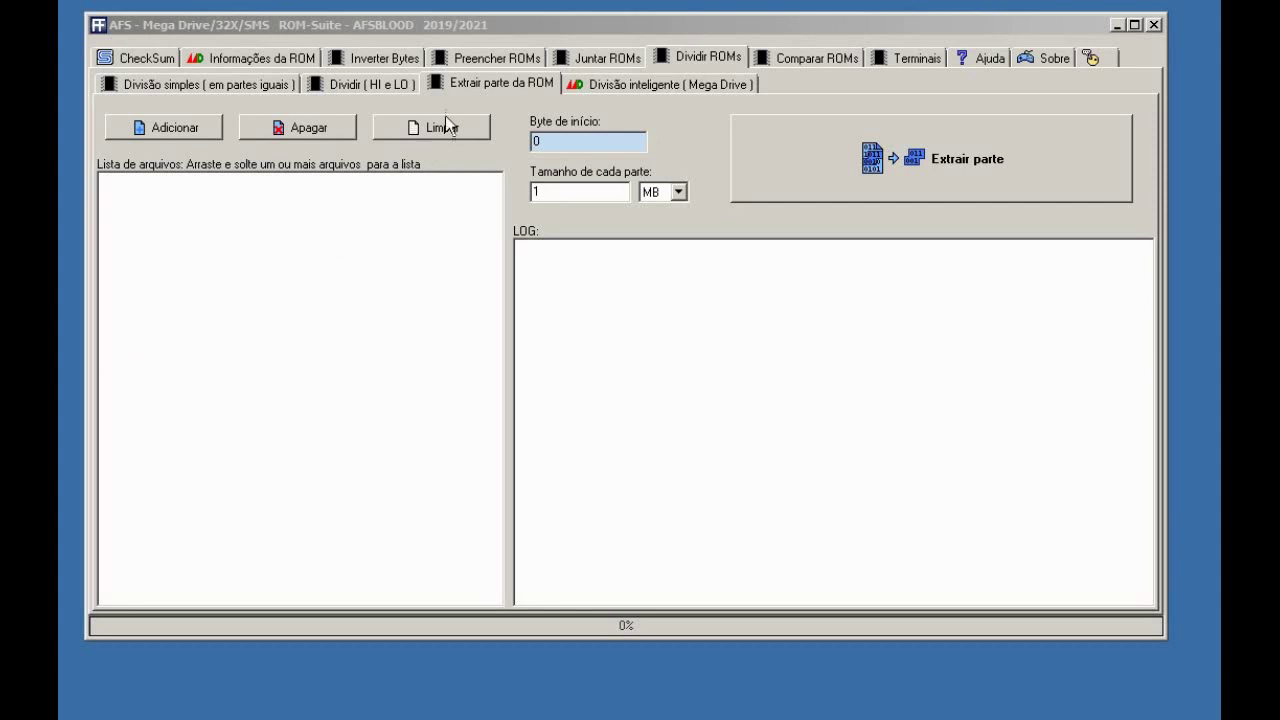
In the ROM part extraction tool of AFS ROM-Suite, add ROM-Juntada.bin from the TESTE DIVISAO folder to the file list
click(501, 86)
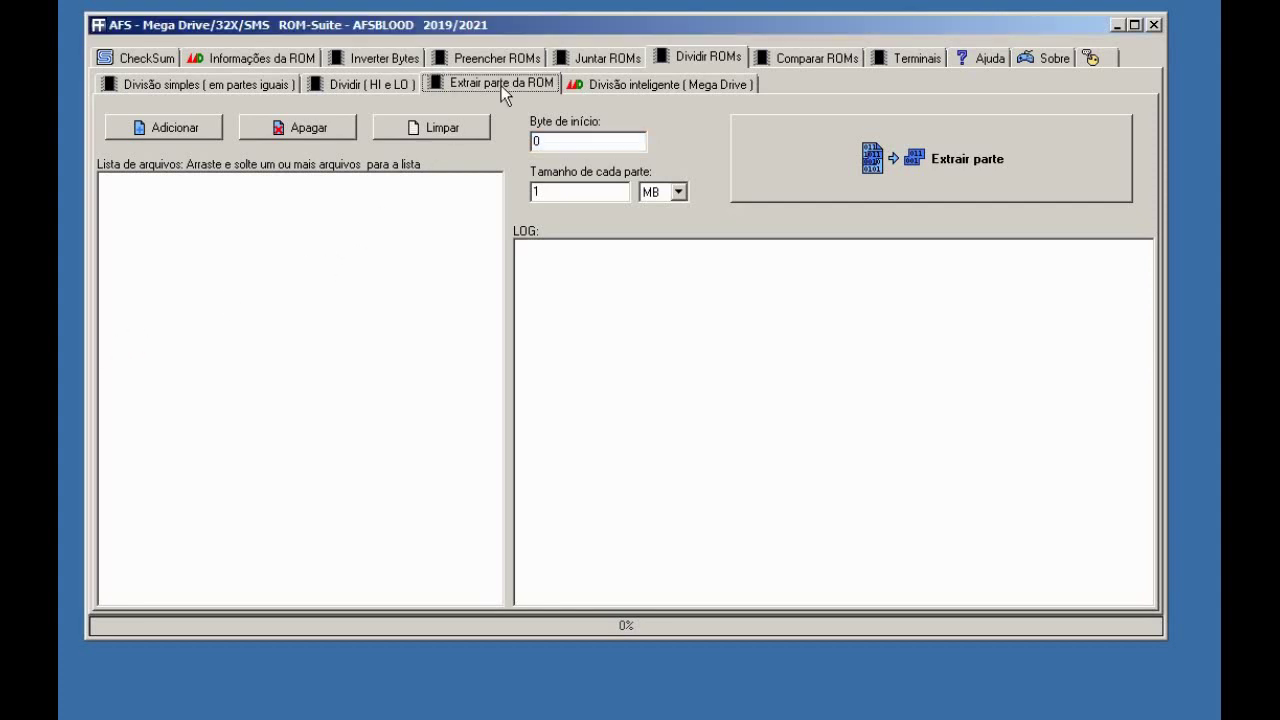
click(186, 129)
click(290, 240)
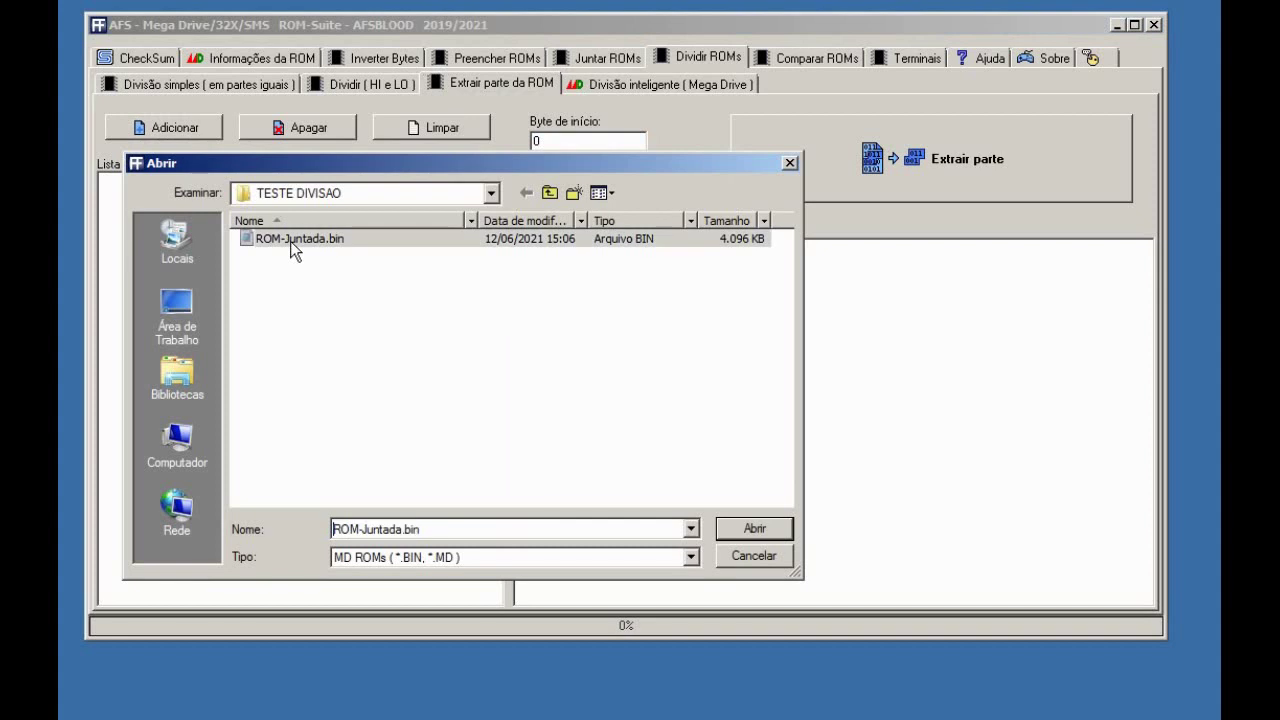
click(738, 527)
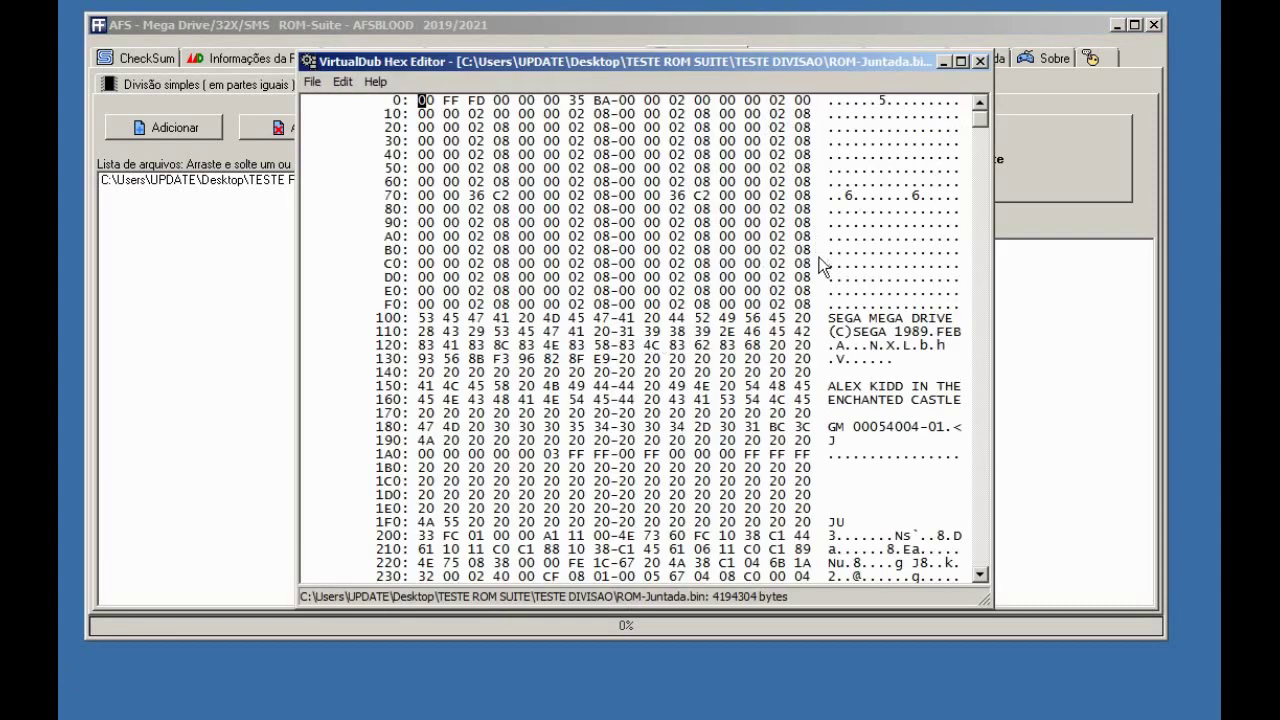
Locate the SEGA MEGA DRIVE text in the hex editor, convert hex offset 100 to decimal in Calculator's Programmer mode, and close both programs
click(832, 320)
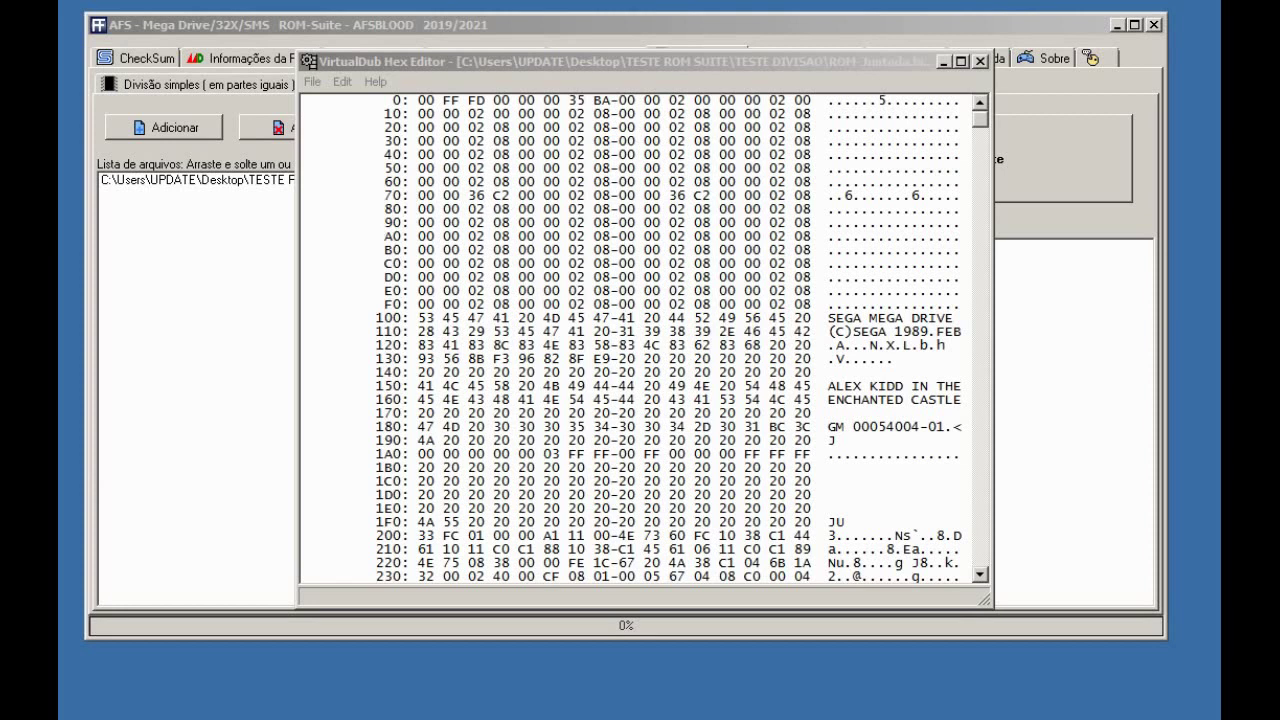
click(522, 228)
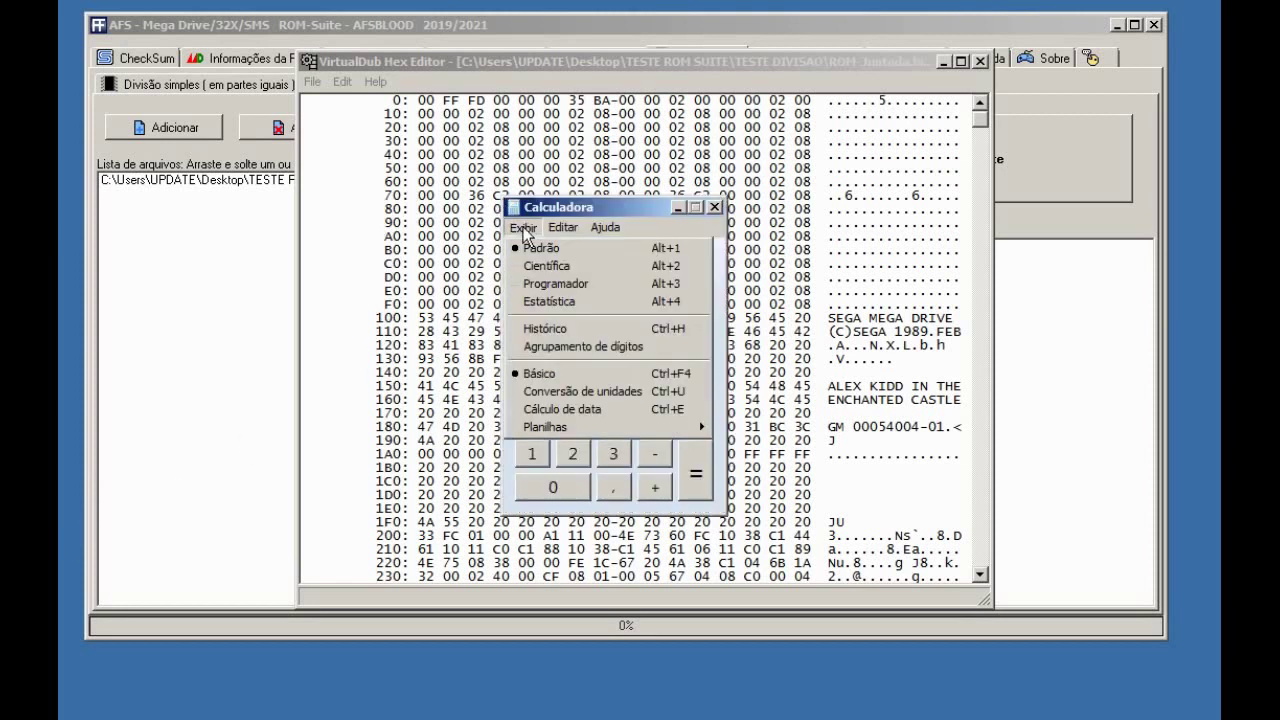
click(539, 284)
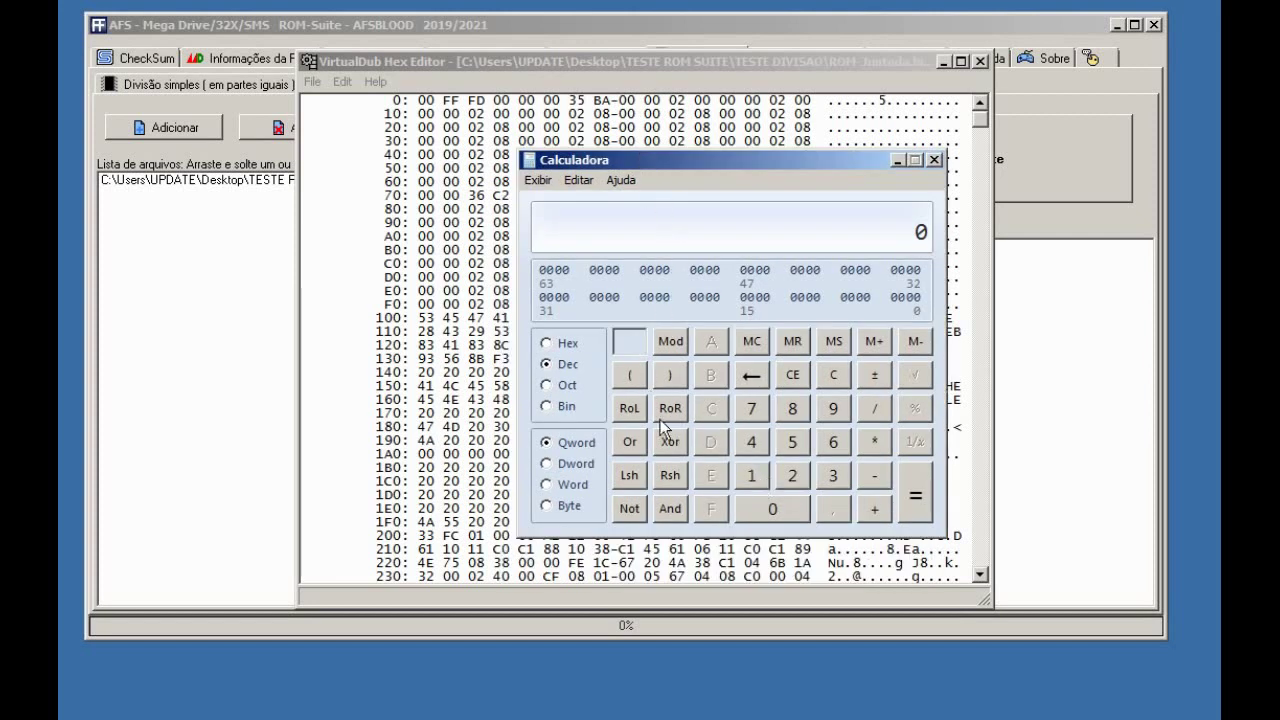
click(577, 345)
click(753, 482)
click(774, 515)
click(774, 515)
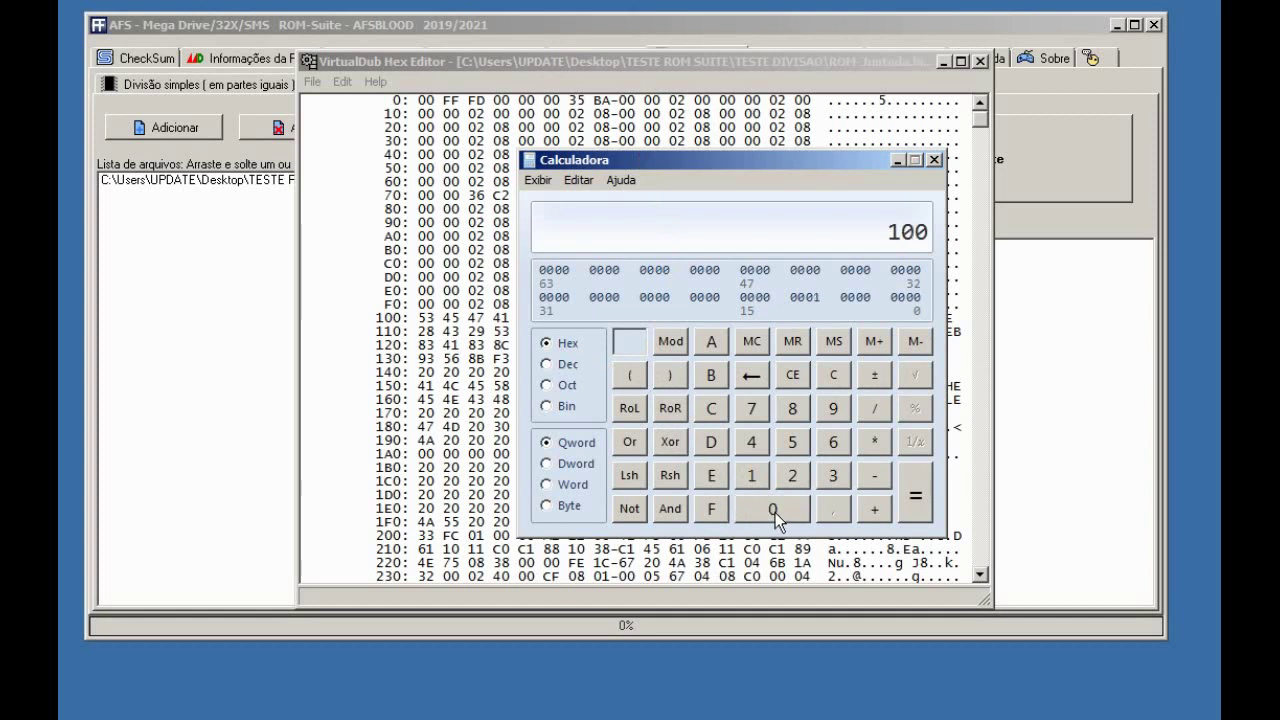
click(546, 365)
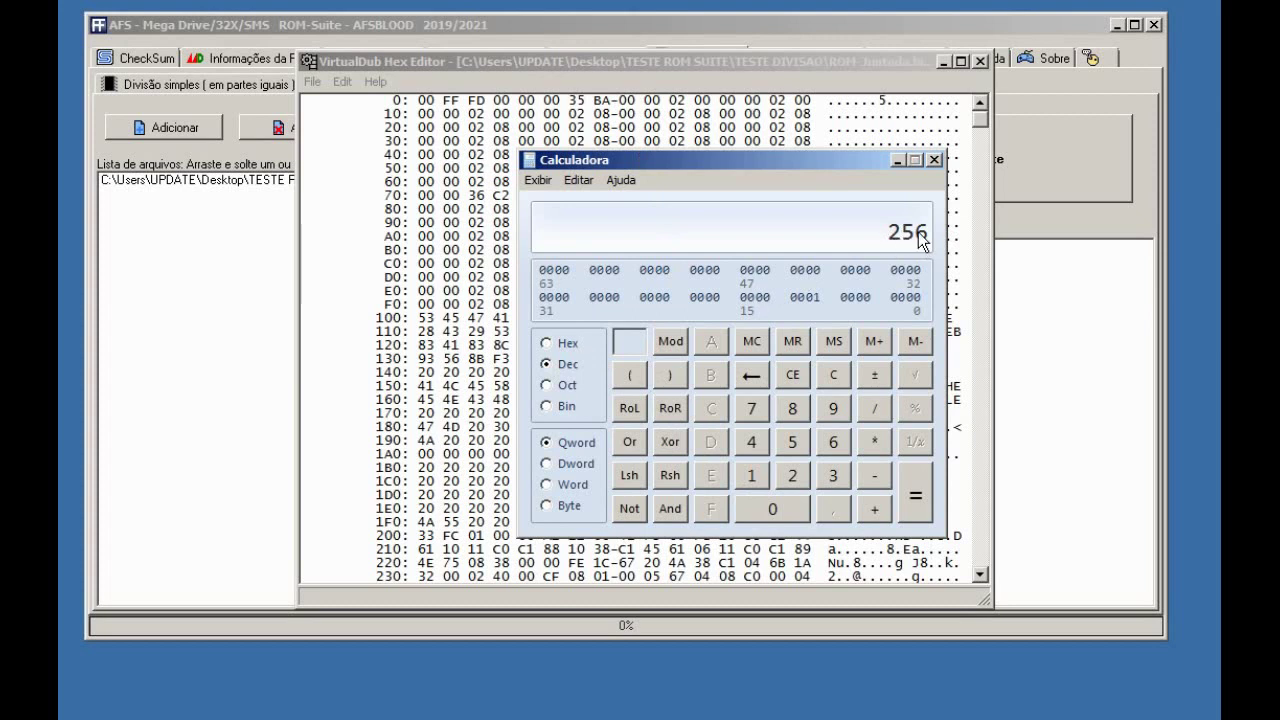
click(934, 160)
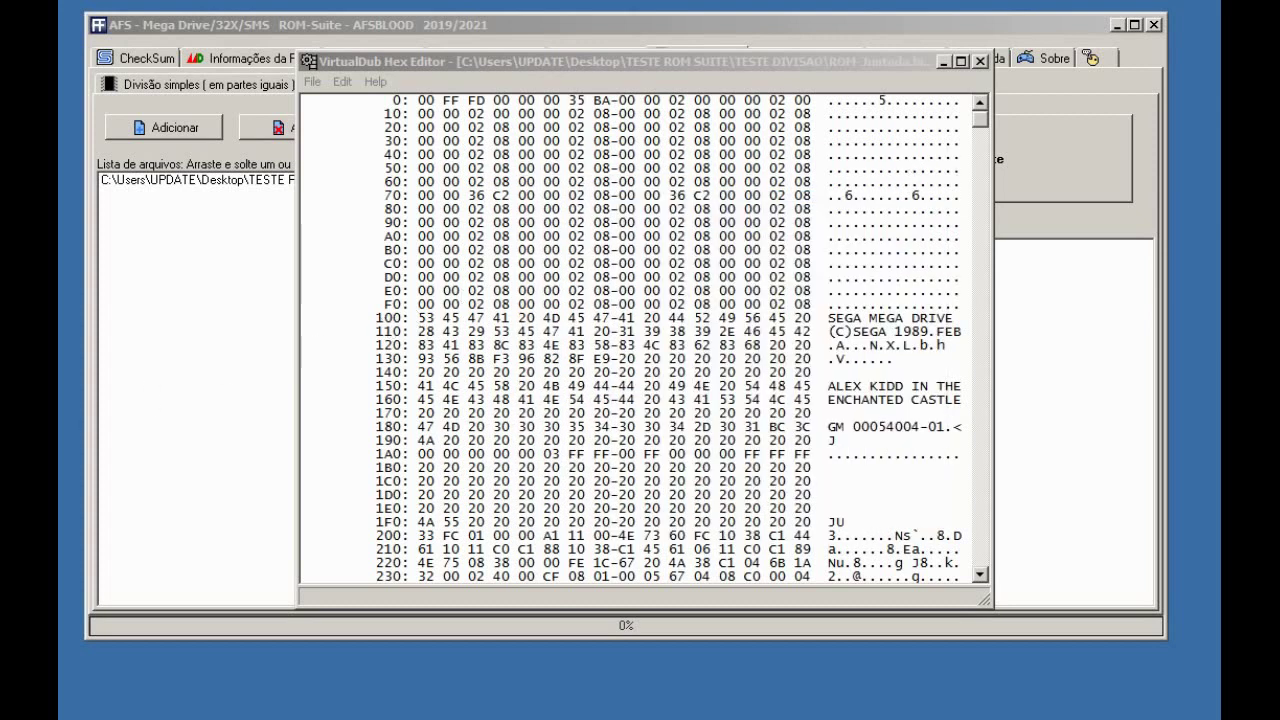
key(alt+F4)
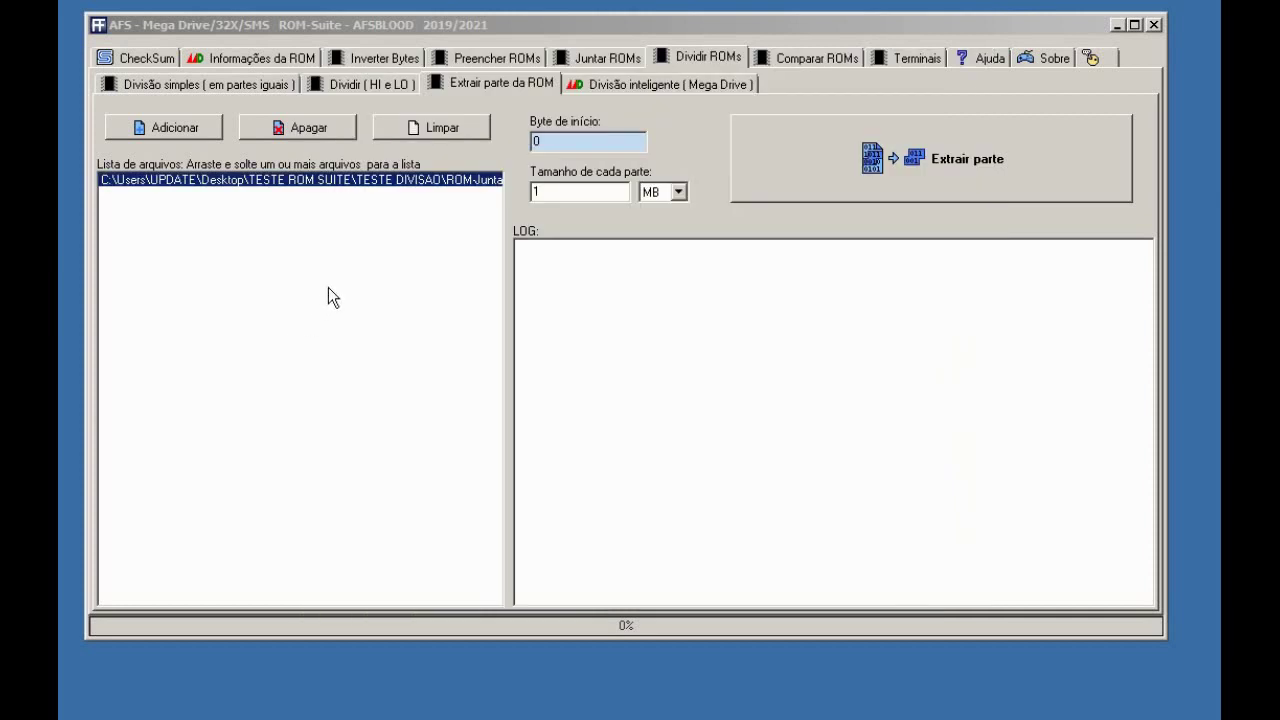
Set the start byte to 256, extract a 1 MB part from ROM-Juntada.bin, and dismiss the completion message
click(558, 140)
text(256)
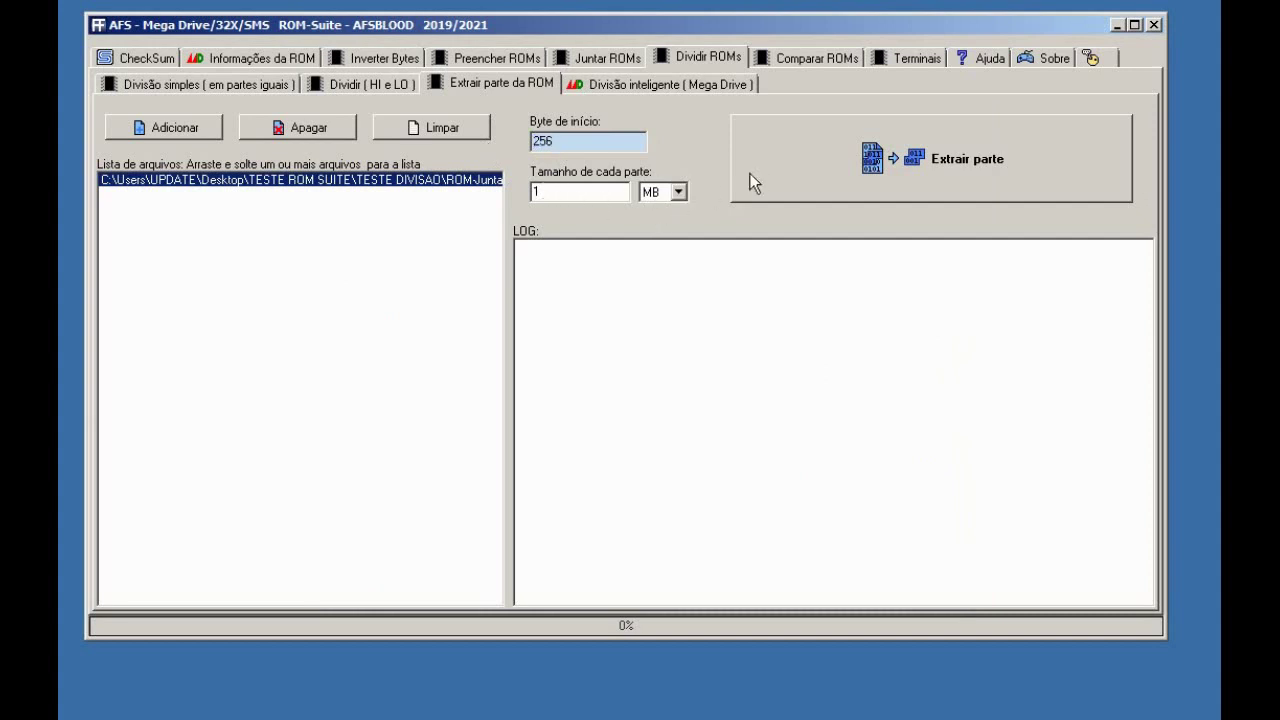
click(783, 167)
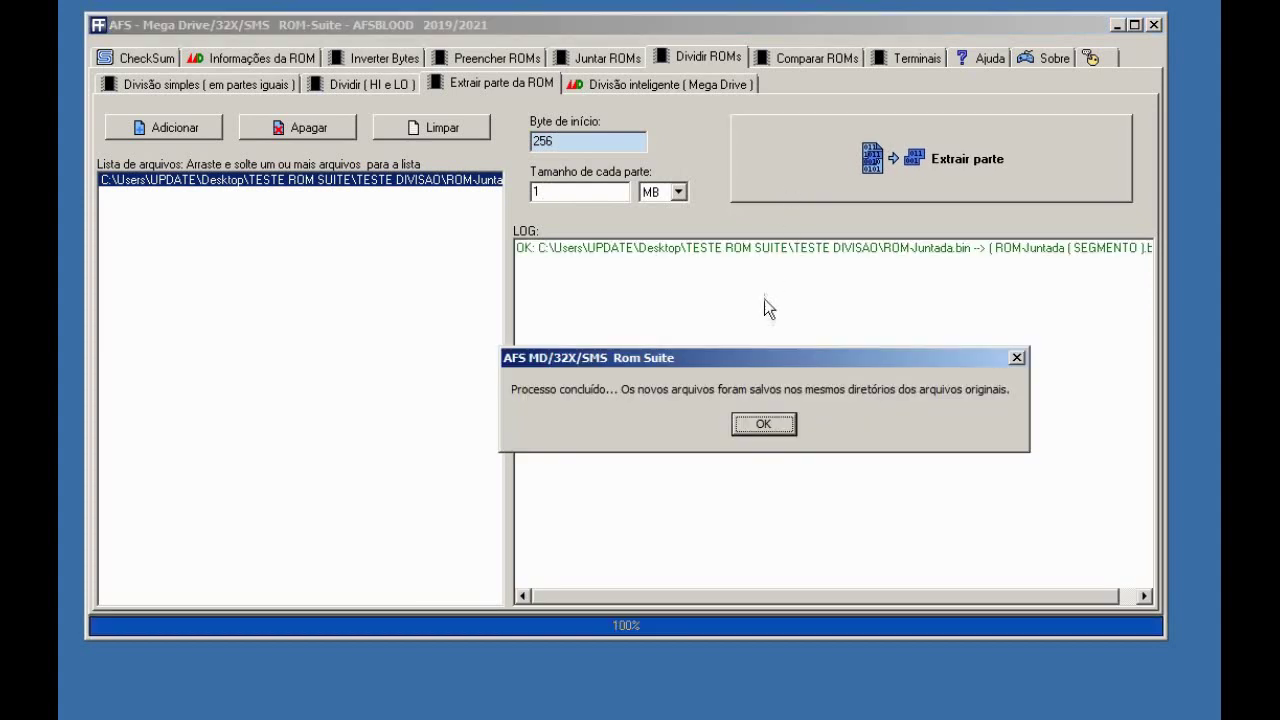
click(765, 425)
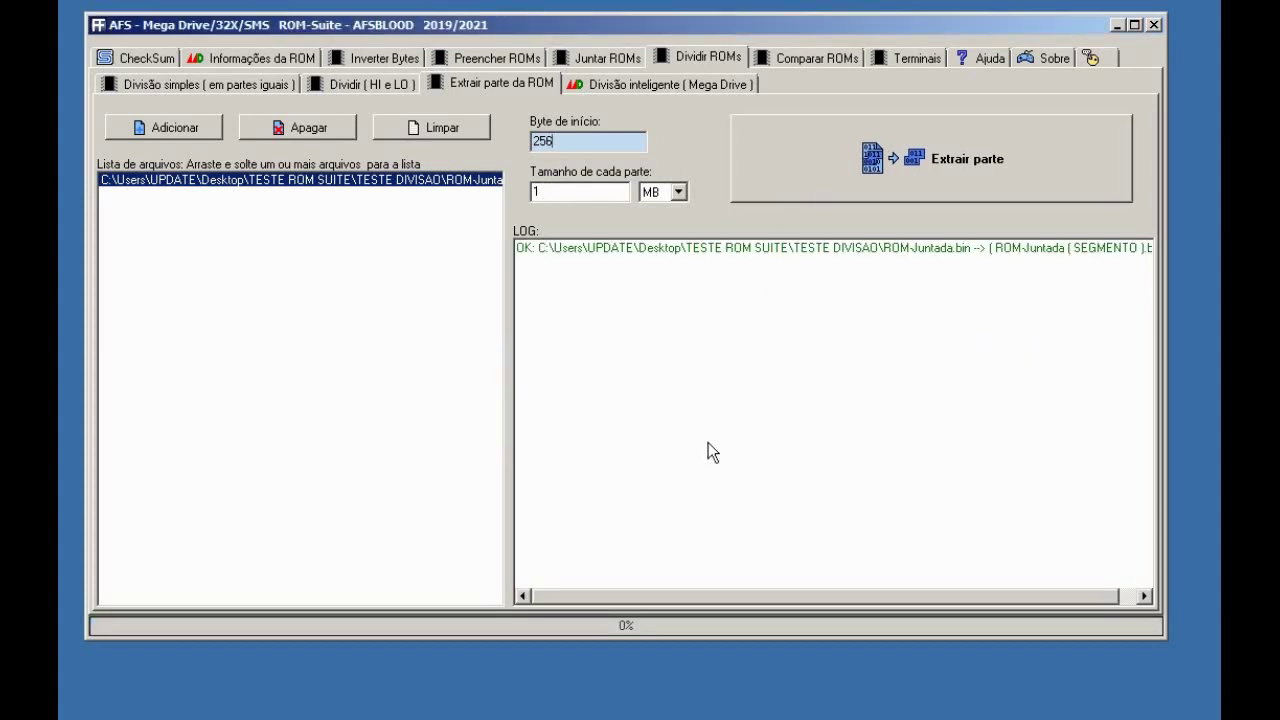
Highlight SEGMENTO in the extraction log and locate ROM-Juntada ( SEGMENTO ).bin in the TESTE DIVISAO folder
drag(785, 608, 899, 597)
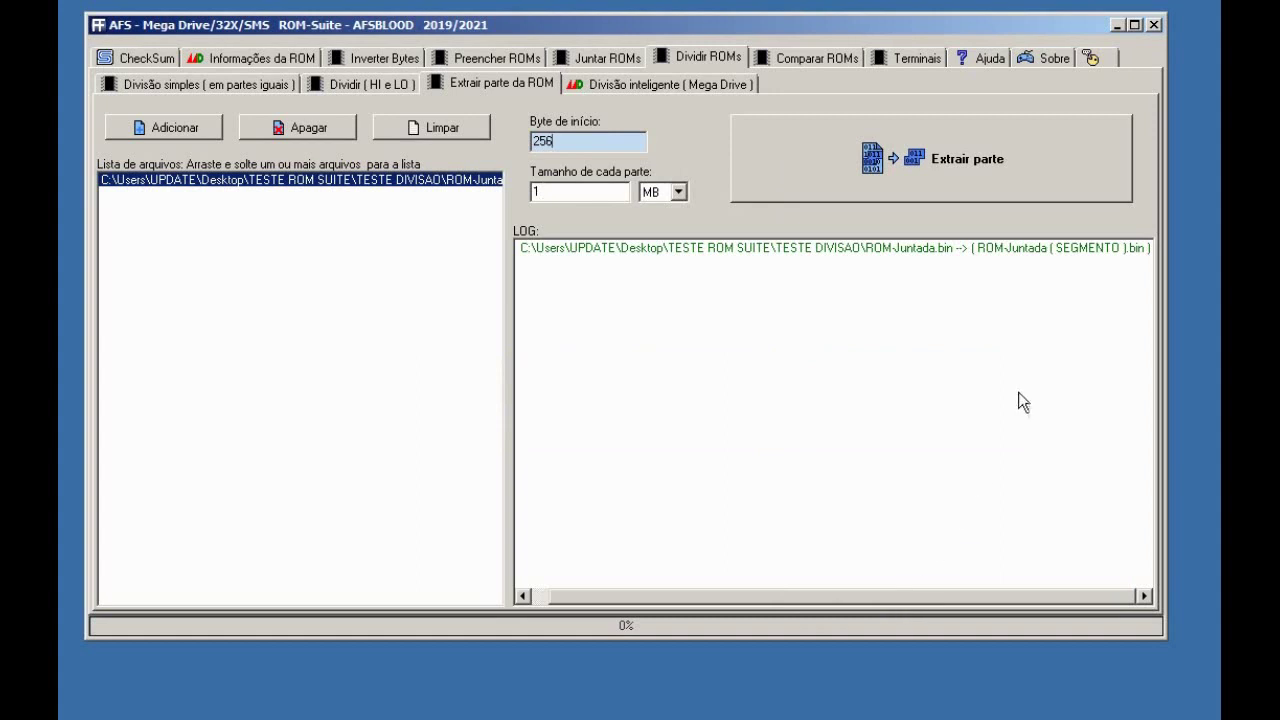
drag(1126, 247, 1053, 247)
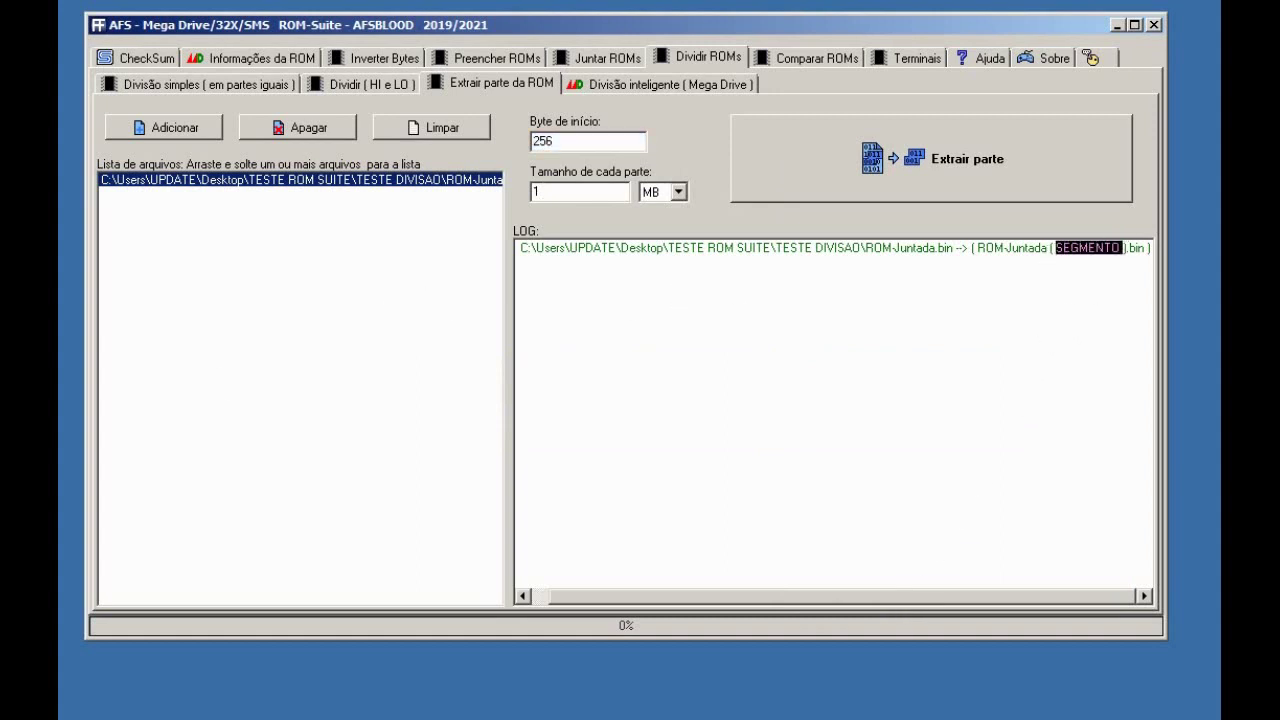
key(alt+Tab)
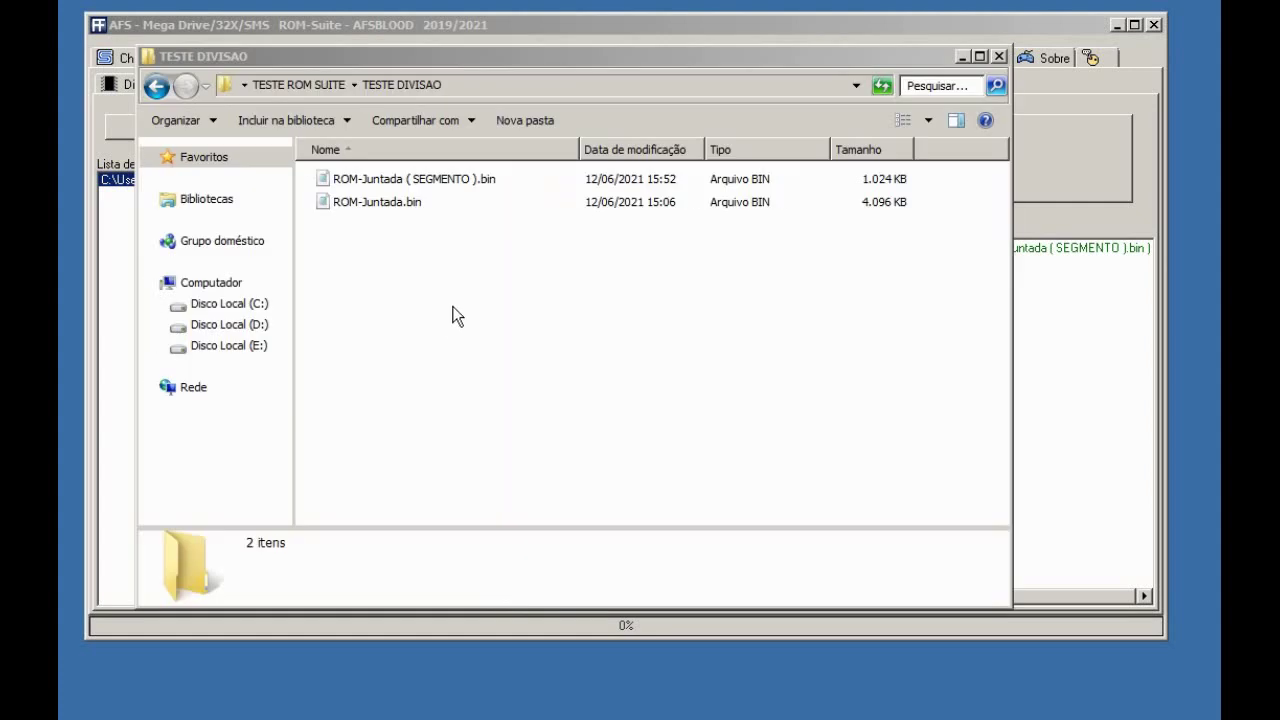
click(465, 264)
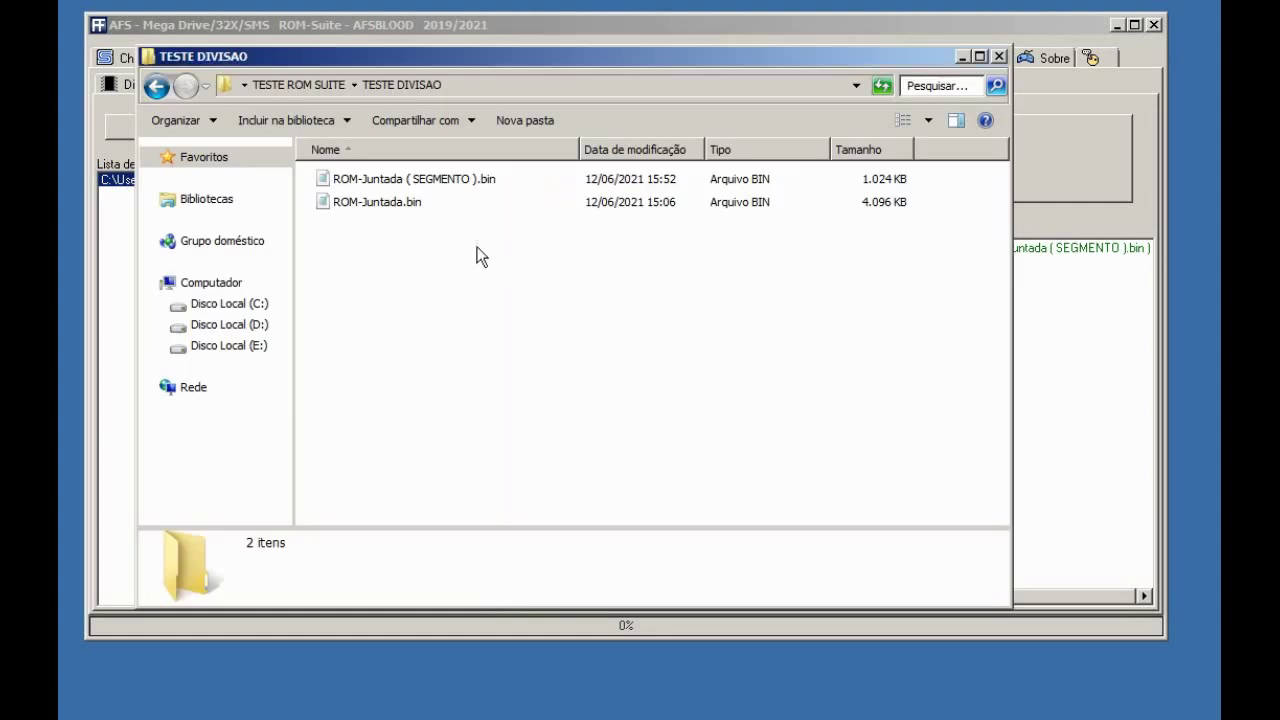
click(405, 182)
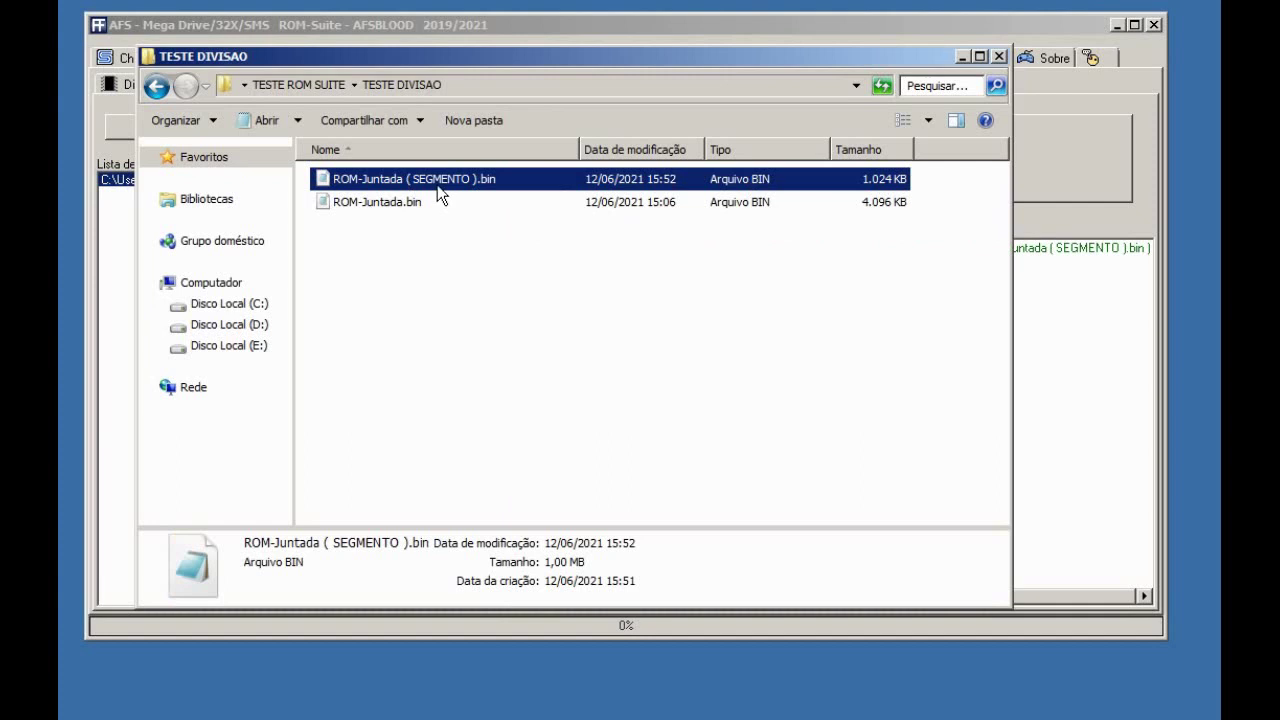
click(435, 177)
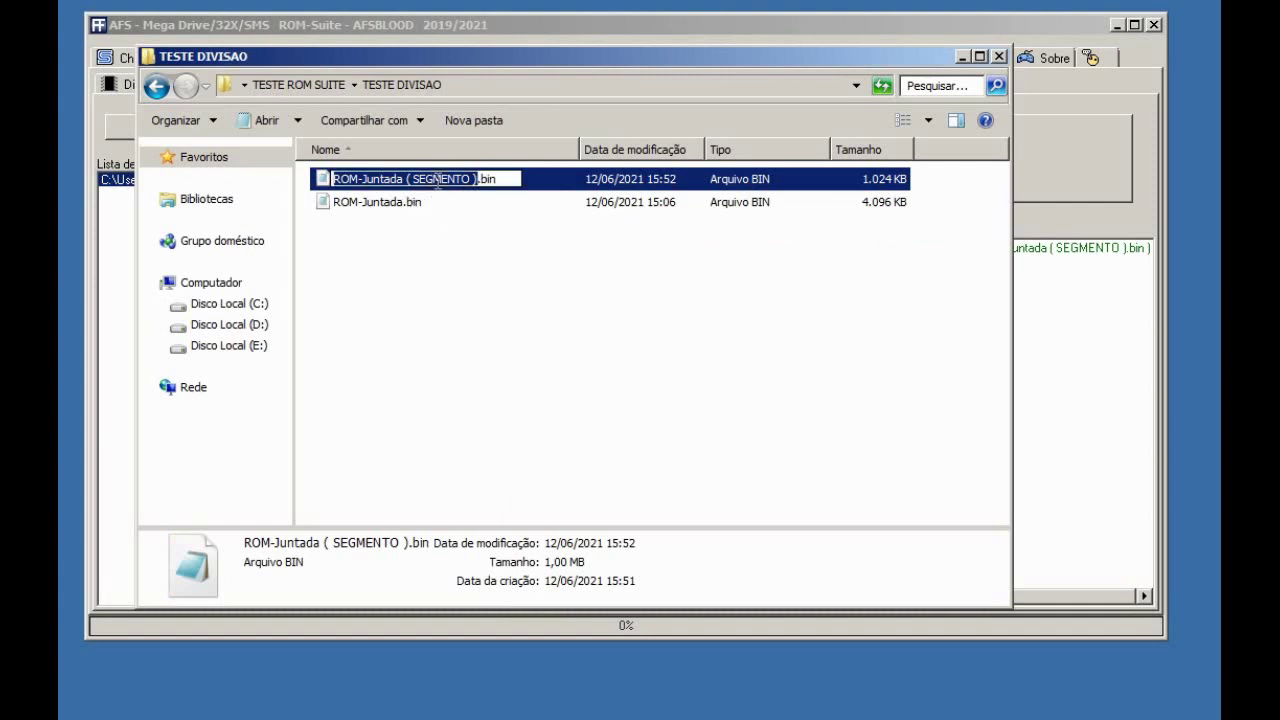
Examine the SEGA MEGA DRIVE header at the start of ROM-Juntada ( SEGMENTO ).bin in VirtualDub Hex Editor
click(444, 261)
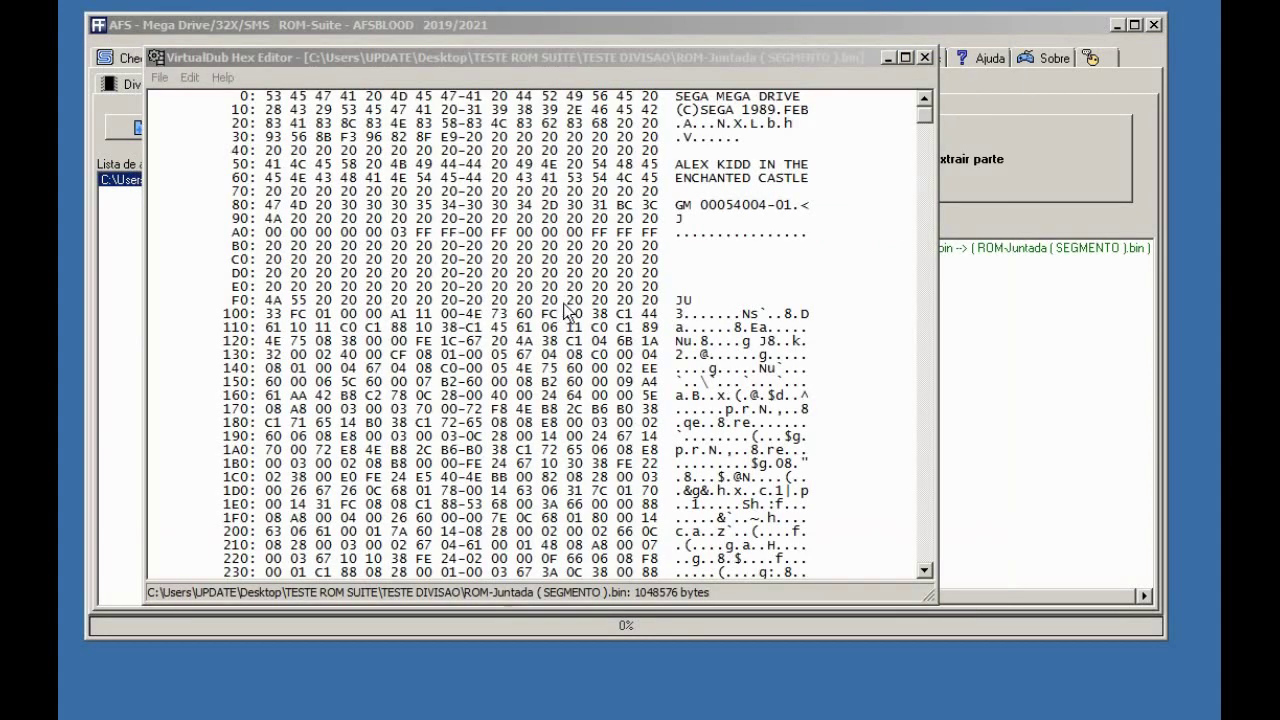
click(669, 64)
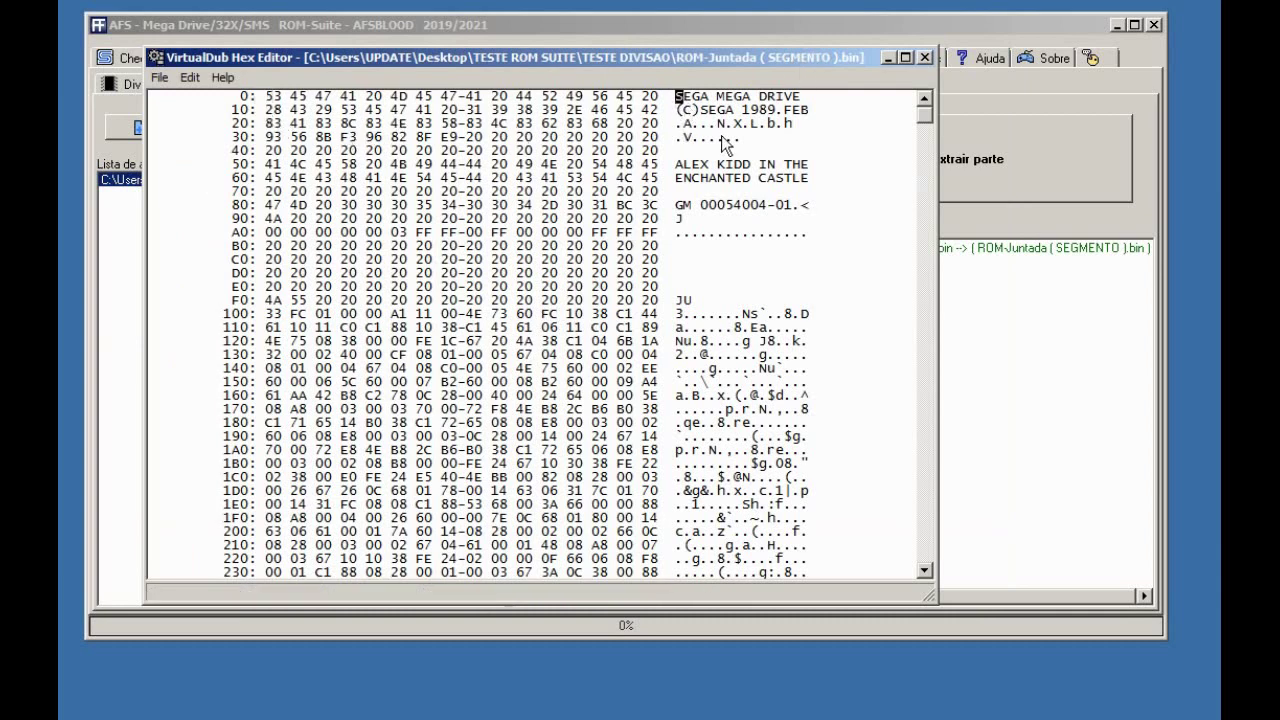
mouse_move(924, 118)
mouse_down()
mouse_move(920, 237)
mouse_move(912, 121)
mouse_up()
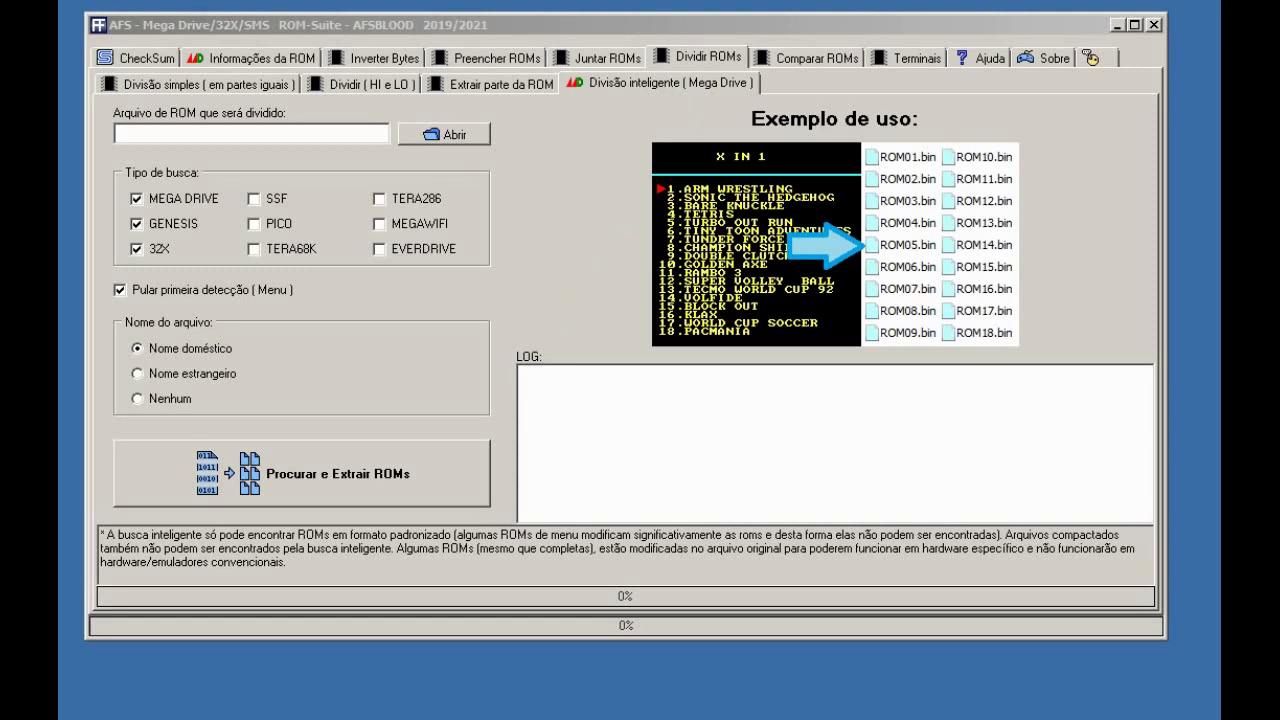
In the smart division tool of AFS ROM-Suite, load ROM-Juntada.bin from the TESTE DIVISAO folder as the ROM to divide
click(464, 134)
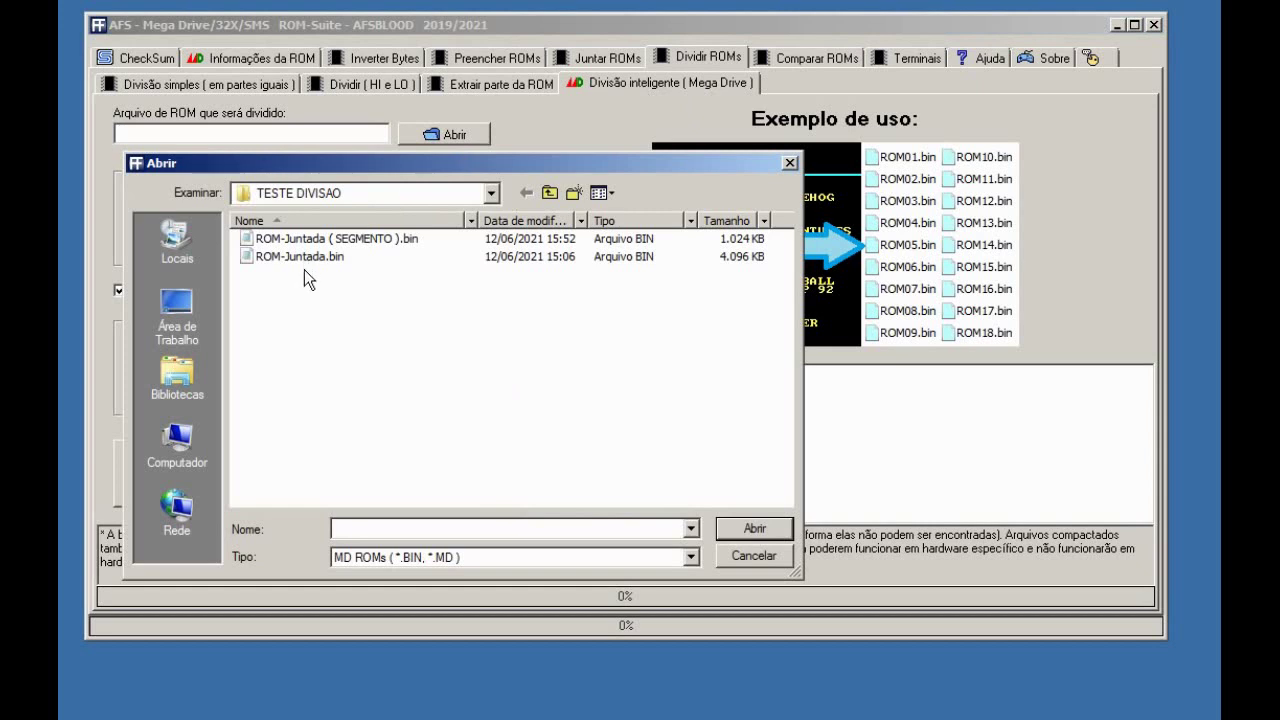
click(305, 258)
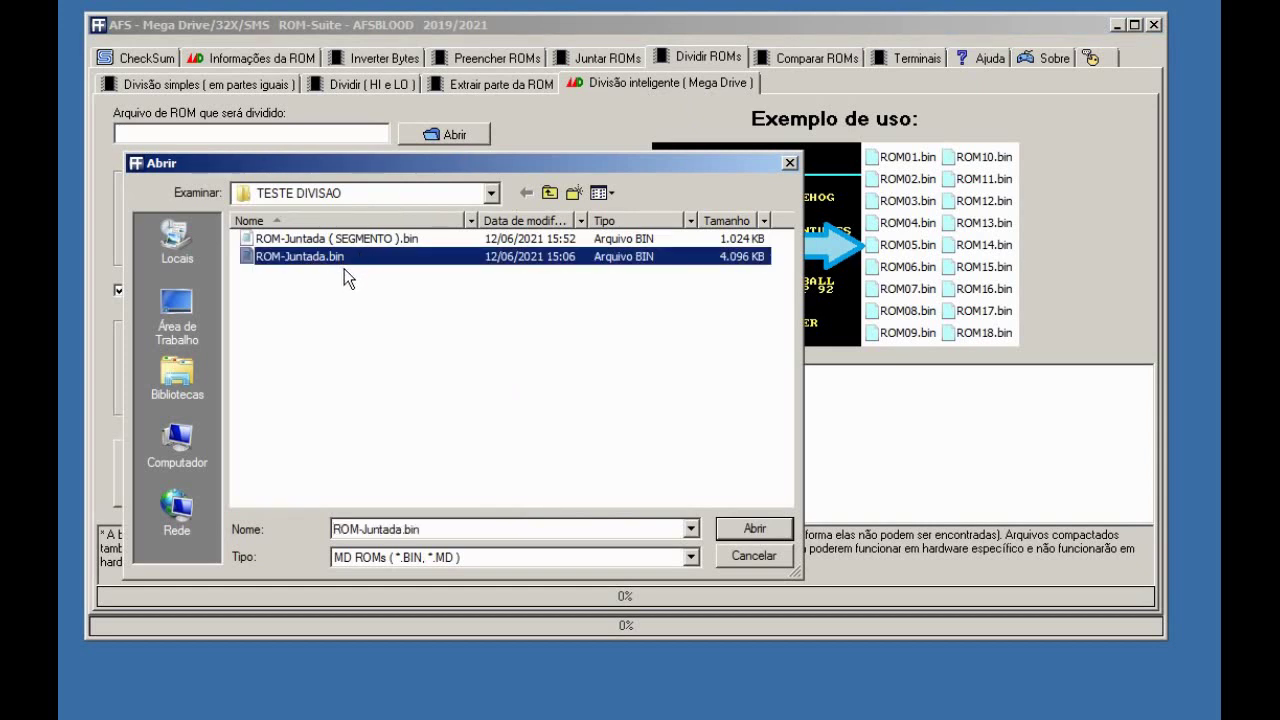
click(731, 523)
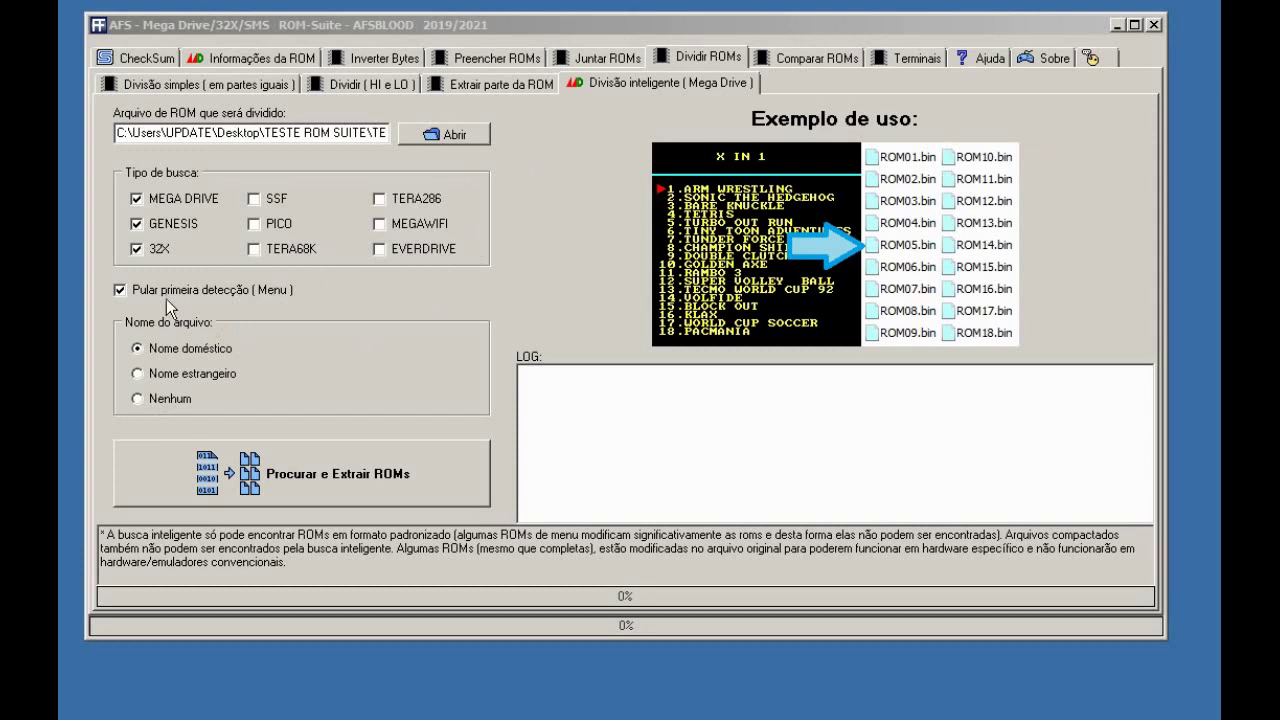
Search and extract the ROMs with first-detection skipping off and SSF, PICO, TERA68K, EVERDRIVE, MEGAWIFI and TERA286 also enabled, and dismiss the completion message
click(122, 289)
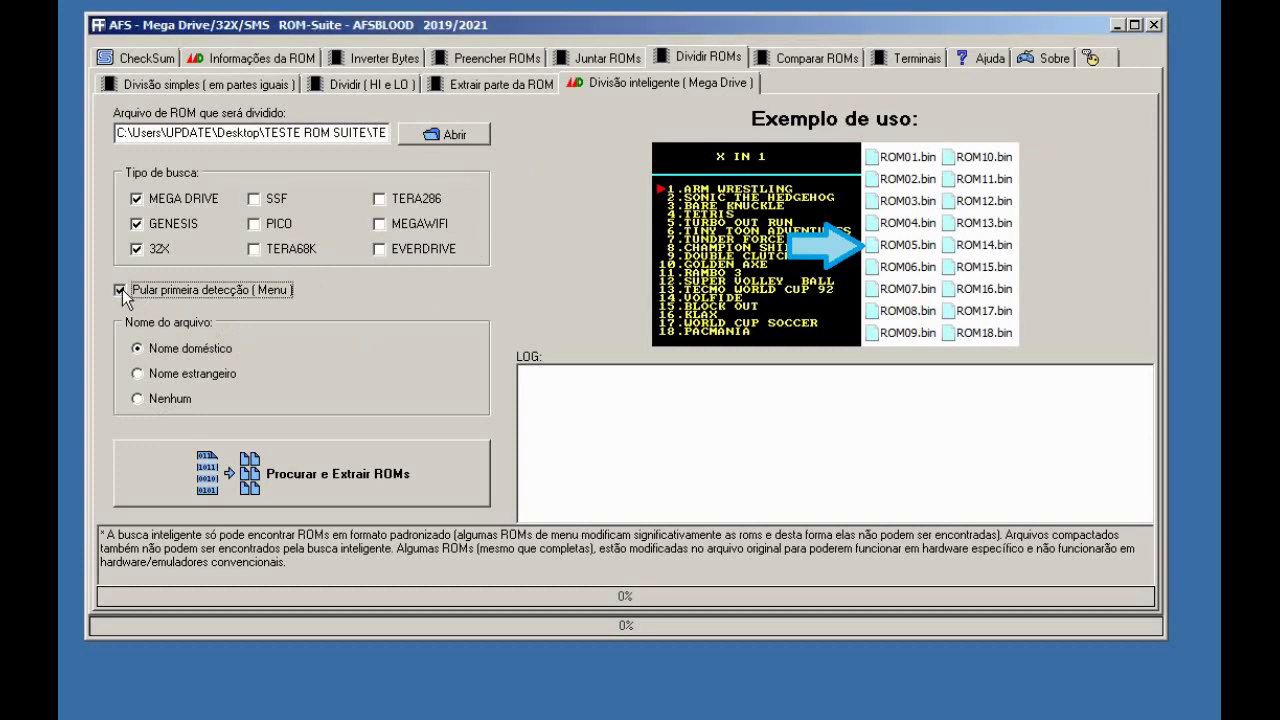
click(254, 198)
click(256, 223)
click(260, 250)
click(390, 248)
click(400, 222)
click(405, 197)
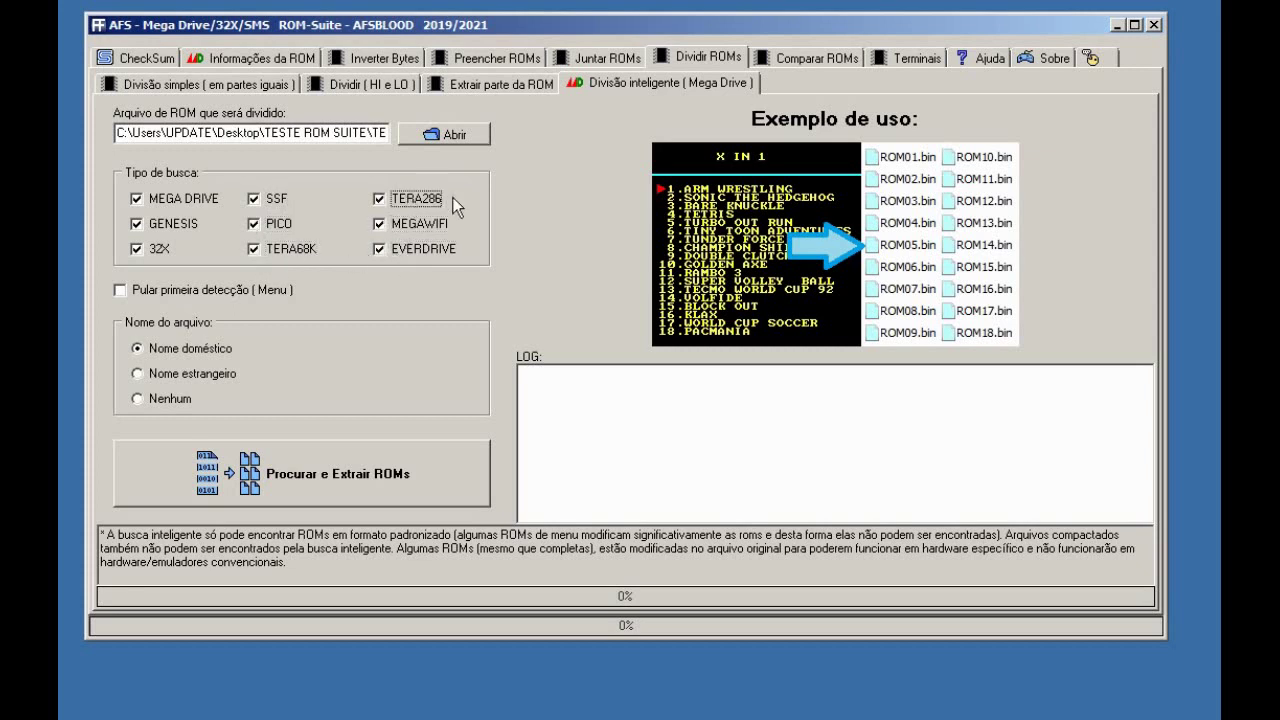
click(320, 476)
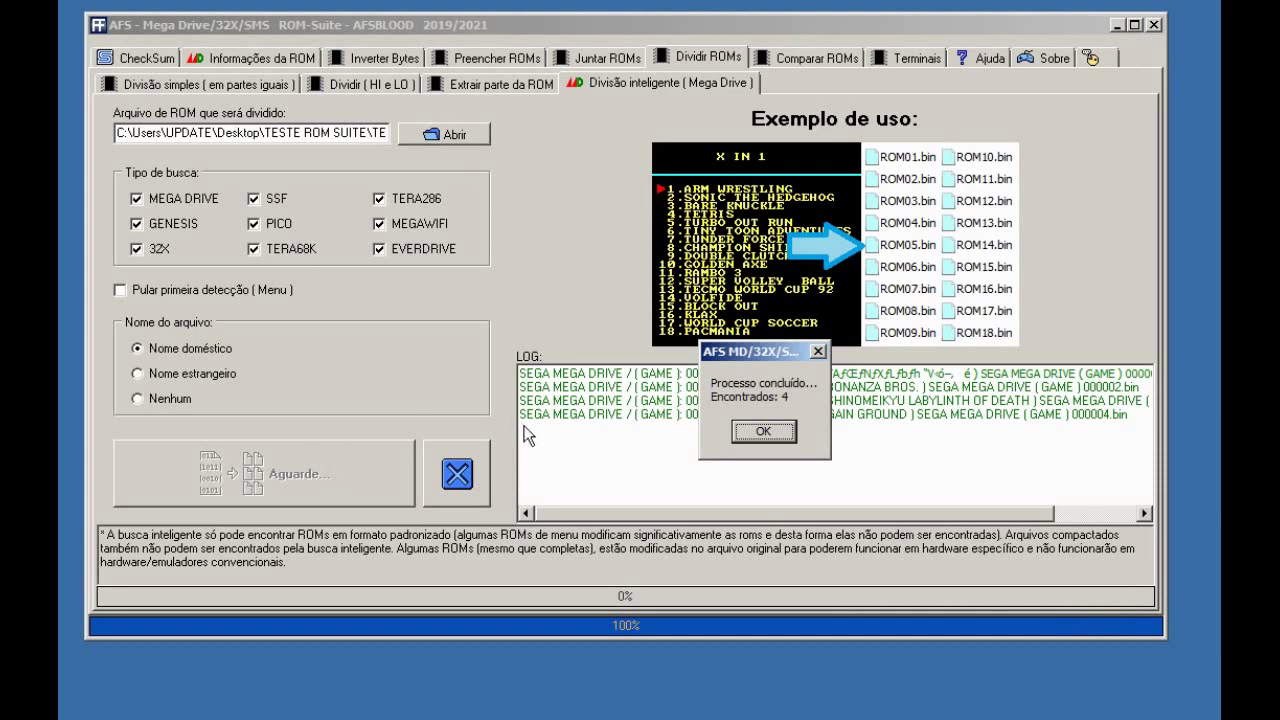
click(758, 432)
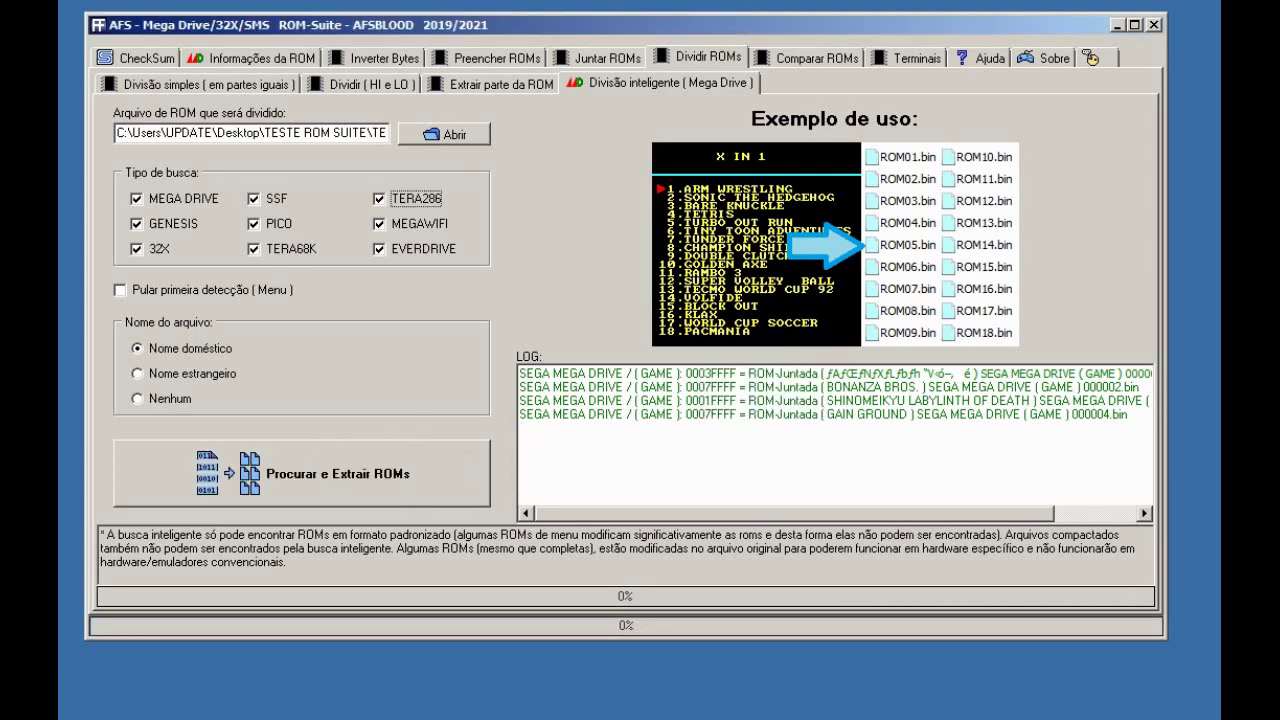
Check the full names and the sizes of the four extracted ROM files in the TESTE DIVISAO folder
key(alt+Tab)
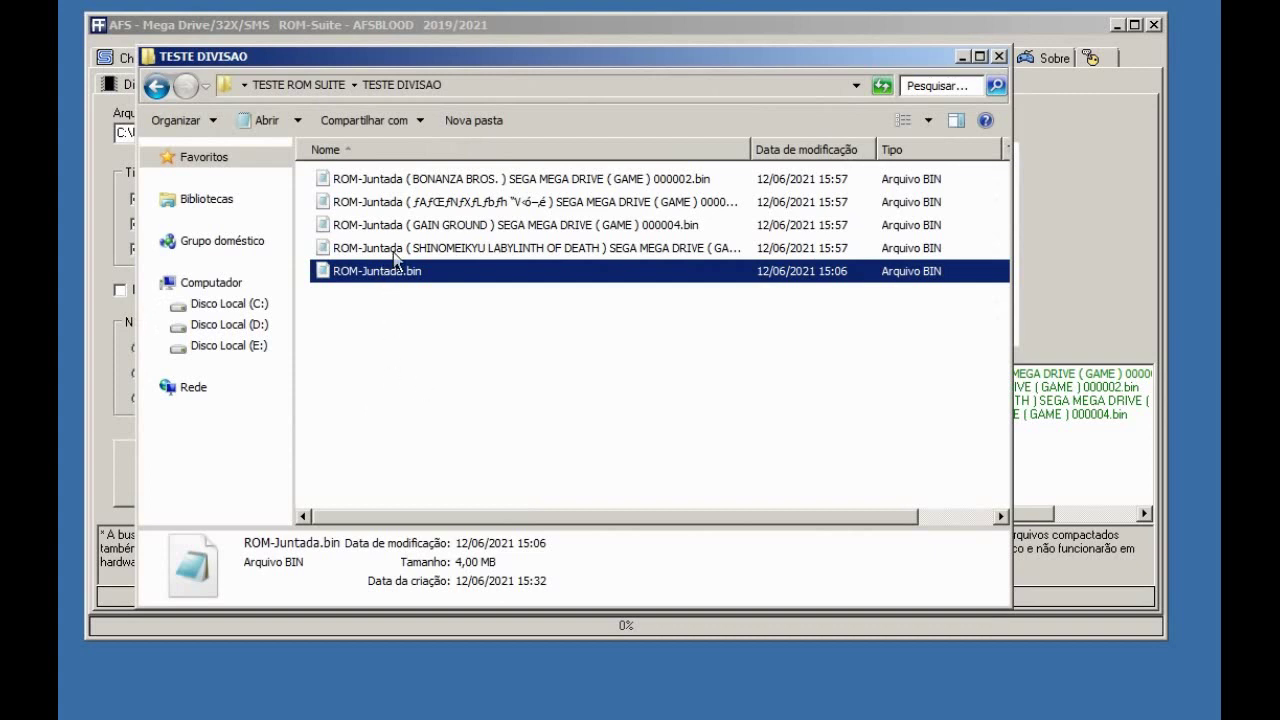
drag(752, 148, 825, 137)
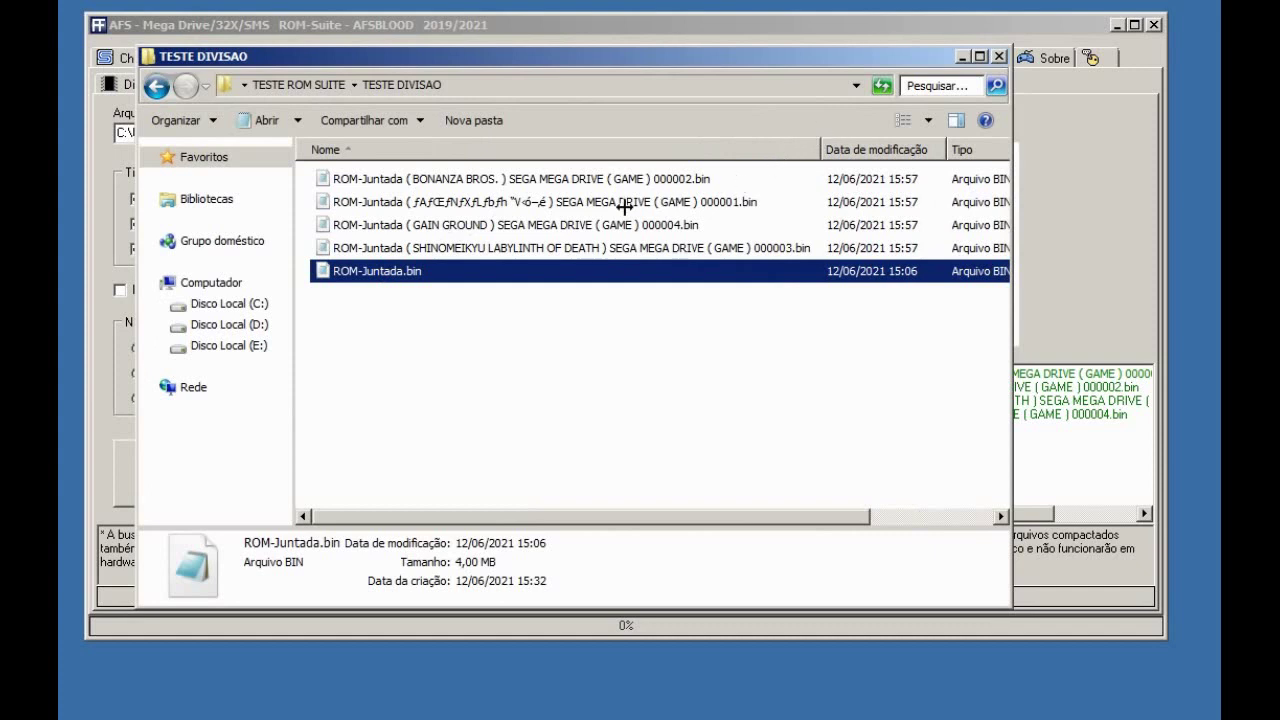
click(498, 203)
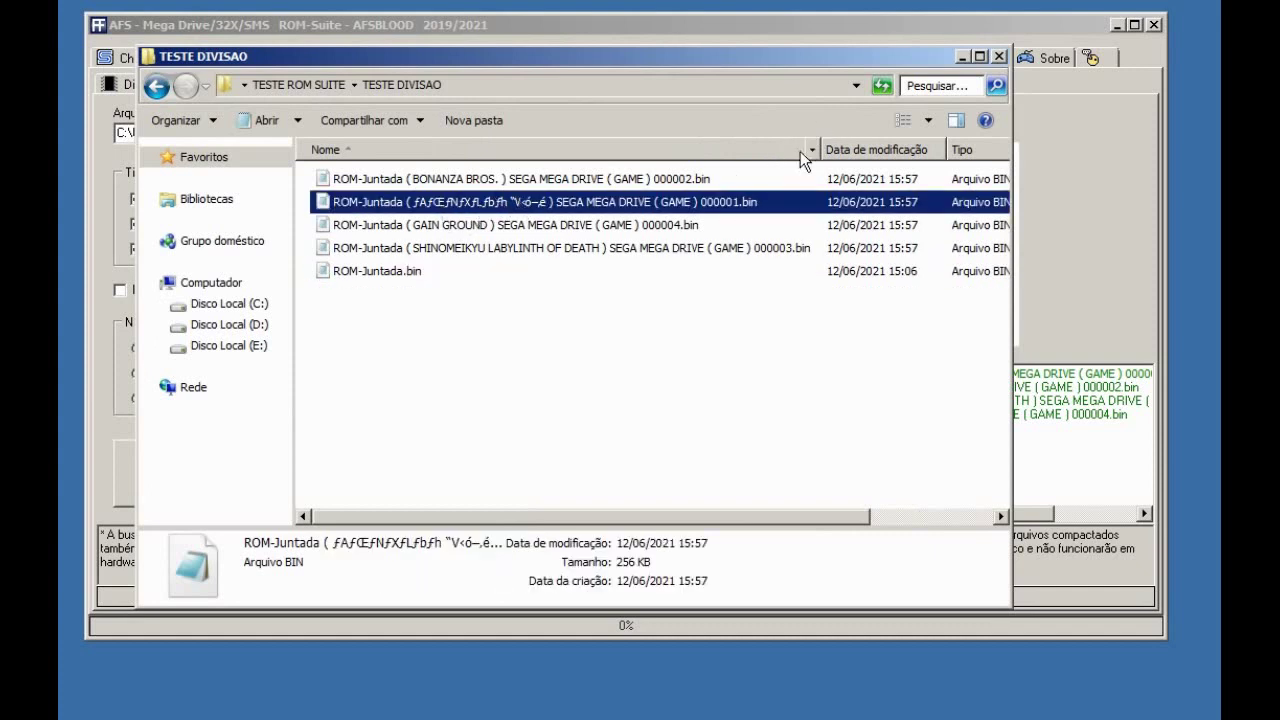
drag(716, 153, 599, 150)
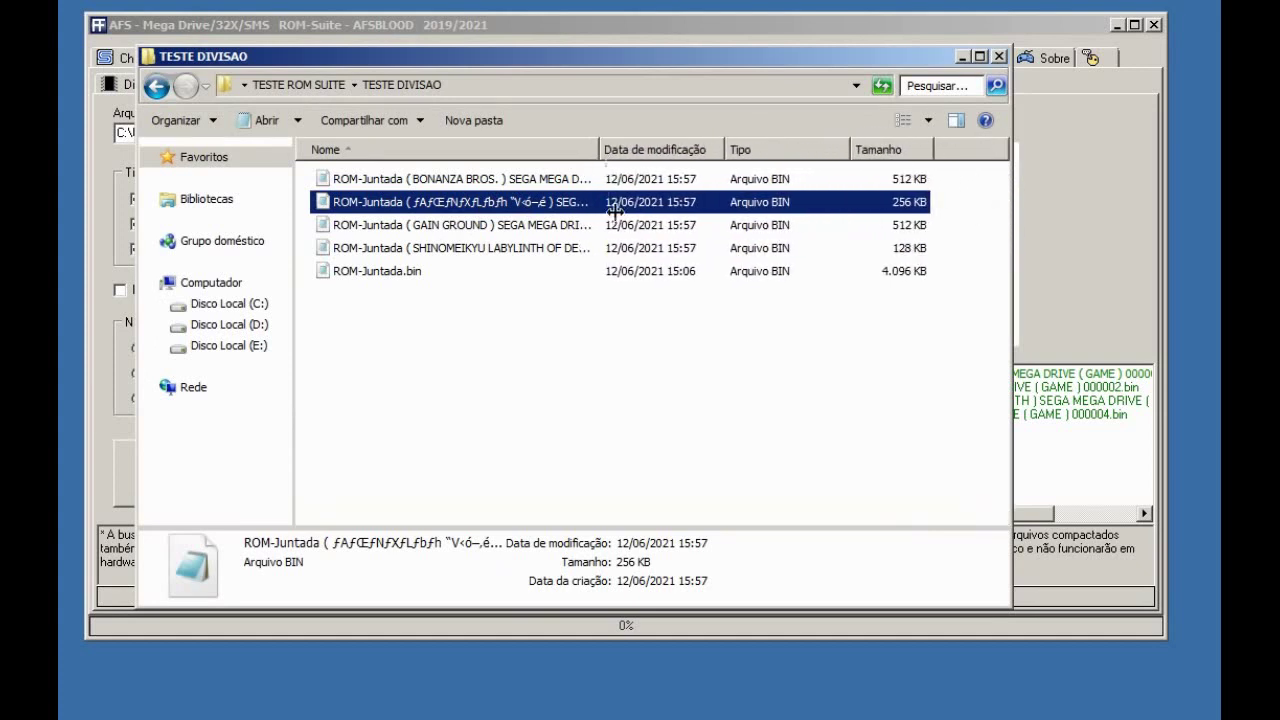
click(918, 179)
click(908, 203)
click(905, 226)
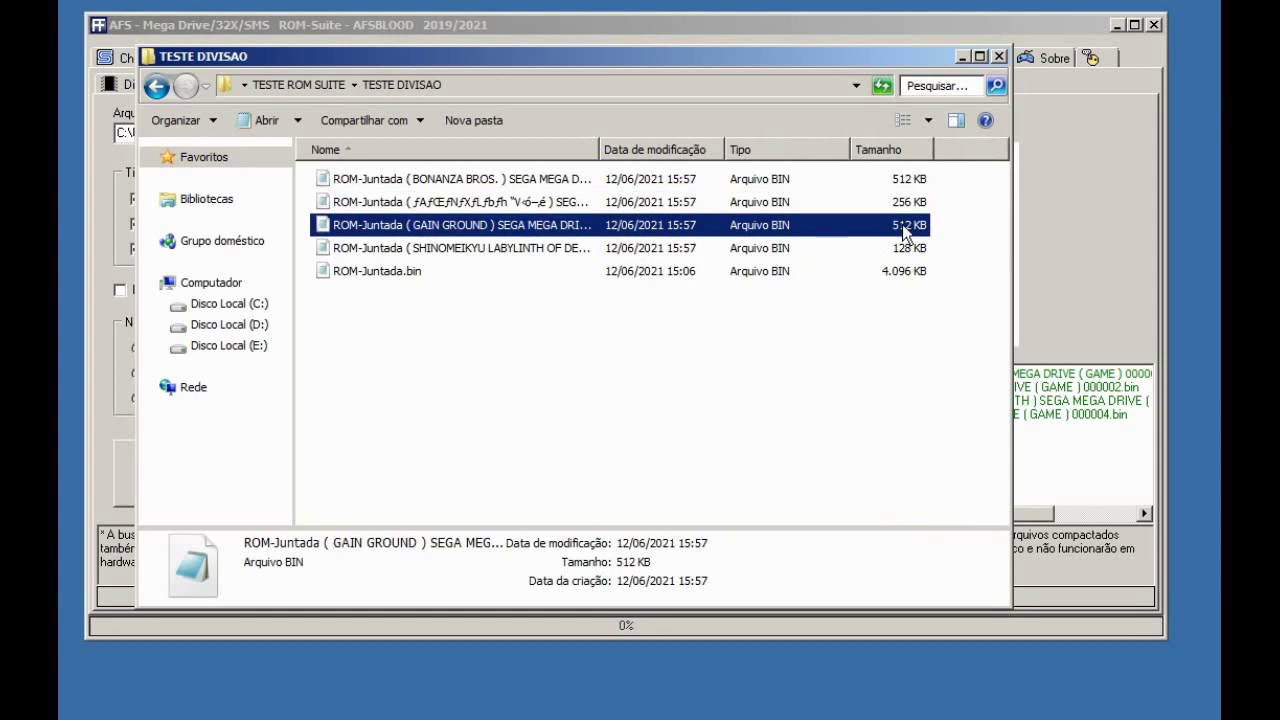
click(900, 249)
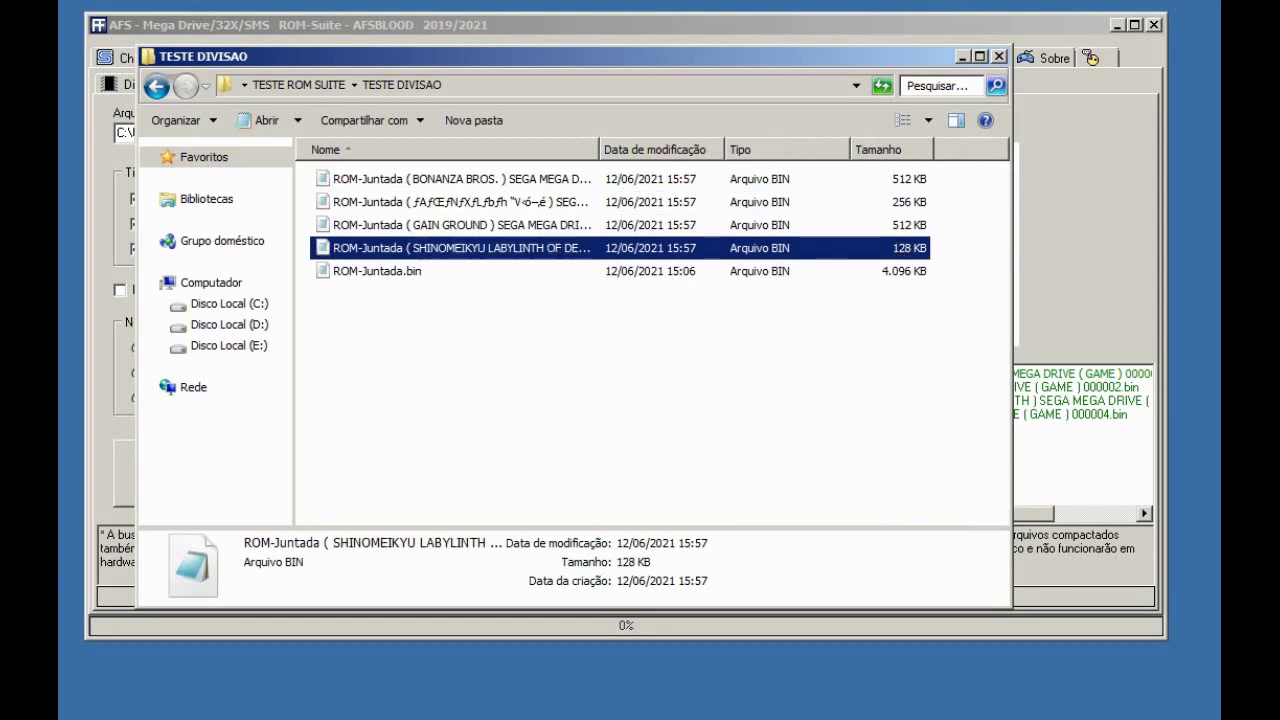
Review the full entries of the smart division log in AFS ROM-Suite, including the output file names
key(alt+Tab)
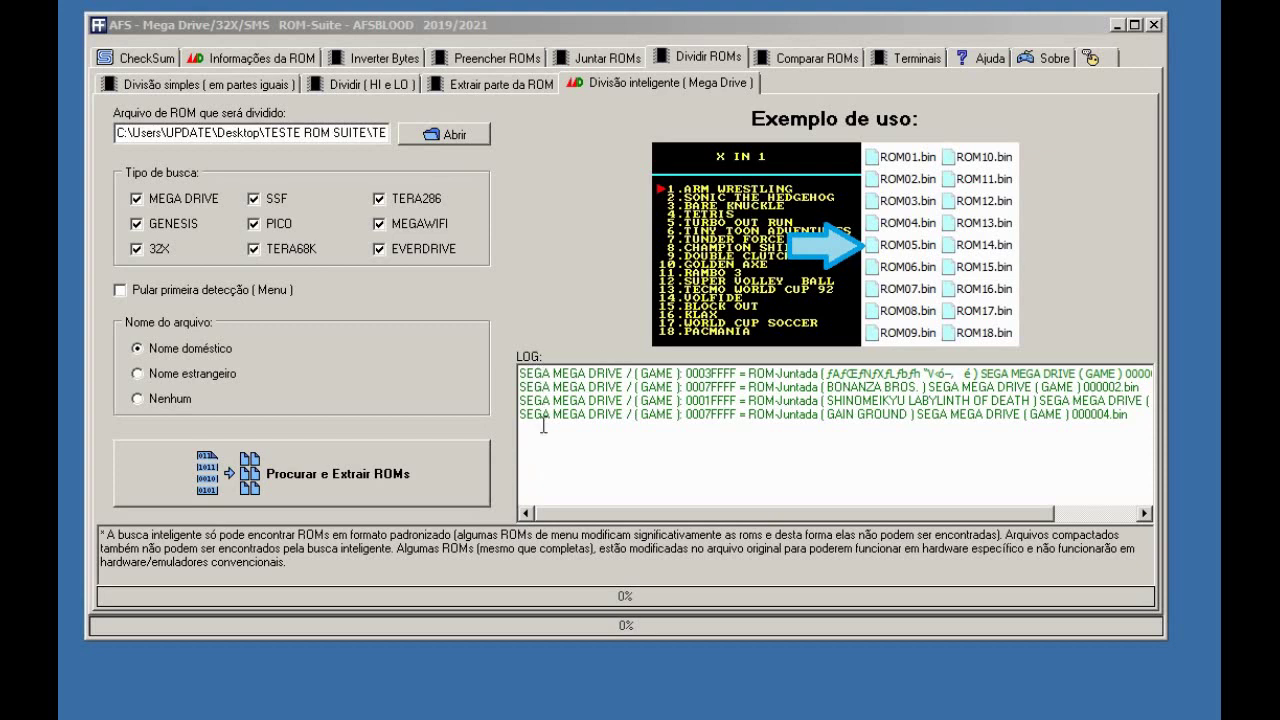
mouse_move(628, 514)
mouse_down()
mouse_move(712, 516)
mouse_move(605, 518)
mouse_up()
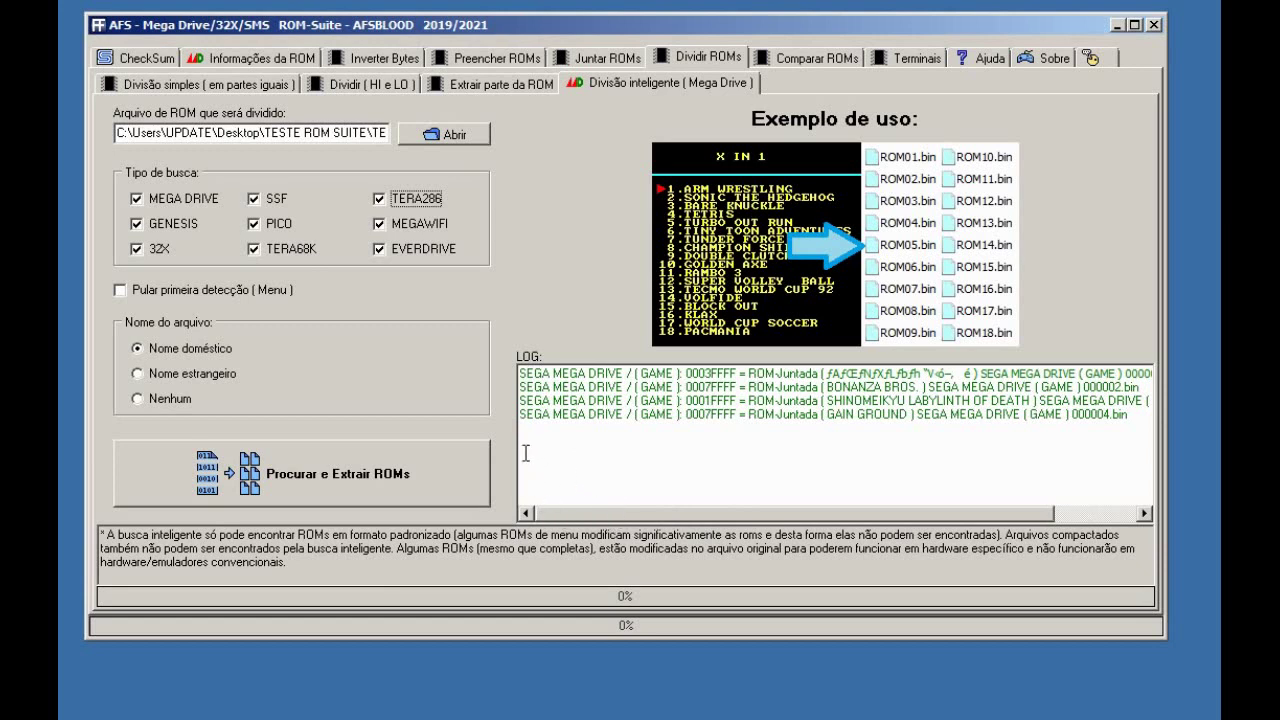
drag(576, 511, 683, 511)
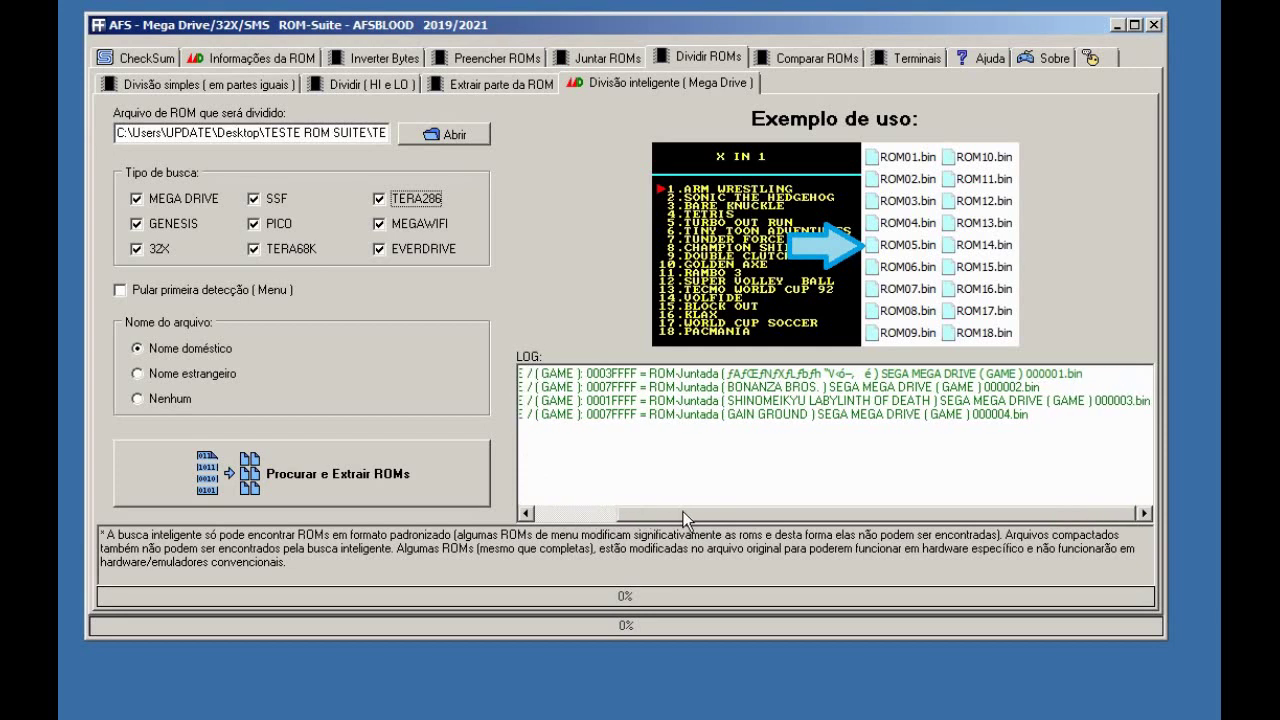
click(609, 511)
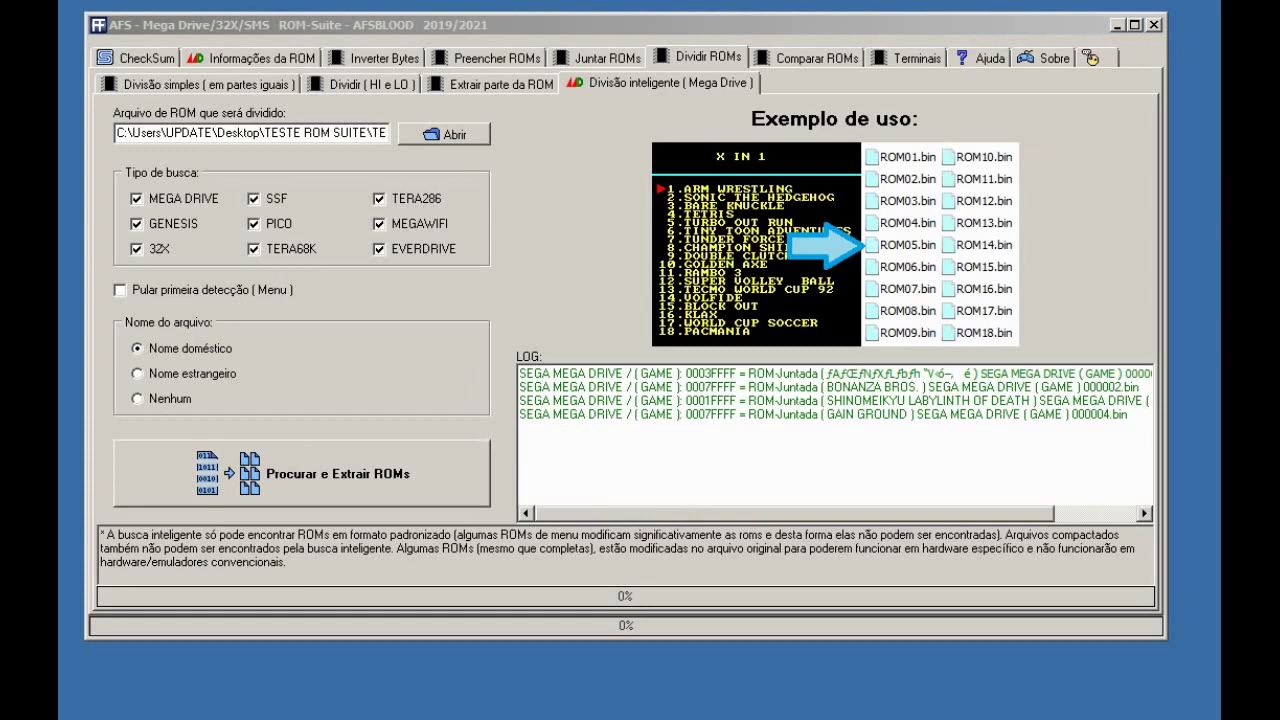
mouse_move(576, 510)
mouse_down()
mouse_move(650, 508)
mouse_move(576, 514)
mouse_up()
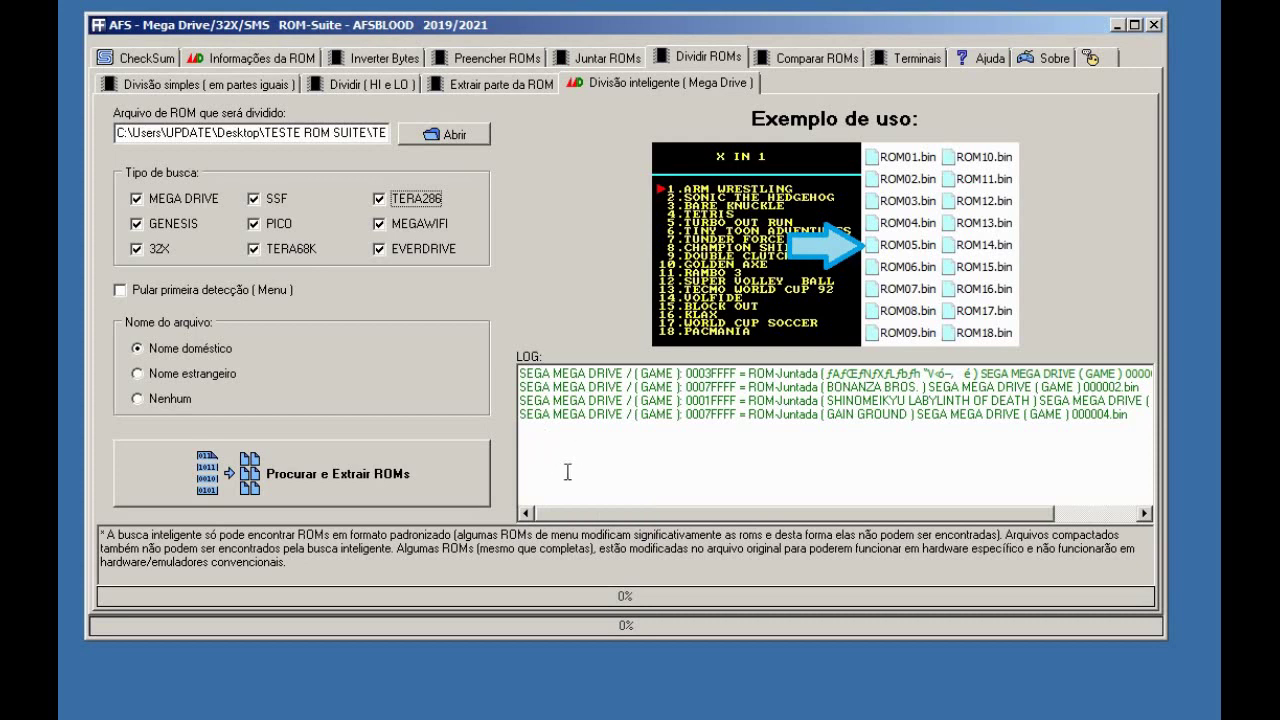
drag(576, 513, 654, 515)
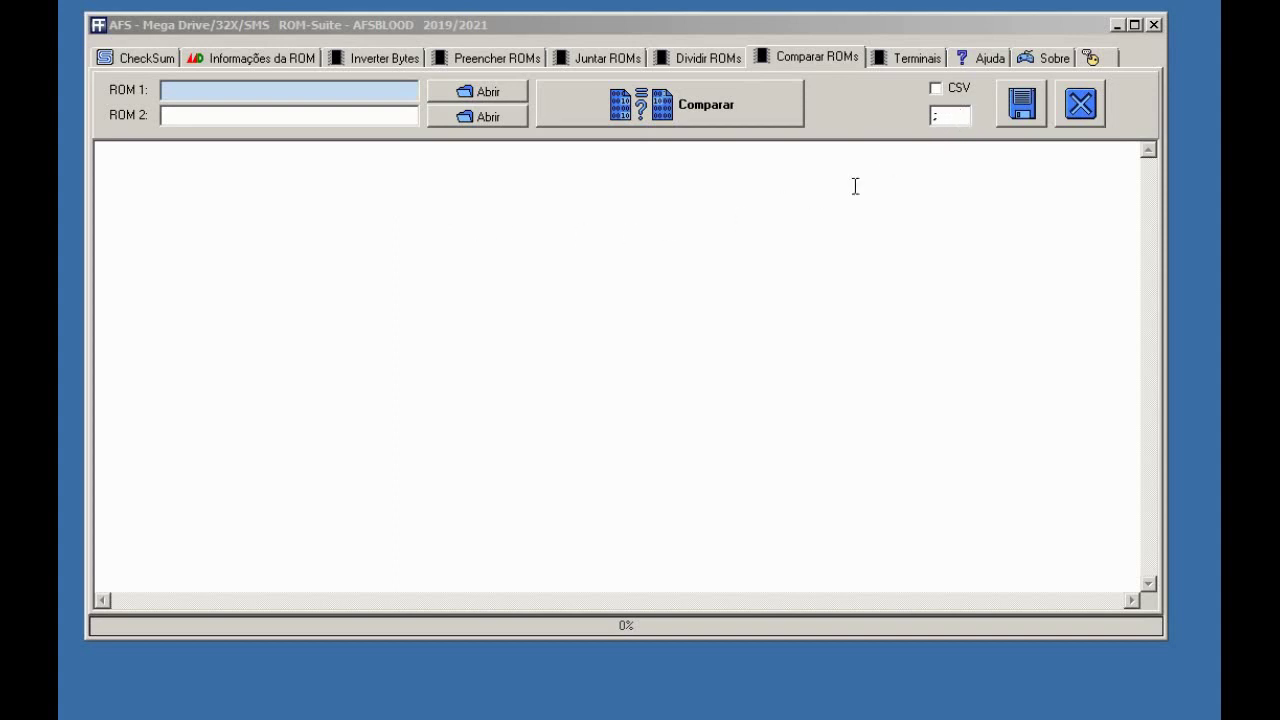
In the ROM comparison tool, load Quack Shot Starring Donald Duck (W) (REV 00) [!].bin from TESTE COMPARAÇÃO as ROM 1
click(606, 239)
click(466, 97)
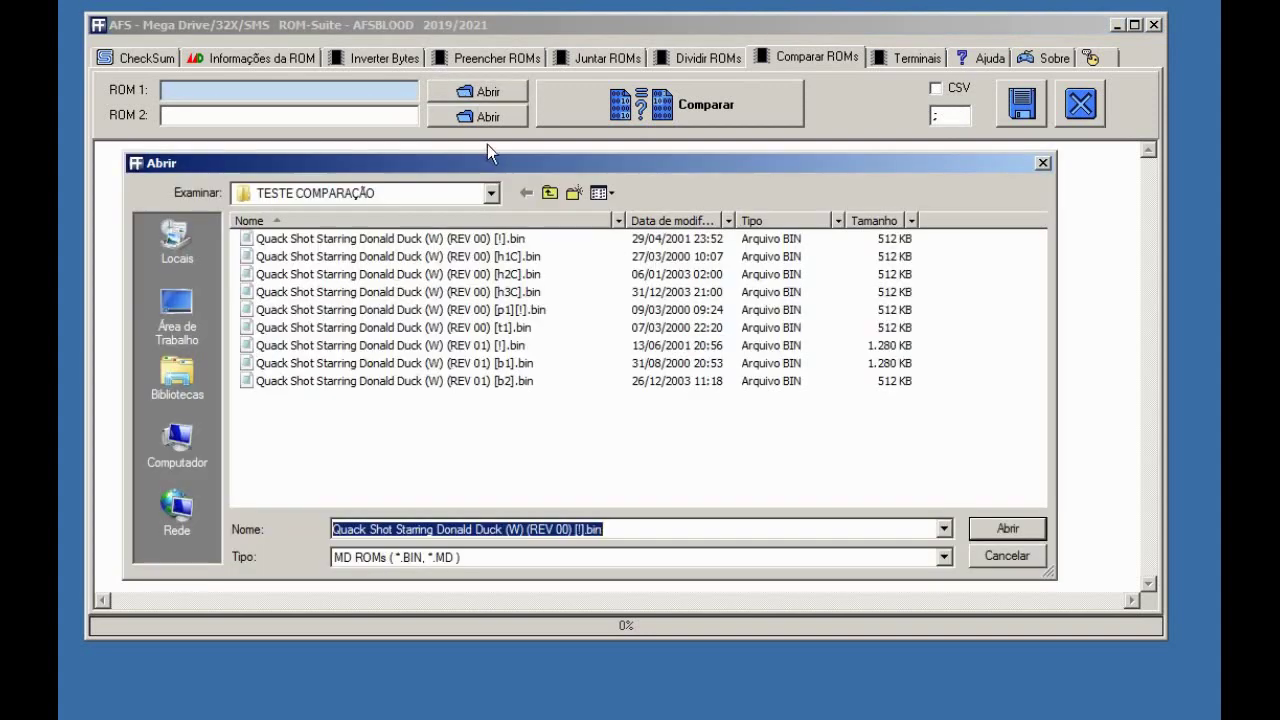
click(478, 248)
click(992, 526)
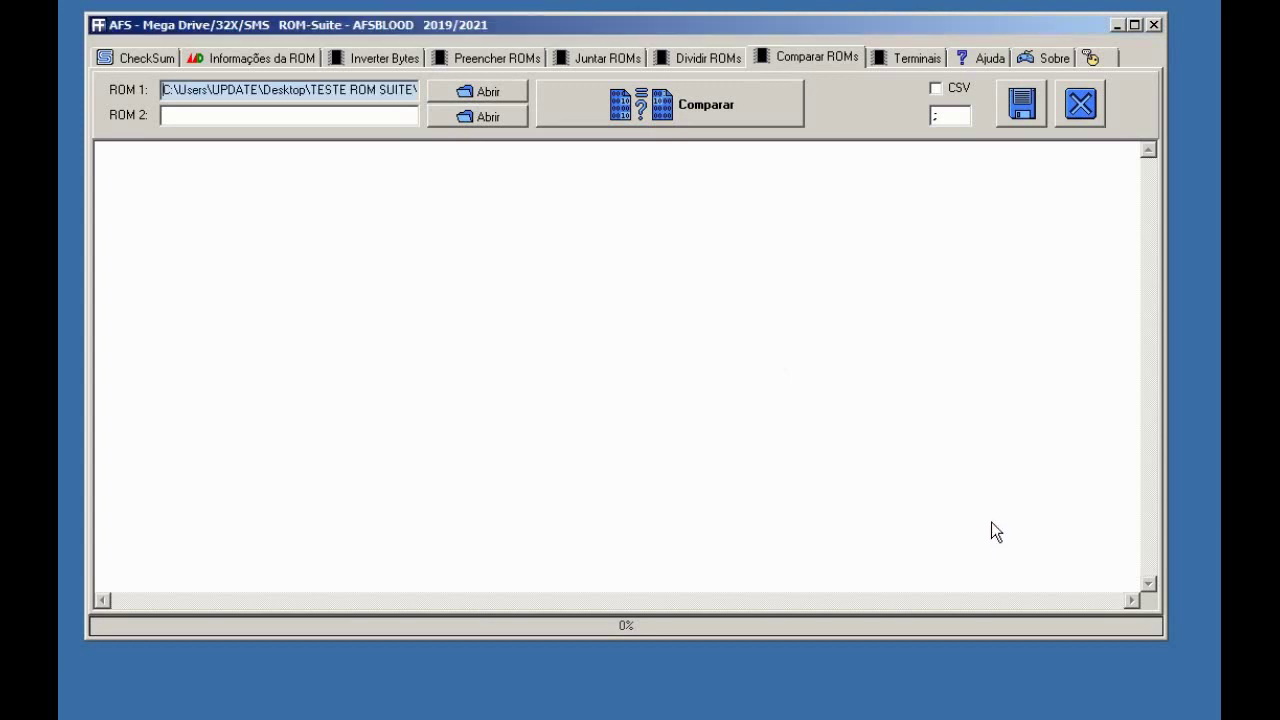
Load Quack Shot Starring Donald Duck (W) (REV 00) [h1C].bin as ROM 2
click(477, 117)
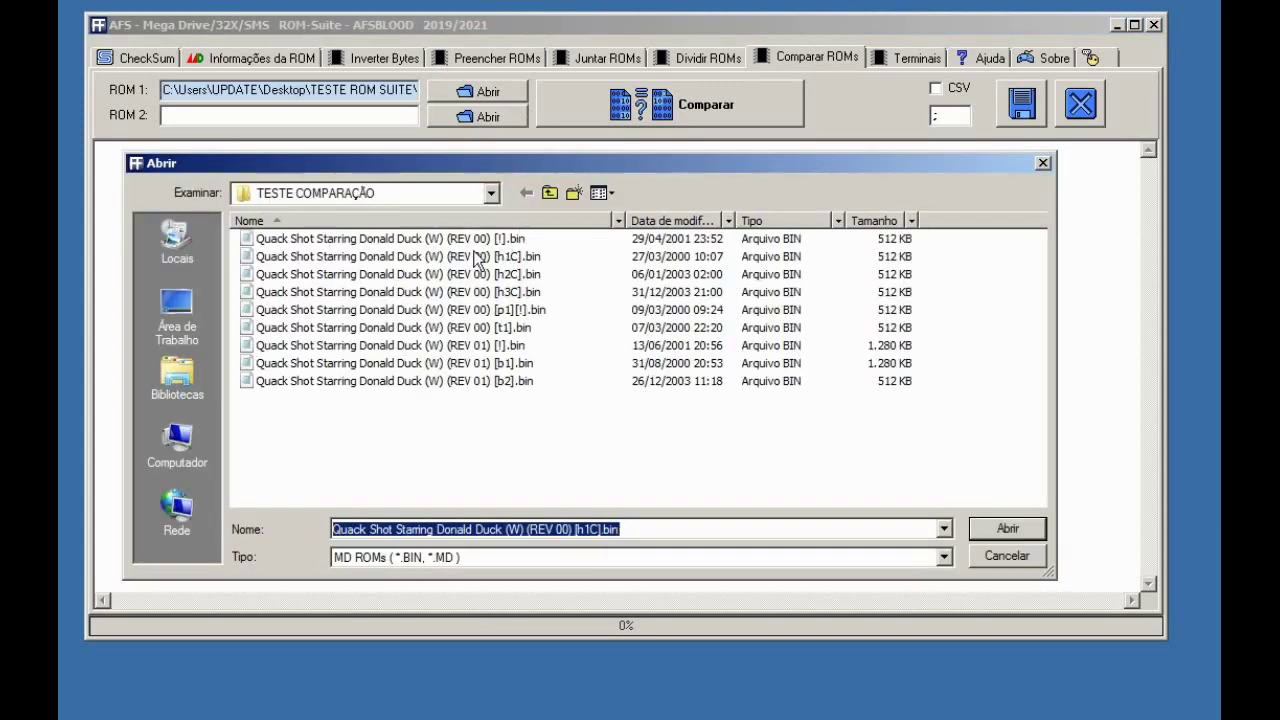
click(514, 260)
click(514, 260)
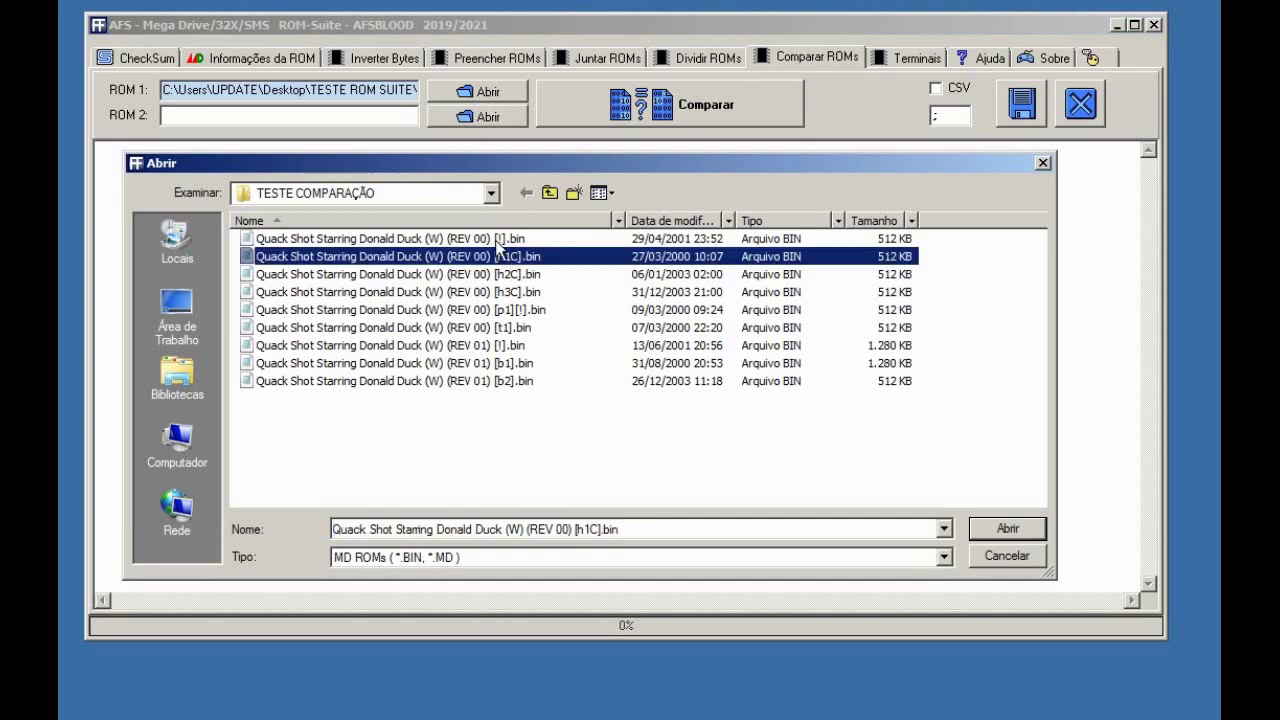
click(1000, 530)
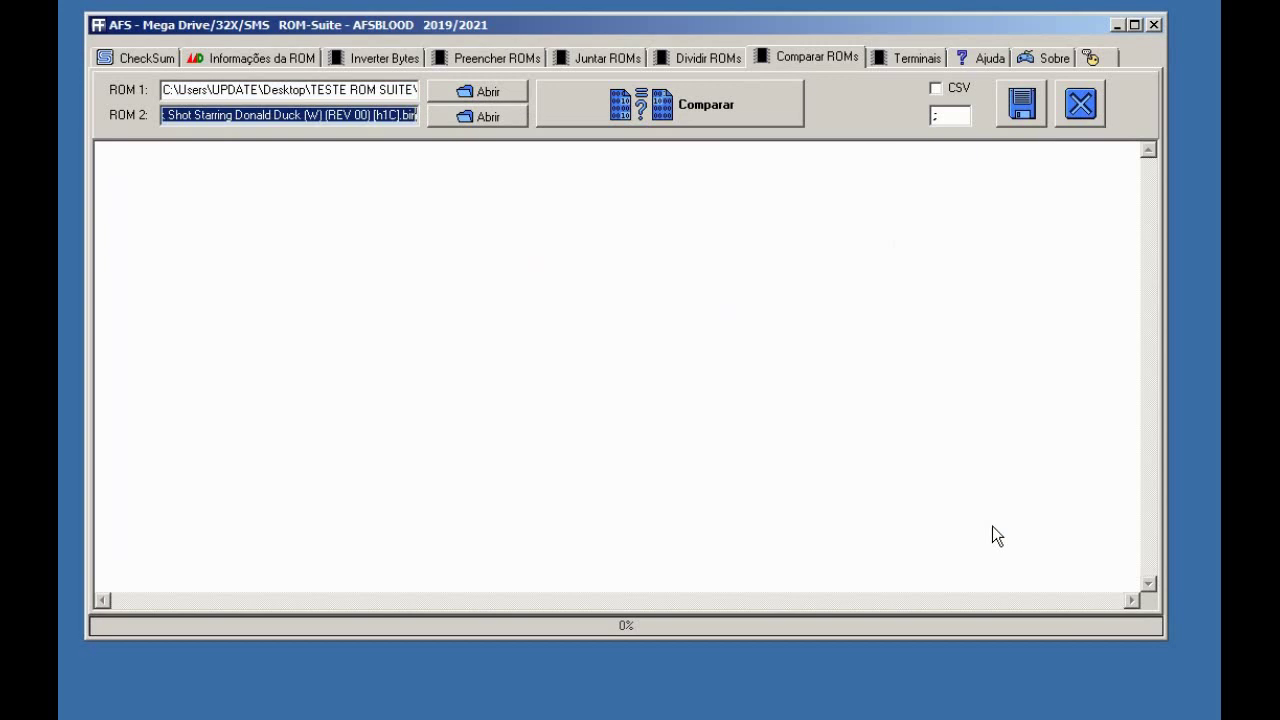
Compare the two Quack Shot ROMs and switch to the hex editor windows showing both files
click(668, 116)
click(780, 424)
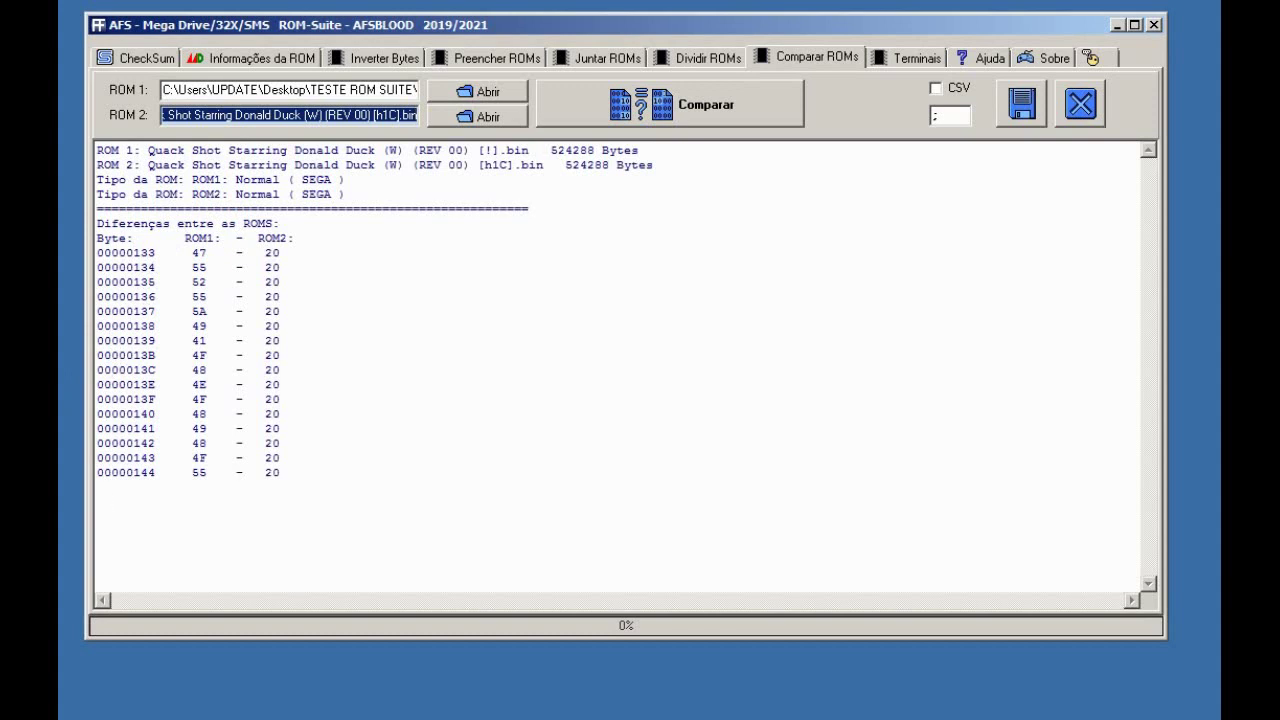
key(alt+Tab)
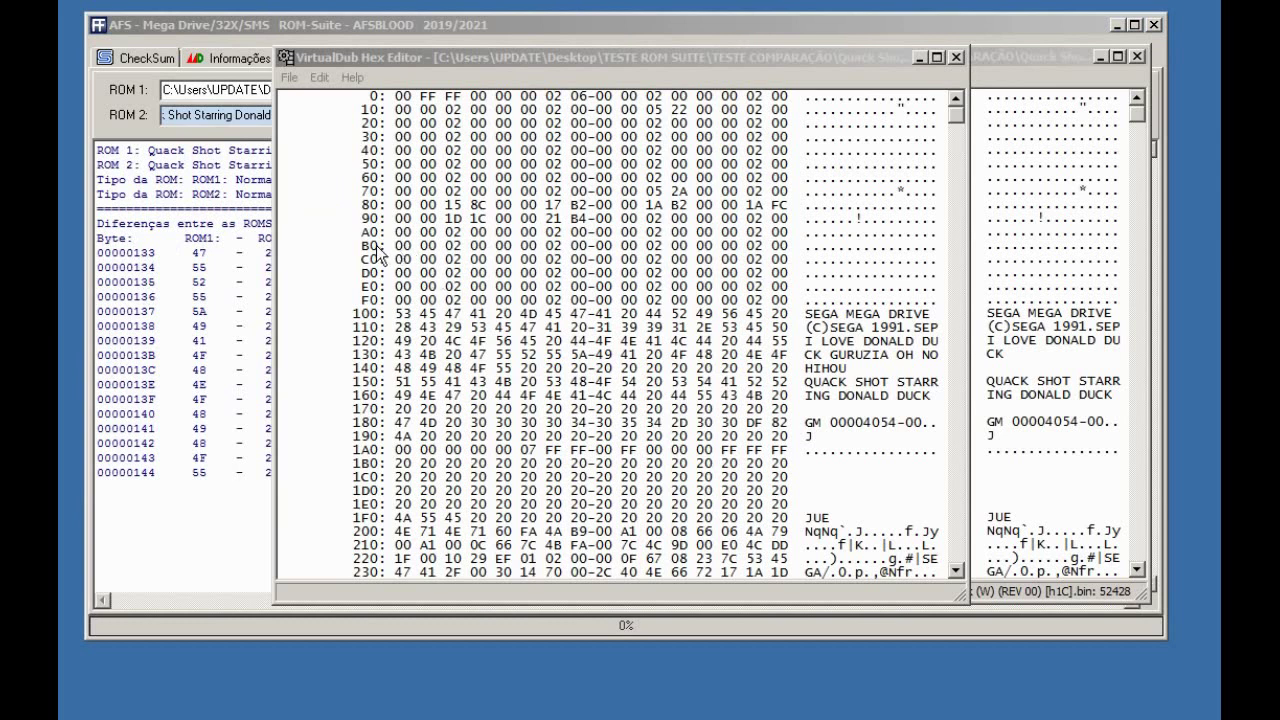
Move the front hex editor window aside and bring the other Quack Shot ROM's hex window forward for comparison
click(575, 60)
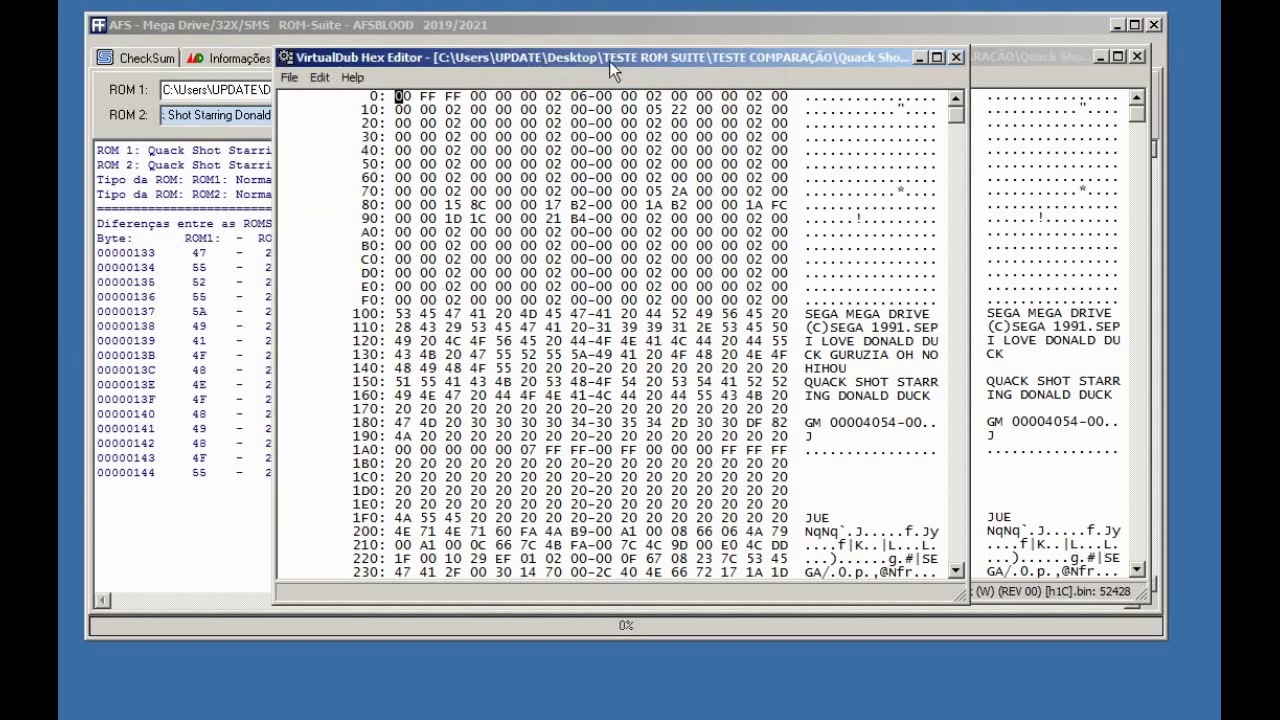
drag(829, 57, 1010, 59)
click(358, 60)
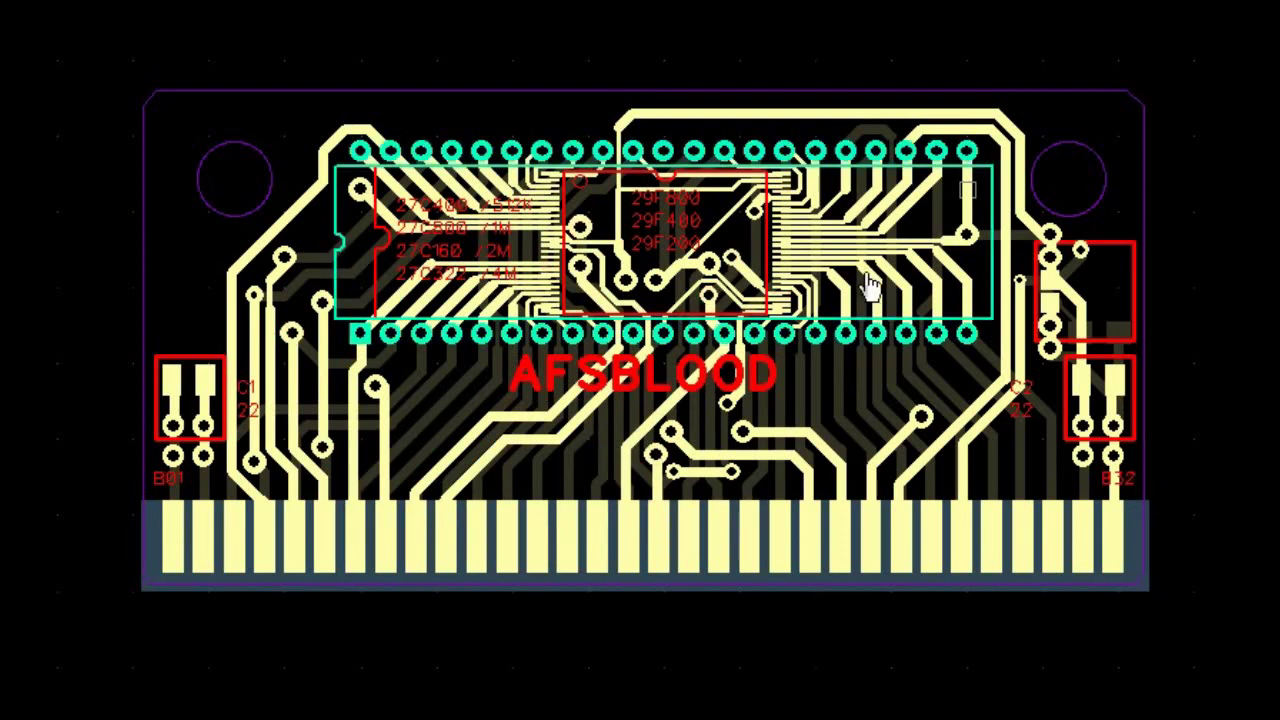
In the PCB layout, switch to the Bottom layer and highlight the net of the twelfth edge connector pad
click(1205, 1)
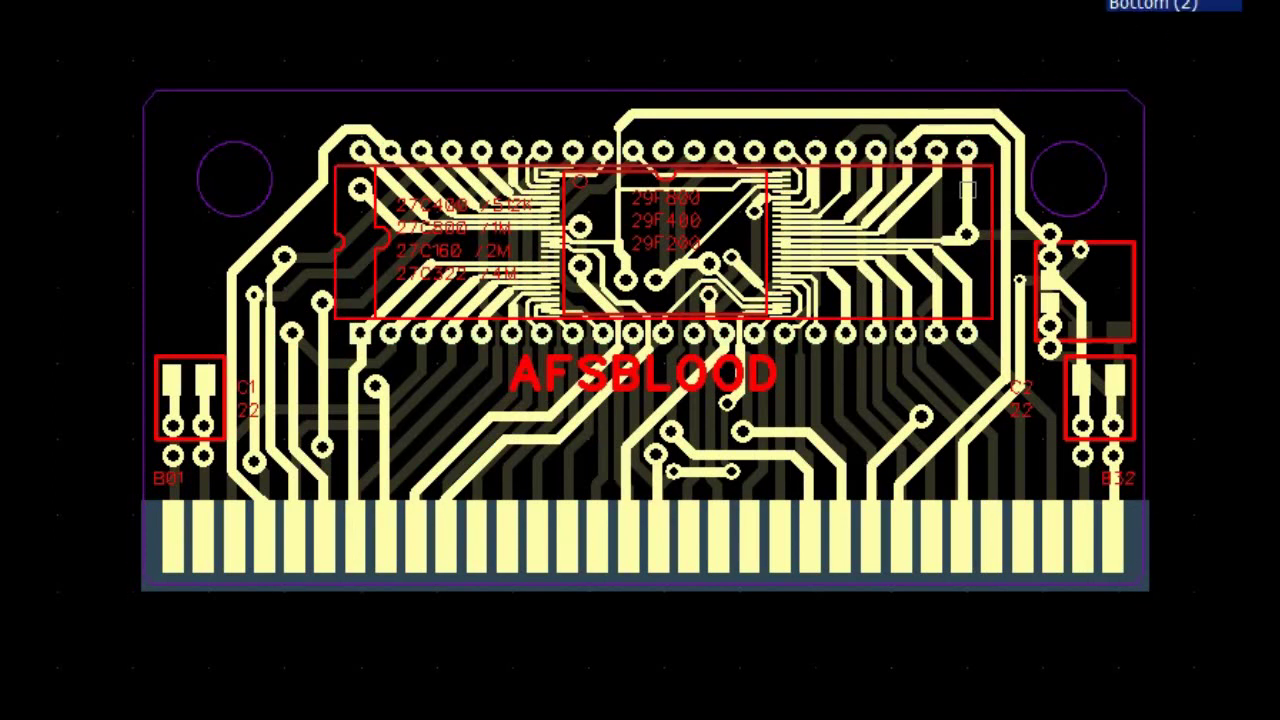
click(1180, 4)
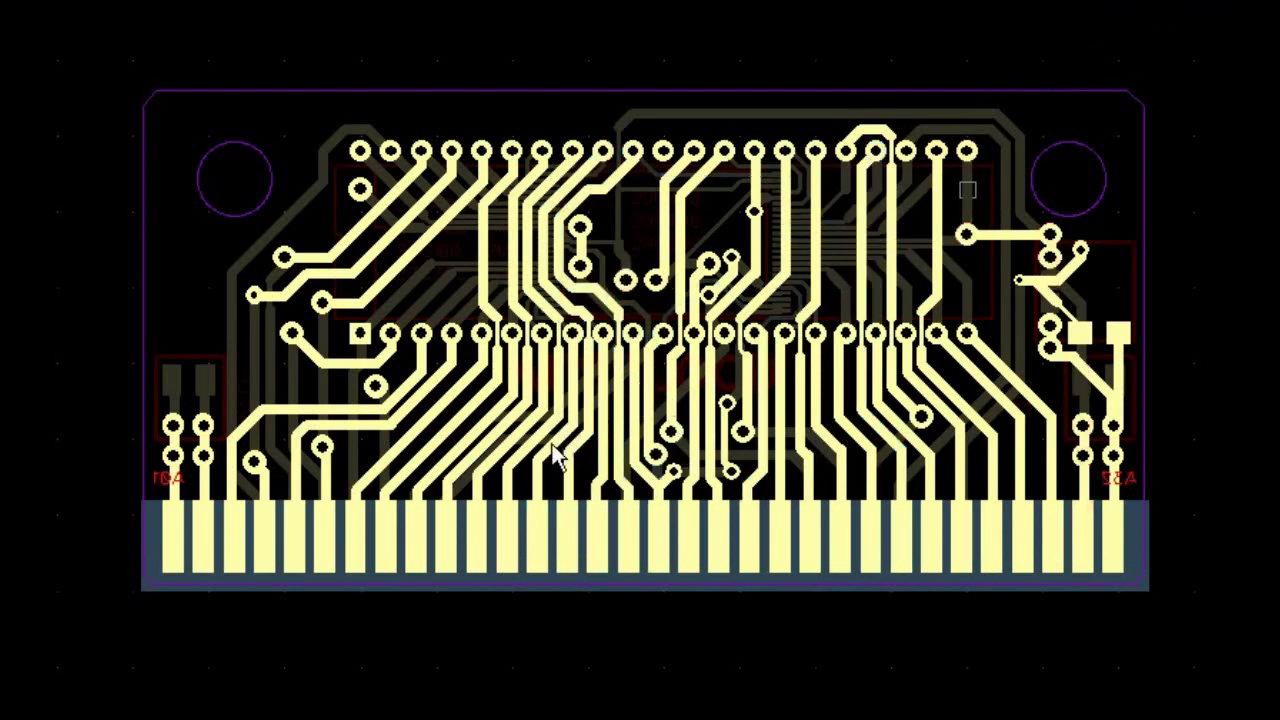
click(530, 522)
click(507, 524)
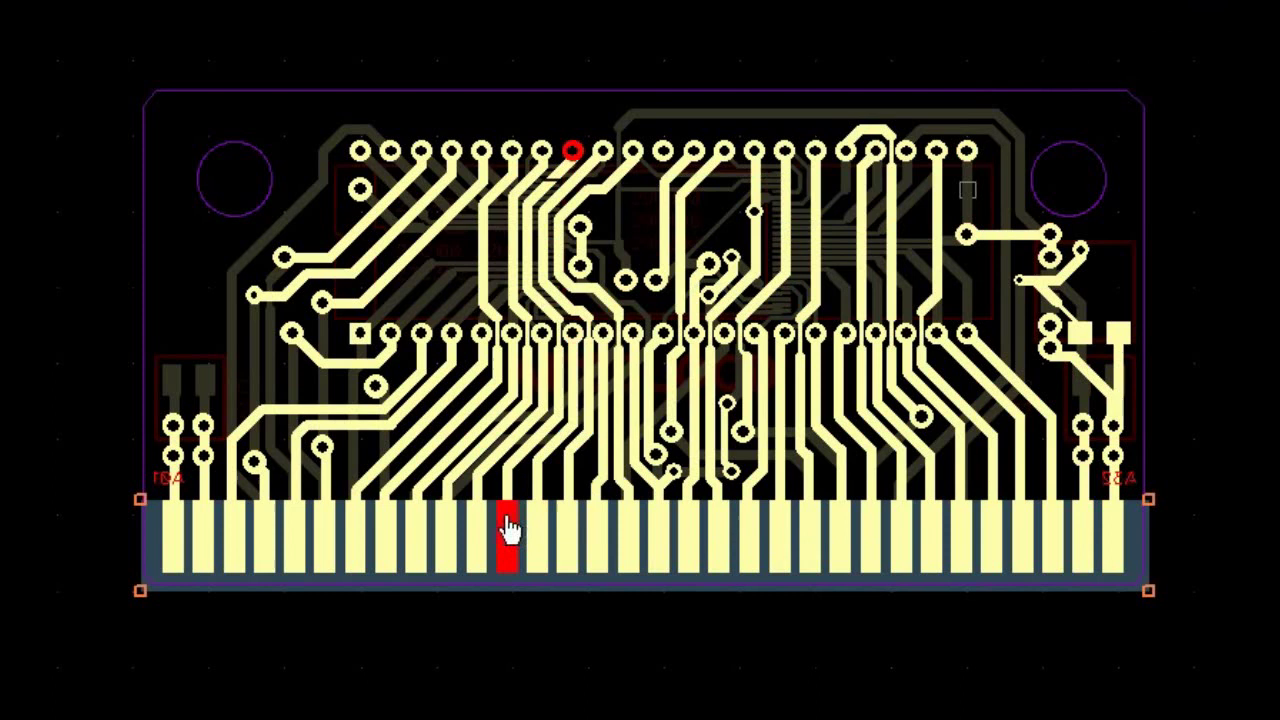
key(Escape)
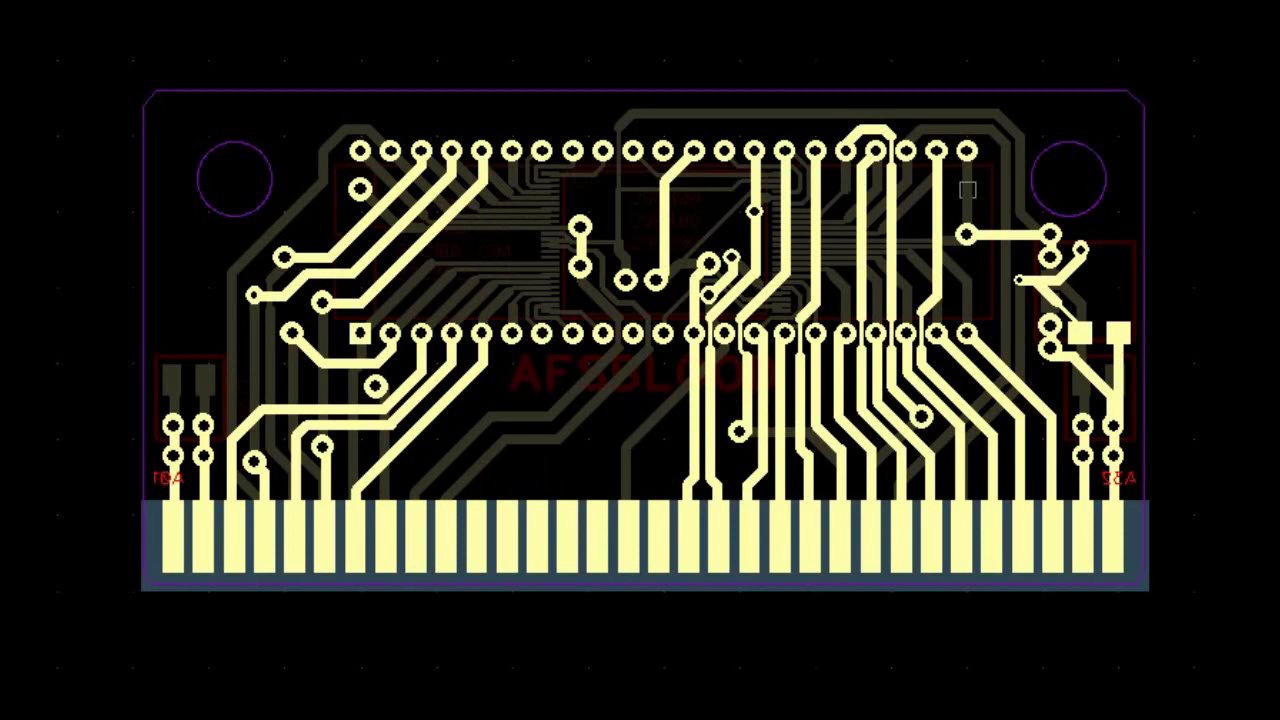
Route bottom-layer tracks connecting the sixth to ninth holes of the lower socket row to the twelfth to fifteenth edge connector pads
click(511, 334)
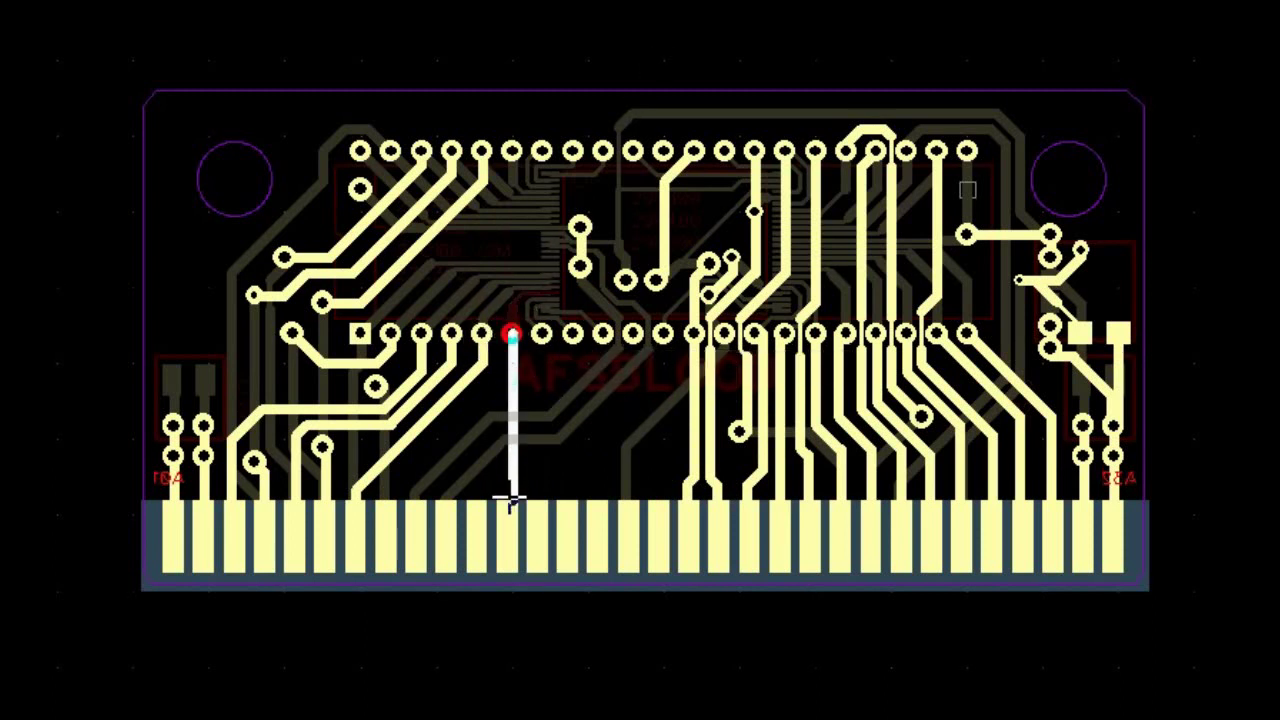
click(509, 507)
click(540, 508)
click(541, 334)
click(569, 508)
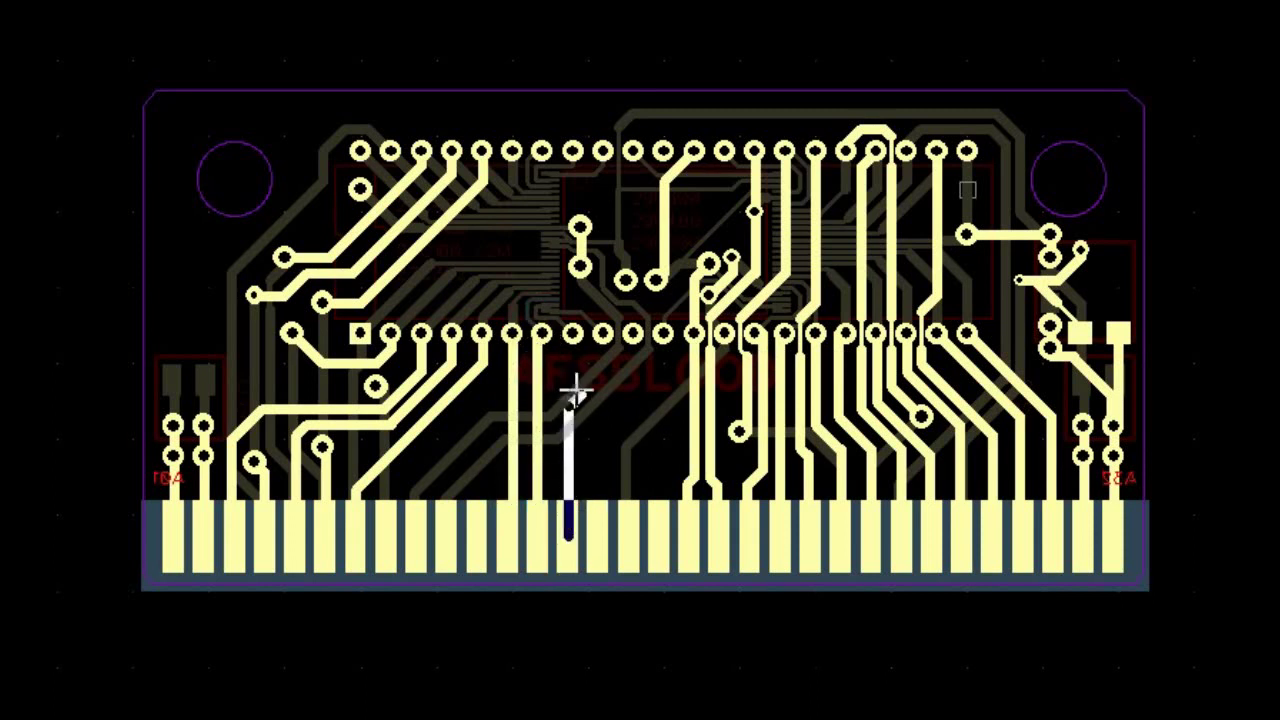
click(571, 334)
click(598, 506)
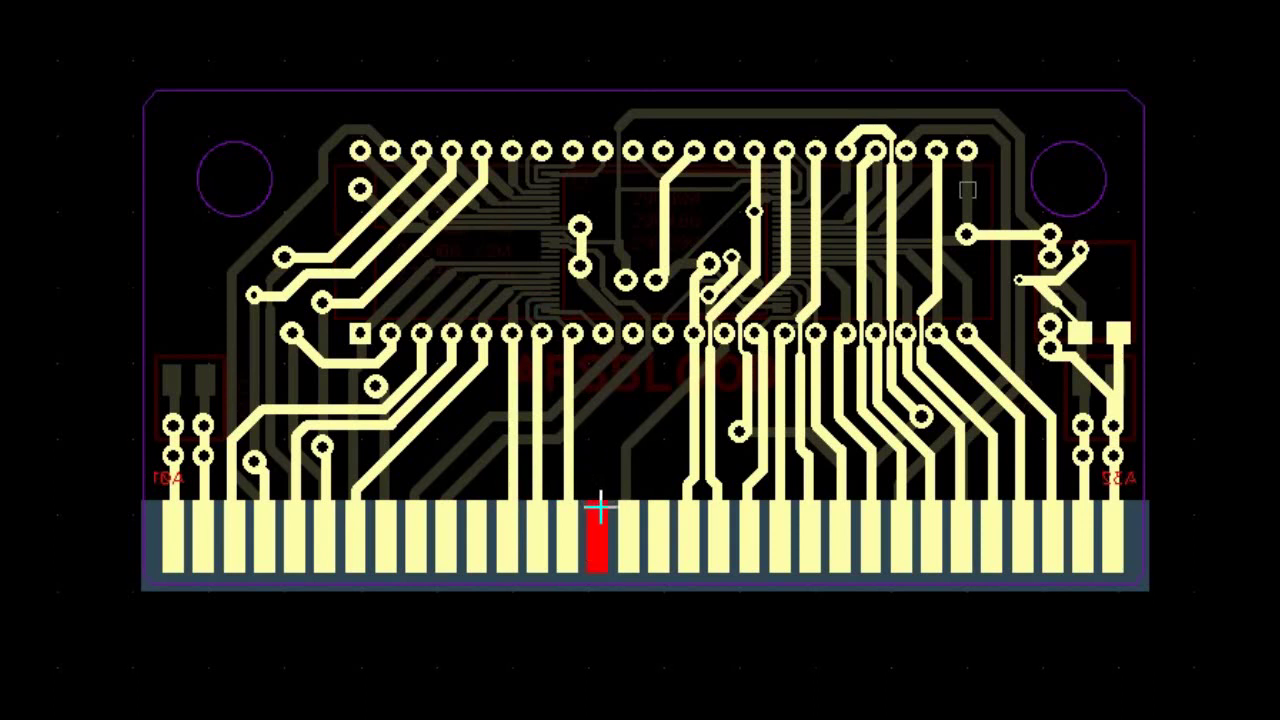
click(602, 334)
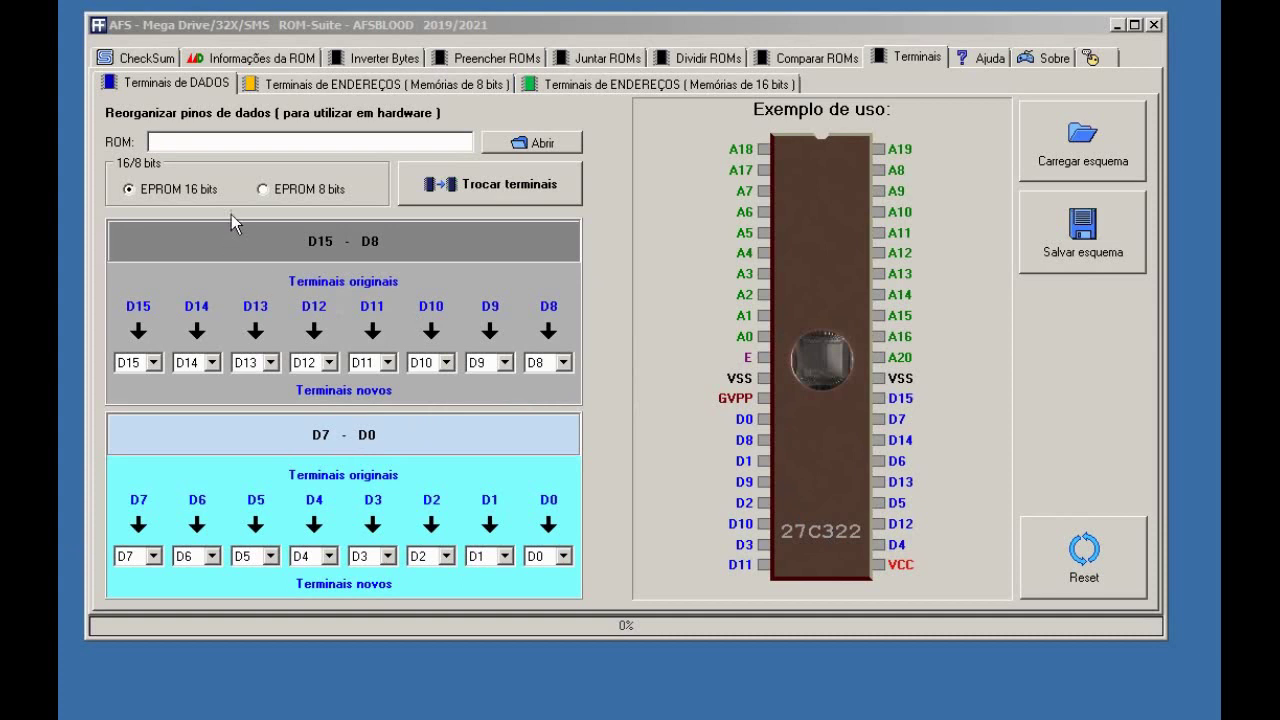
In the AFS ROM-Suite data terminals tool, preview EPROM 8 bits, return to 16 bits and load Quack Shot Starring Donald Duck (W) (REV 00) [!].bin
click(294, 190)
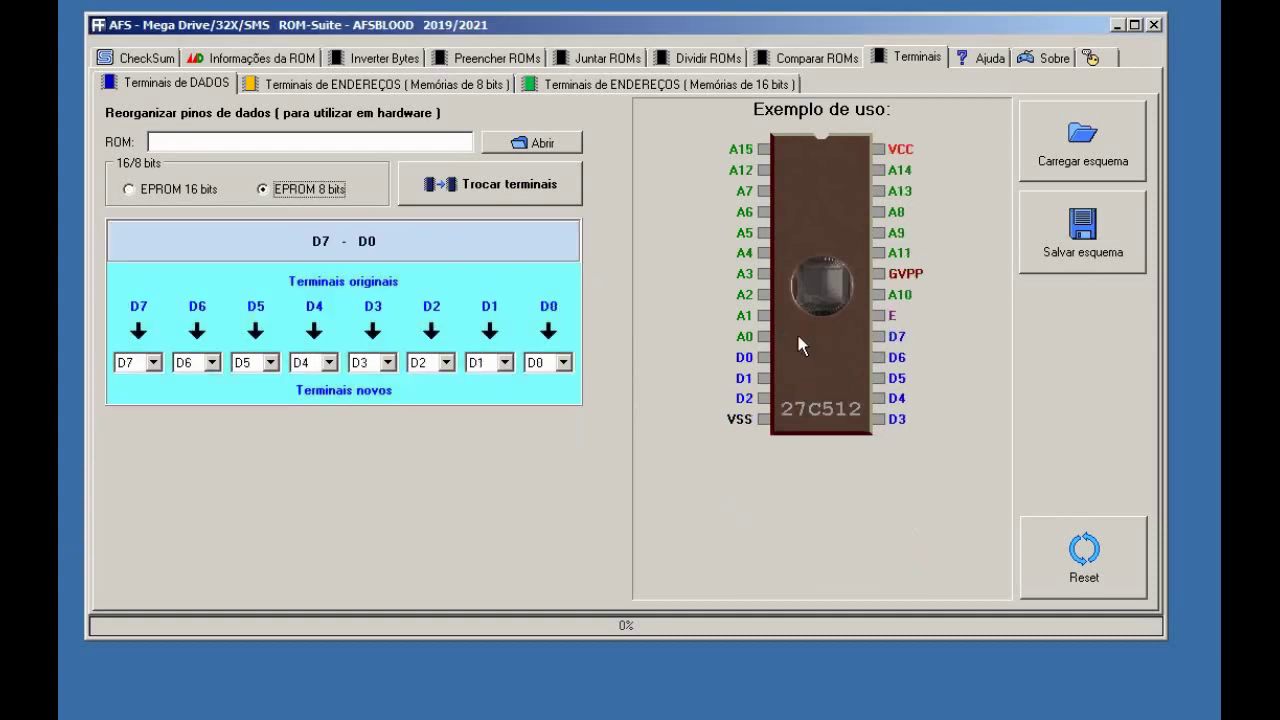
click(200, 197)
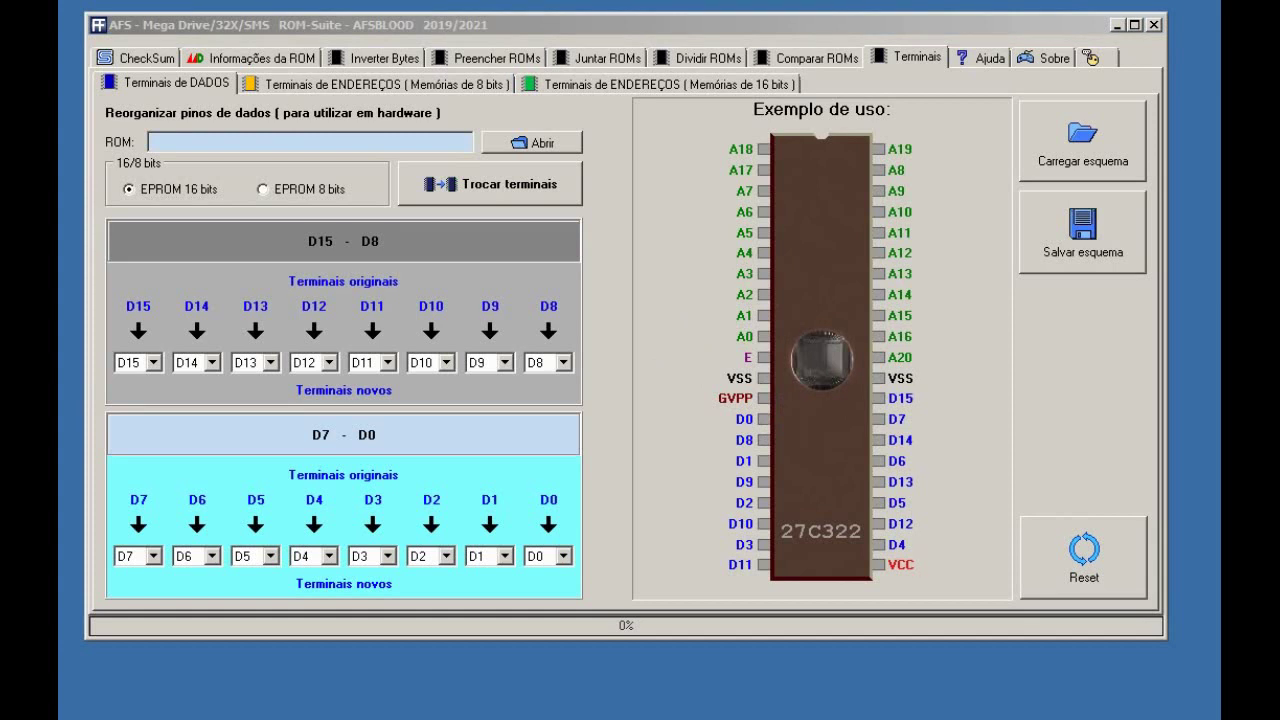
click(527, 145)
click(369, 240)
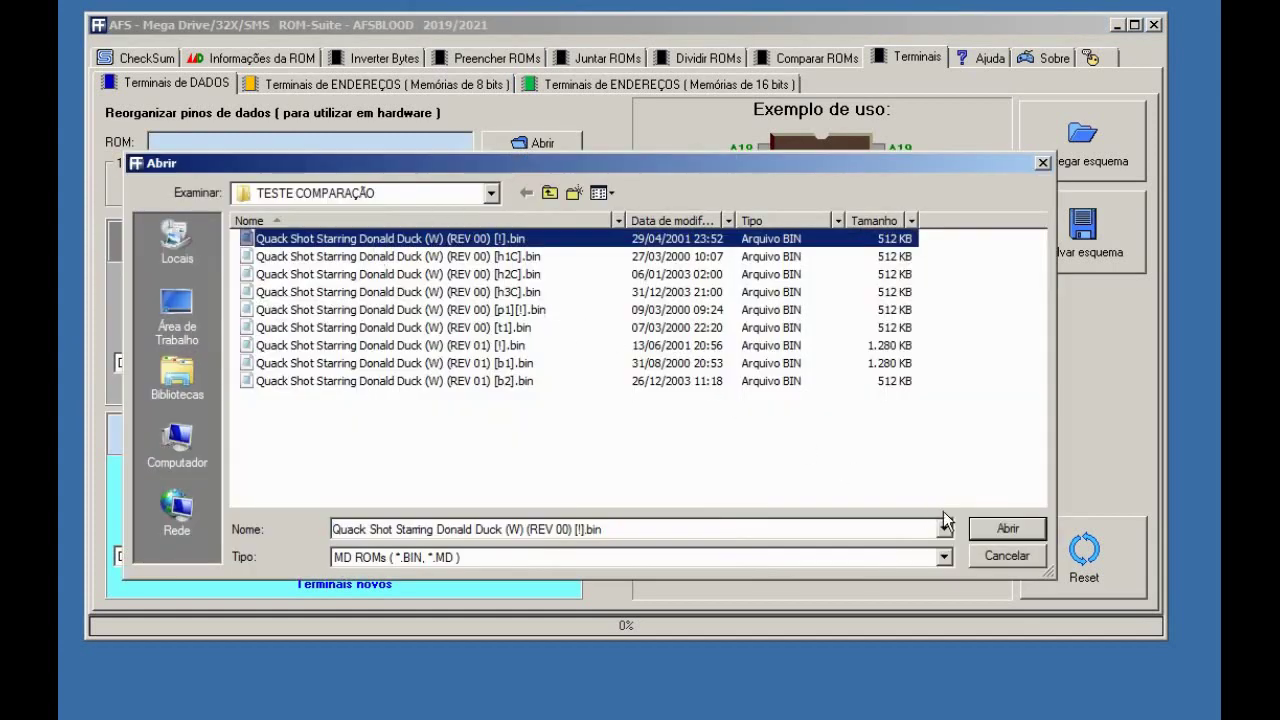
click(985, 528)
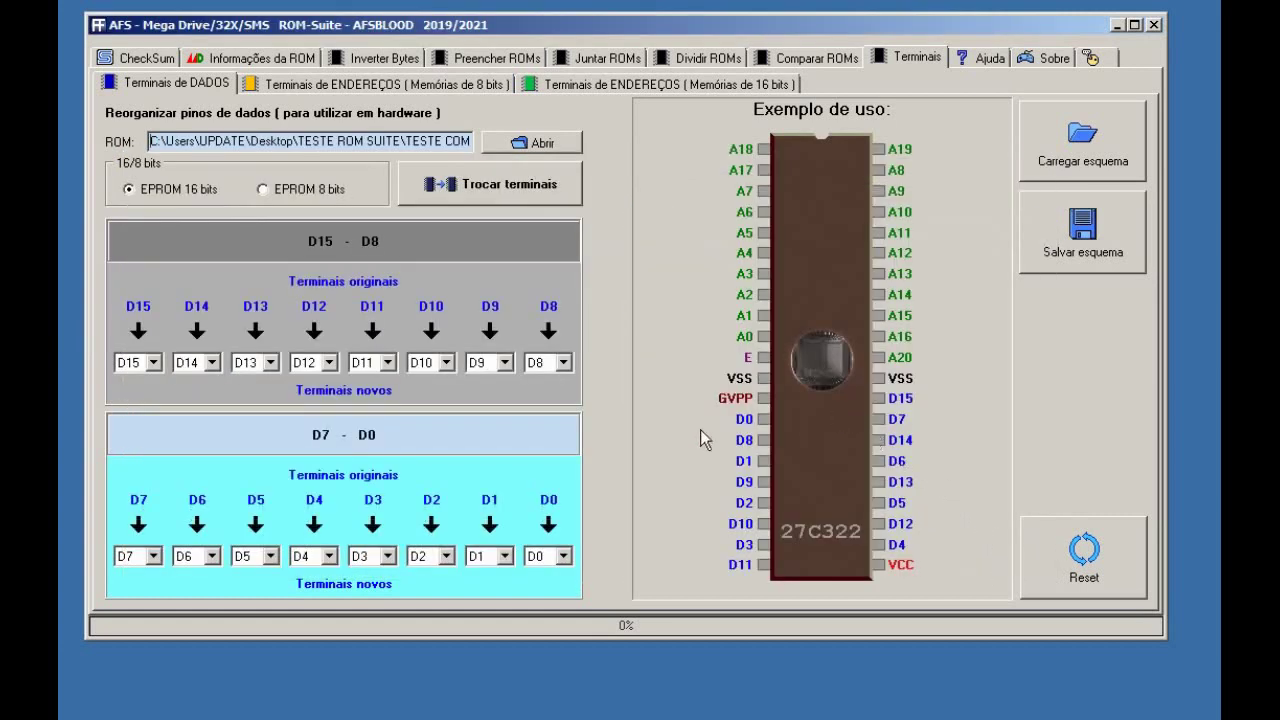
Try swapping data terminals D0 and D1, and reset the terminal scheme
click(563, 556)
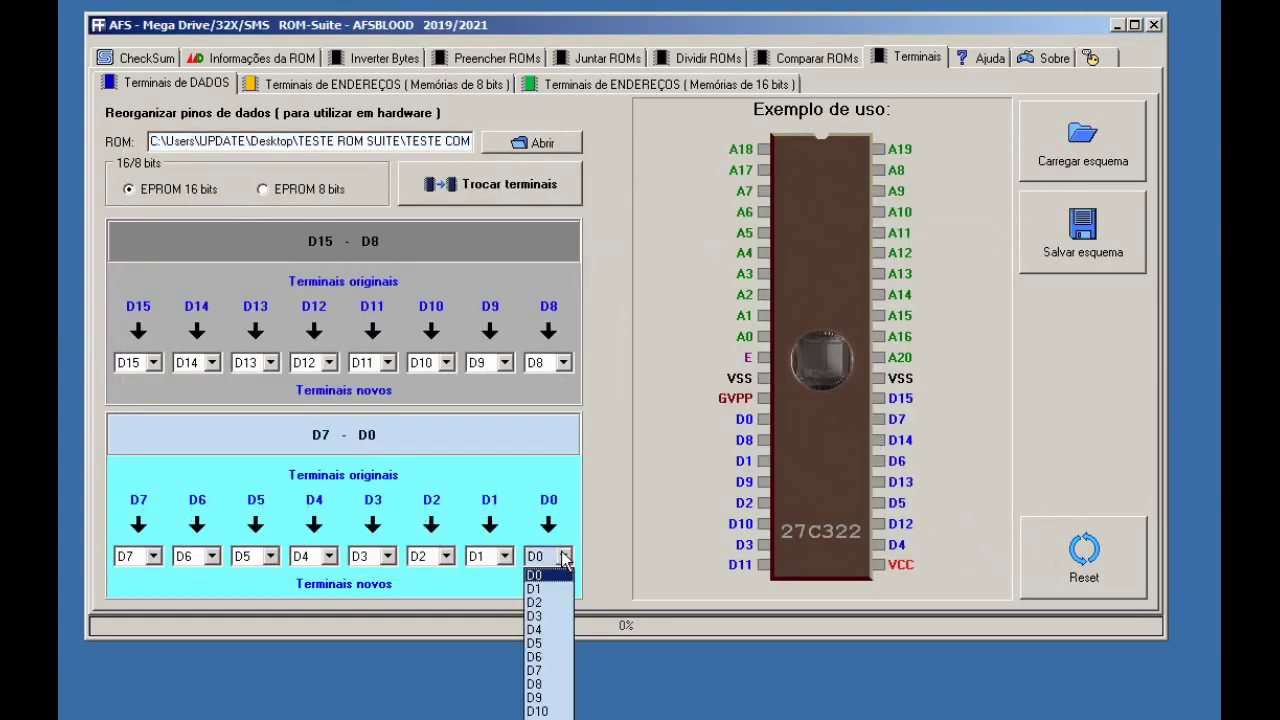
click(545, 586)
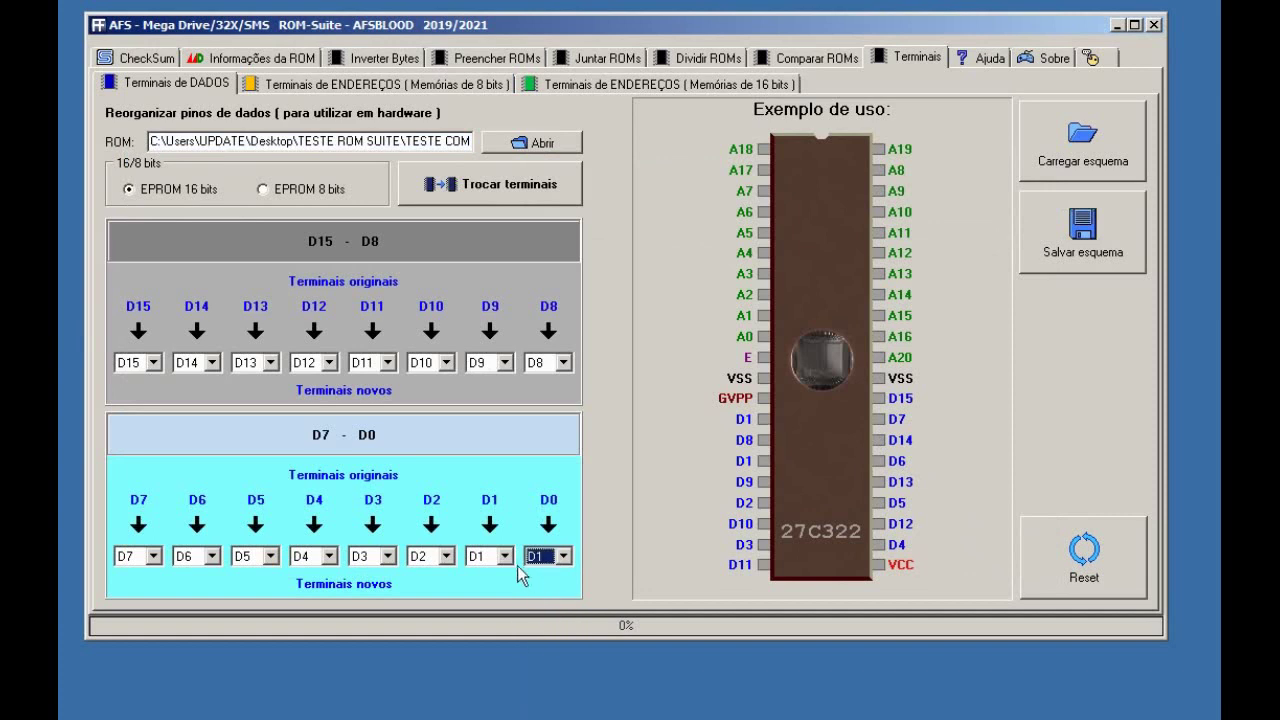
click(505, 556)
click(487, 578)
click(1072, 548)
Remap data terminal D0 to D5, D5 to D11 and D11 to D0
click(564, 556)
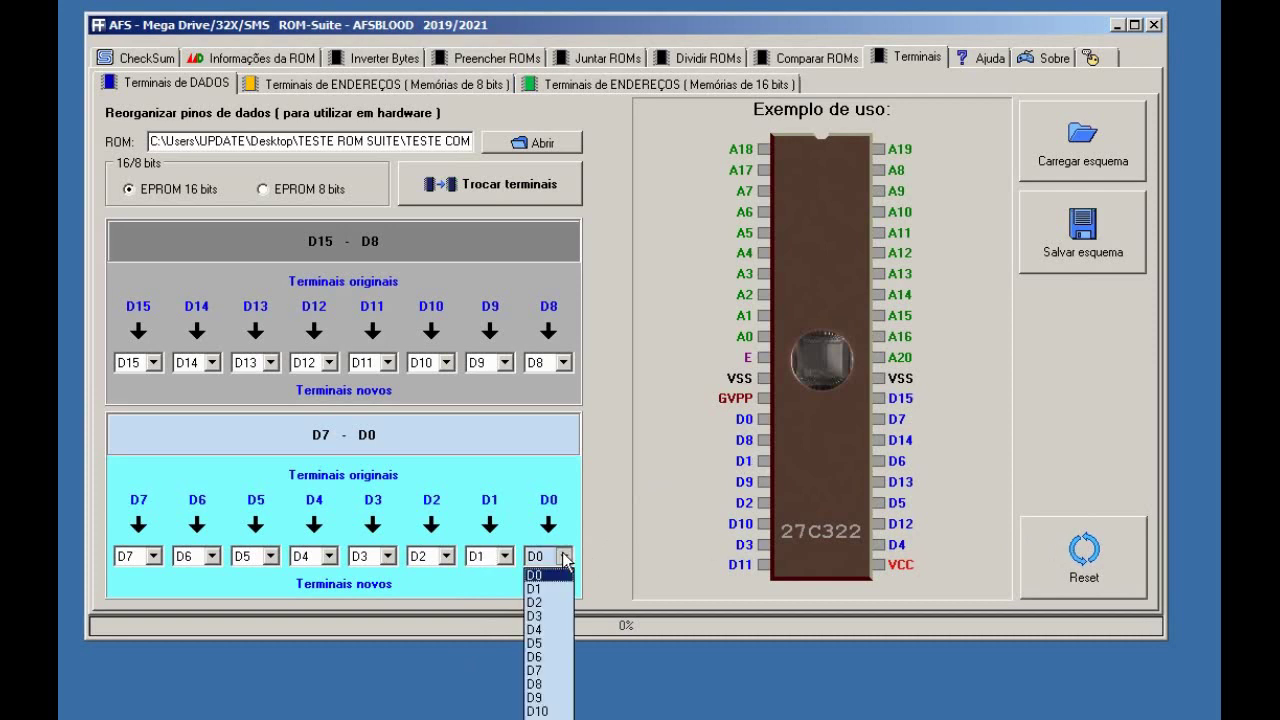
click(546, 640)
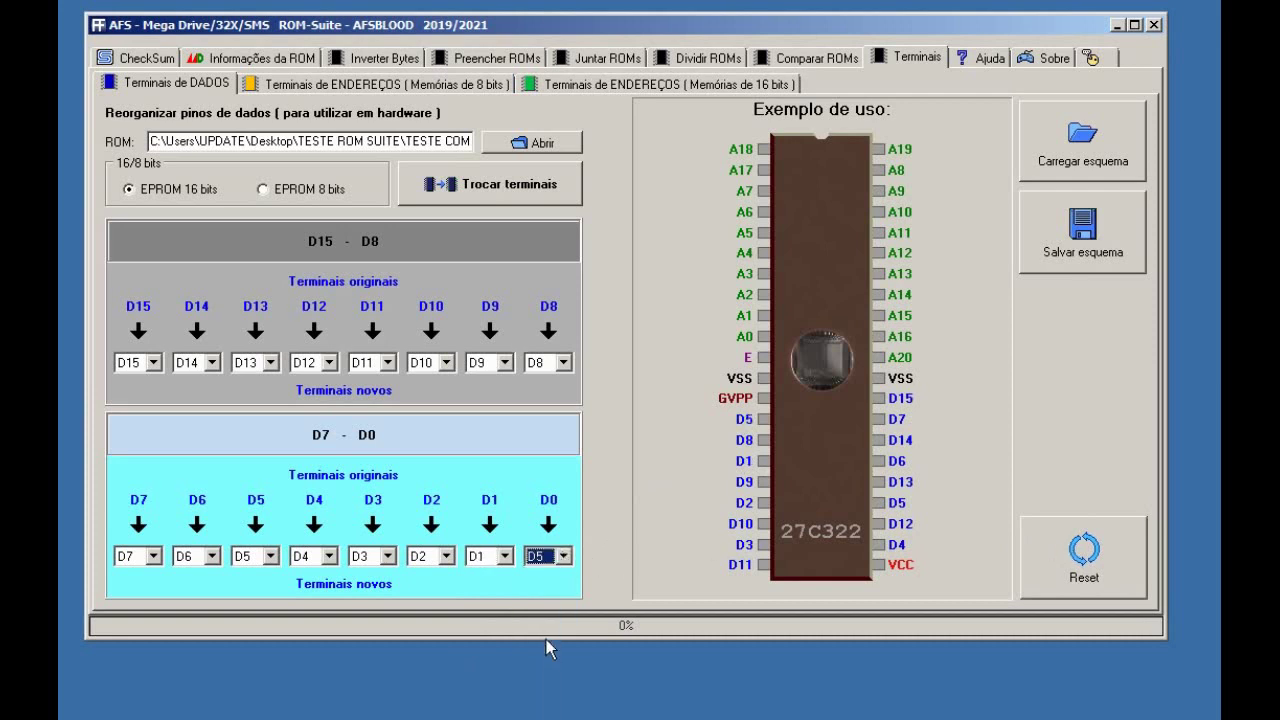
click(271, 556)
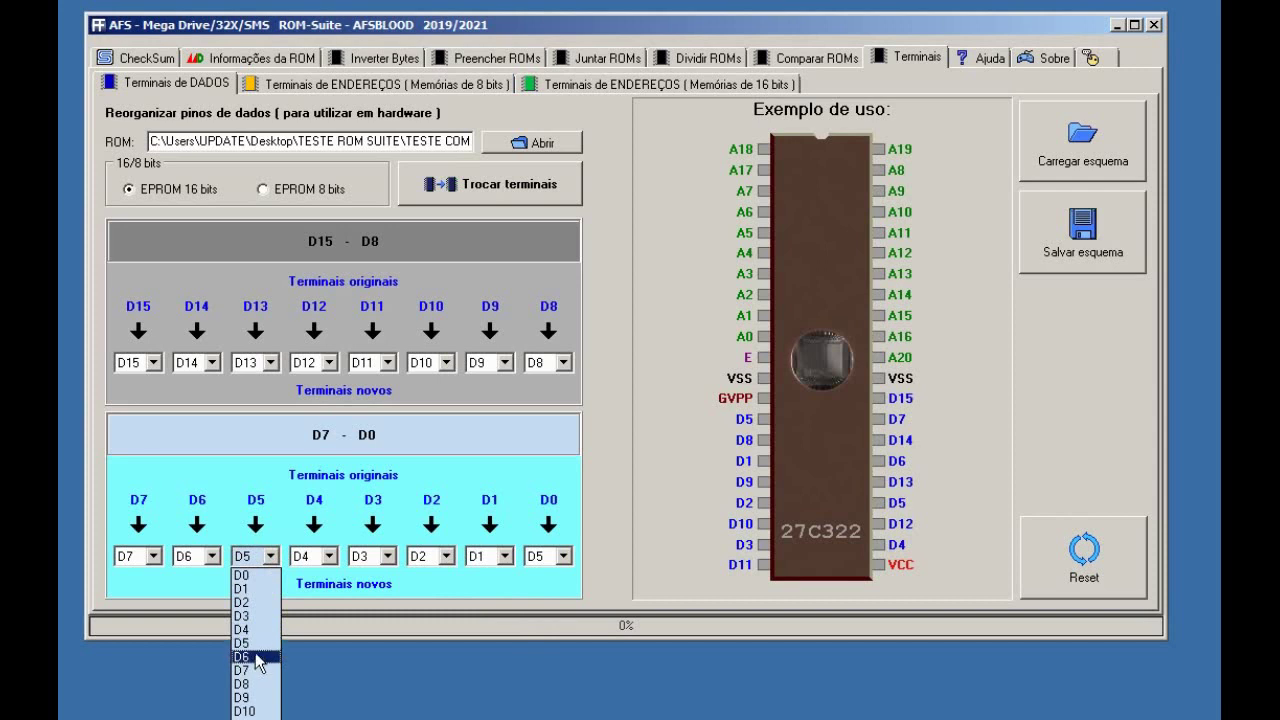
click(257, 719)
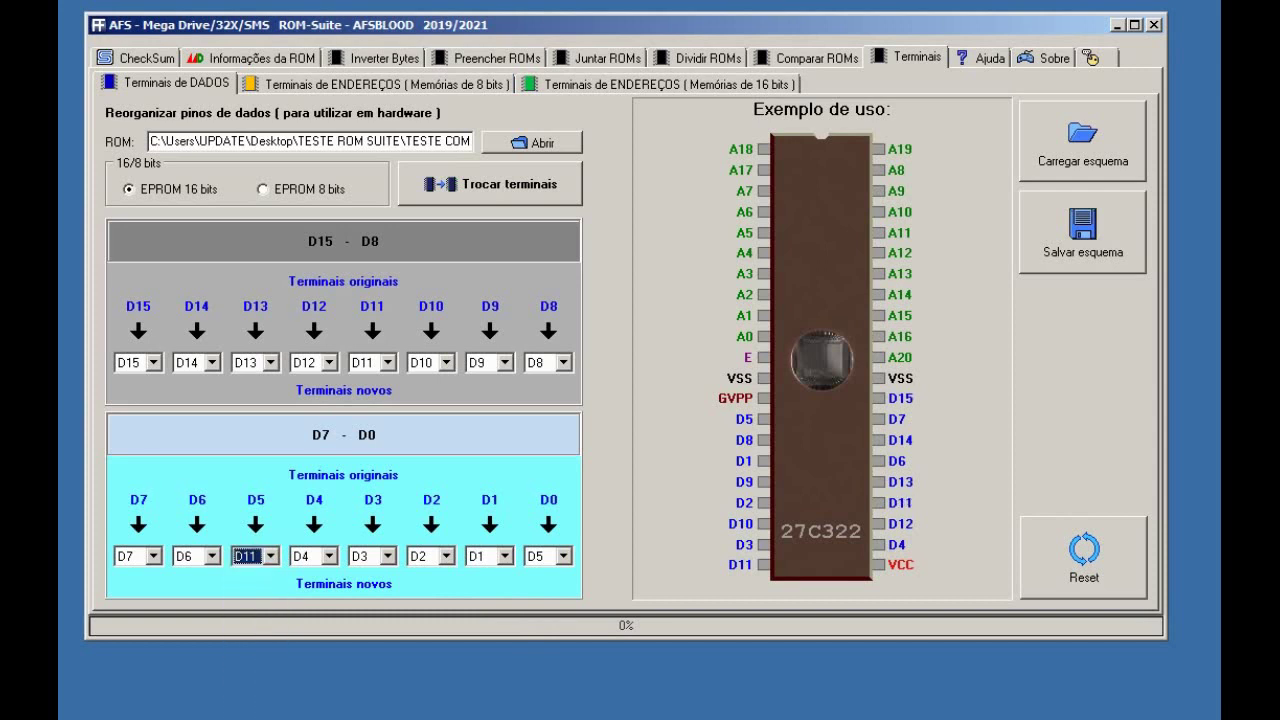
click(385, 365)
click(376, 382)
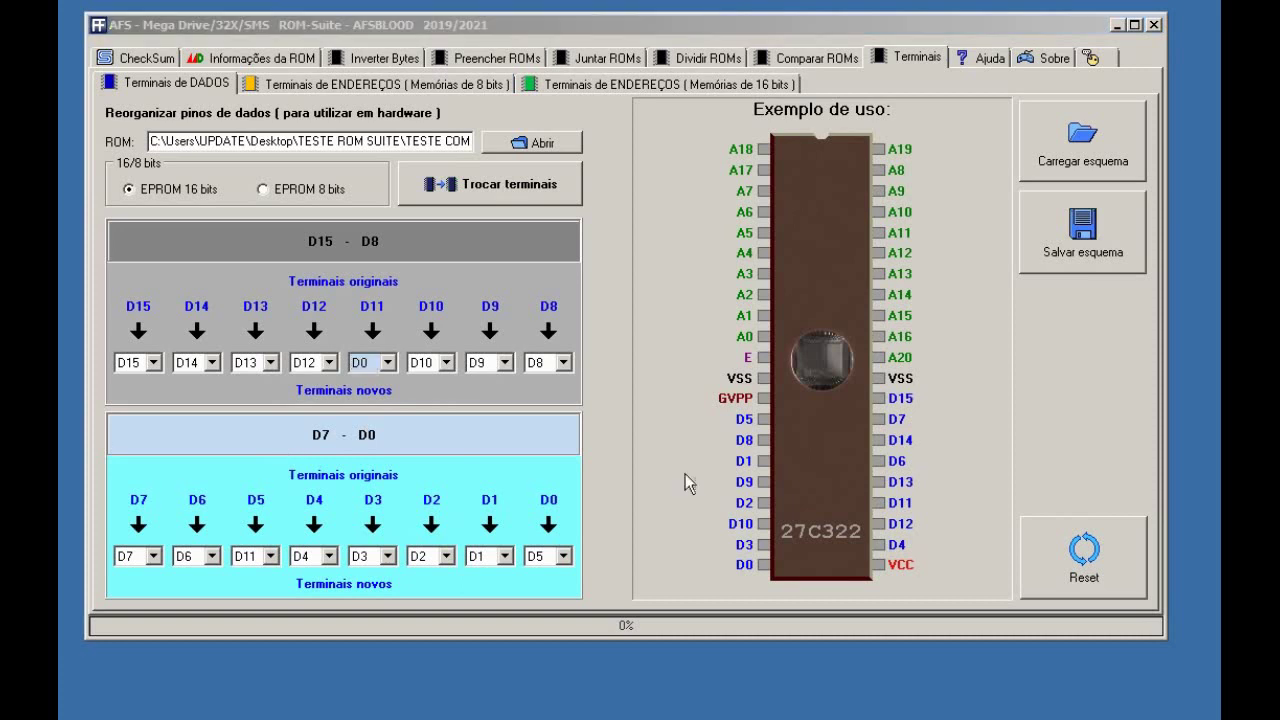
Reset the data terminals to their original order and select EPROM 8 bits
click(1080, 552)
click(296, 192)
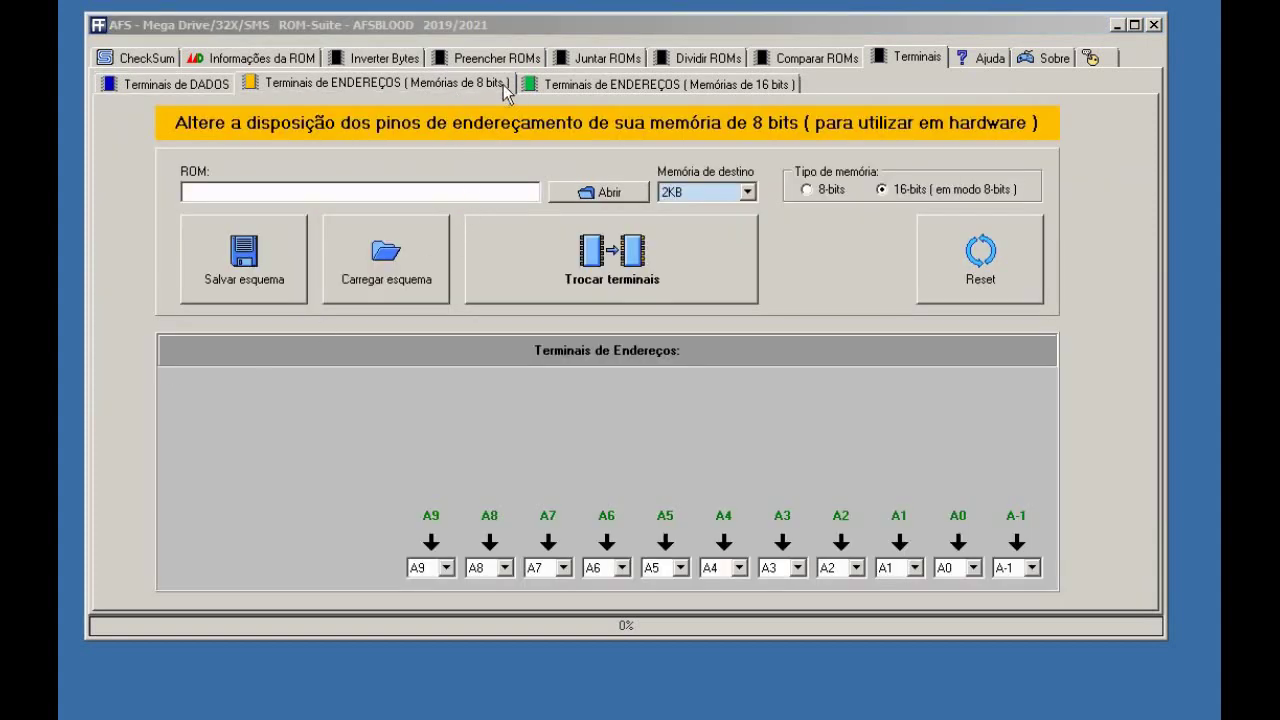
Look over the 16-bit and 8-bit memory address terminal tools, including the 8-bits and 16-bits (em modo 8-bits) memory types
click(590, 85)
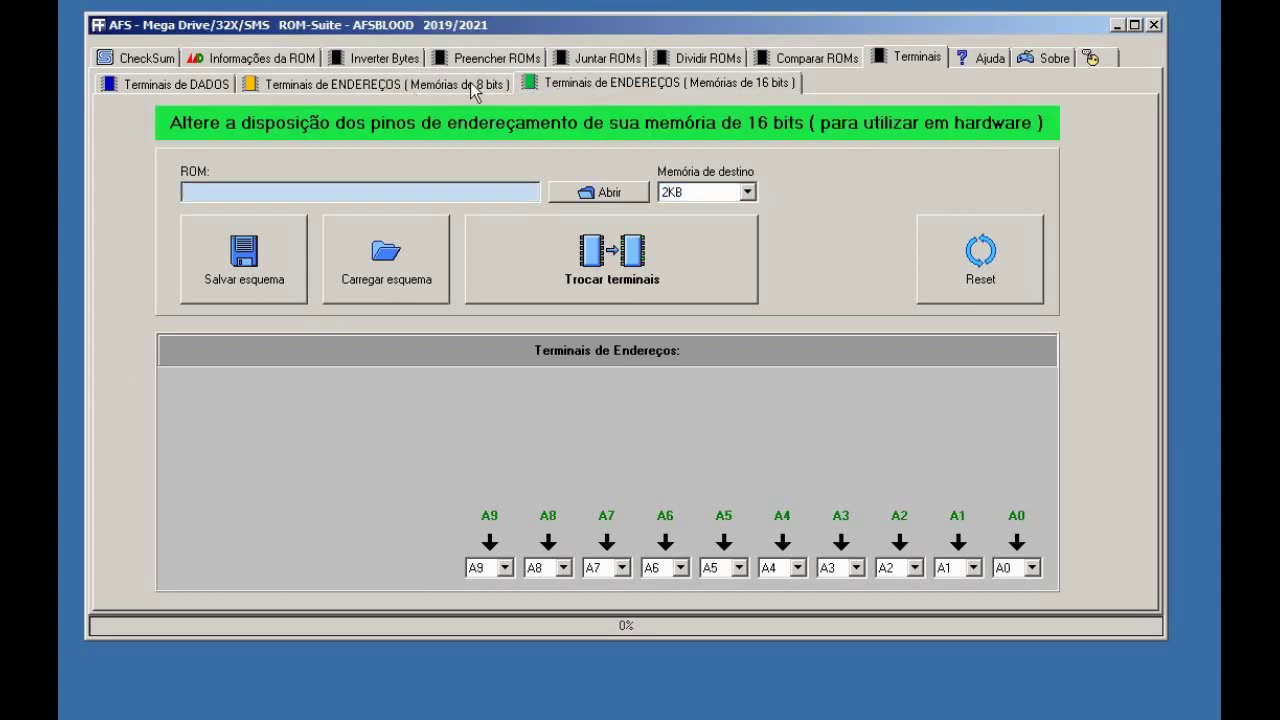
click(440, 87)
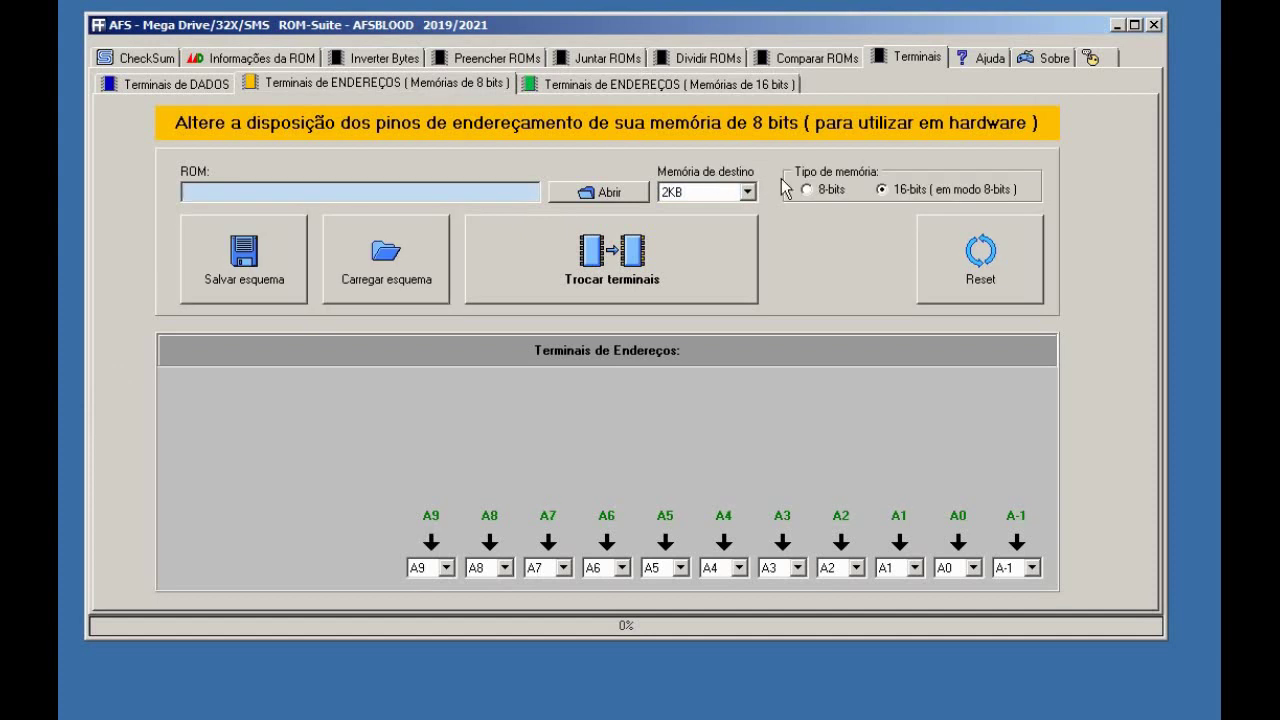
click(810, 188)
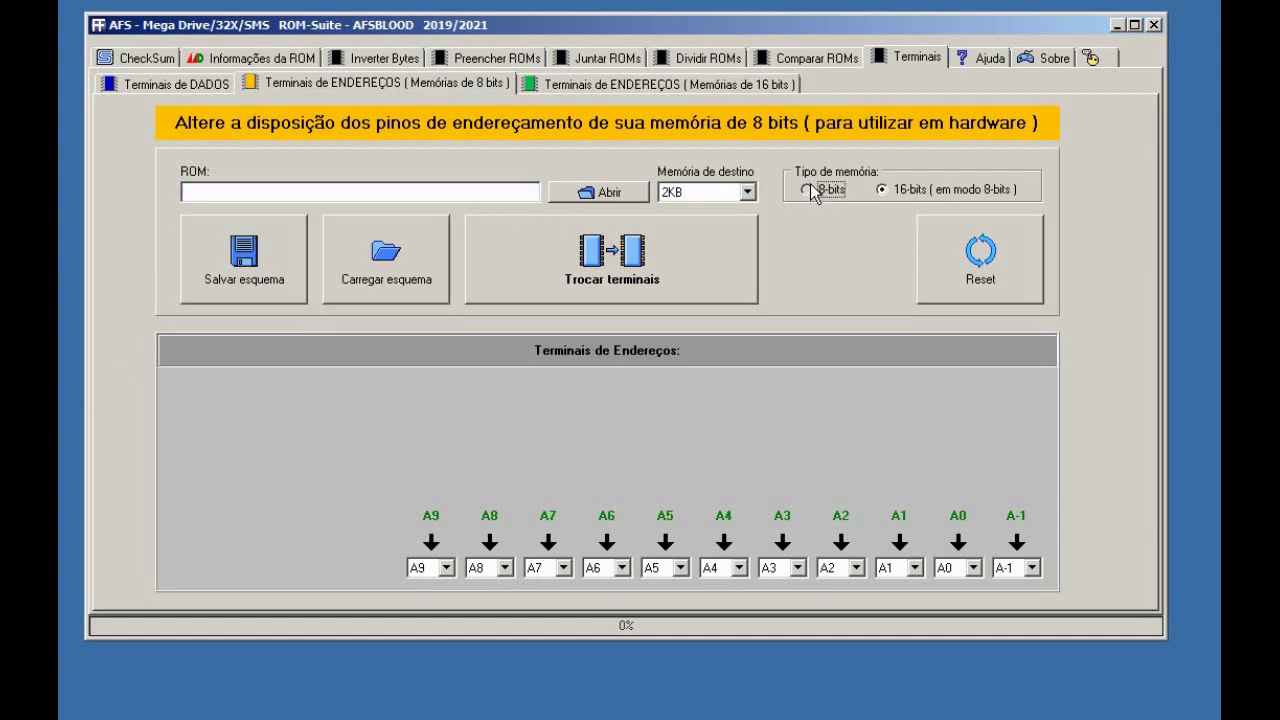
click(898, 194)
click(893, 191)
click(599, 192)
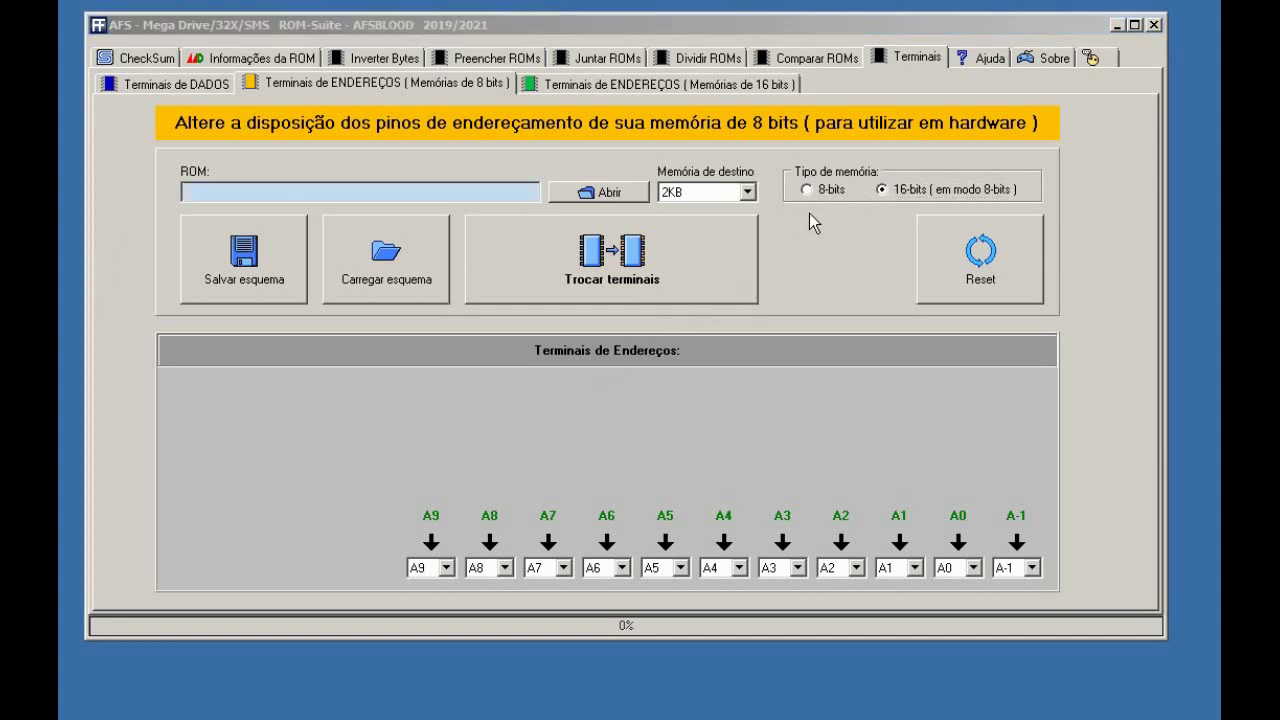
Set the memory type to 8-bits and load geraldinho bom full.bin from the ROMS SMS folder
click(807, 188)
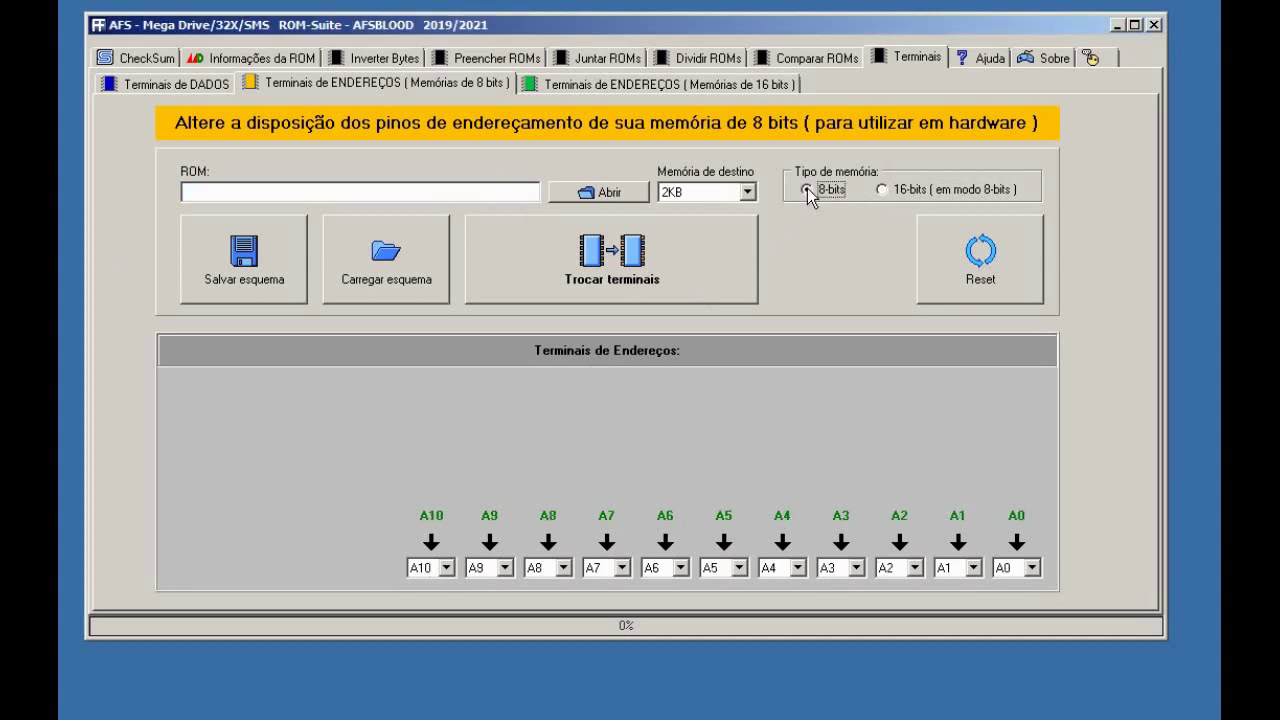
click(608, 194)
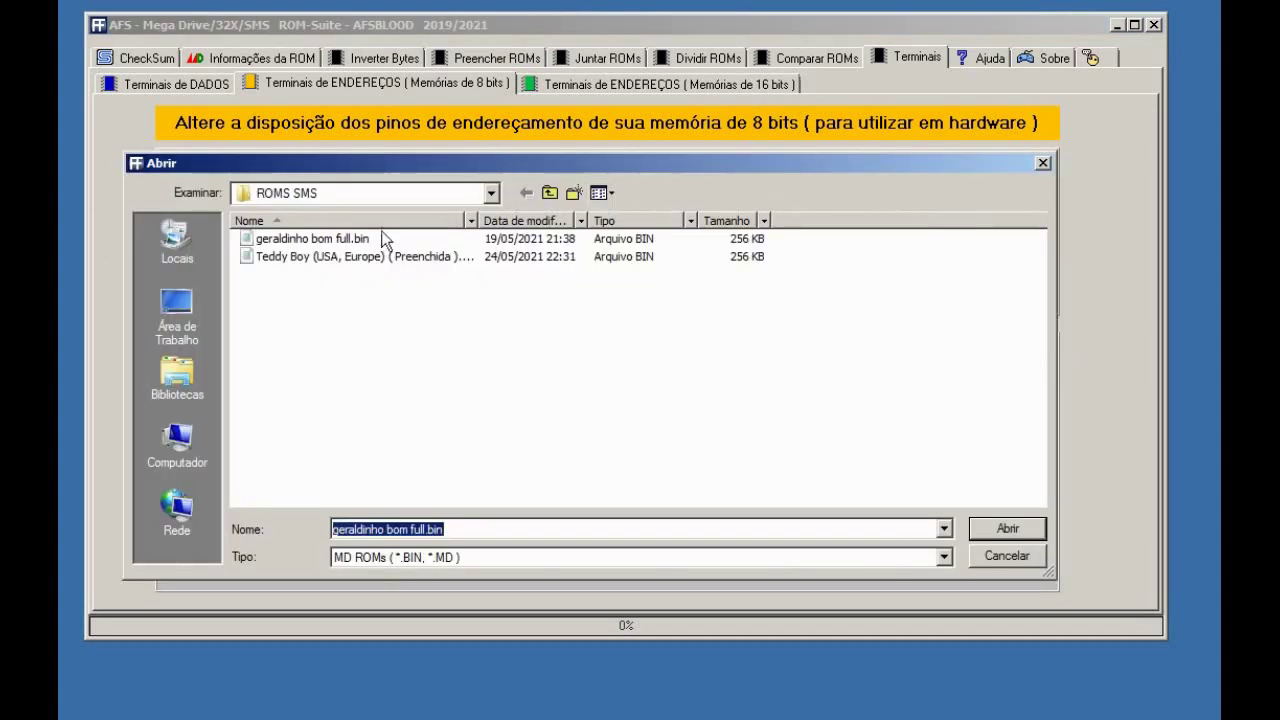
click(319, 238)
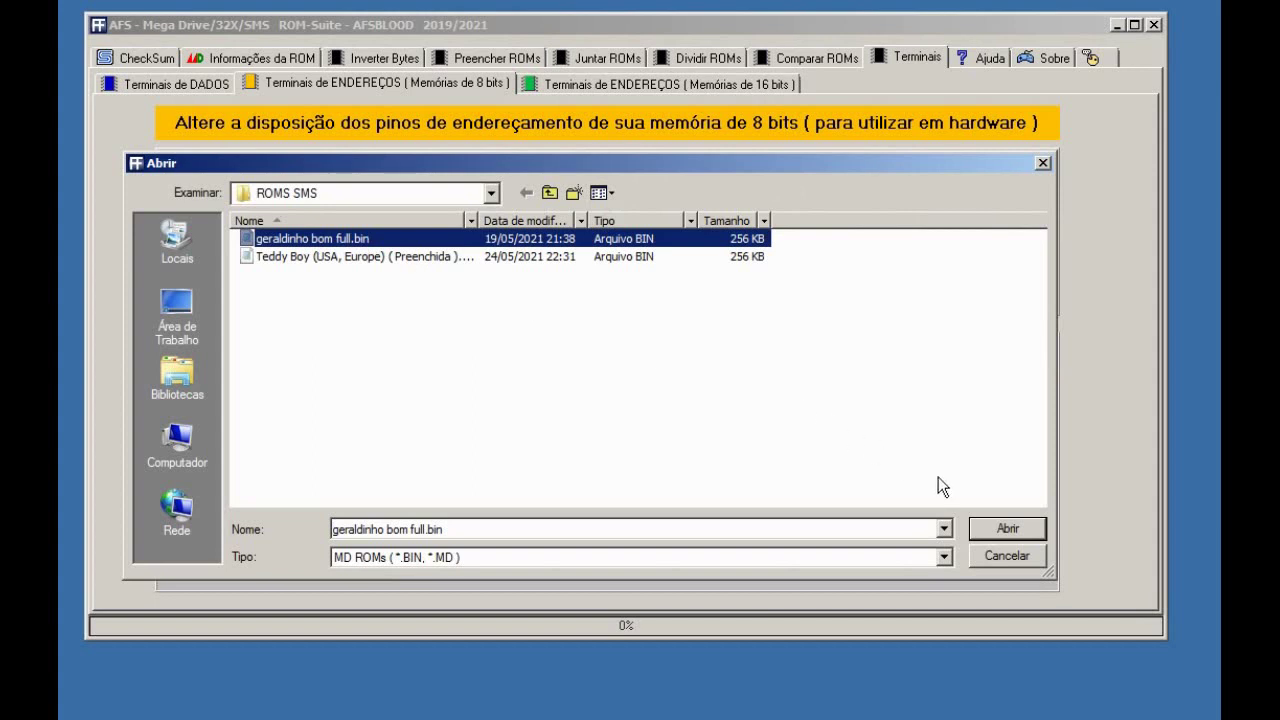
click(1025, 530)
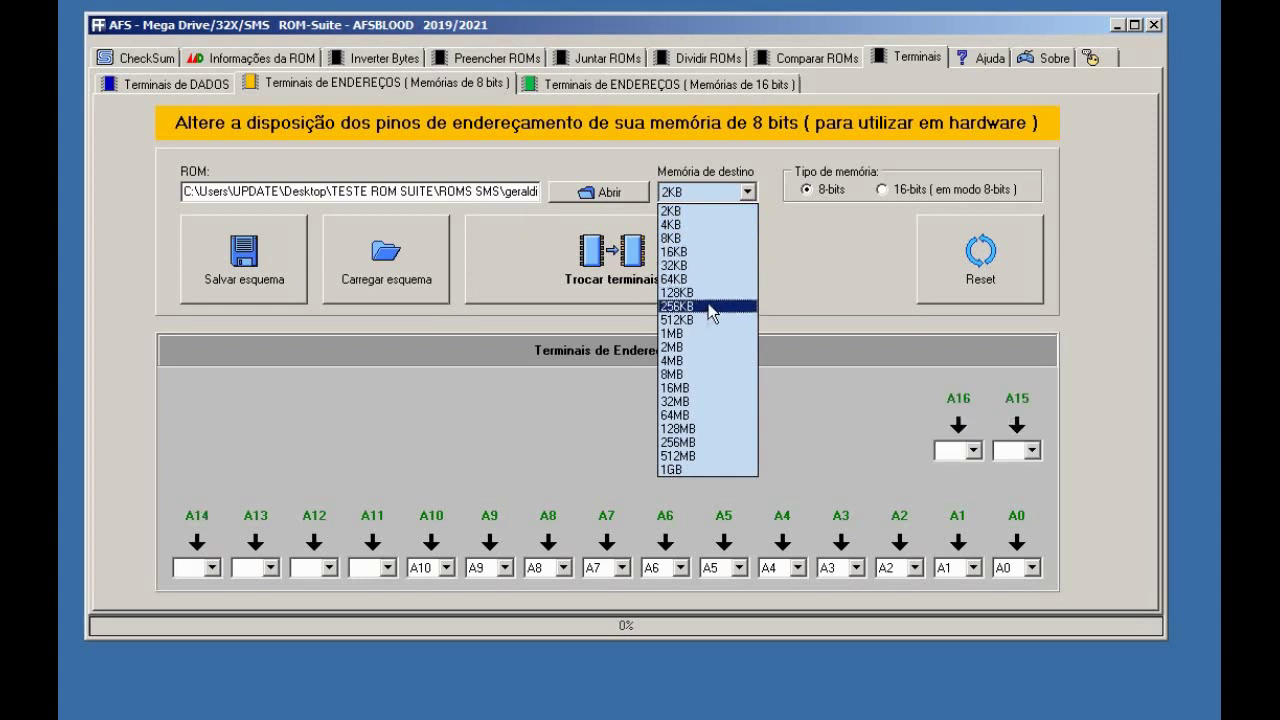
Set the destination memory to 1MB and browse the replacement terminals offered for address lines A19 and A7
click(695, 334)
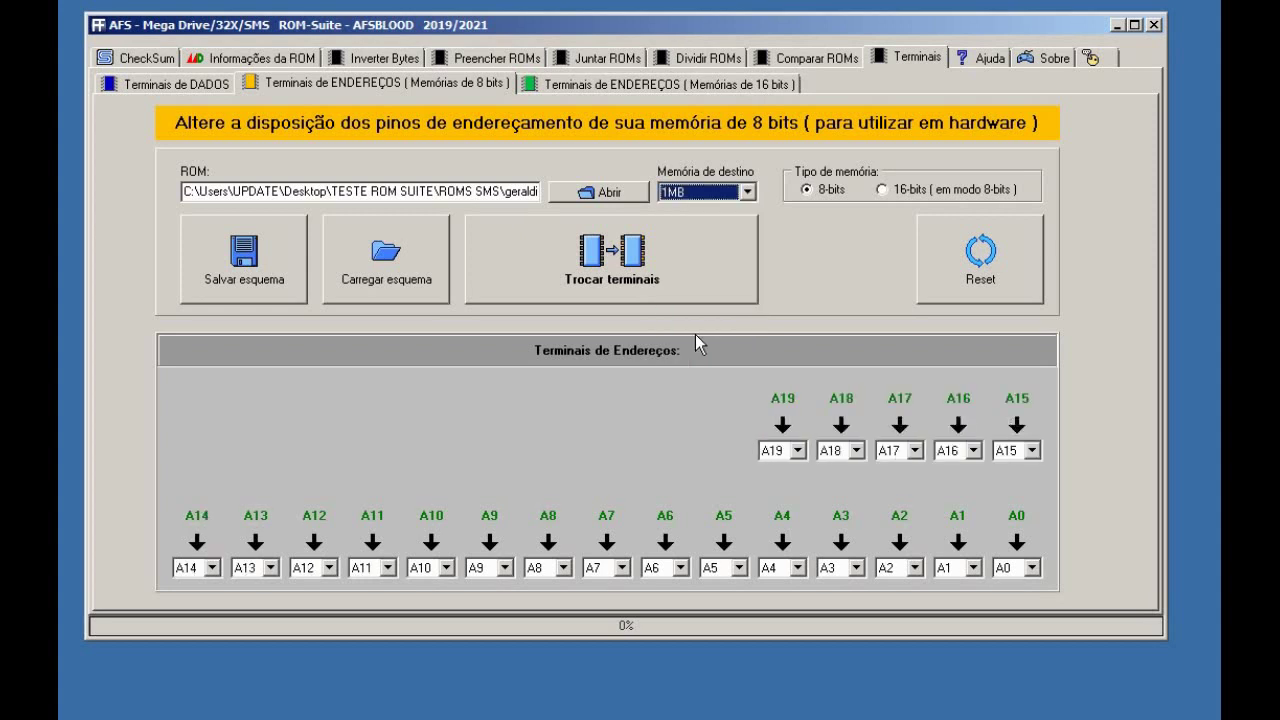
click(797, 450)
scroll(785, 520, up, 3)
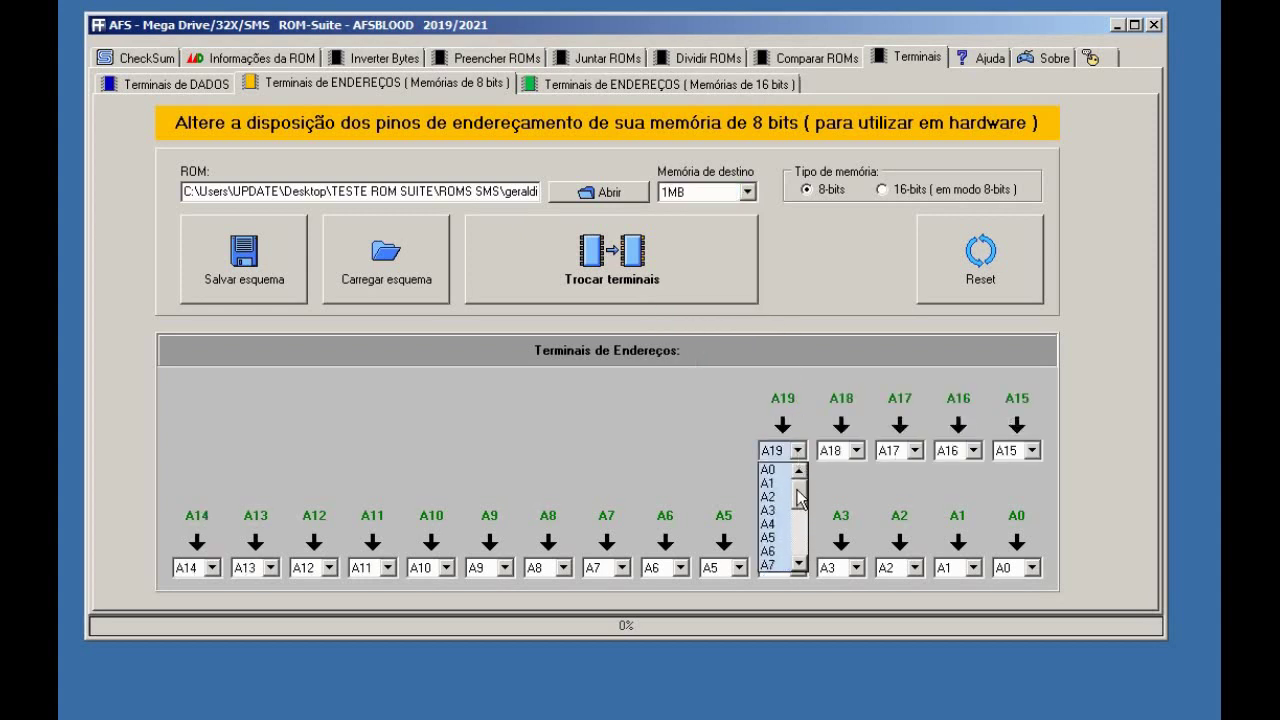
click(620, 570)
click(620, 568)
scroll(600, 610, up, 3)
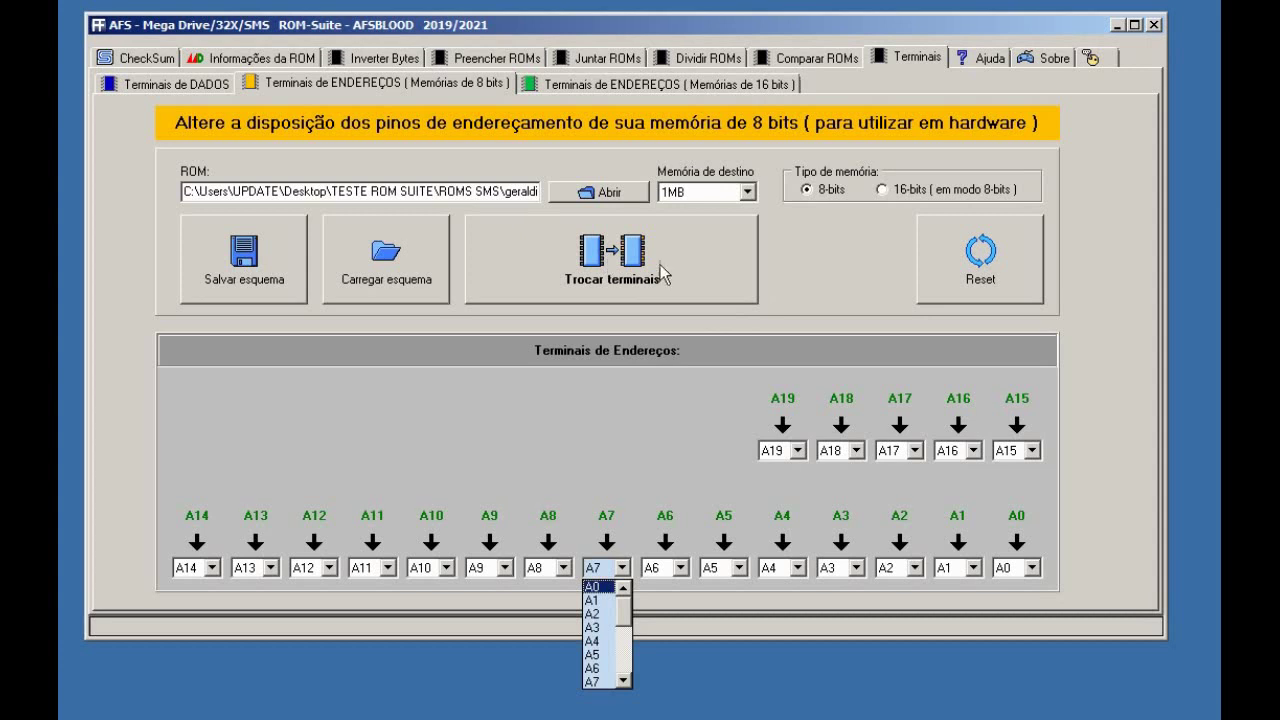
click(808, 267)
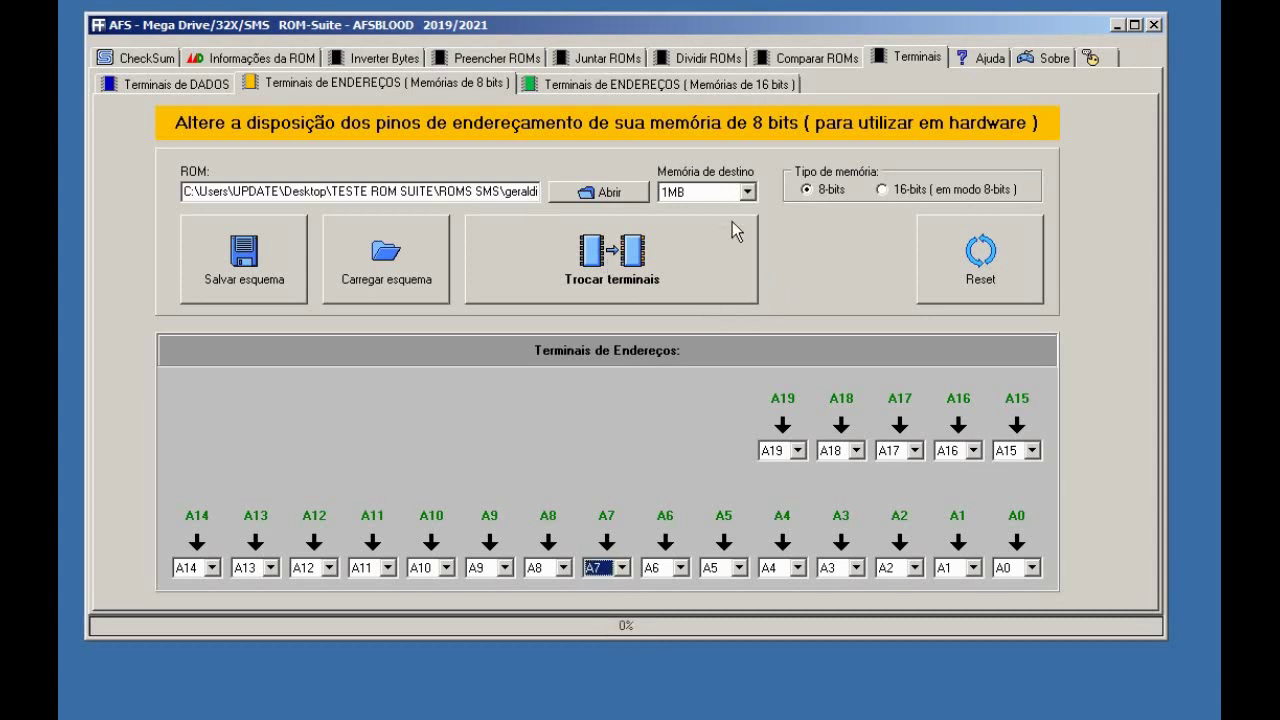
Browse the destination memory sizes for the 8-bit tool and reset the address terminal settings to their defaults
click(747, 191)
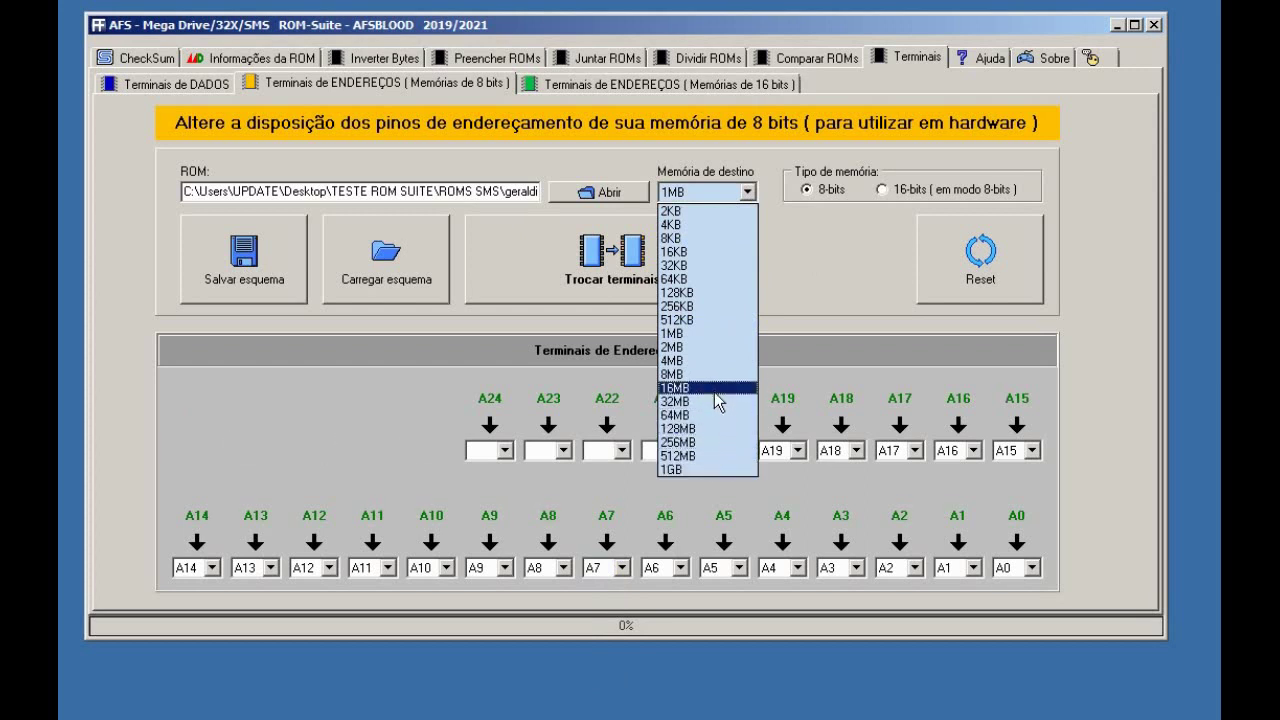
click(803, 321)
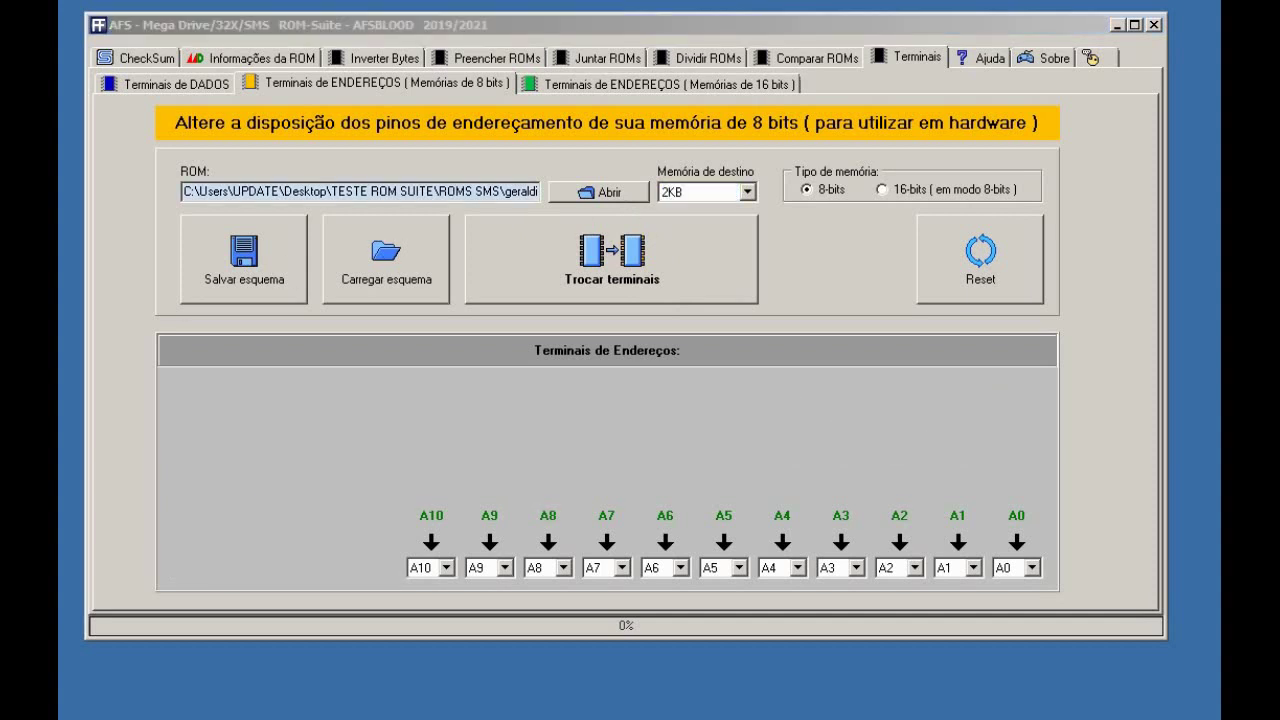
click(981, 277)
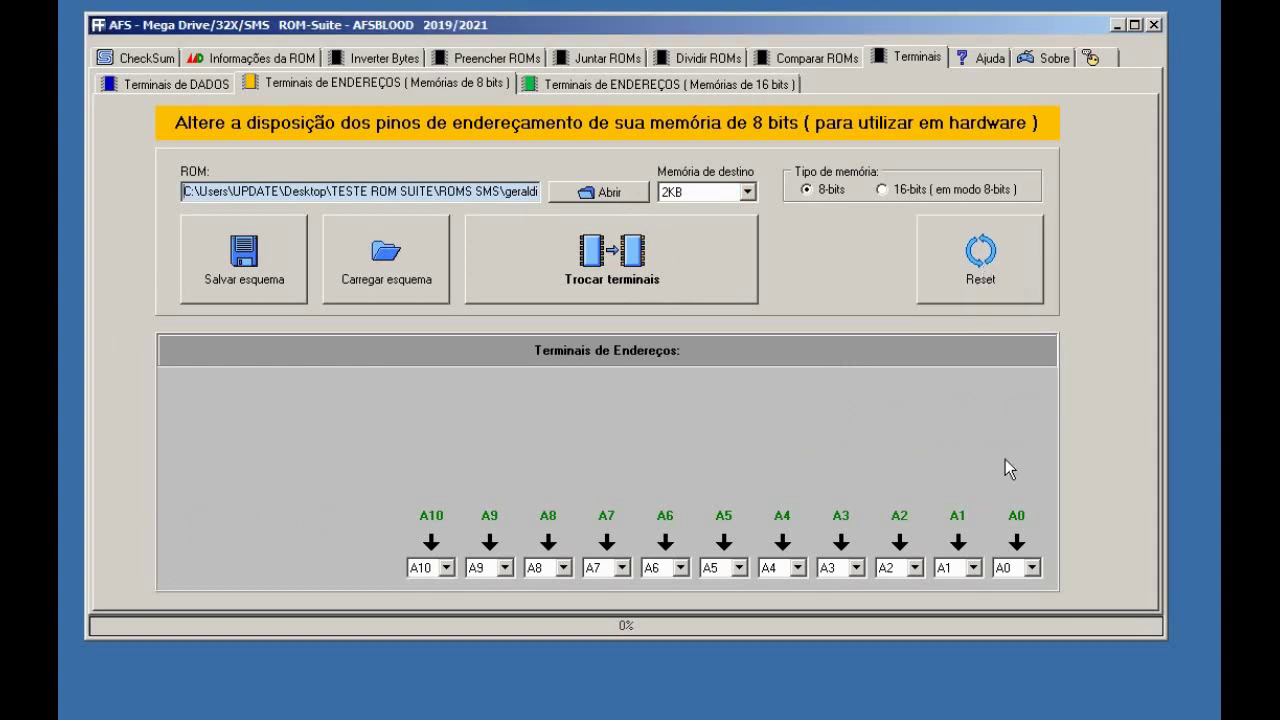
Try to swap address terminals A0 and A1 of the loaded ROM with the destination memory at 2KB
click(1022, 567)
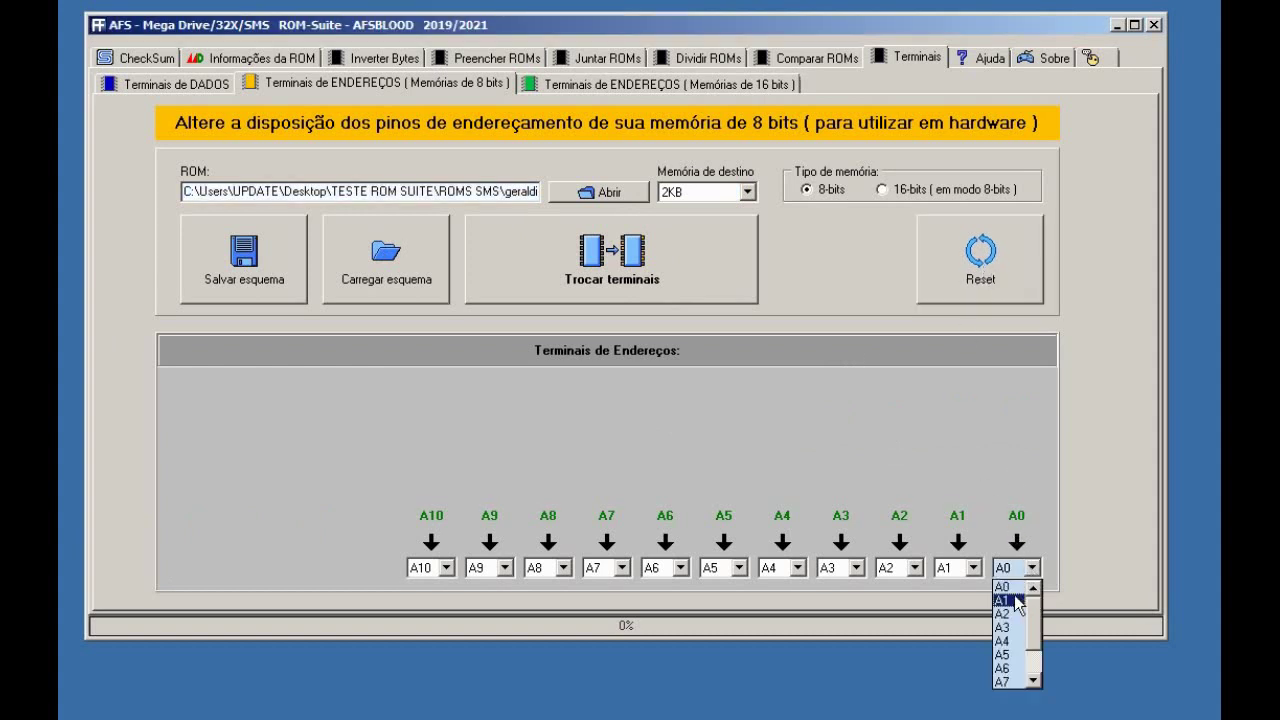
click(1014, 596)
click(973, 567)
scroll(978, 622, up, 2)
click(945, 587)
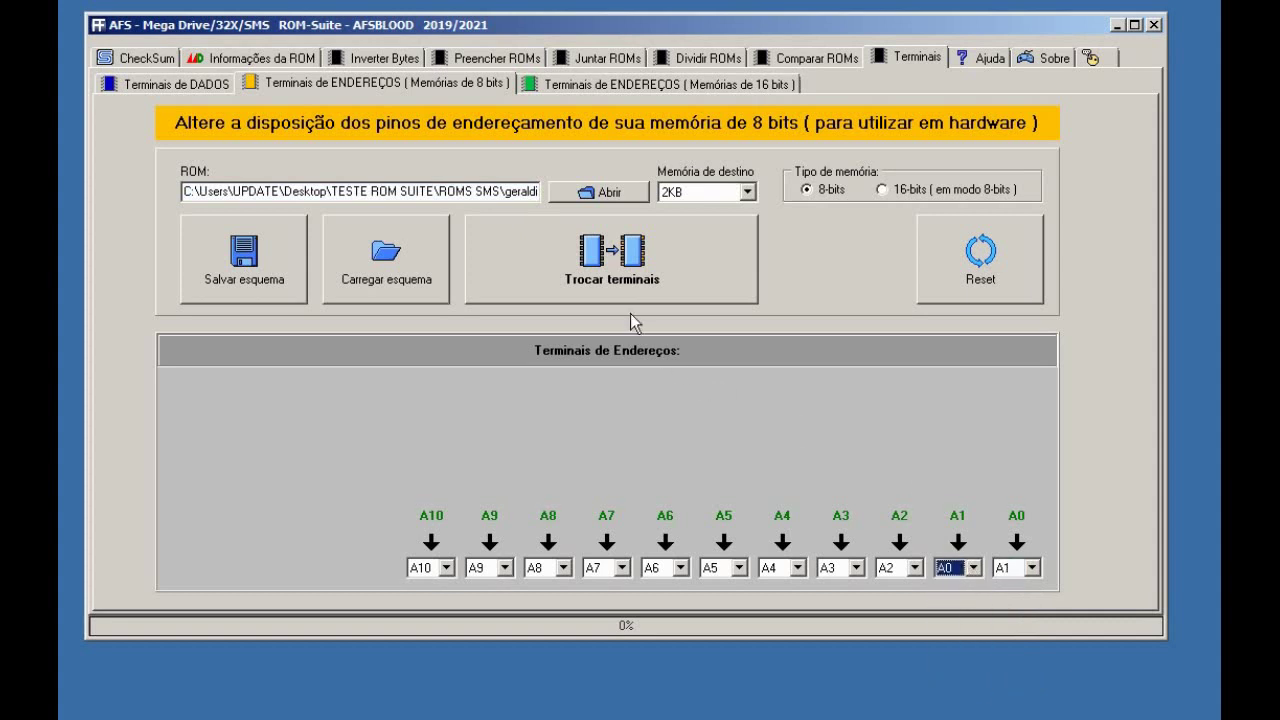
click(617, 254)
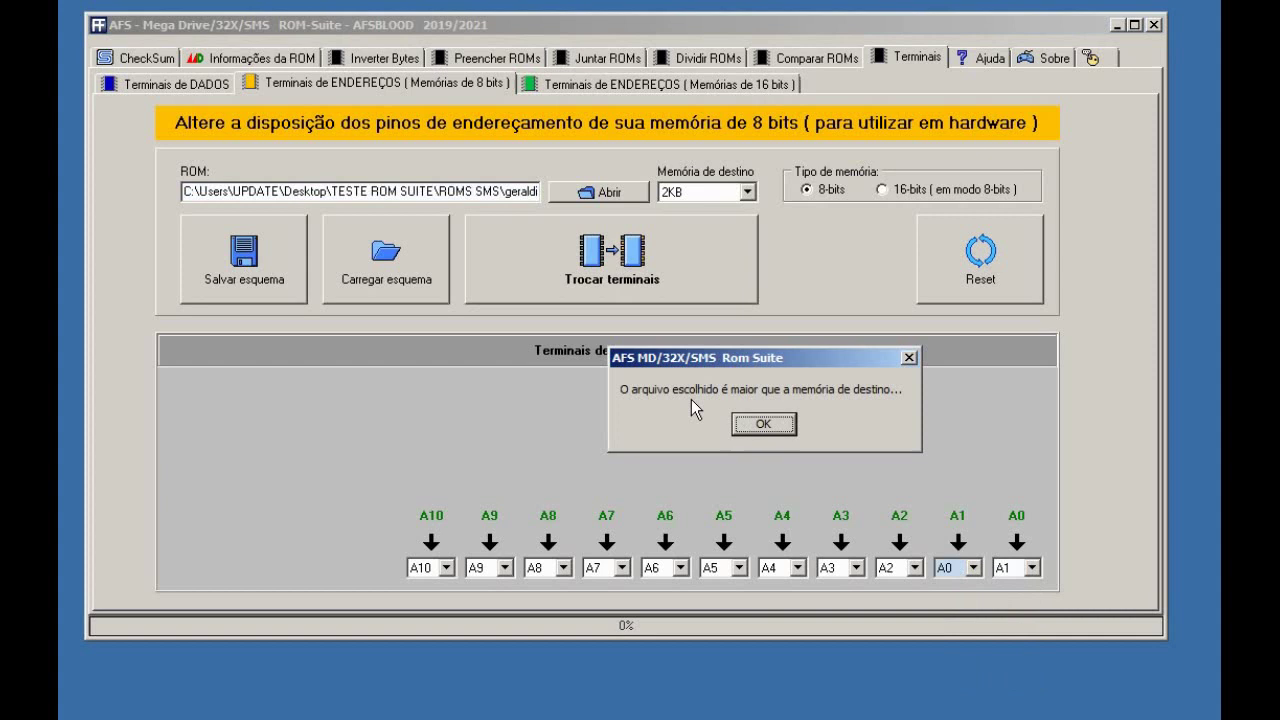
click(766, 425)
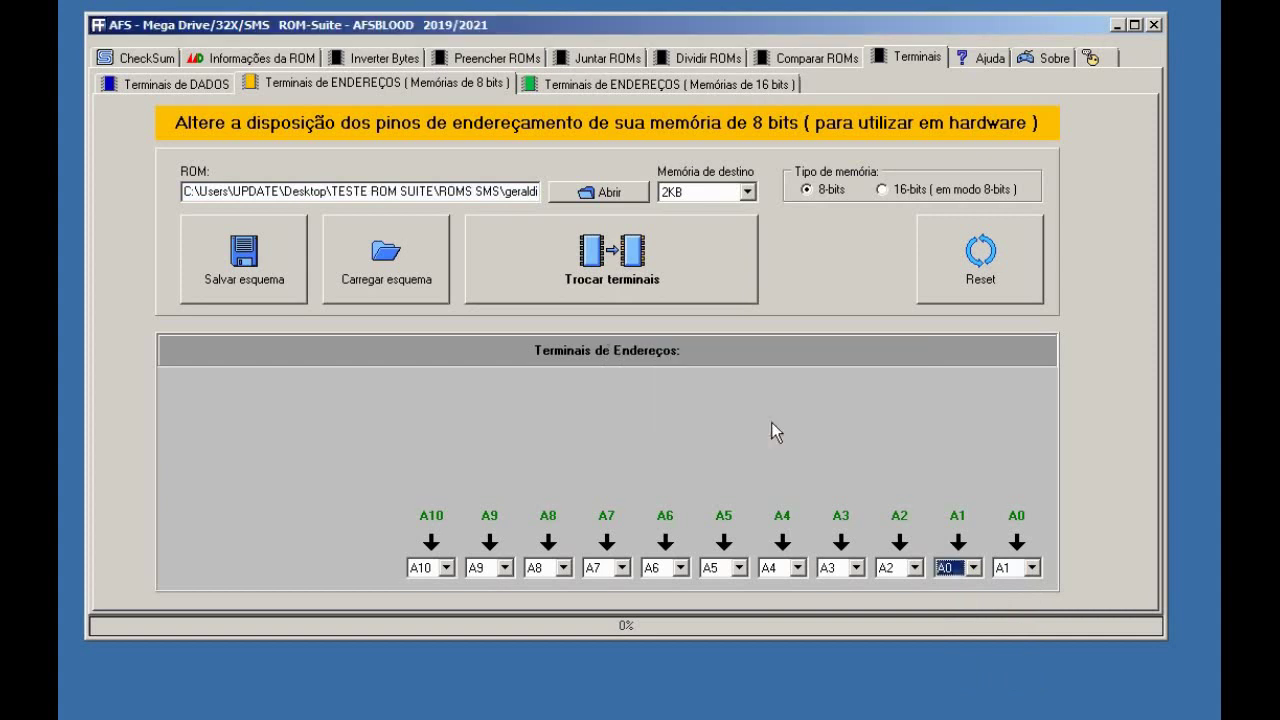
Set the destination memory to 1MB, map A0 to A1 and A1 to A0, and generate the ROM with swapped terminals
click(745, 193)
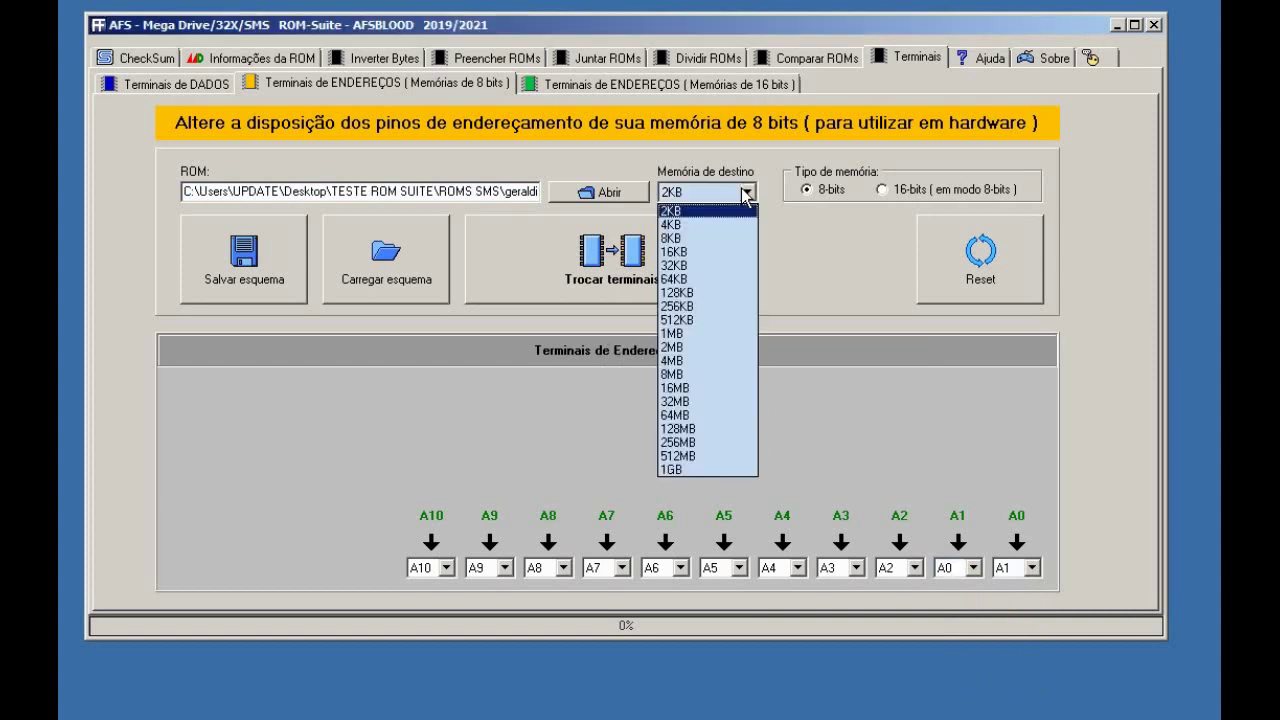
click(691, 334)
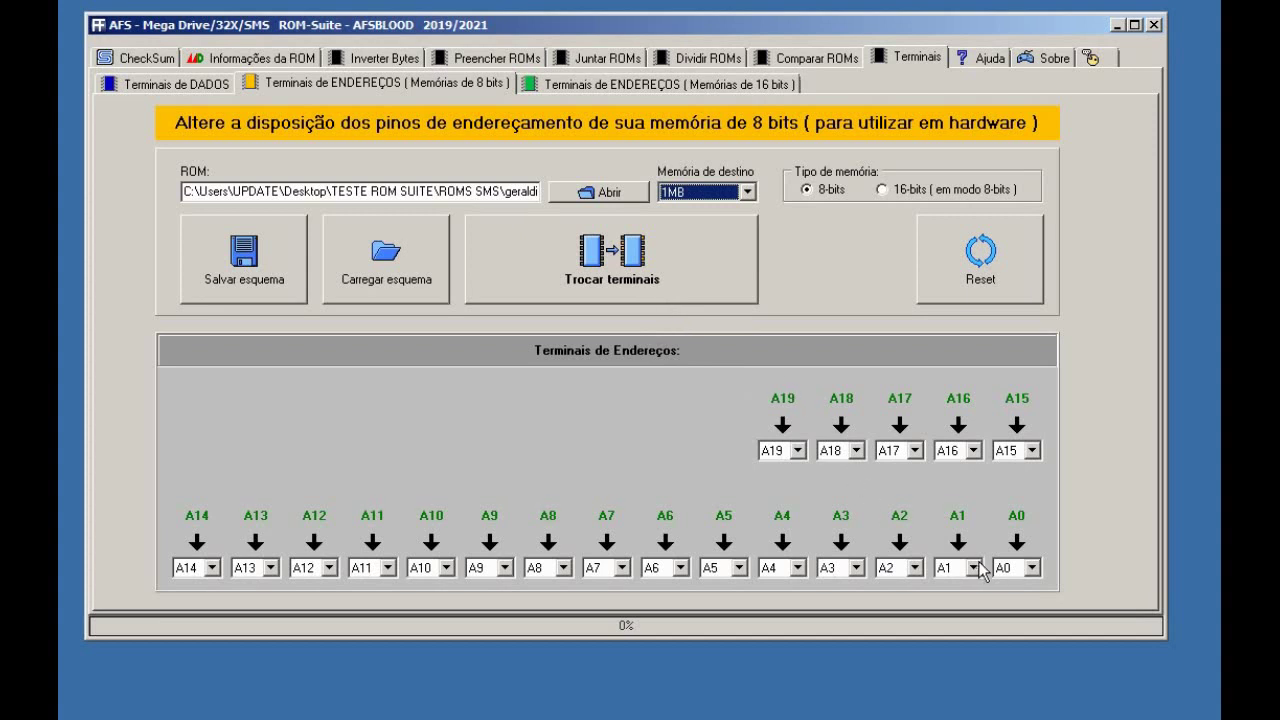
click(1032, 568)
click(1016, 598)
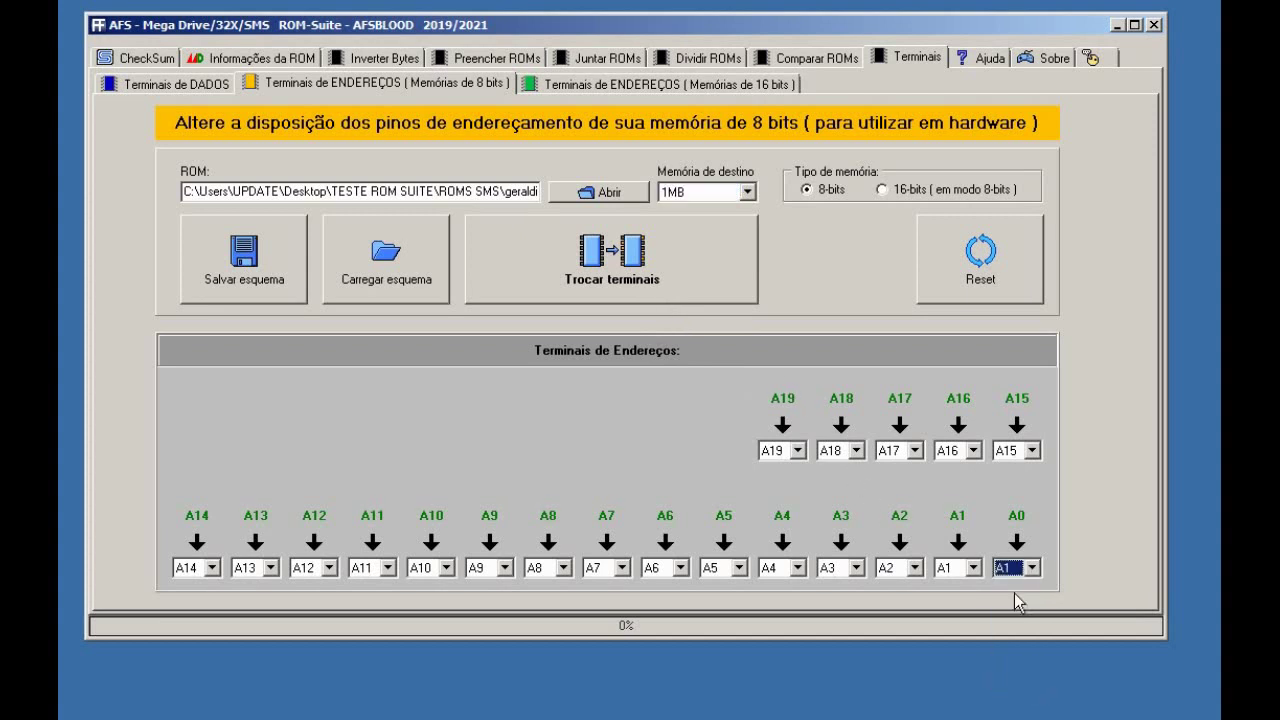
click(973, 568)
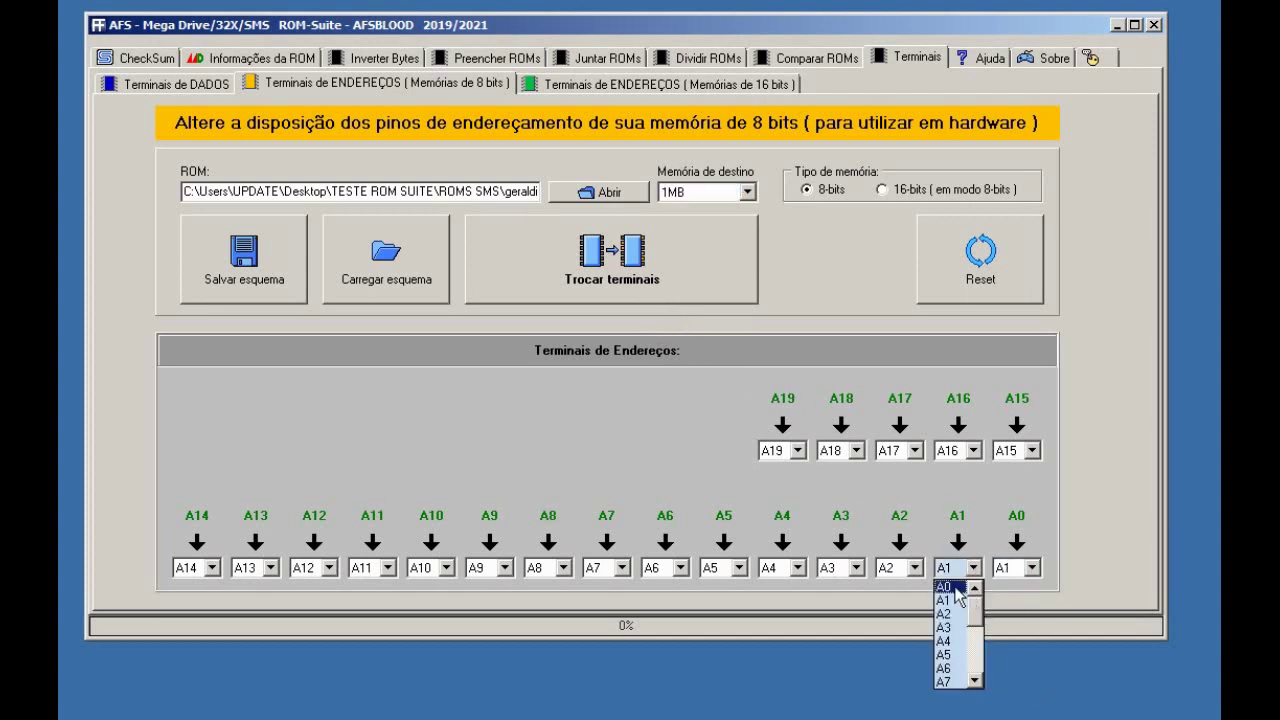
click(955, 588)
click(595, 258)
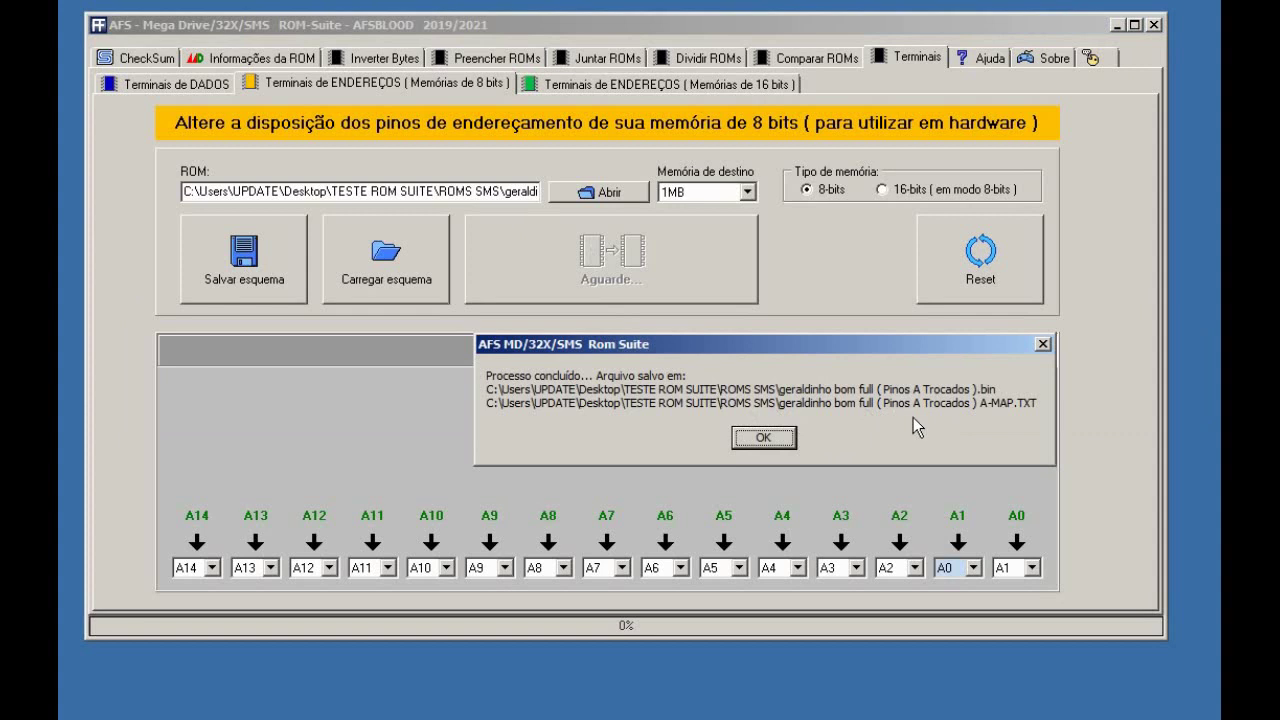
click(772, 441)
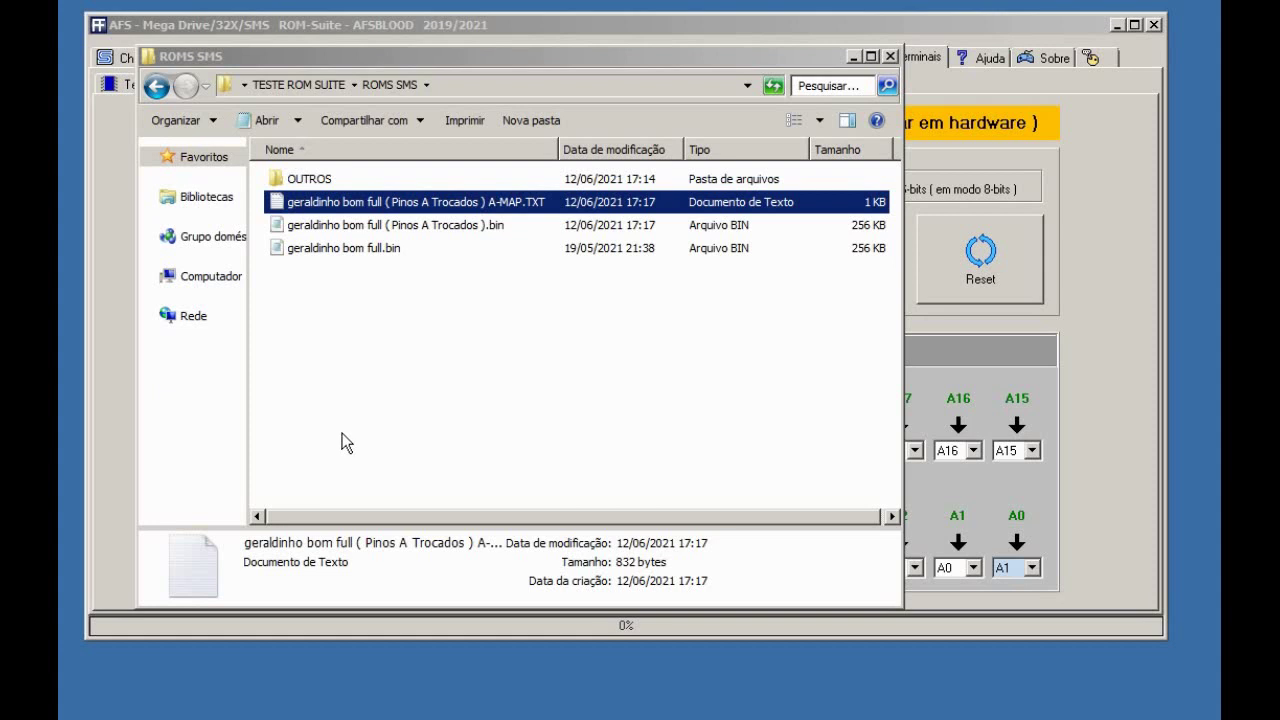
Compare the file details of geraldinho bom full.bin and geraldinho bom full ( Pinos A Trocados ).bin in the ROMS SMS folder
click(363, 311)
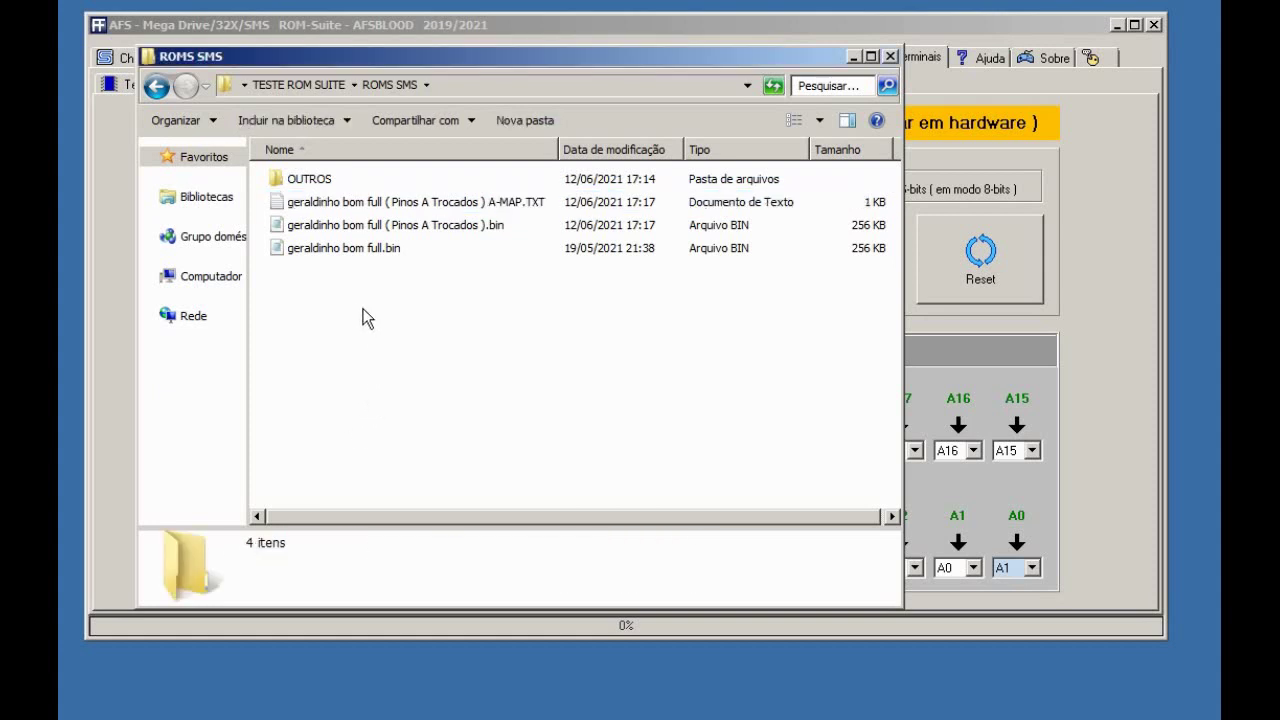
click(336, 249)
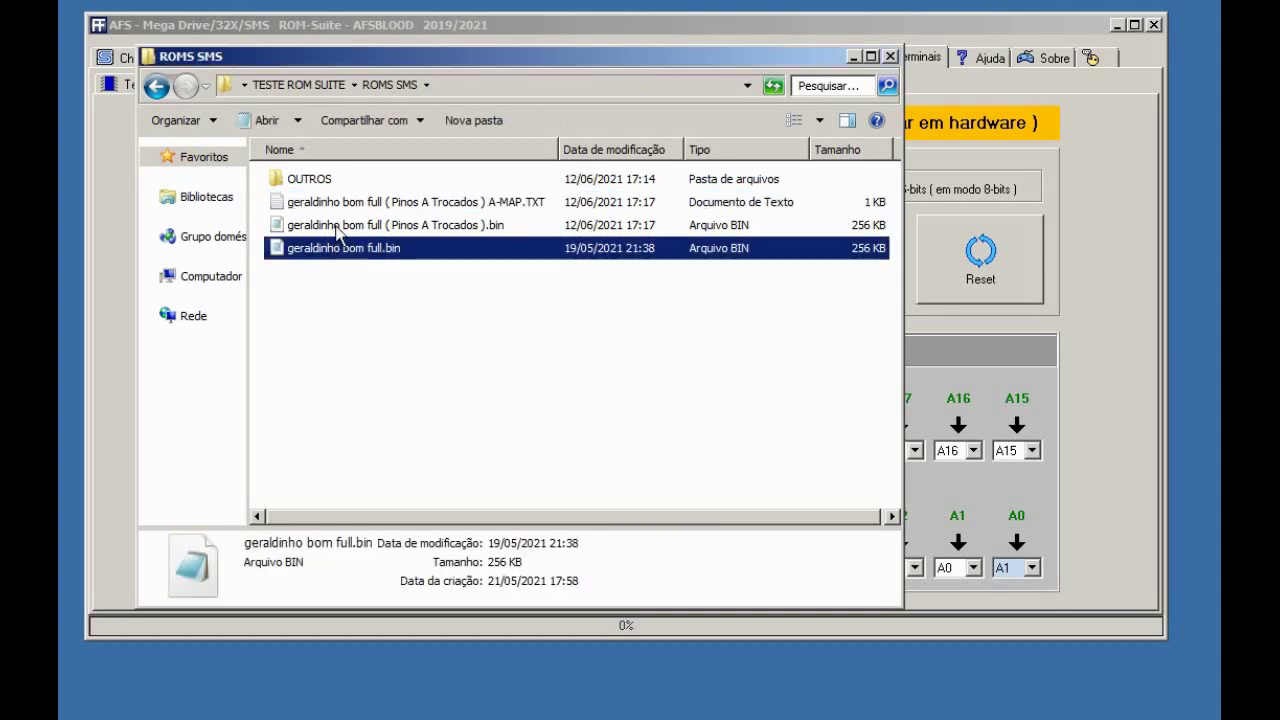
click(336, 226)
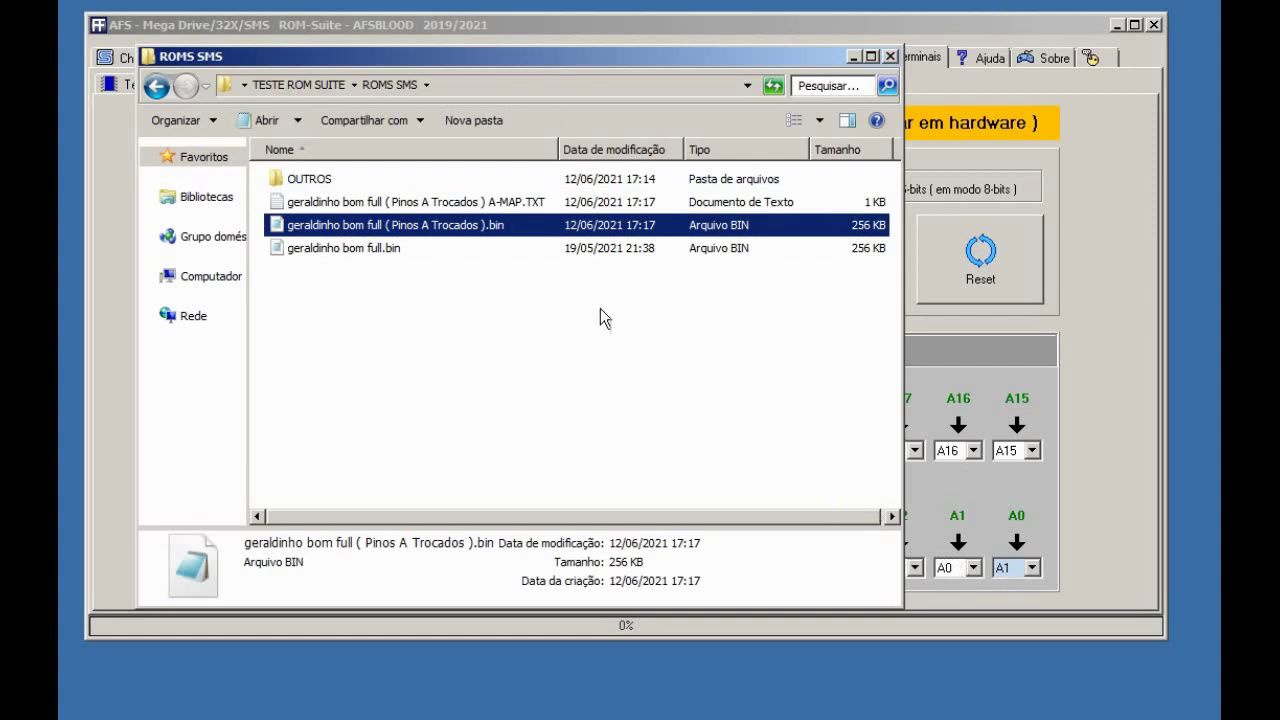
Open geraldinho bom full ( Pinos A Trocados ) A-MAP.TXT and examine its address pin map, starting with the A0 line
click(348, 204)
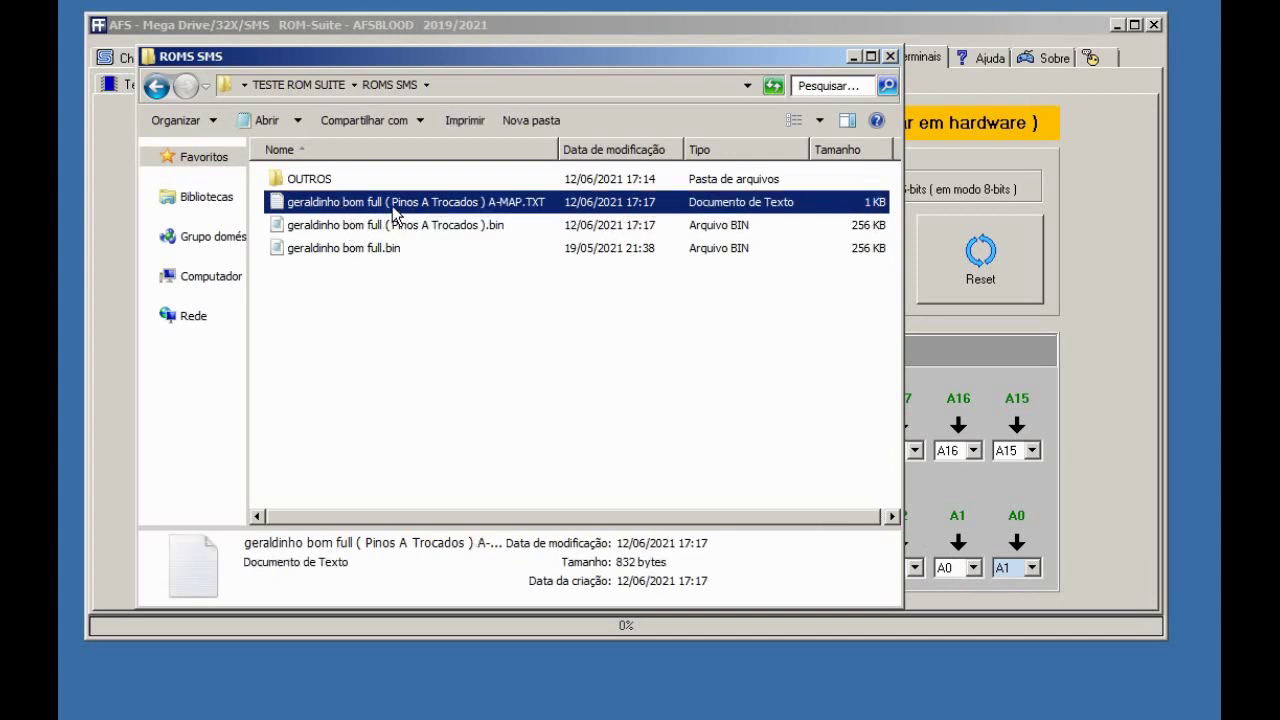
double_click(395, 210)
drag(452, 214, 204, 213)
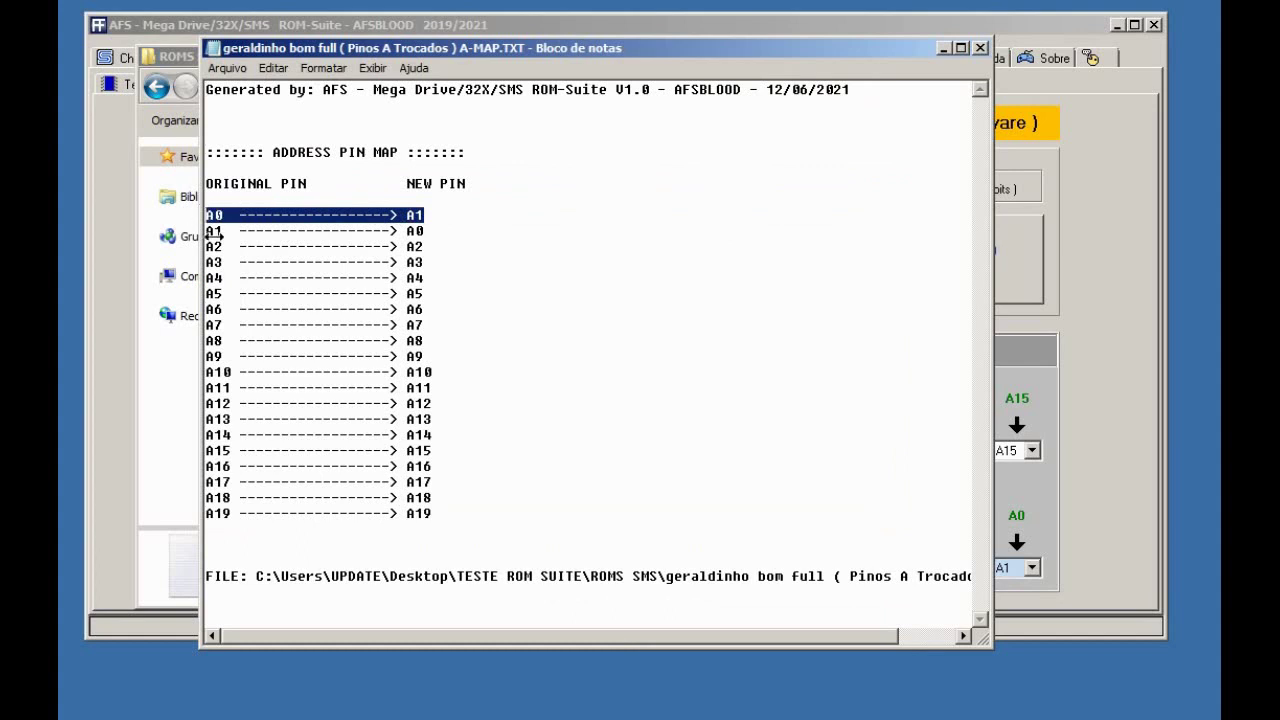
drag(436, 636, 404, 629)
key(alt+Tab)
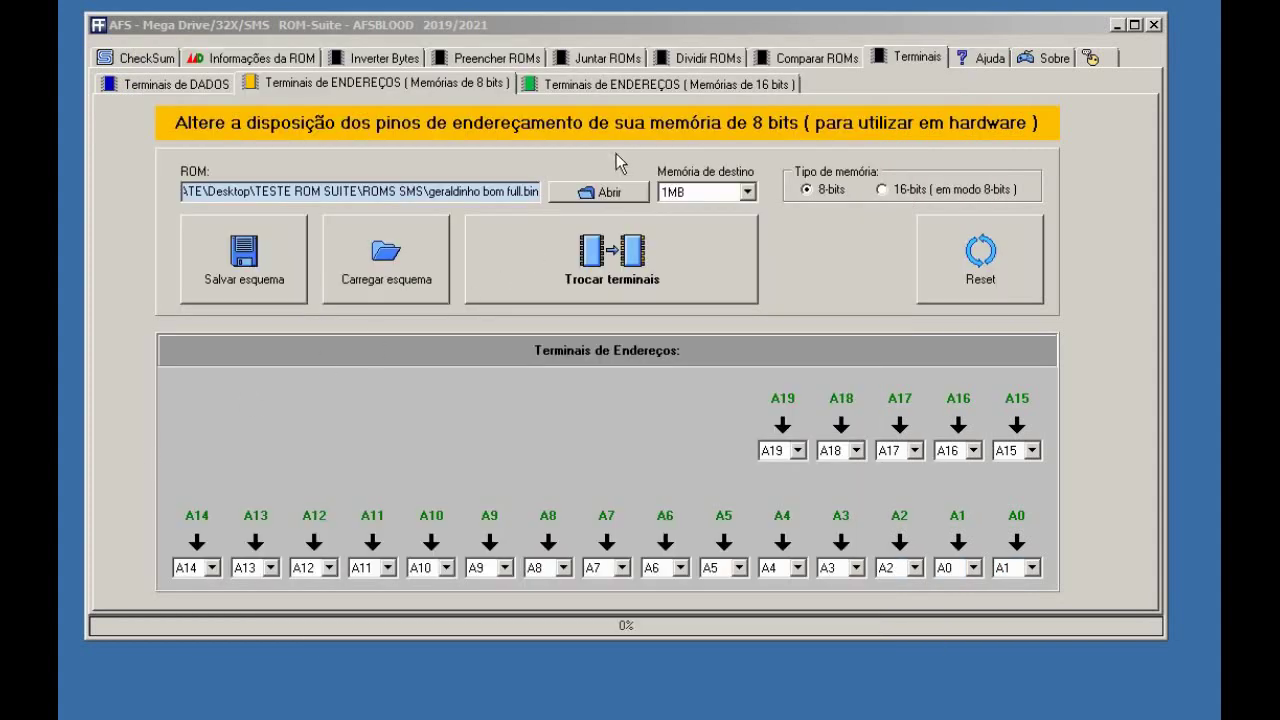
Open the address terminal tool for 16-bit memories in AFS ROM-Suite
click(627, 86)
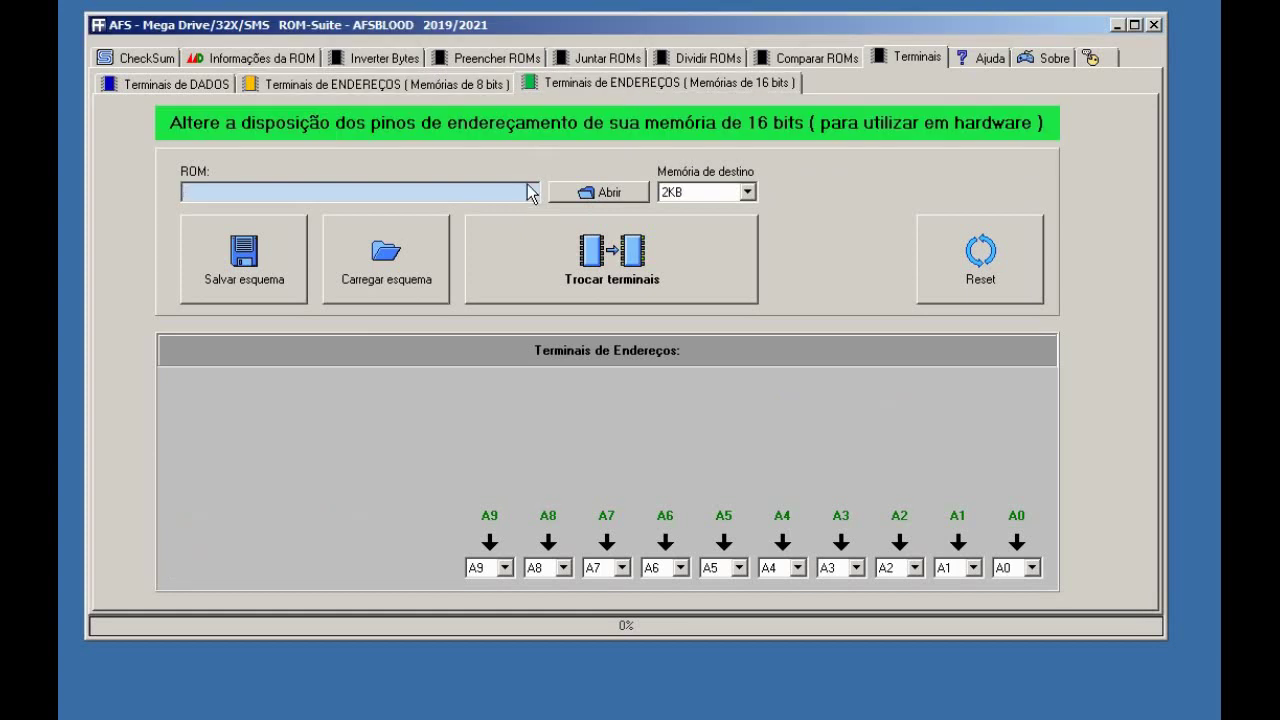